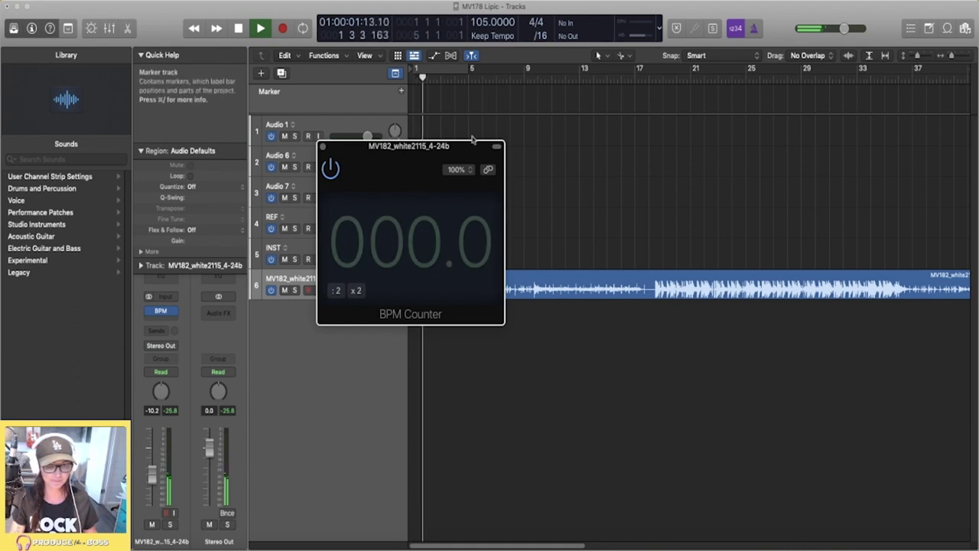
Check the reference track's tempo with the BPM Counter during playback and set the project tempo to 96 BPM.
left_click_drag(408, 151, 419, 342)
left_click_drag(354, 292, 350, 293)
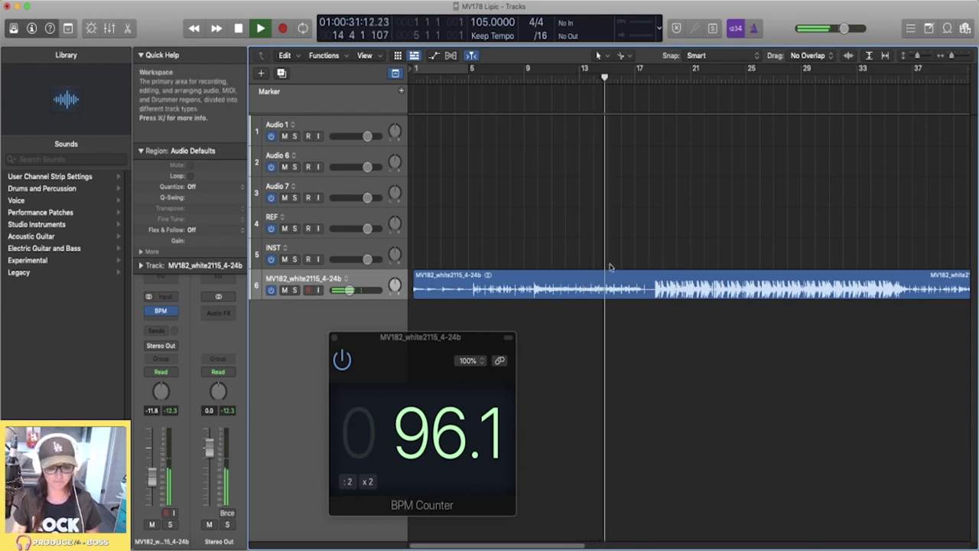
key("Return")
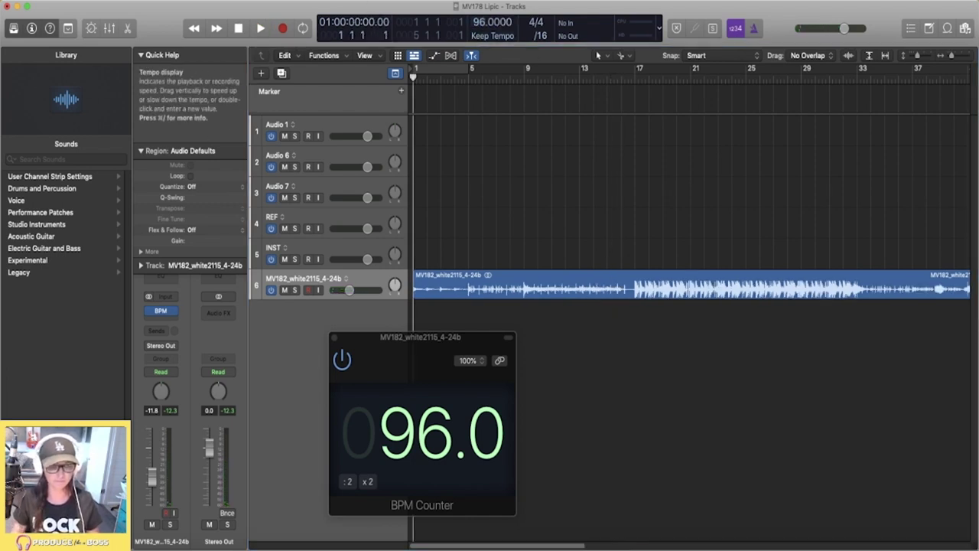
Lower the reference track's volume to -23.5 dB and move its audio region to start at bar 2.
key("space")
left_click_drag(349, 290, 339, 290)
scroll(435, 287, "up", 3)
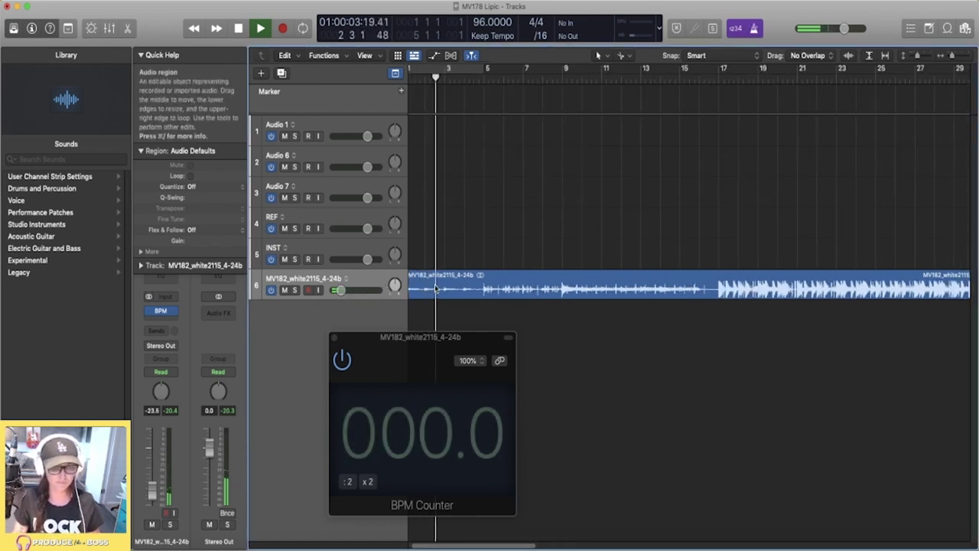
key("space")
left_click_drag(436, 289, 457, 288)
key("space")
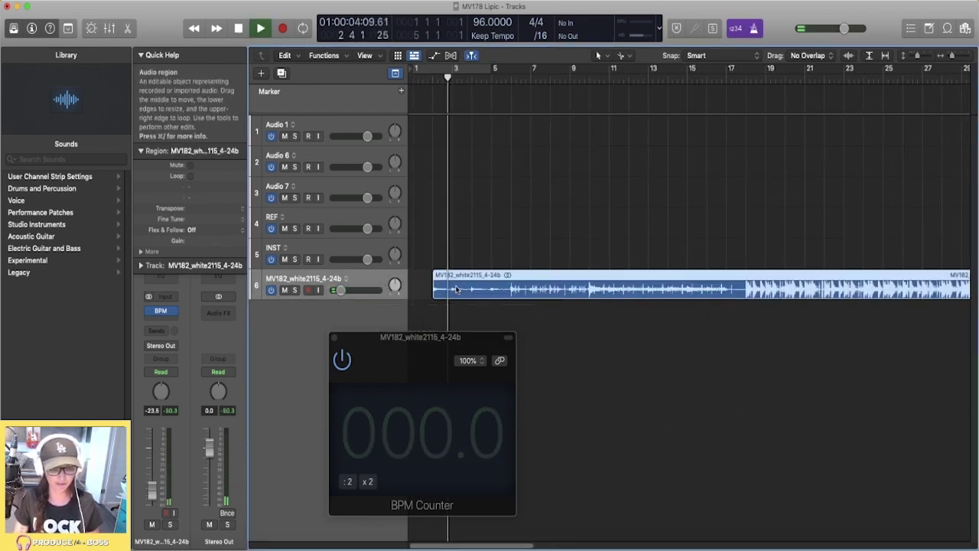
left_click(334, 338)
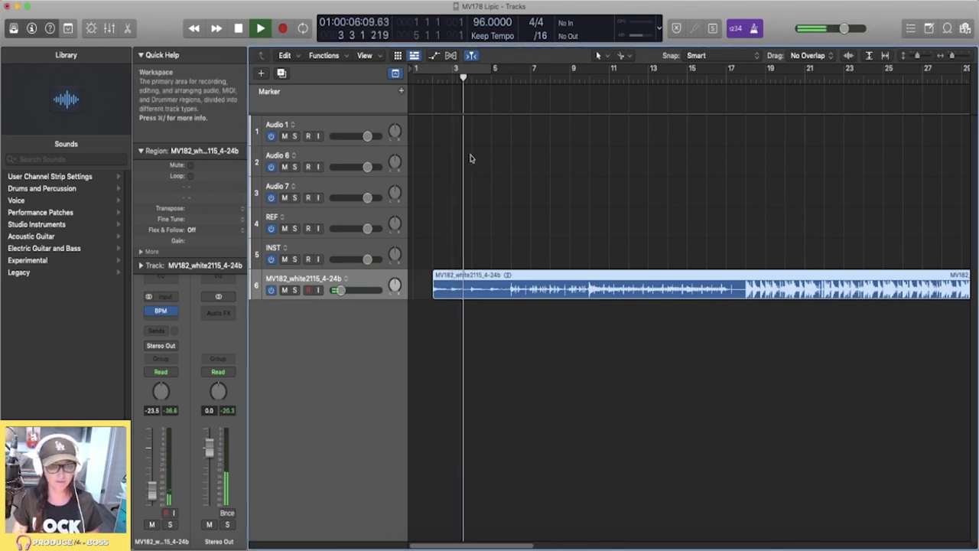
Create an arrangement marker at bar 2 and colour it red.
double_click(434, 80)
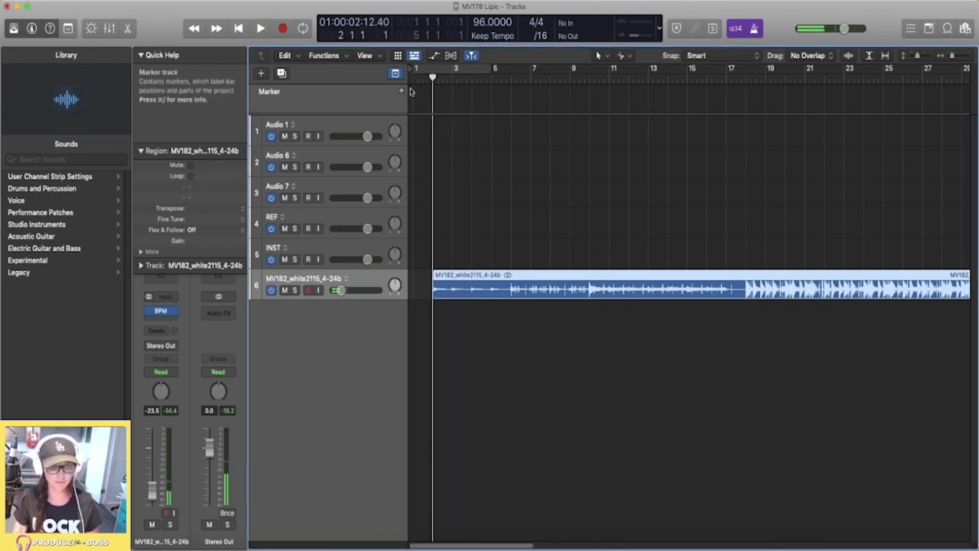
left_click(400, 91)
key("space")
key("alt+c")
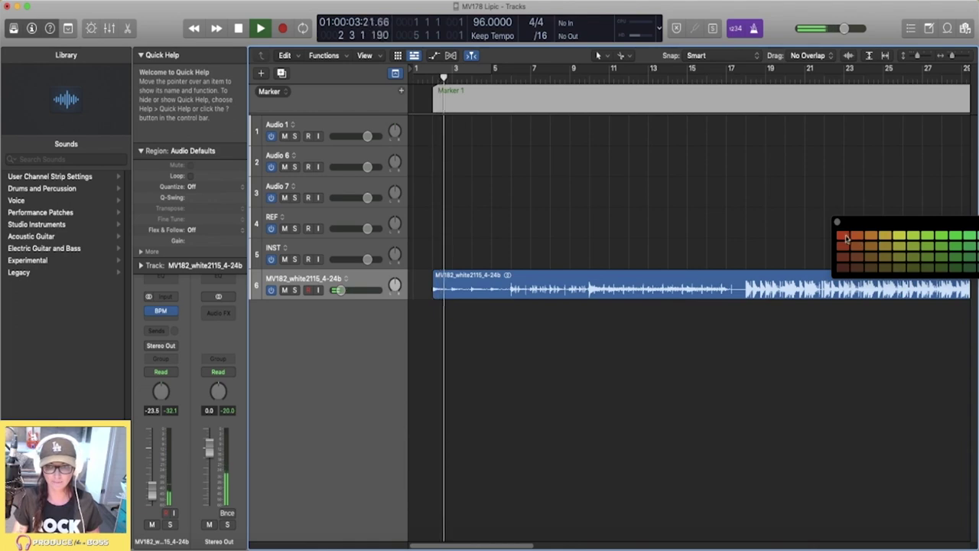
left_click(843, 237)
left_click(835, 222)
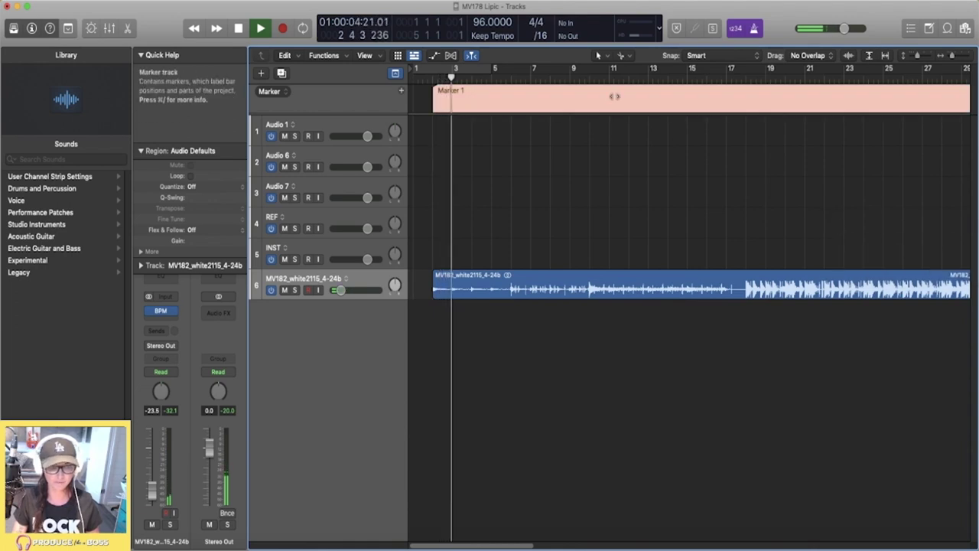
Divide the marker at bar 6 and colour the new second marker yellow.
left_click(510, 102)
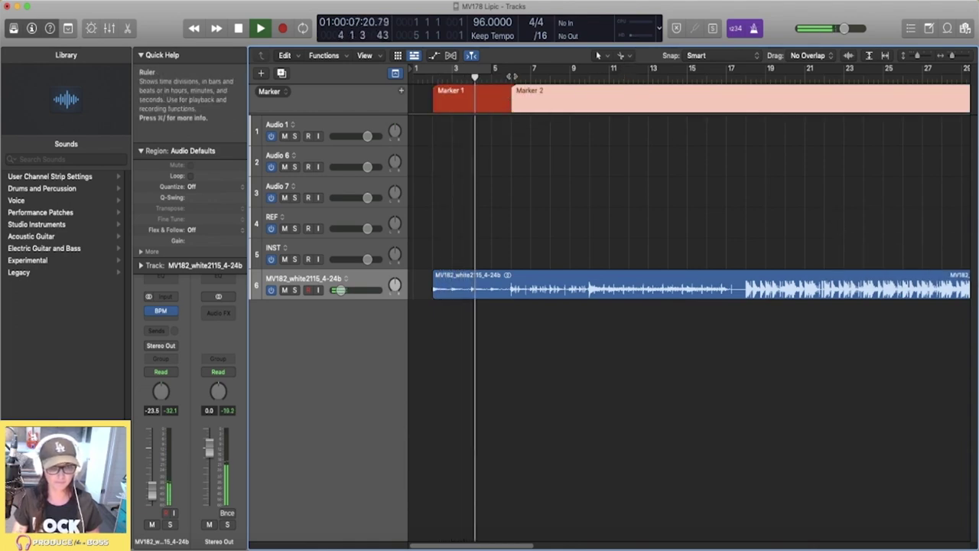
key("alt+c")
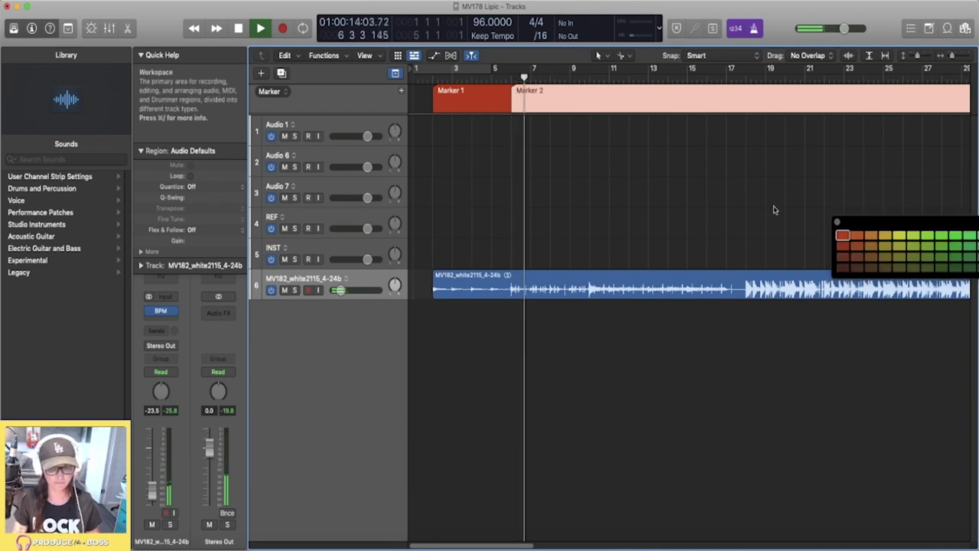
left_click(898, 235)
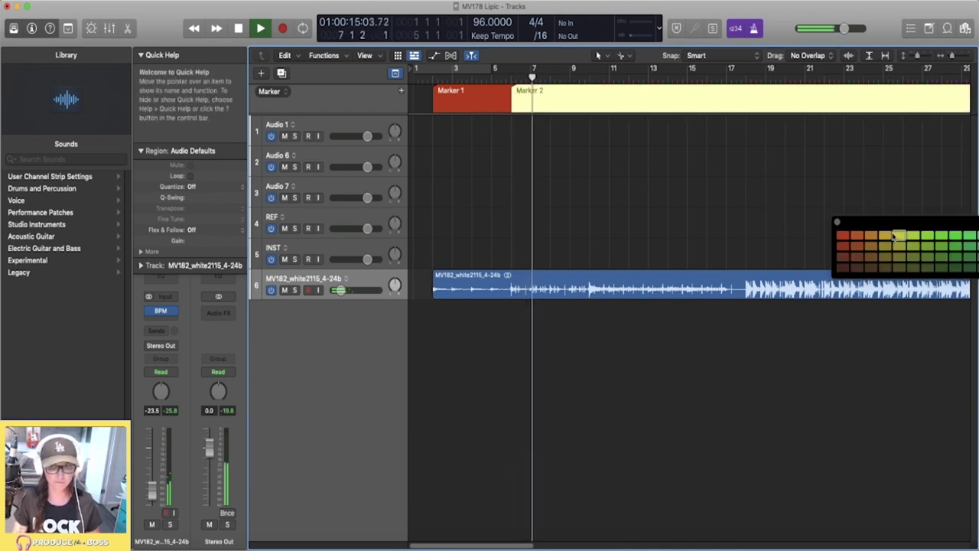
Divide the yellow marker into further sections at bars 10, 14 and 18.
left_click(589, 102)
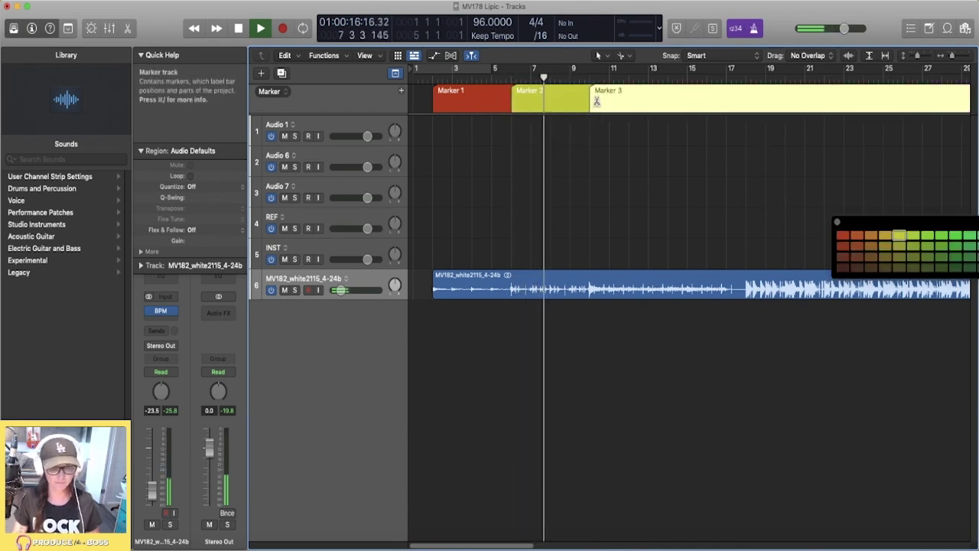
left_click(671, 102)
left_click(749, 102)
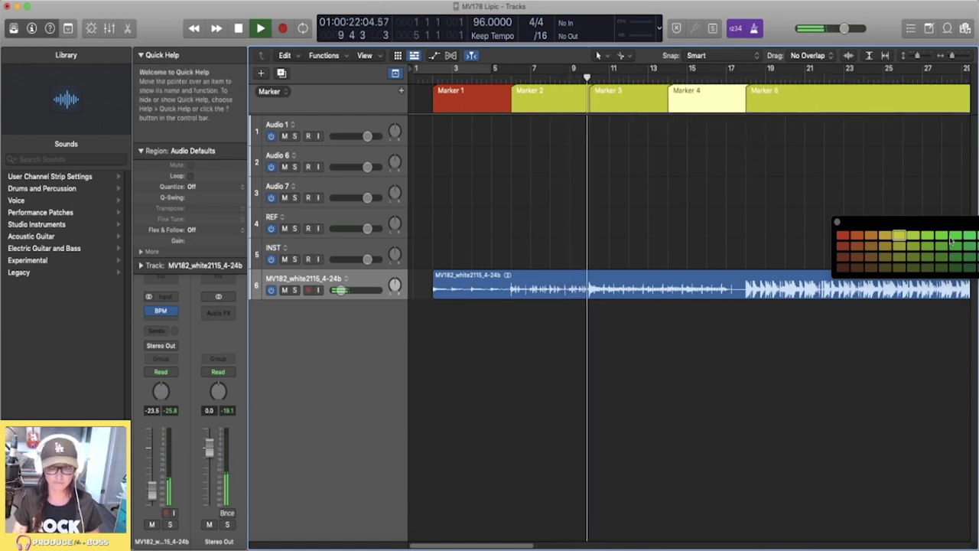
Recolour Marker 4 and Marker 3 green.
left_click(954, 237)
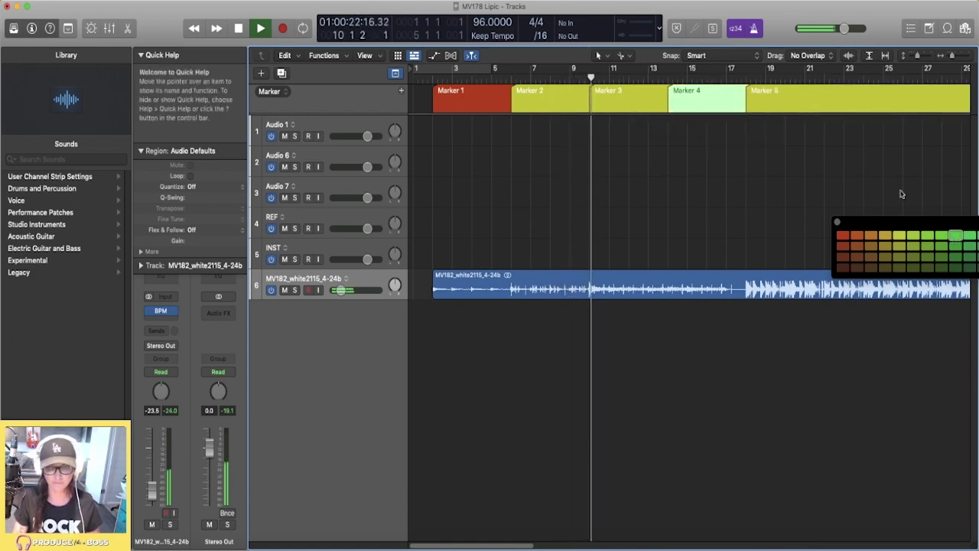
left_click(594, 95)
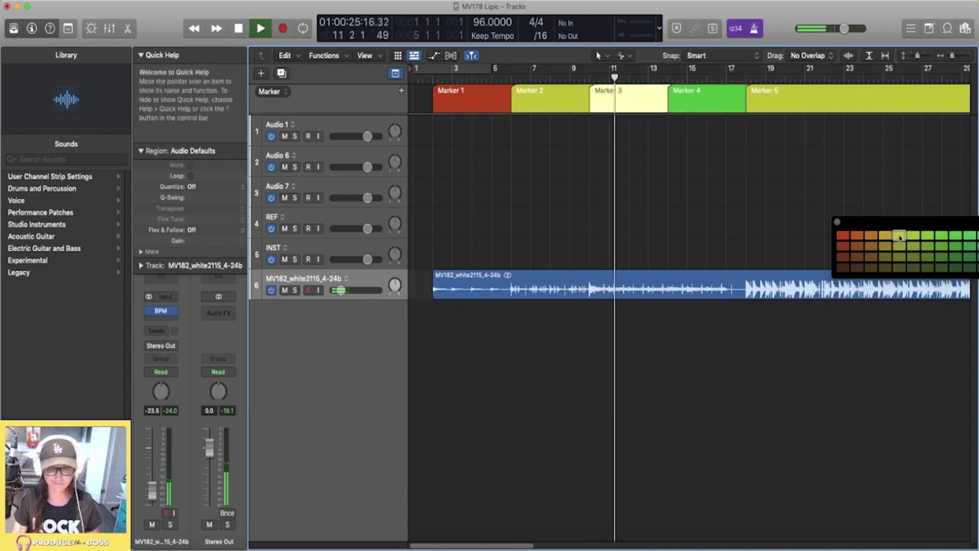
left_click(949, 241)
Recolour Marker 1 yellow and Marker 5 blue, and close the colour palette.
left_click(485, 96)
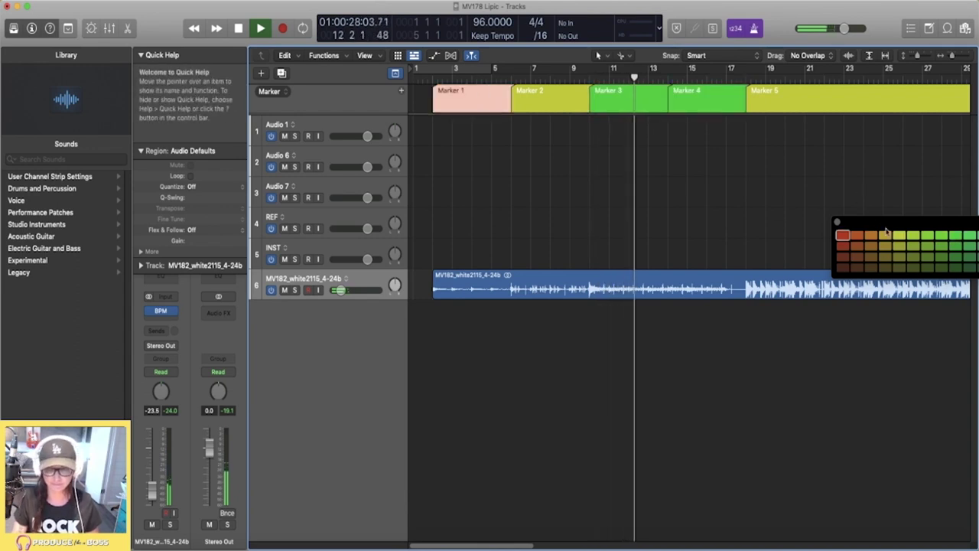
left_click(899, 236)
left_click(766, 100)
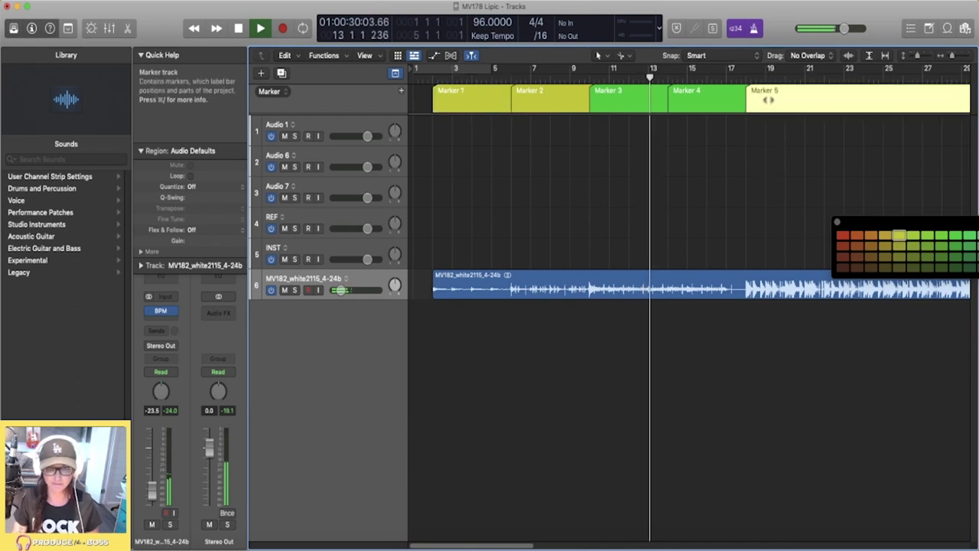
left_click(977, 236)
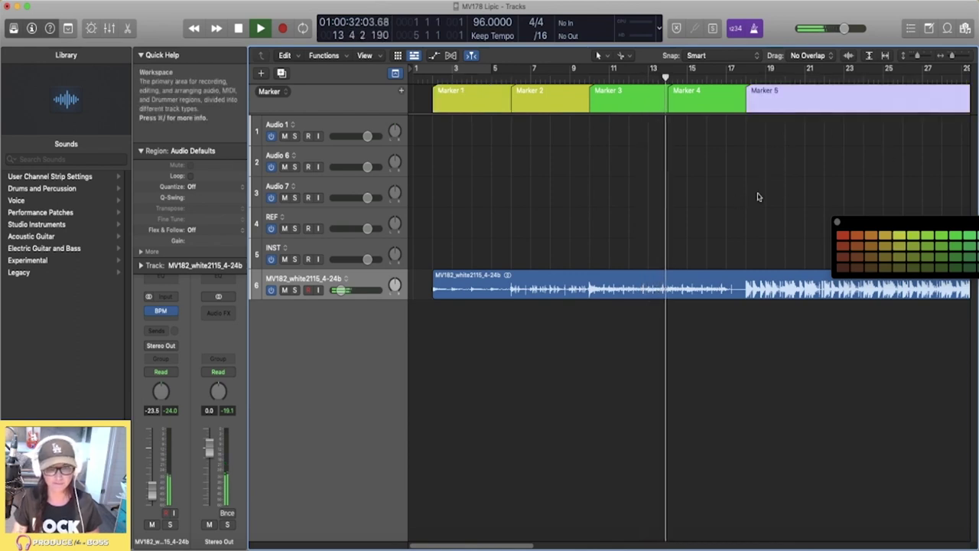
left_click(836, 222)
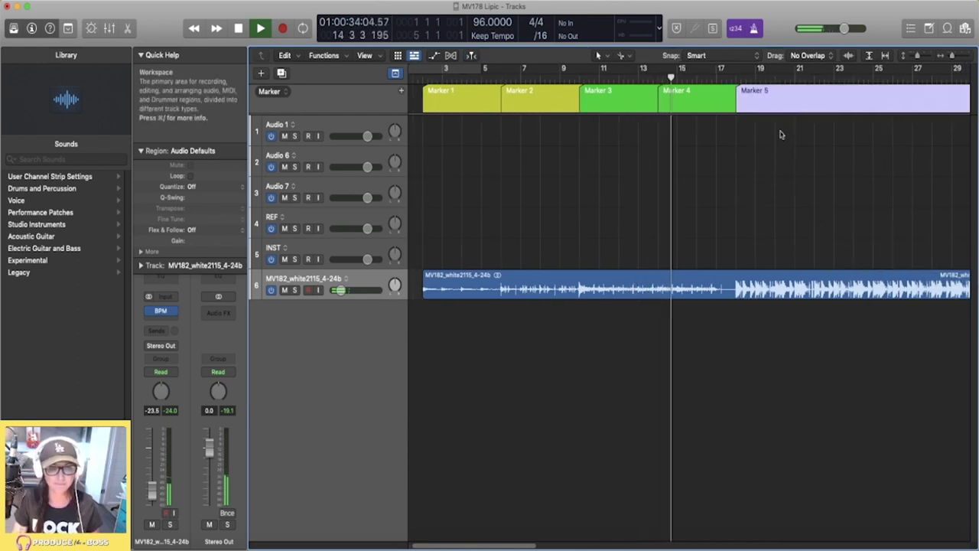
Delete the unused REF and INST tracks.
key("super+Left")
left_click(346, 247)
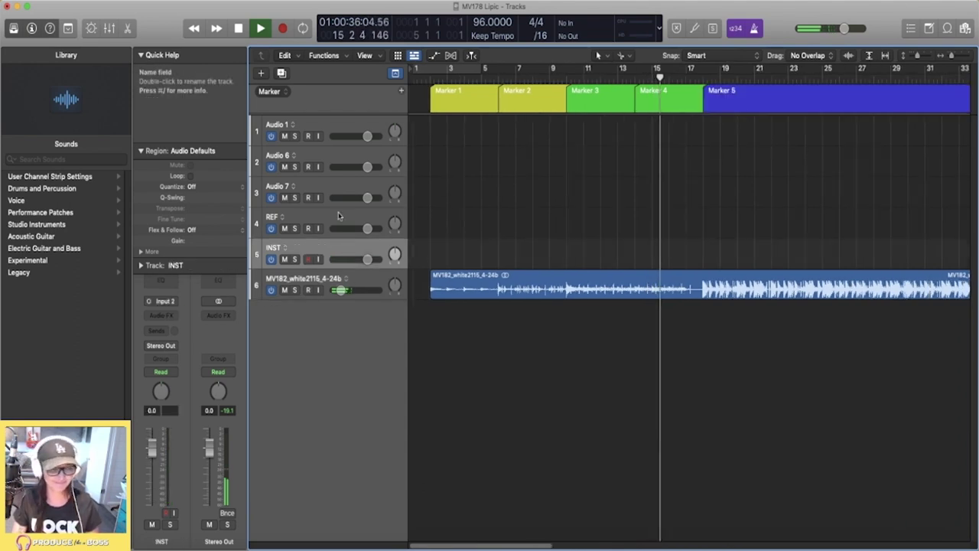
left_click(339, 216, "shift")
key("super+BackSpace")
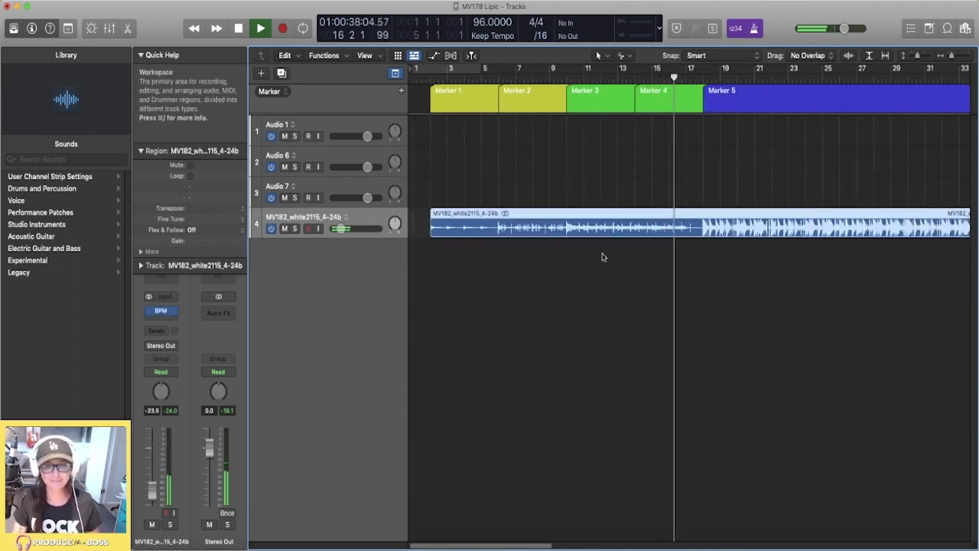
Divide the blue marker into four-bar sections at bars 22, 26 and 30.
left_click(771, 99)
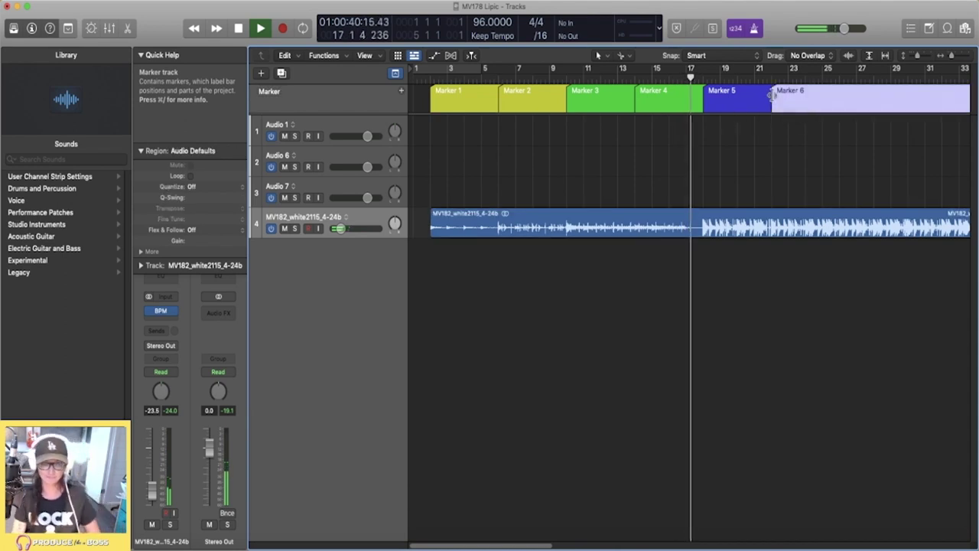
left_click(839, 99)
scroll(841, 167, "right", 1)
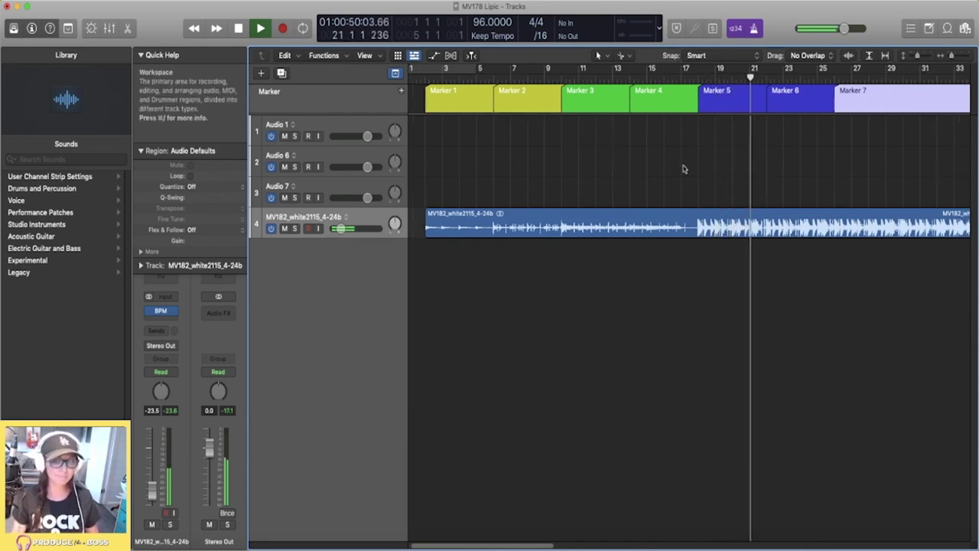
scroll(694, 168, "right", 5)
left_click(798, 96)
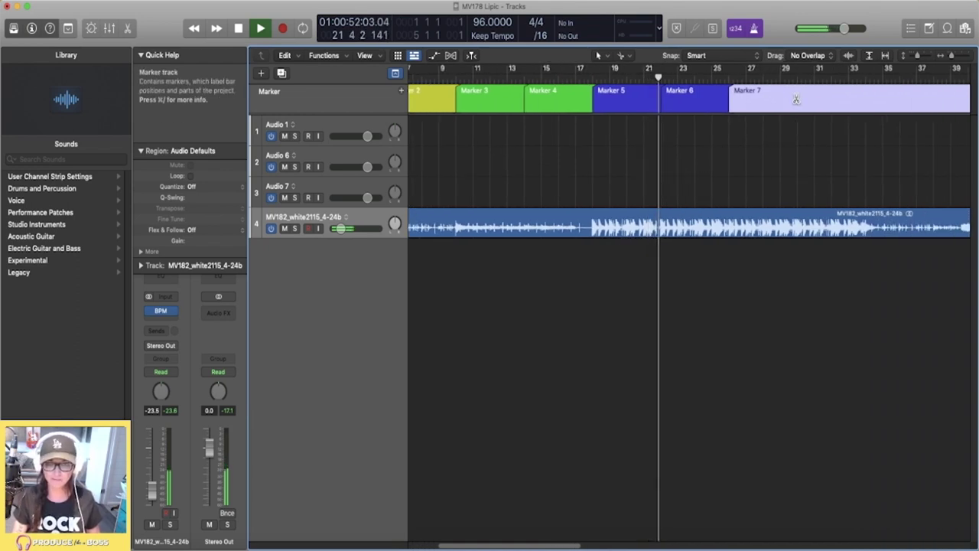
scroll(755, 90, "right", 5)
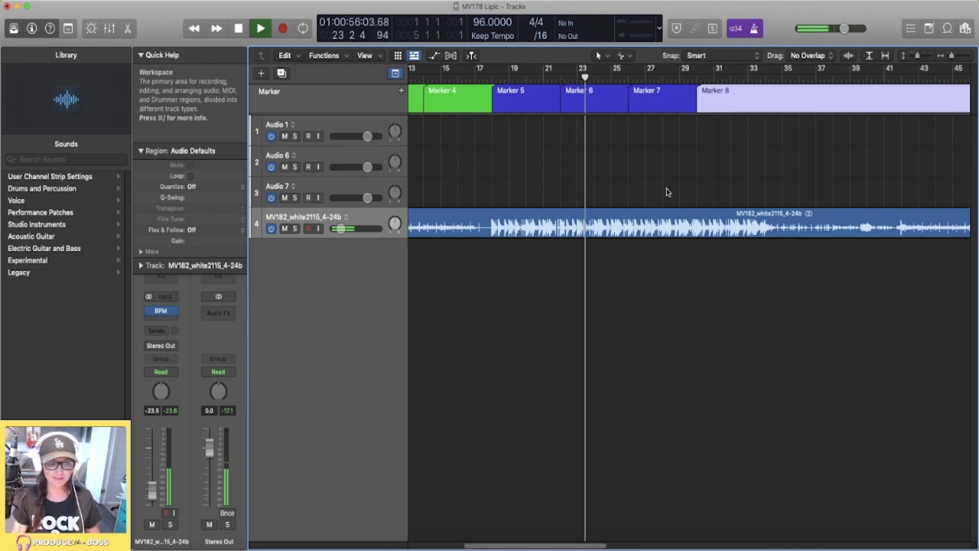
Divide the last blue marker at bar 34 and audition the song from bars 30 and 34.
left_click(173, 313)
left_click(364, 325)
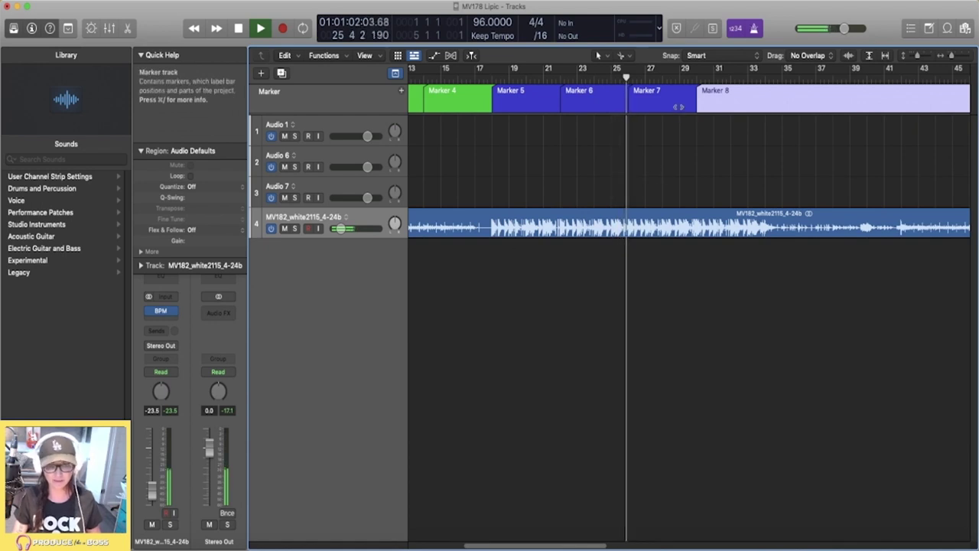
left_click(763, 101, "super")
key("space")
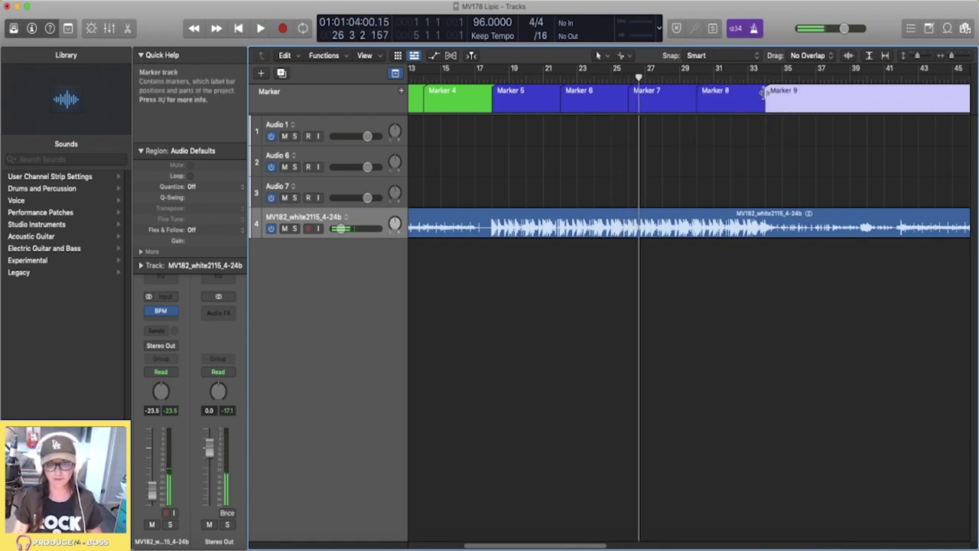
left_click(696, 78)
key("space")
left_click(767, 78)
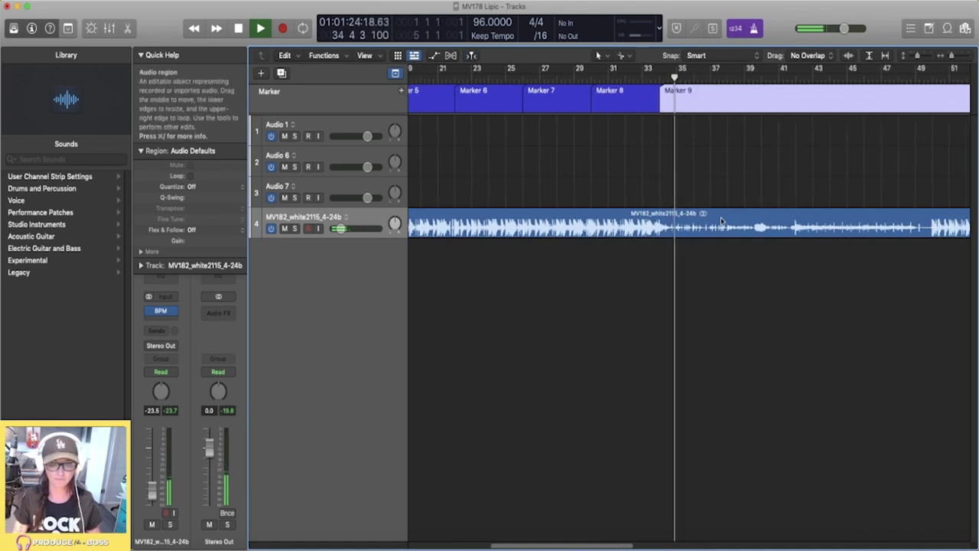
Colour the marker at bar 34 yellow, divide it at bar 38 and play from there.
key("alt+c")
left_click(899, 234)
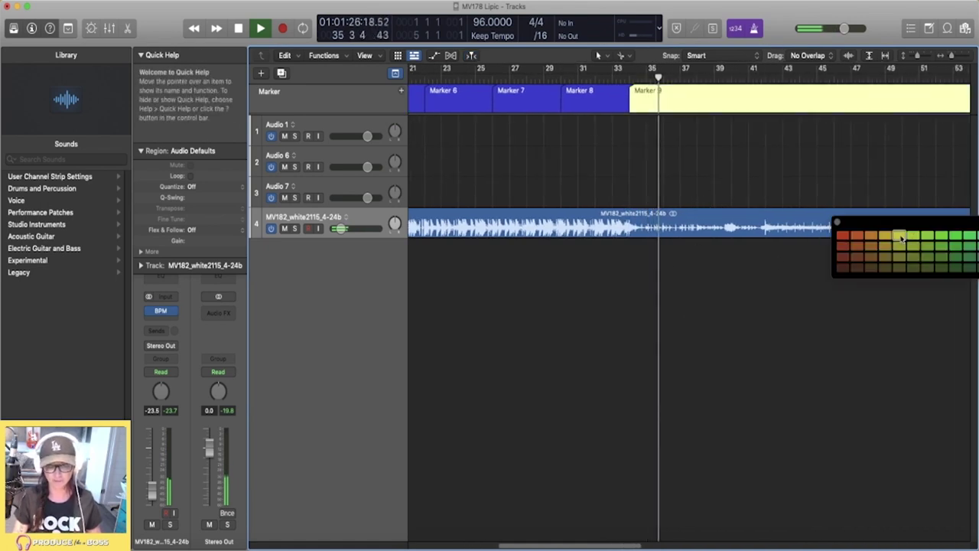
left_click(696, 99, "super")
left_click(697, 79)
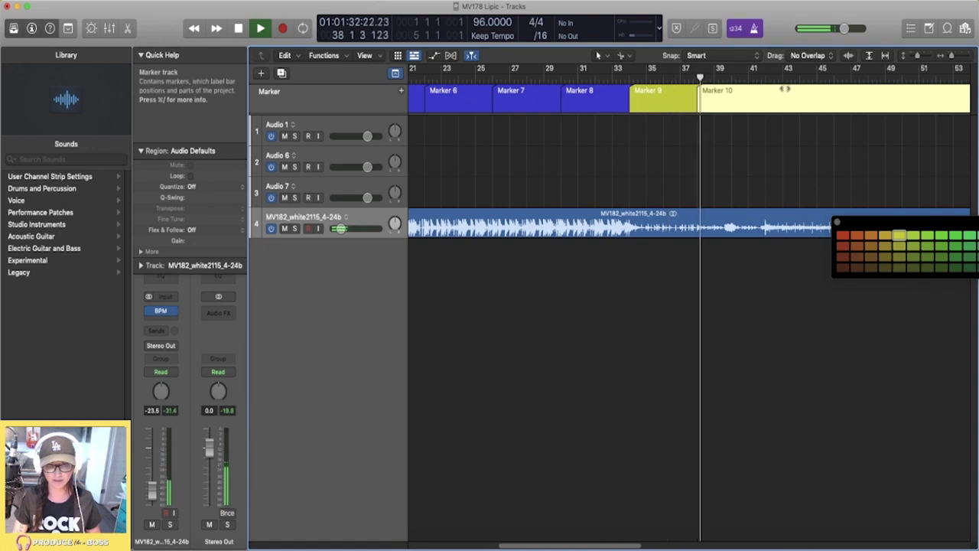
Divide the yellow marker at bar 42, colour the new part green and divide it again at bar 46.
left_click(764, 96)
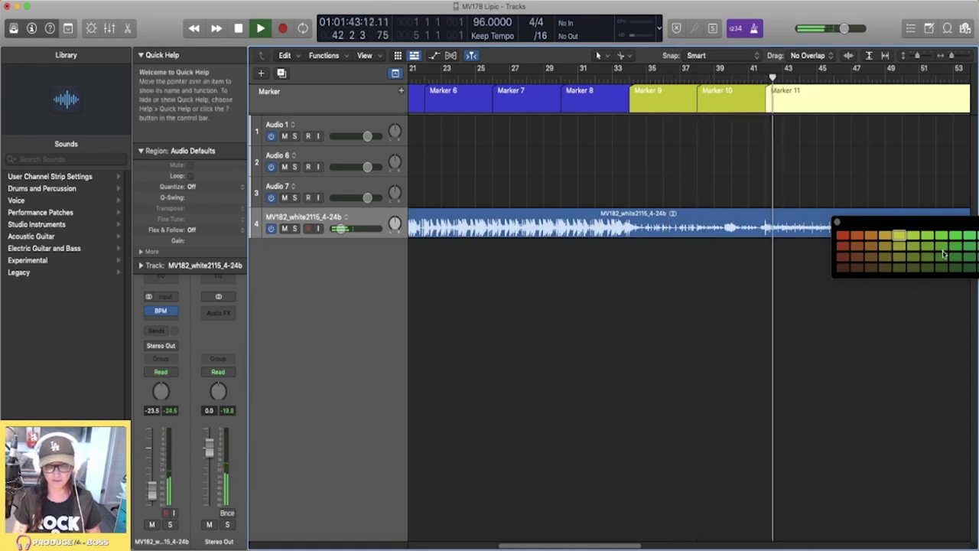
left_click(958, 236)
key("alt+apostrophe")
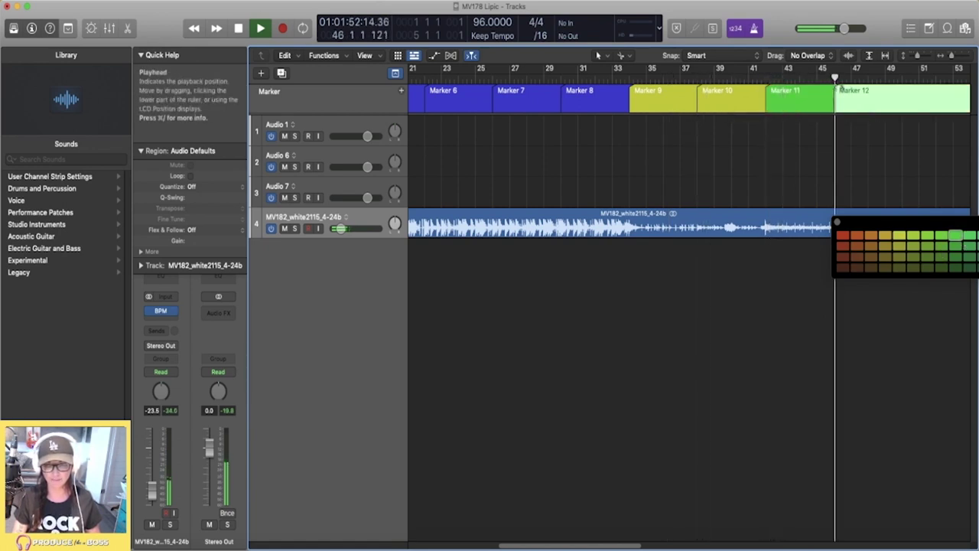
Add a blue marker at bar 50 and divide it every four bars at bars 54, 58, 62 and 66.
key("alt+apostrophe")
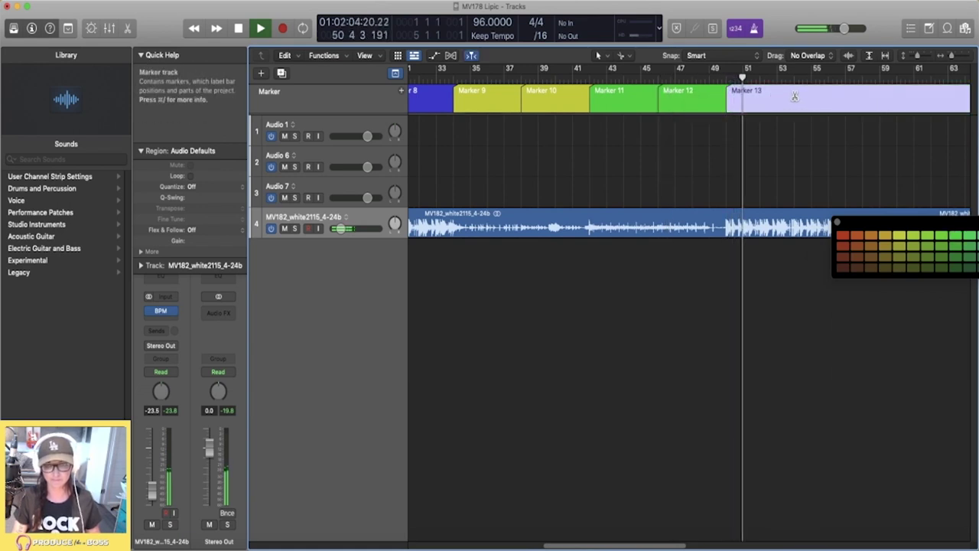
key("alt+apostrophe")
key("alt+apostrophe")
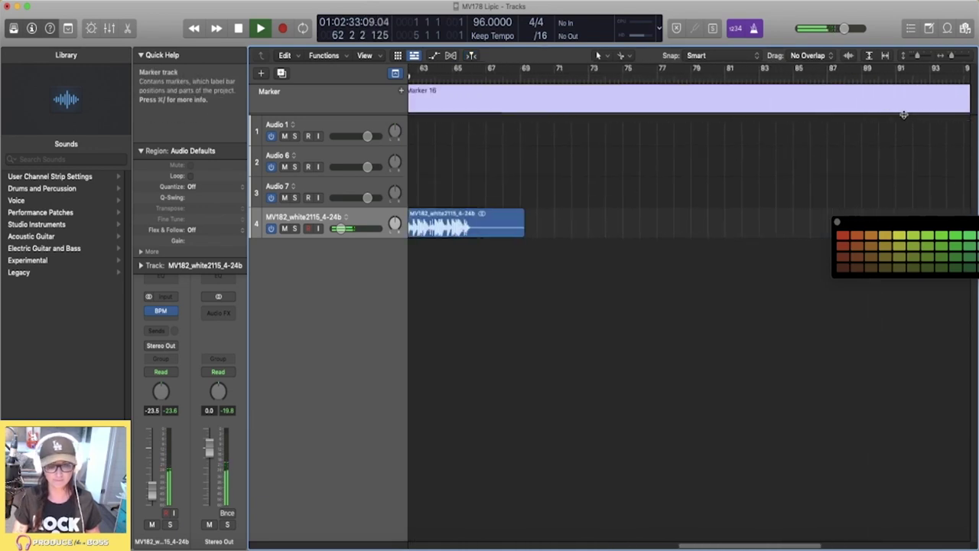
key("alt+apostrophe")
left_click(621, 100)
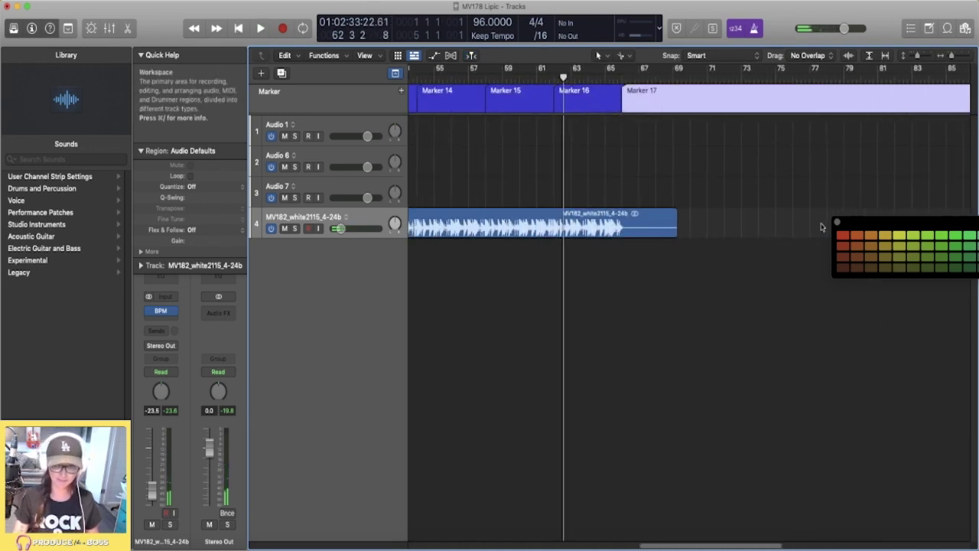
Close the colour palette, rename the reference song's track INST and select Audio 1 with input monitoring on.
left_click(839, 222)
key("Return")
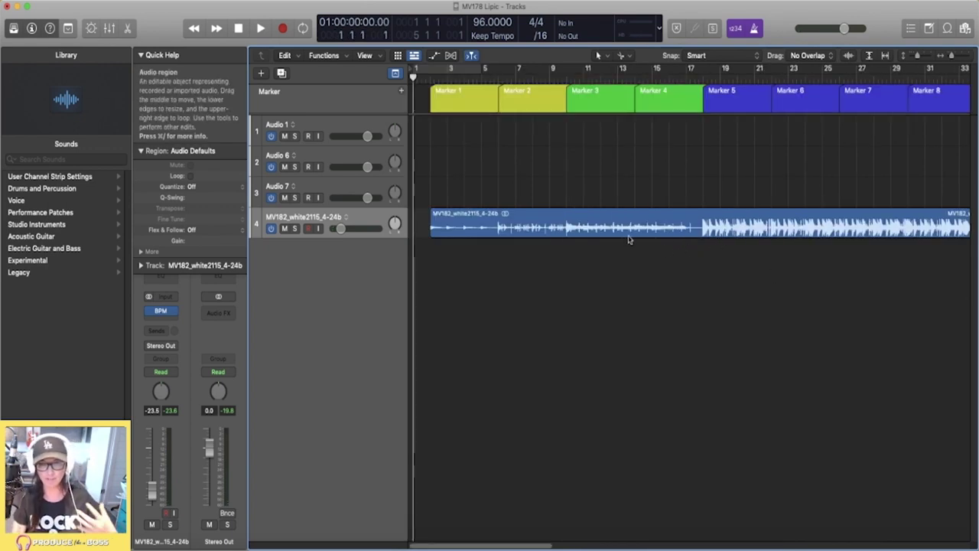
scroll(642, 172, "down", 2)
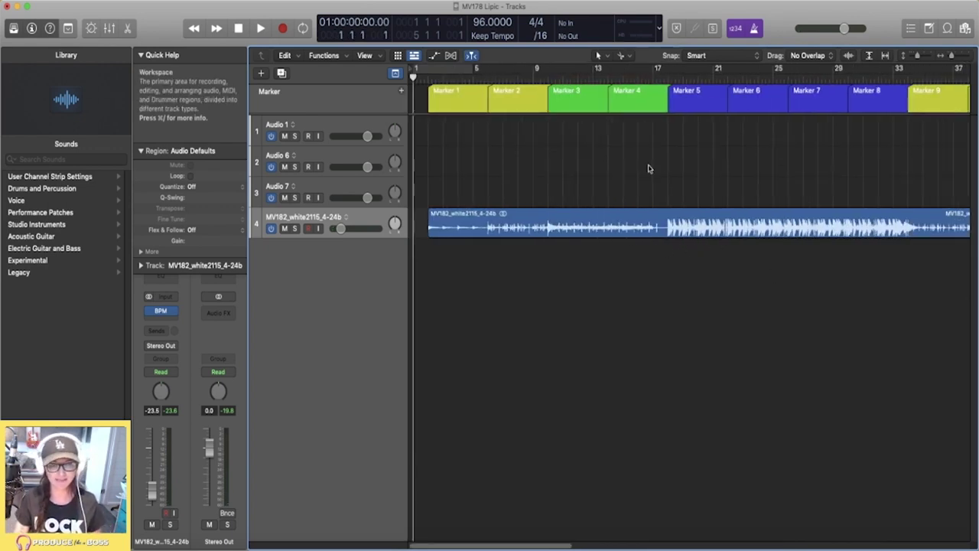
left_click(304, 218)
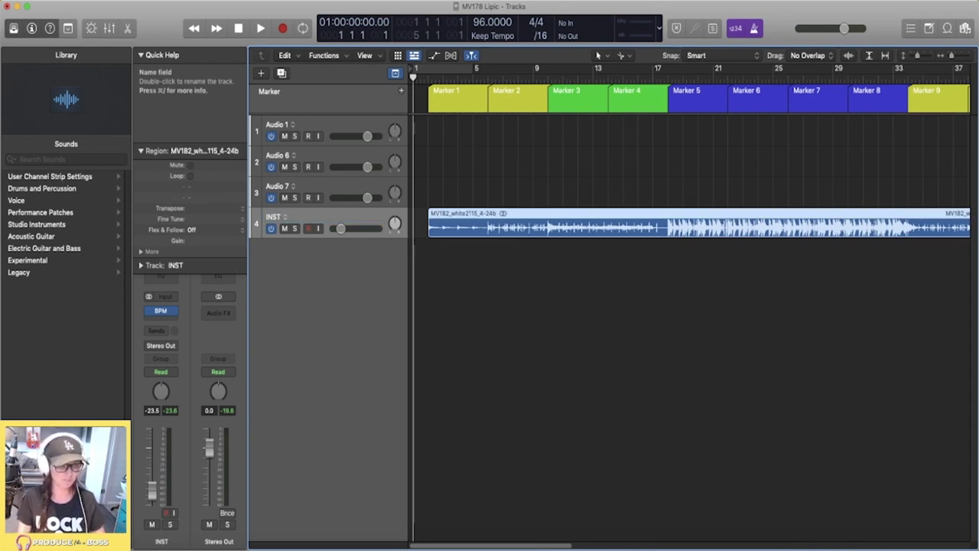
left_click(329, 142)
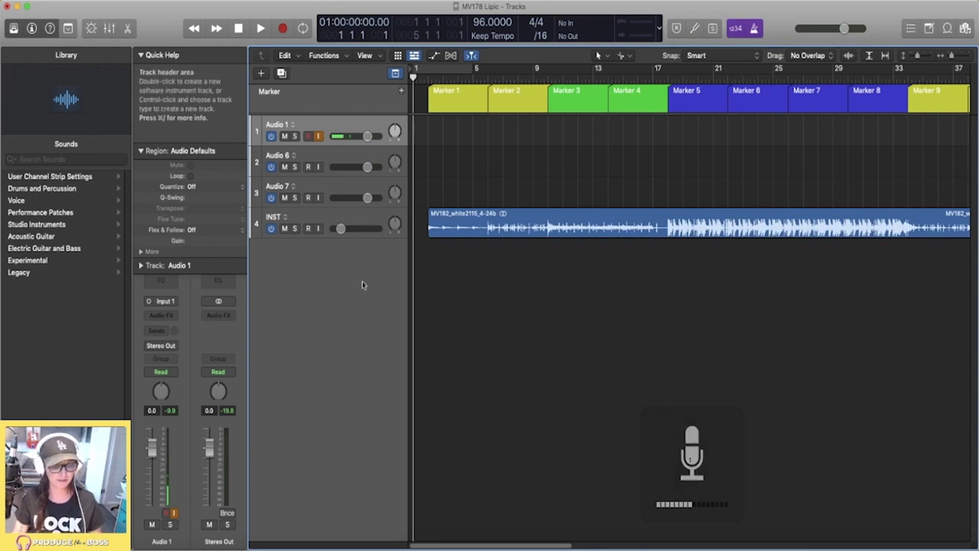
Open a blank text document, move its window aside to clear the arrangement and return to Logic Pro.
left_click(541, 546)
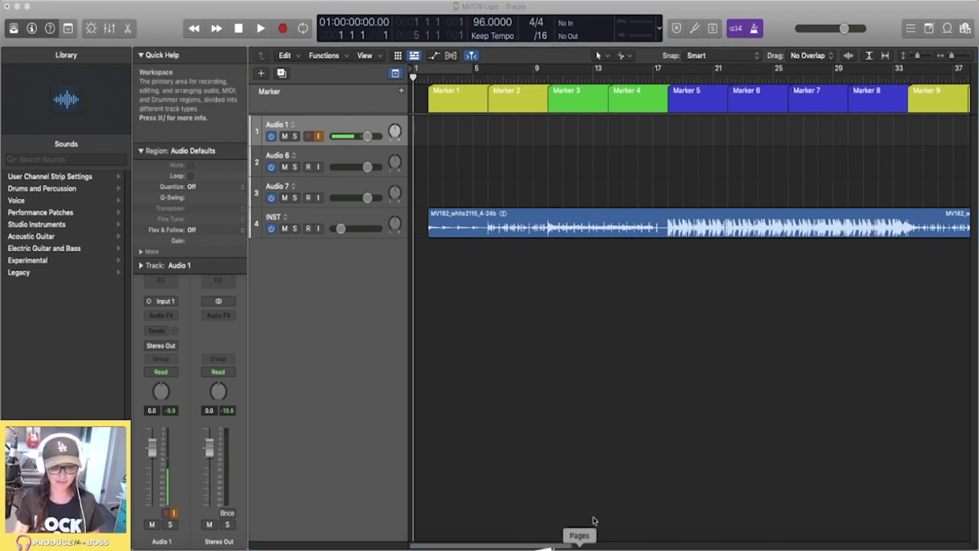
left_click(528, 320)
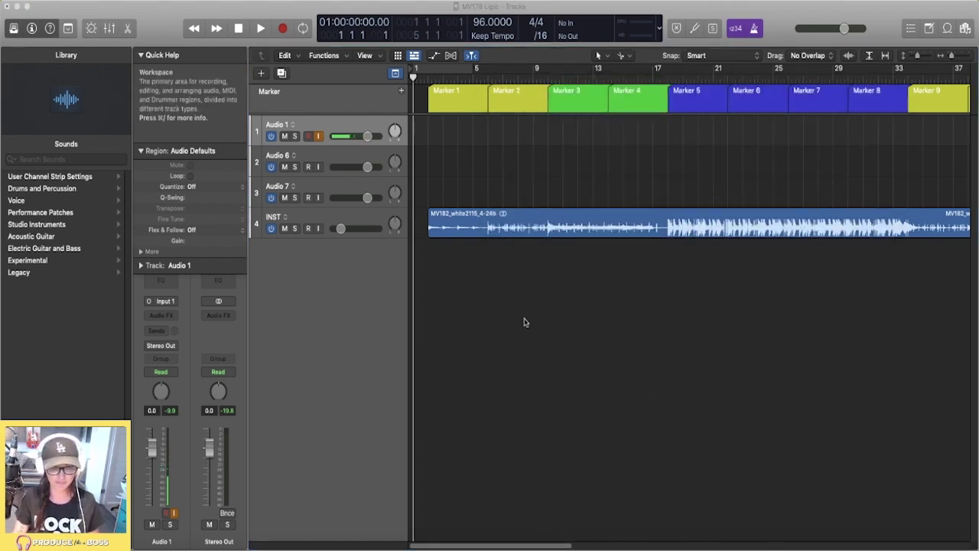
left_click_drag(129, 36, 978, 347)
left_click(464, 154)
Play the song from bar 2 and raise the INST track's volume slightly.
left_click(427, 79)
key("space")
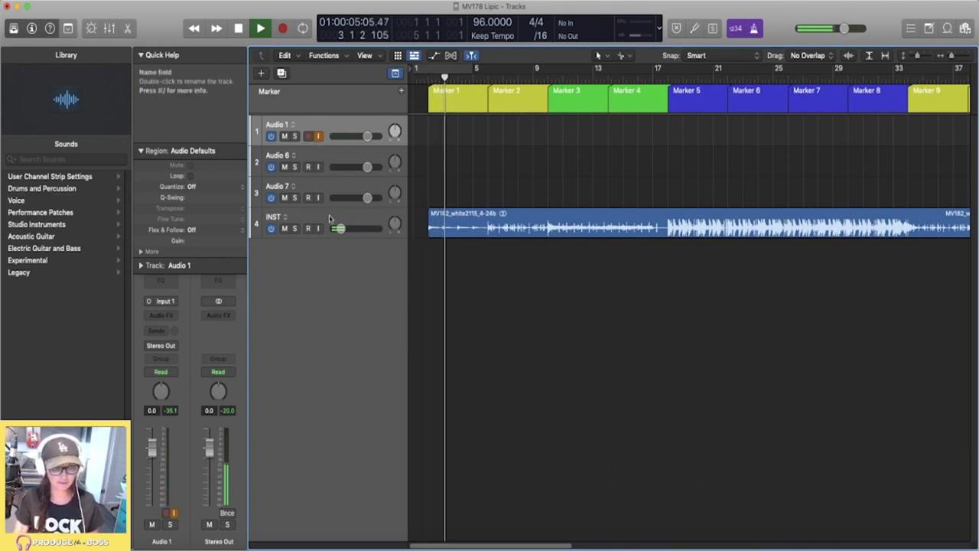
mouse_move(341, 231)
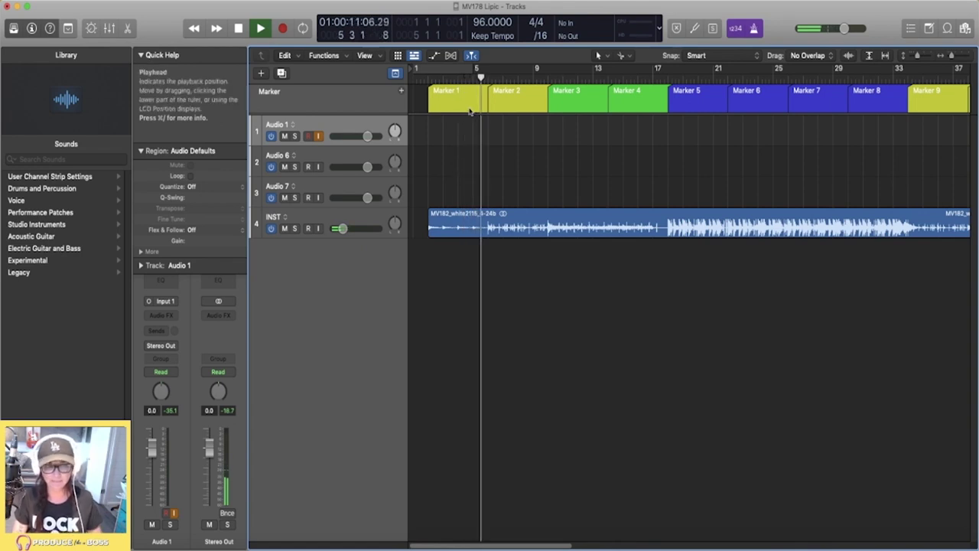
key("space")
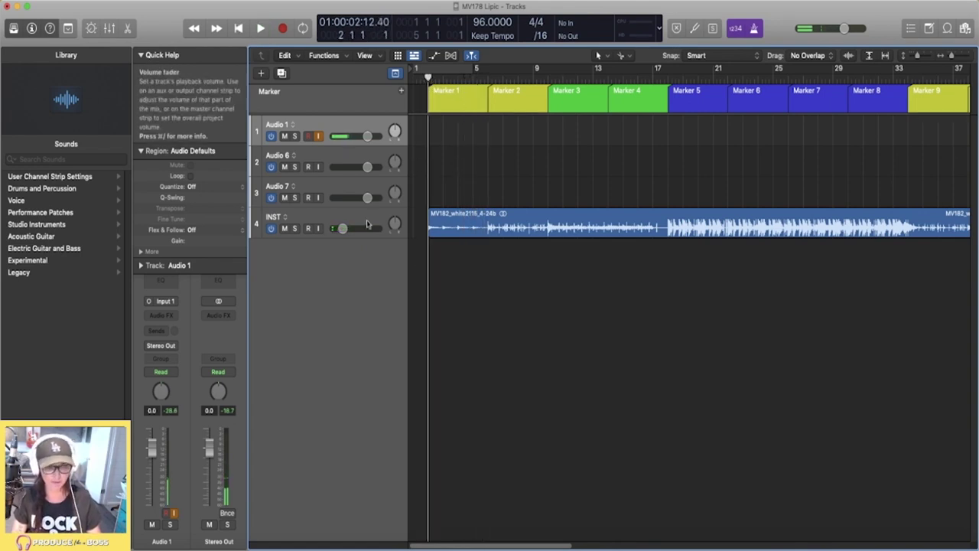
Record a first microphone take on Audio 1 from bar 2 and trim its end to bar 10.
key("r")
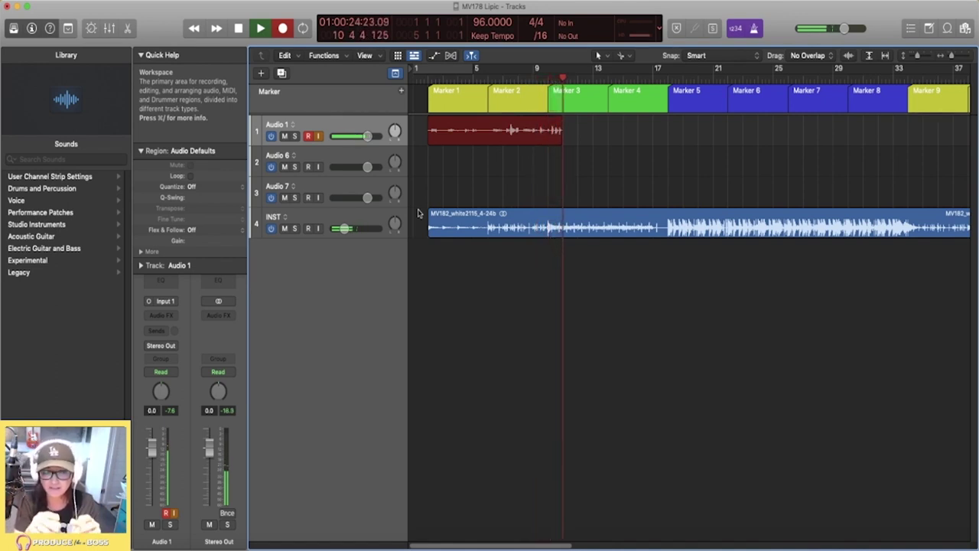
key("space")
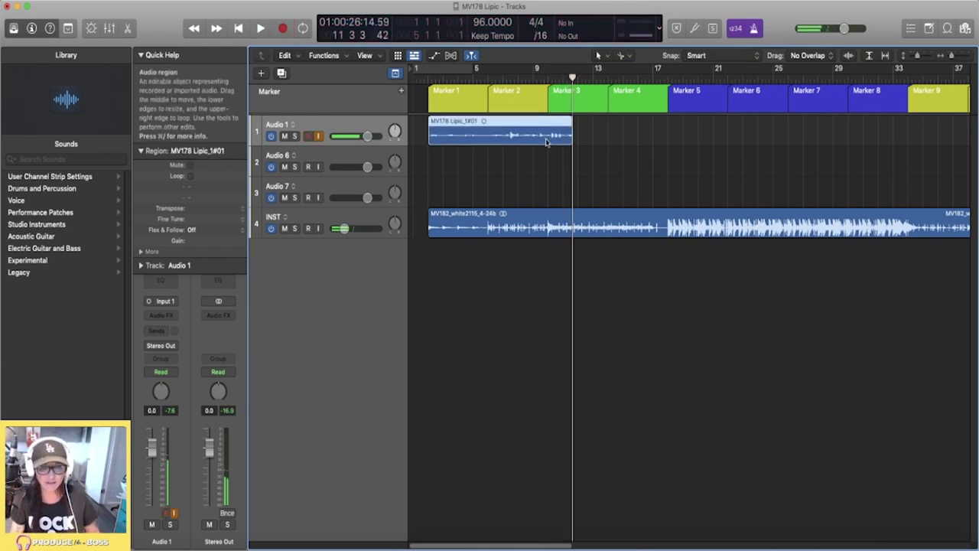
left_click(548, 142)
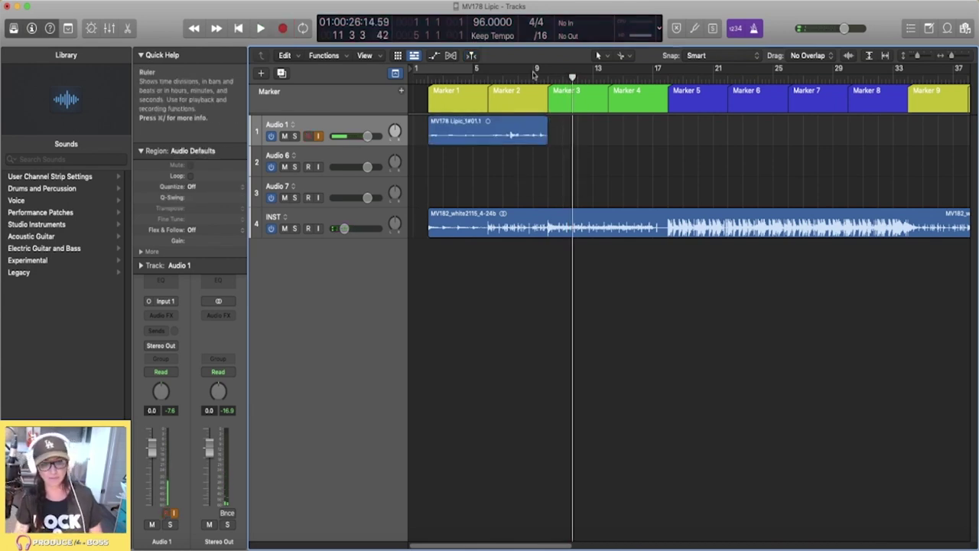
Record a second take on Audio 1 from bar 10 to about bar 34, lowering INST slightly while recording.
left_click(548, 77)
key("r")
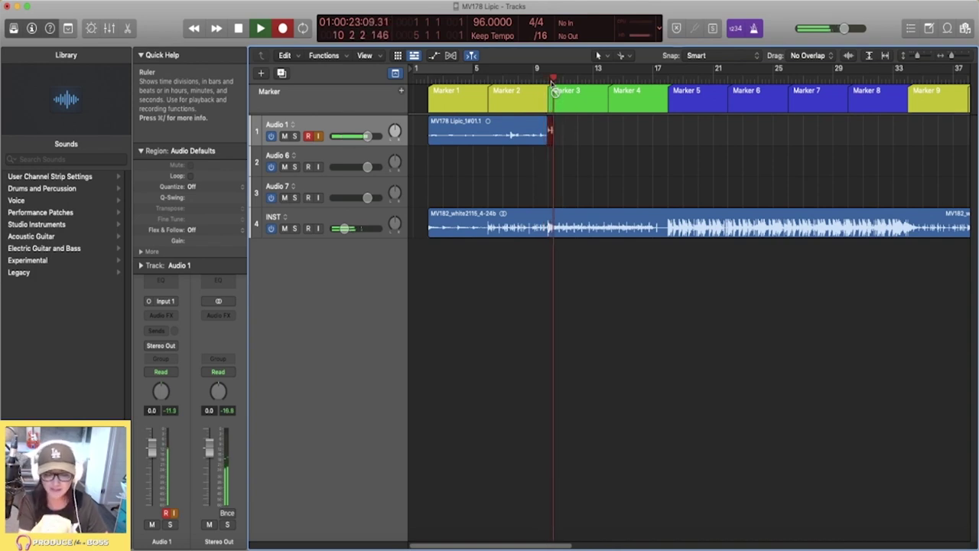
left_click_drag(345, 228, 343, 228)
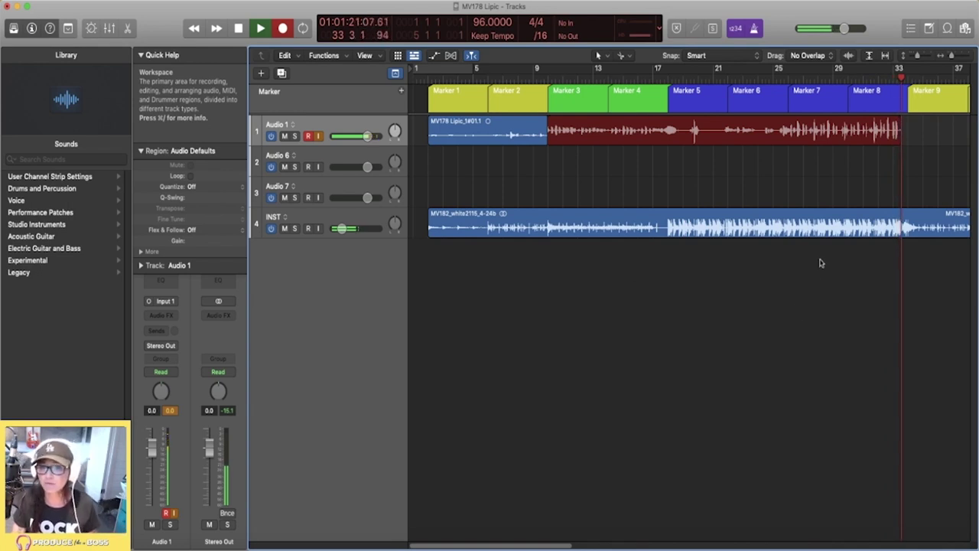
key("space")
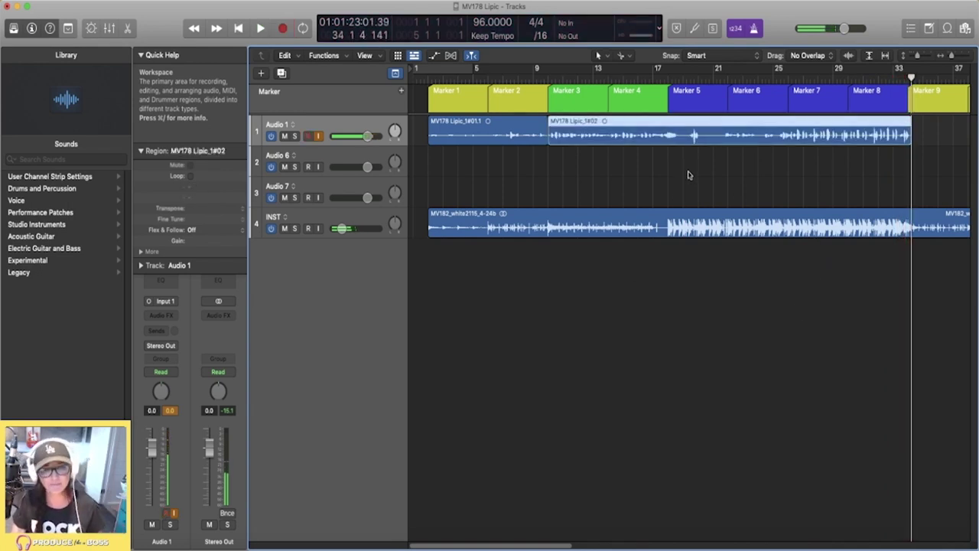
Lower Audio 1's volume and raise INST slightly, then turn off Audio 1's input monitoring with Audio 6 selected.
left_click(427, 80)
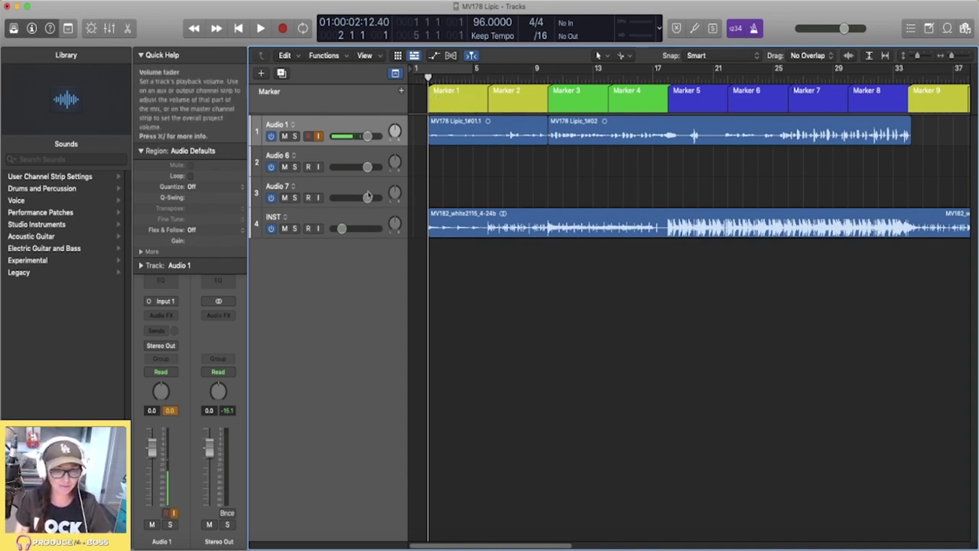
mouse_move(353, 229)
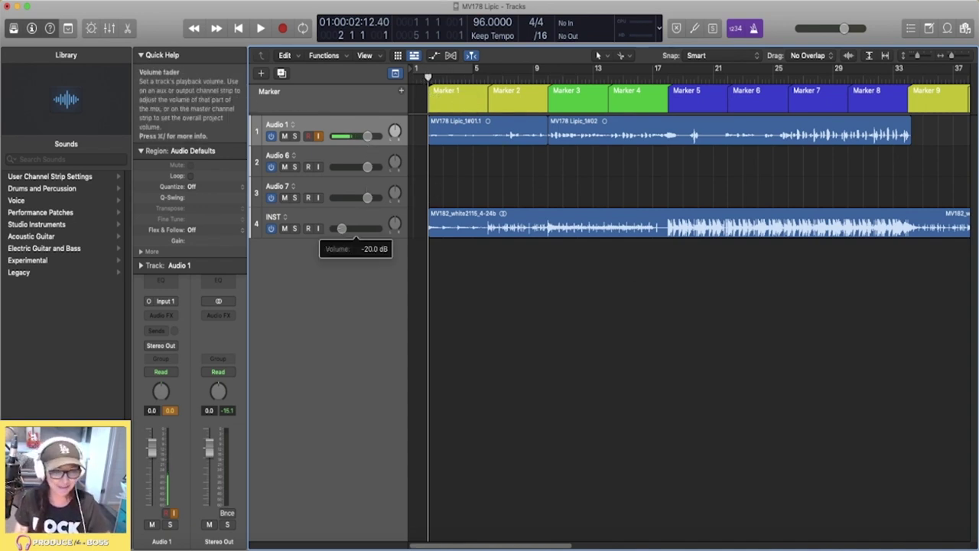
left_click_drag(367, 135, 356, 136)
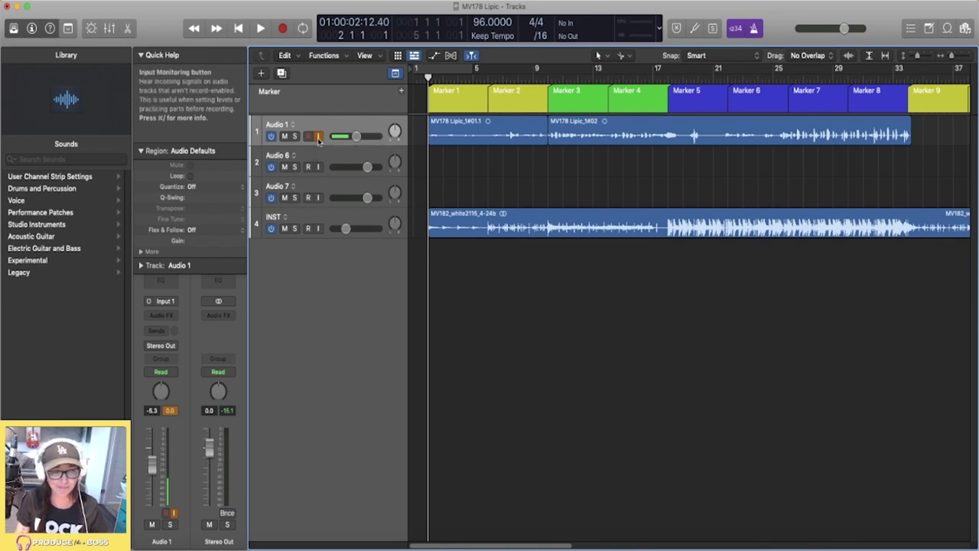
left_click(329, 151)
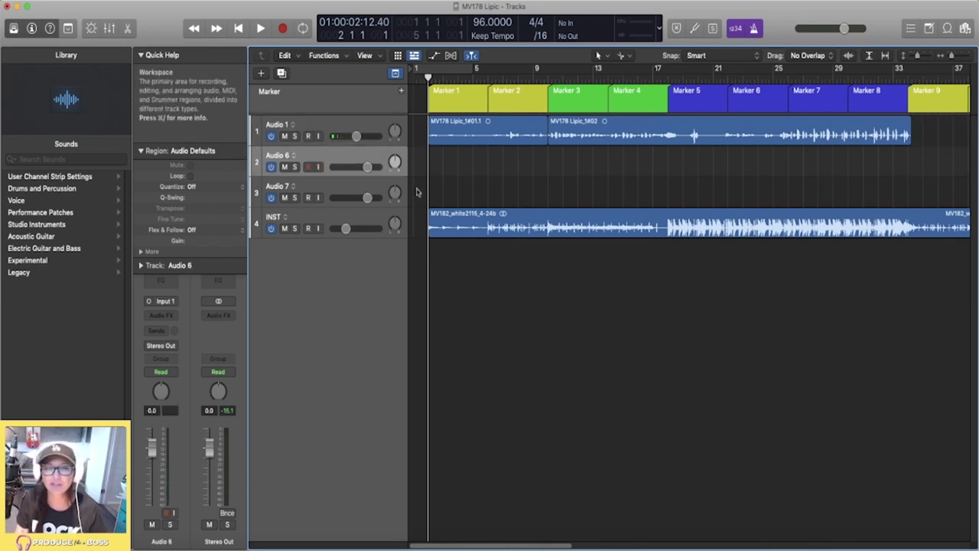
mouse_move(356, 137)
left_click_drag(354, 136, 350, 137)
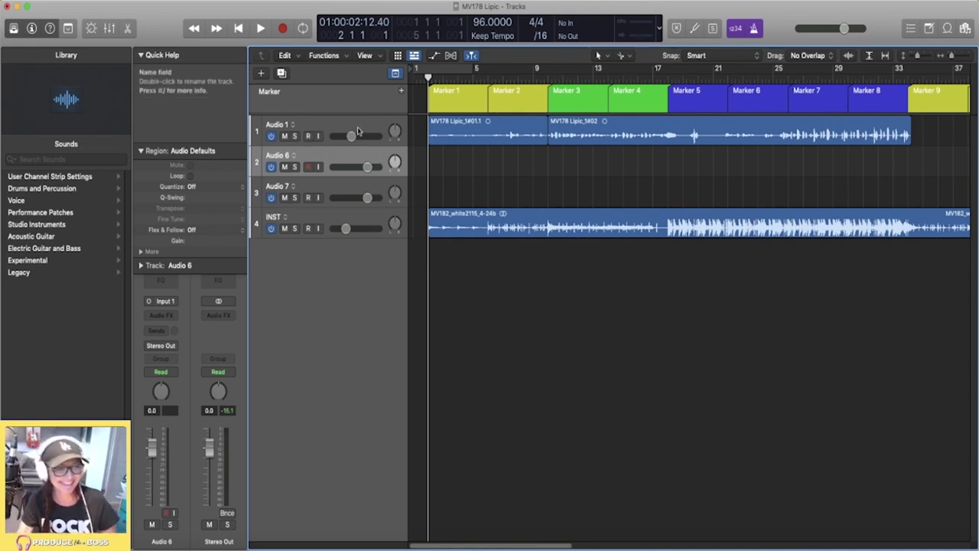
Start playback from bar 2 and enter the title "Better Days" in bold 18-point text in the text document.
key("space")
left_click_drag(978, 269, 960, 258)
key("Return")
type("Better Days")
key("super+a")
key("super+plus")
key("super+plus")
key("super+plus")
key("super+plus")
key("super+plus")
key("super+plus")
key("super+b")
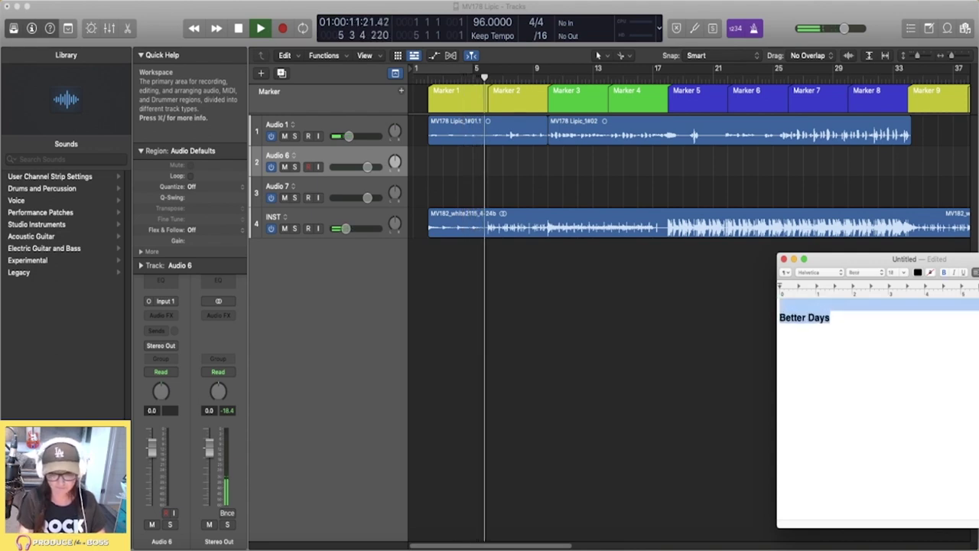
Add empty regular-weight lines below the title, switch back to Logic Pro and stop playback.
key("Right")
key("Return")
key("Return")
key("super+b")
key("super+u")
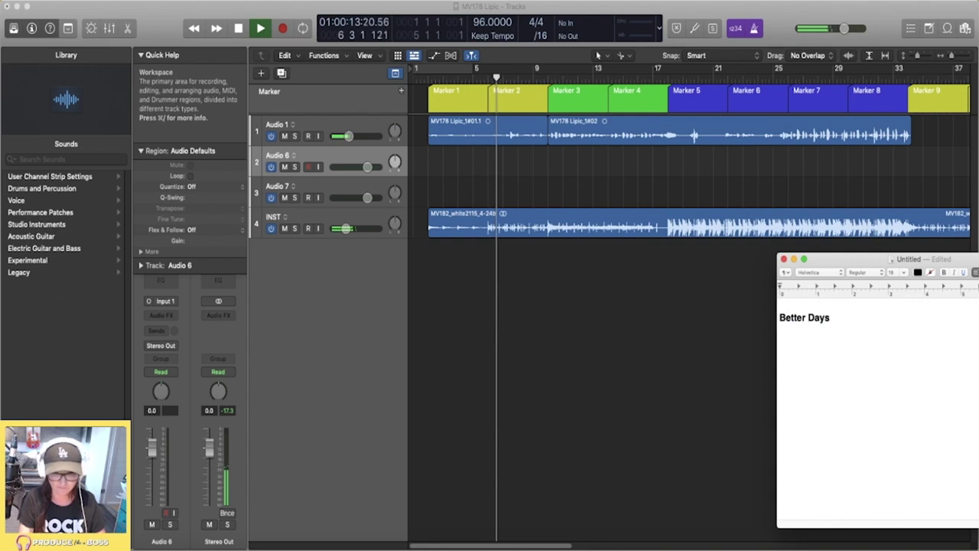
left_click(679, 246)
key("space")
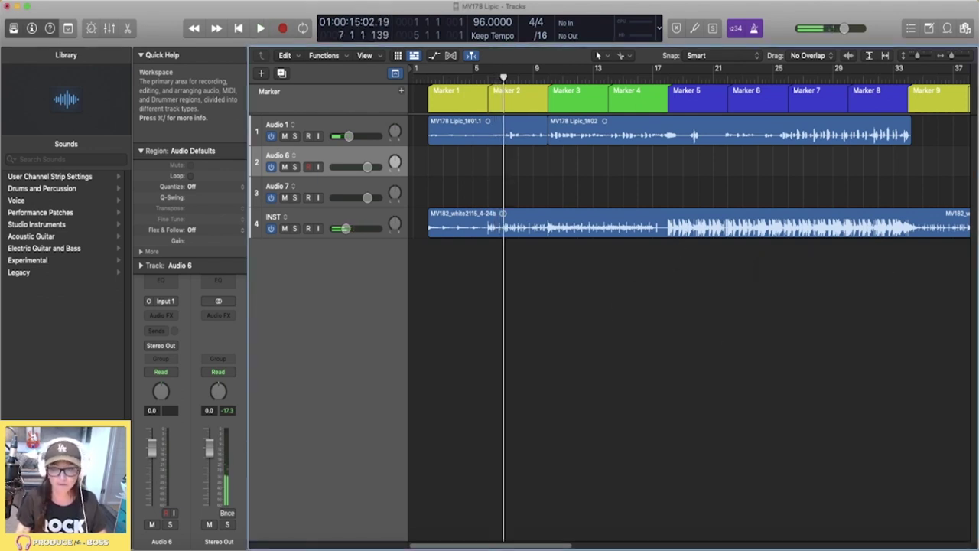
Set a playback cycle from bar 2 to bar 23 and play it with Audio 1 muted and INST slightly louder.
left_click_drag(428, 74, 742, 74)
key("space")
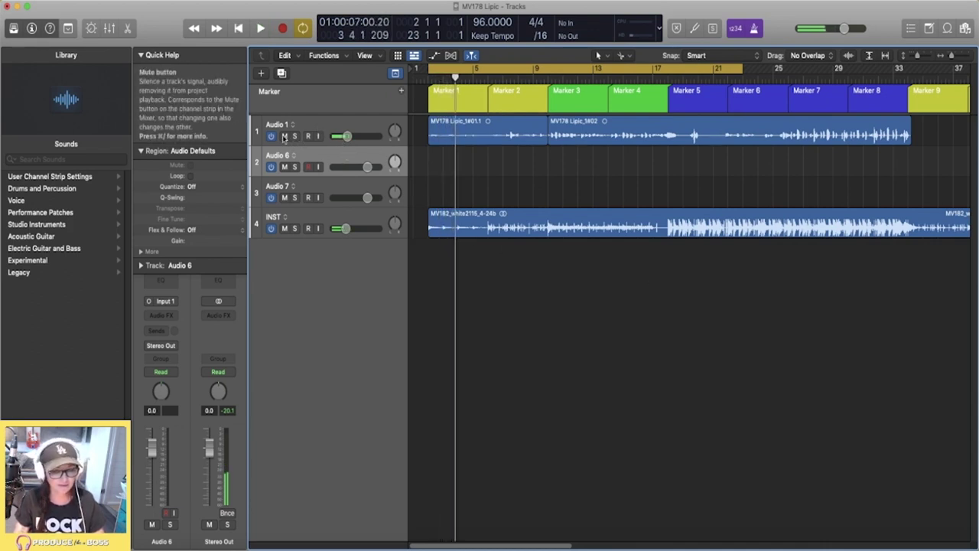
left_click(285, 136)
key("Return")
left_click_drag(339, 227, 347, 228)
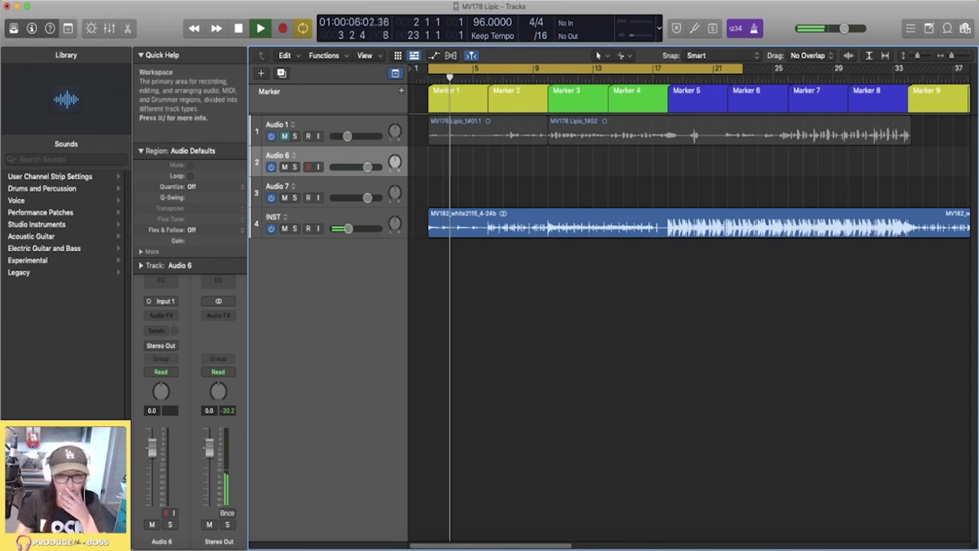
Switch to the lyric document, move its window up slightly, add blank lines above the title and stop playback.
key("super+Tab")
left_click_drag(829, 258, 811, 235)
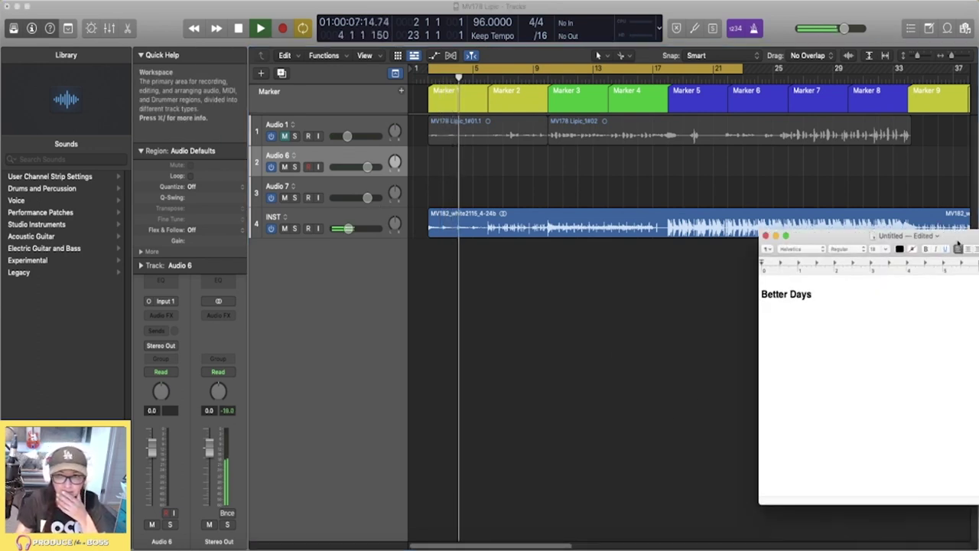
left_click(761, 293)
key("space")
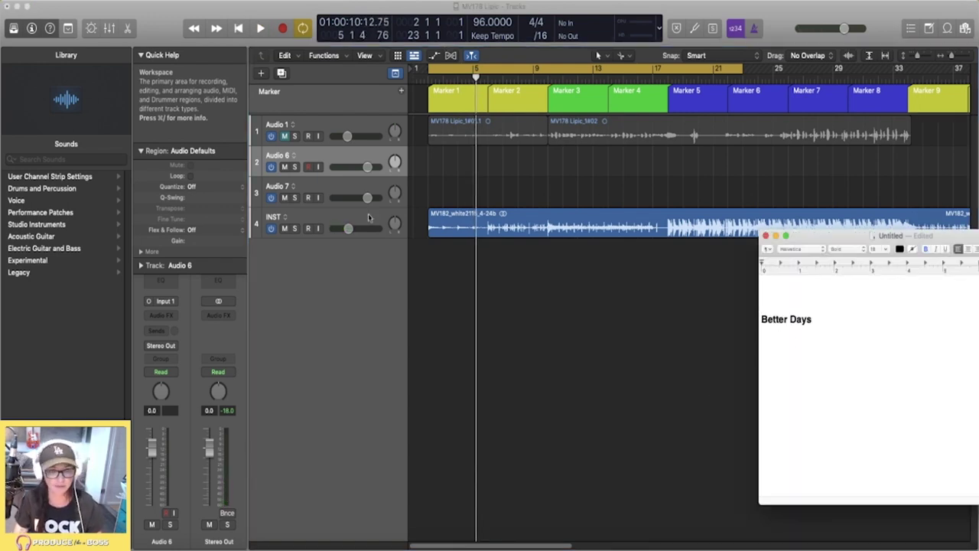
Audition the instrumental from bar 2 to the end of Marker 1 repeatedly to find the opening lyric.
key("space")
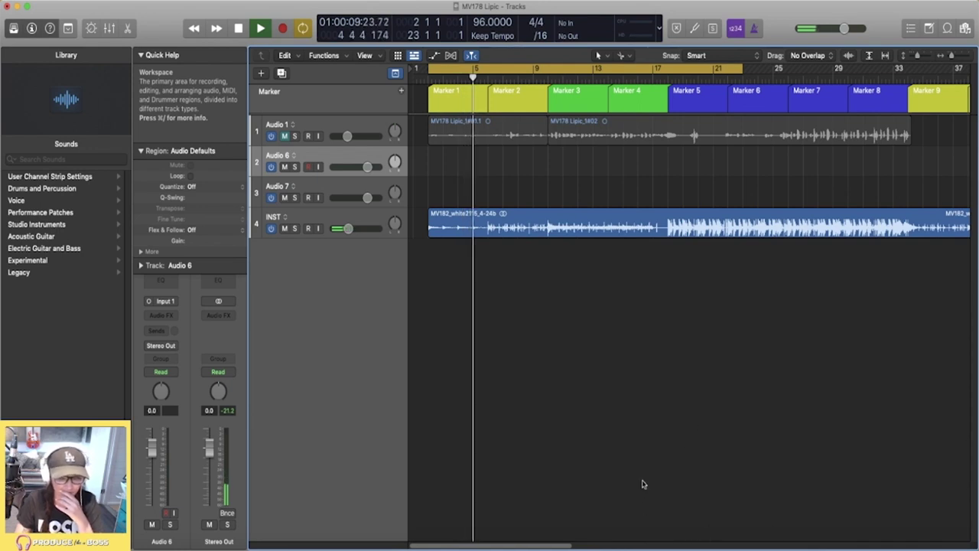
key("space")
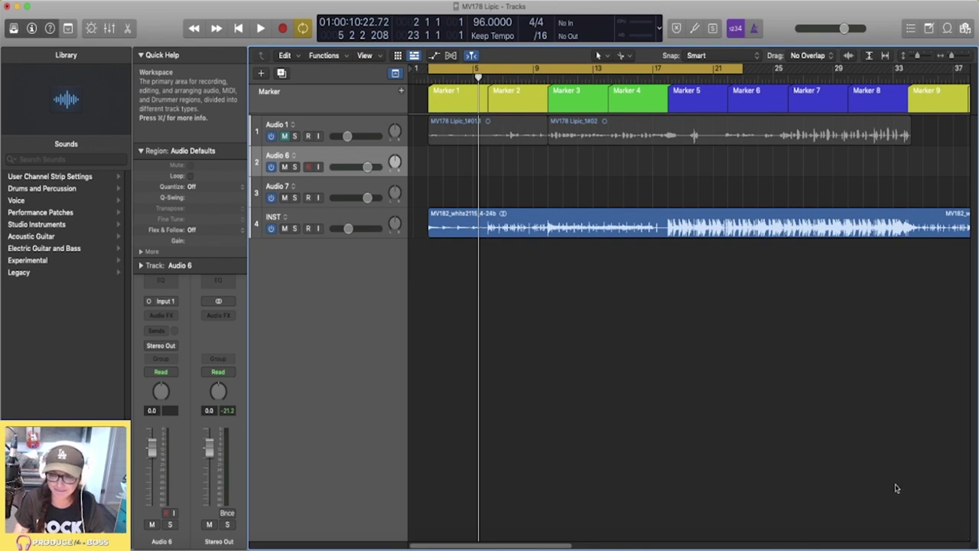
key("space")
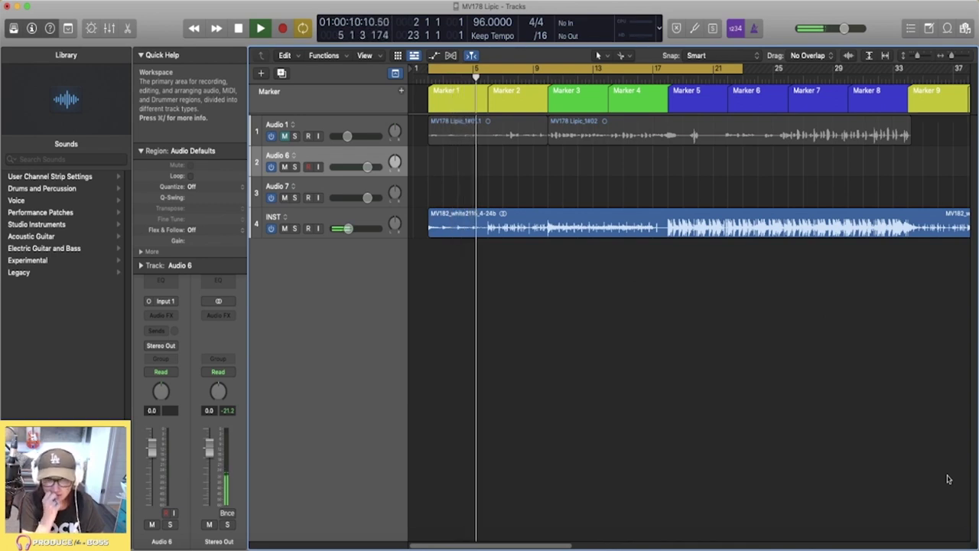
key("space")
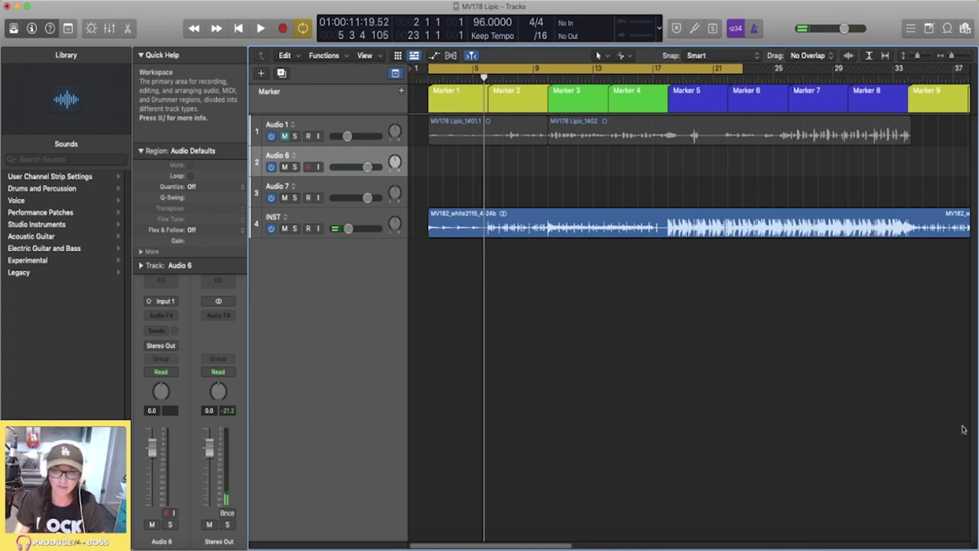
Add the regular-weight lyric line "But I hold my head up high" below the title, then switch to Logic Pro and play the cycle.
key("super+Tab")
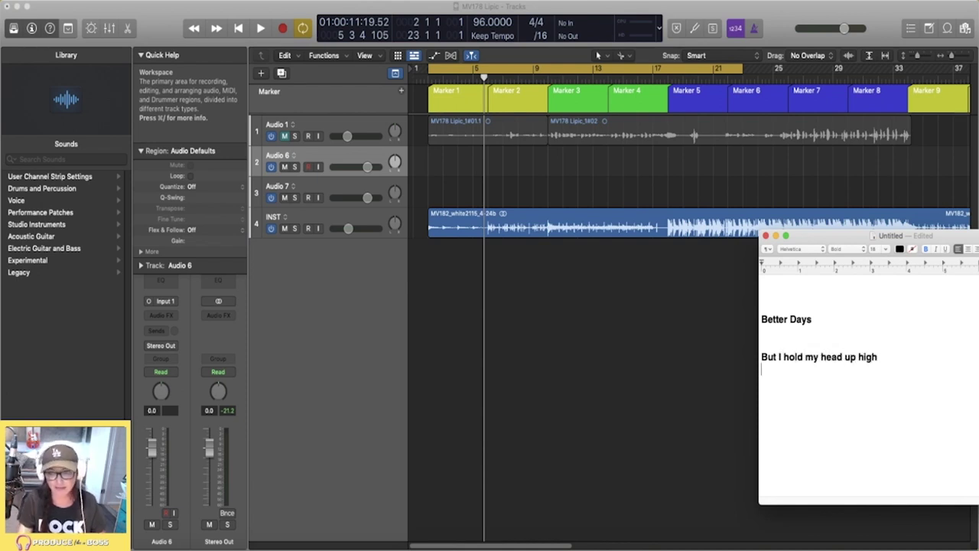
left_click(748, 363)
left_click_drag(964, 356, 757, 358)
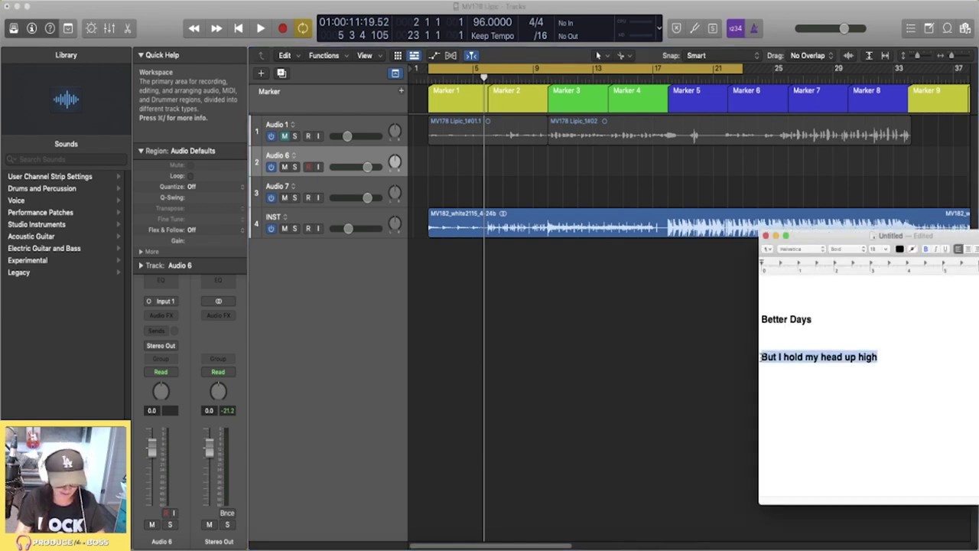
left_click(795, 343)
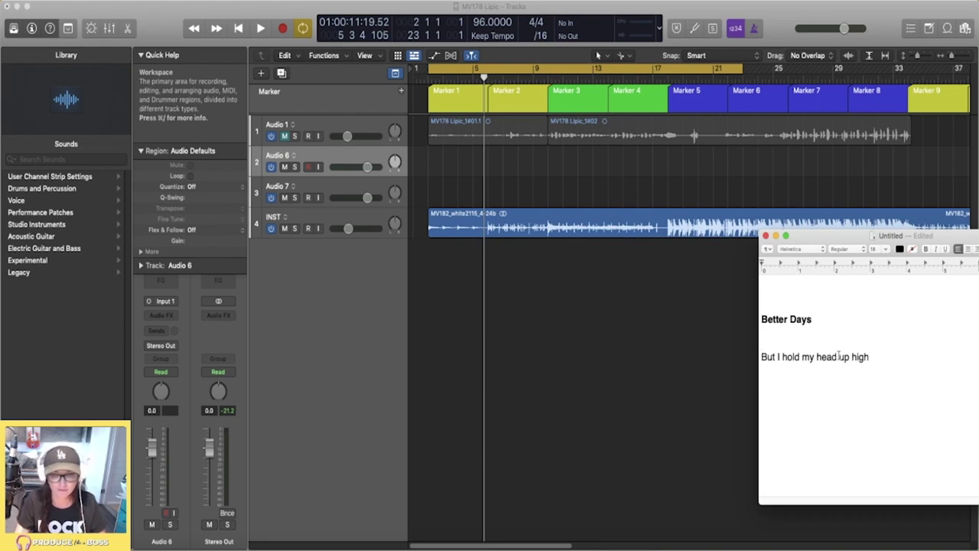
left_click(583, 323)
key("space")
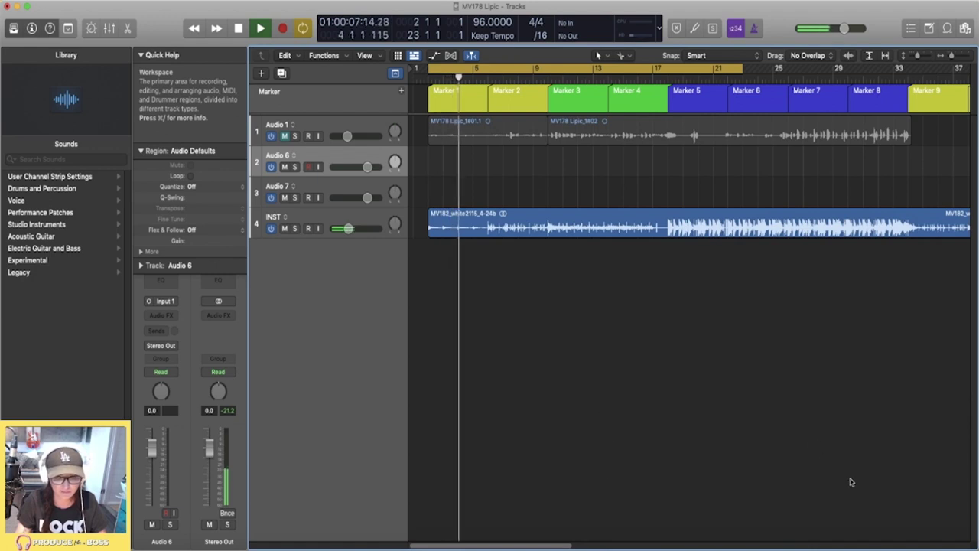
Stop playback, force quit the Mail application, and play the cycle again.
key("space")
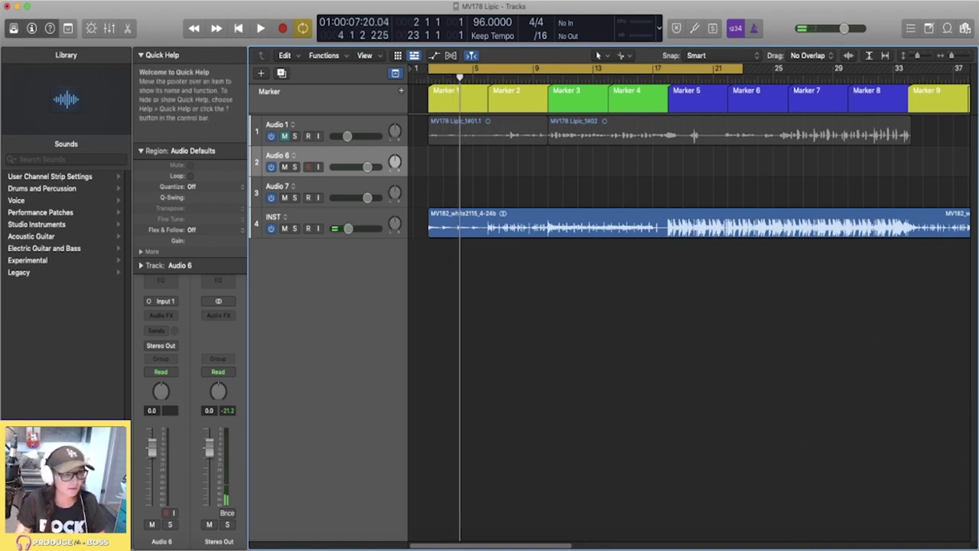
right_click(159, 541)
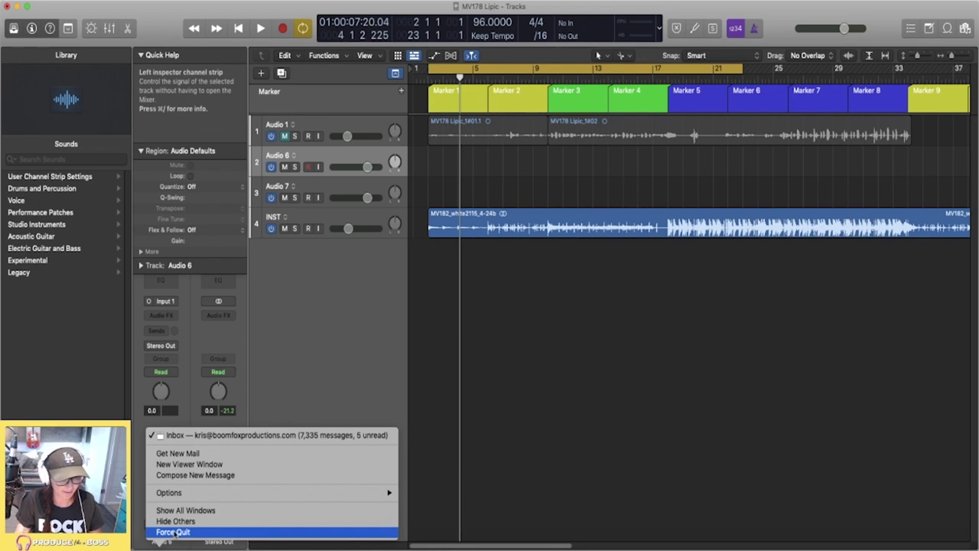
left_click(186, 531)
key("space")
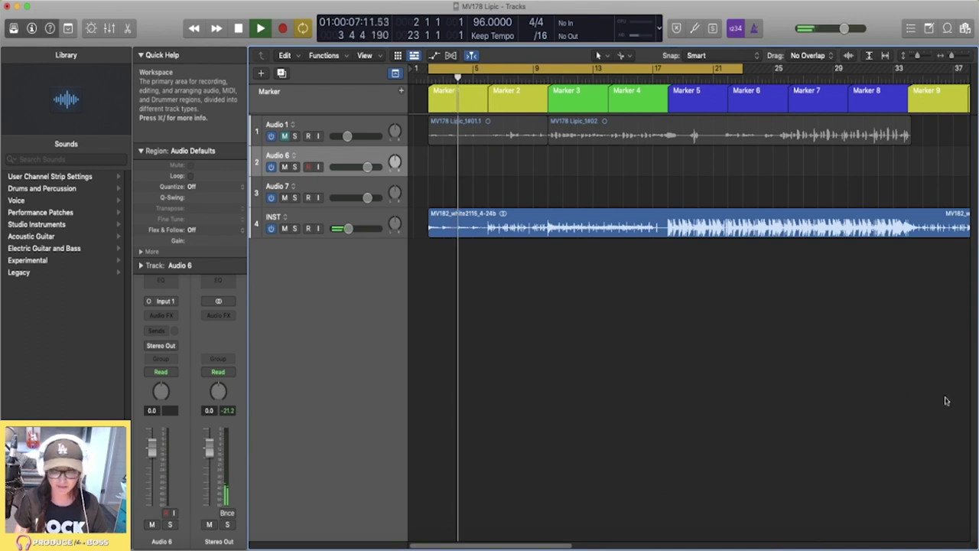
Add "Roll with the punches" above the lyric, change the line below to "And hold my head up high", and insert a blank line under the title.
key("super+Tab")
left_click(701, 377)
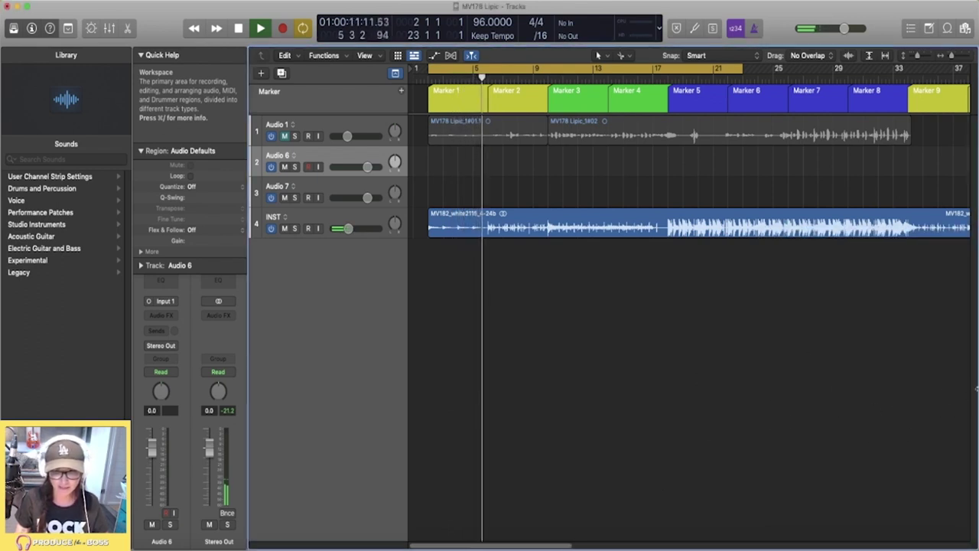
key("space")
key("super+Tab")
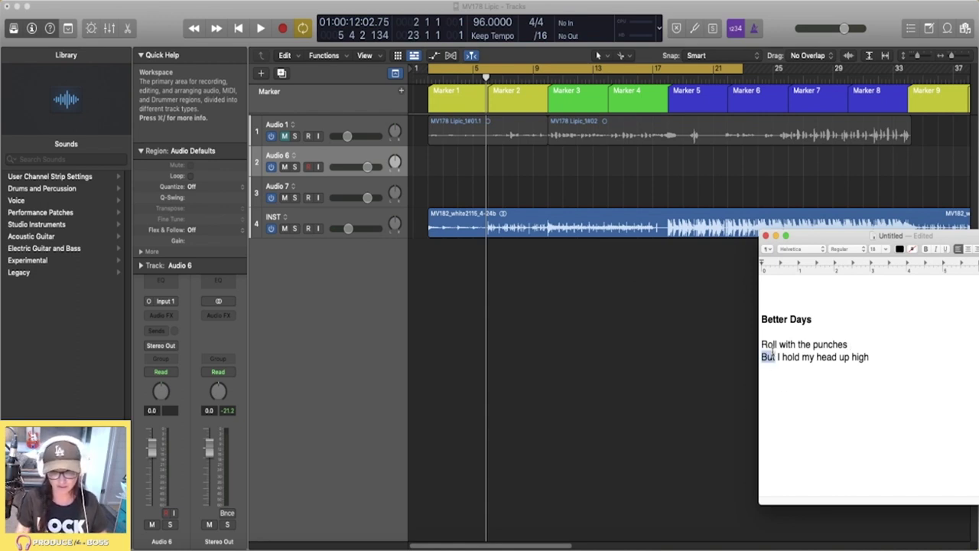
type("And")
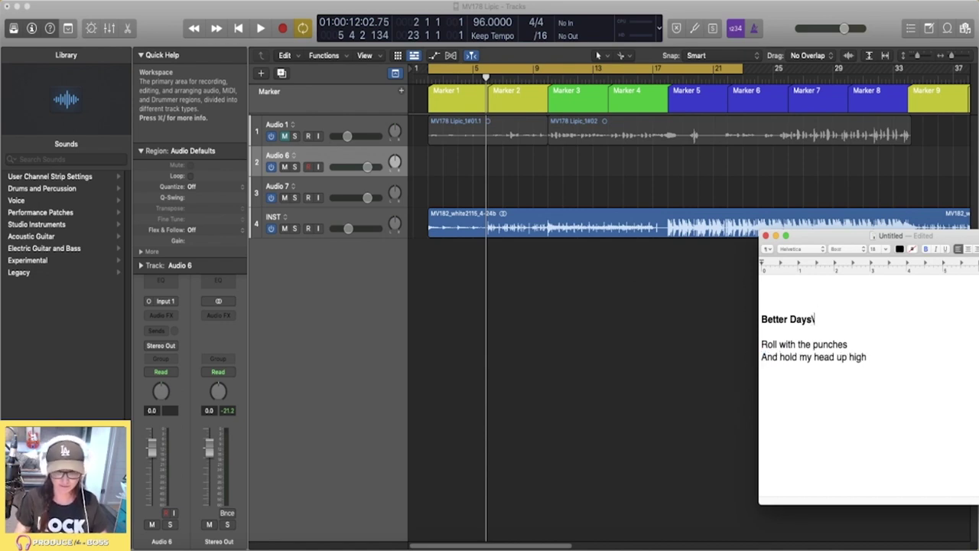
key("Return")
left_click(572, 404)
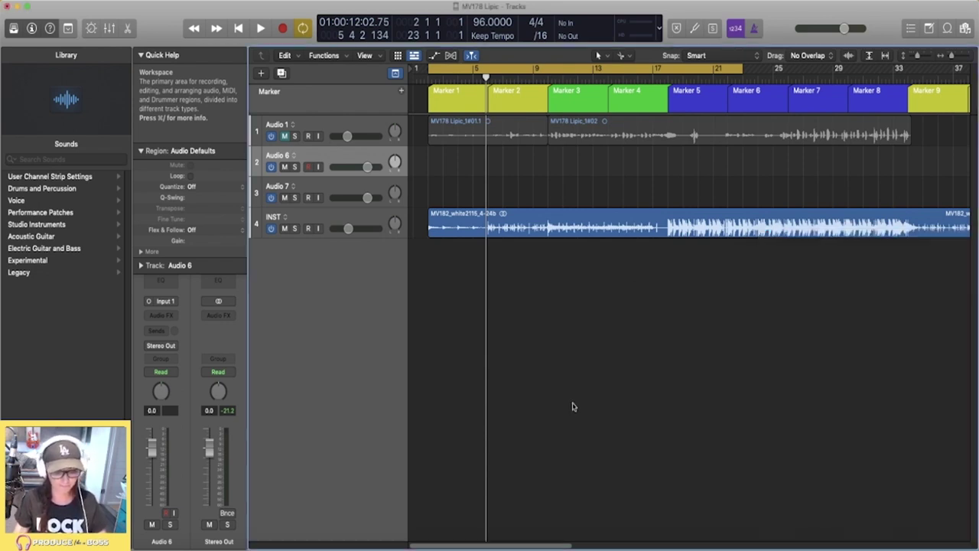
Audition the instrumental across Marker 1 repeatedly, checking the lyric document, to find the lines that come before "Roll with the punches".
key("Return")
key("space")
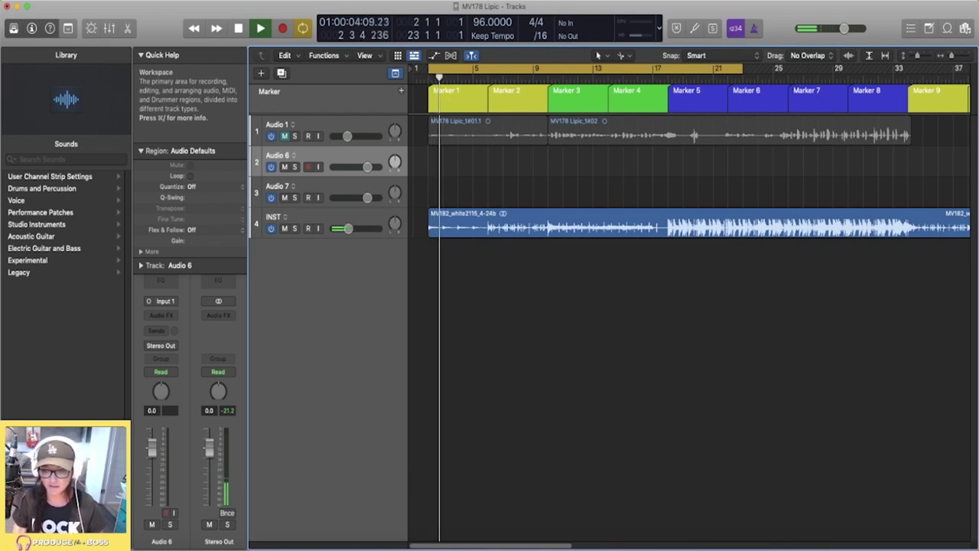
key("super+Tab")
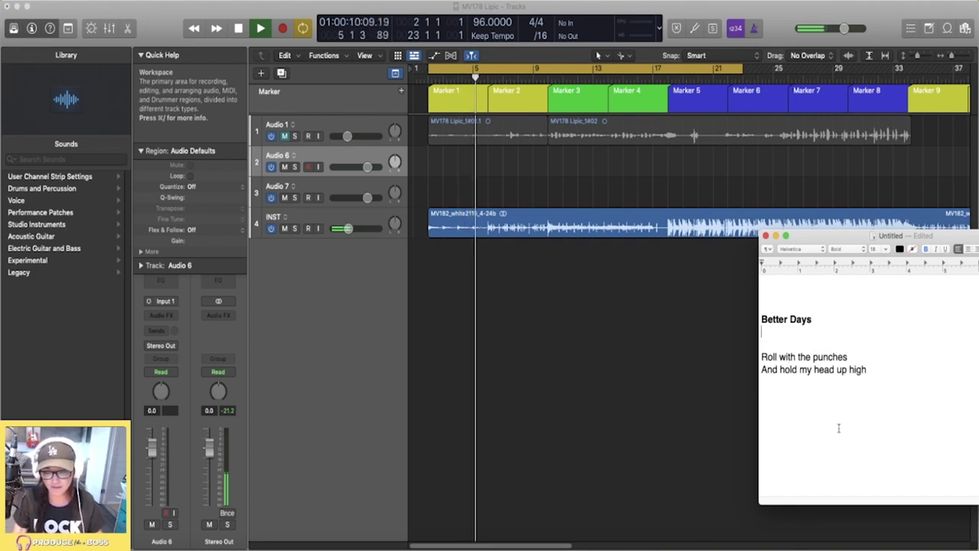
left_click(750, 321)
key("space")
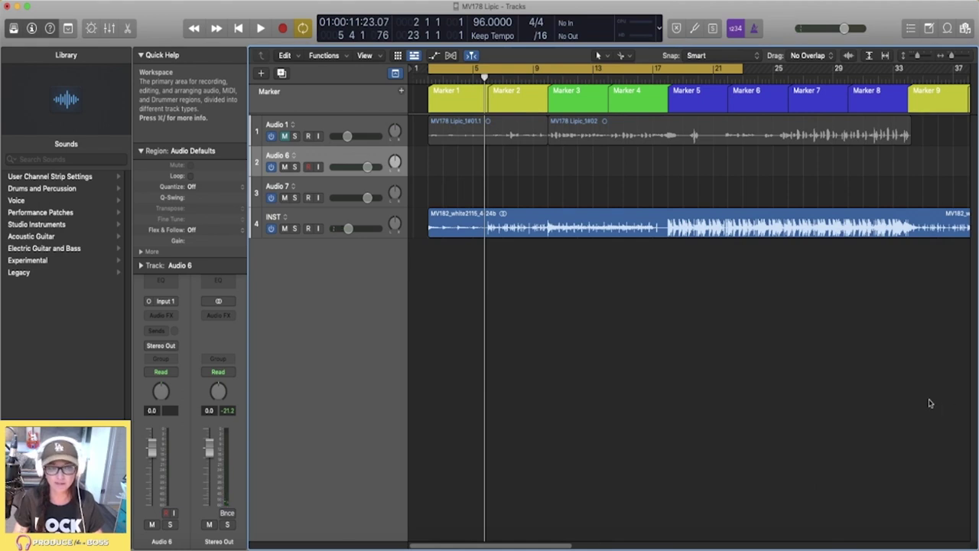
key("space")
key("super+Tab")
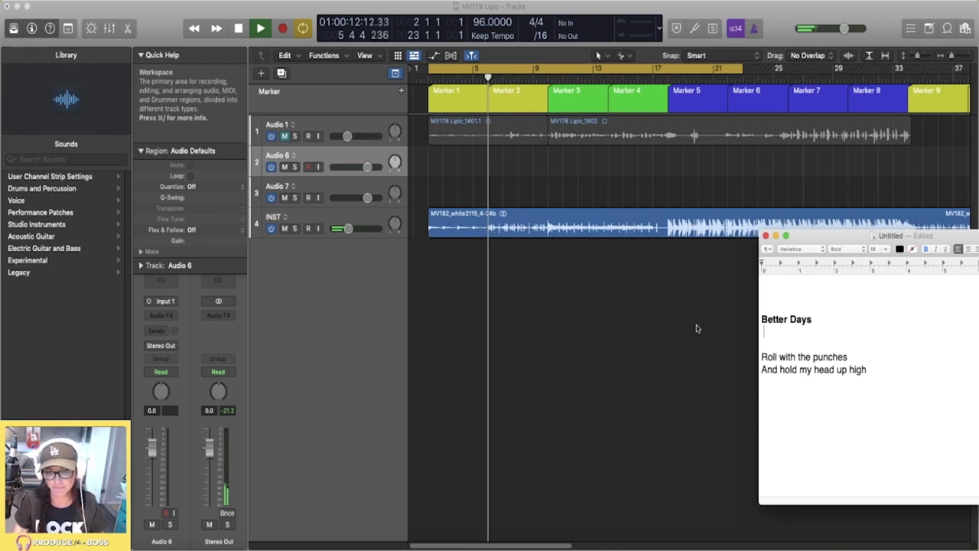
left_click(642, 334)
key("space")
key("space")
left_click(977, 372)
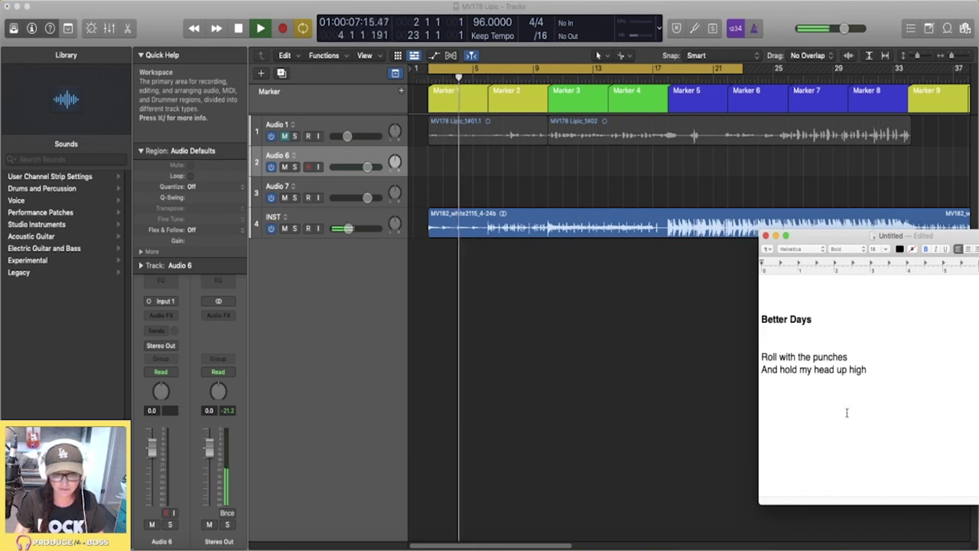
left_click(667, 383)
key("space")
Switch to the lyric document and add "I been kicked to the ground" and "Had my world turned upside down but I" below the title.
key("super+Tab")
key("Return")
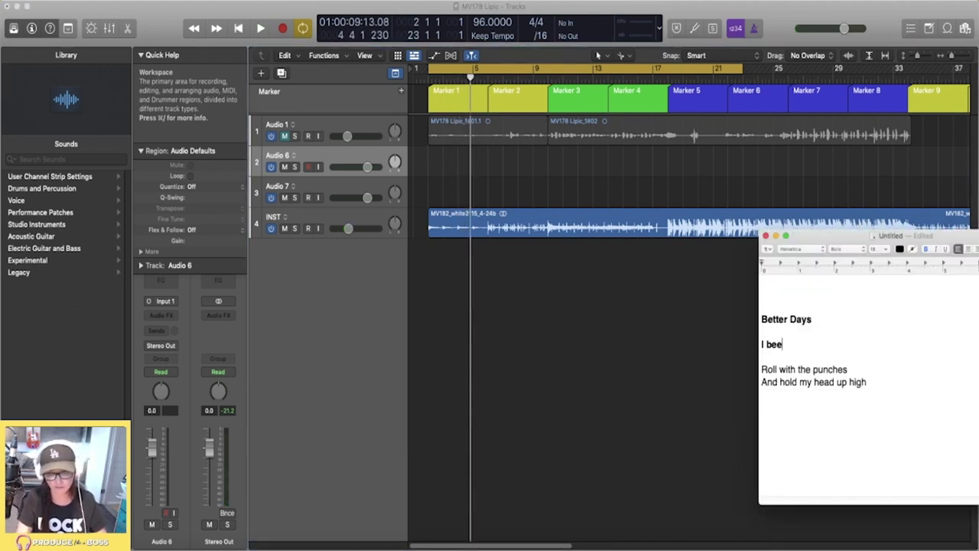
type("I been kicked to the ground")
key("Return")
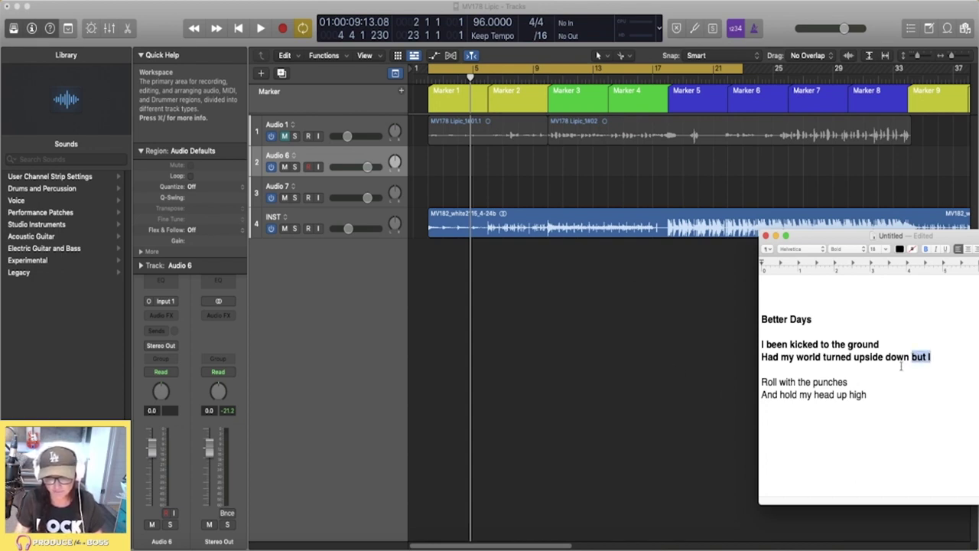
Insert "But I" at the start of the "Roll with the punches" line.
type("but I")
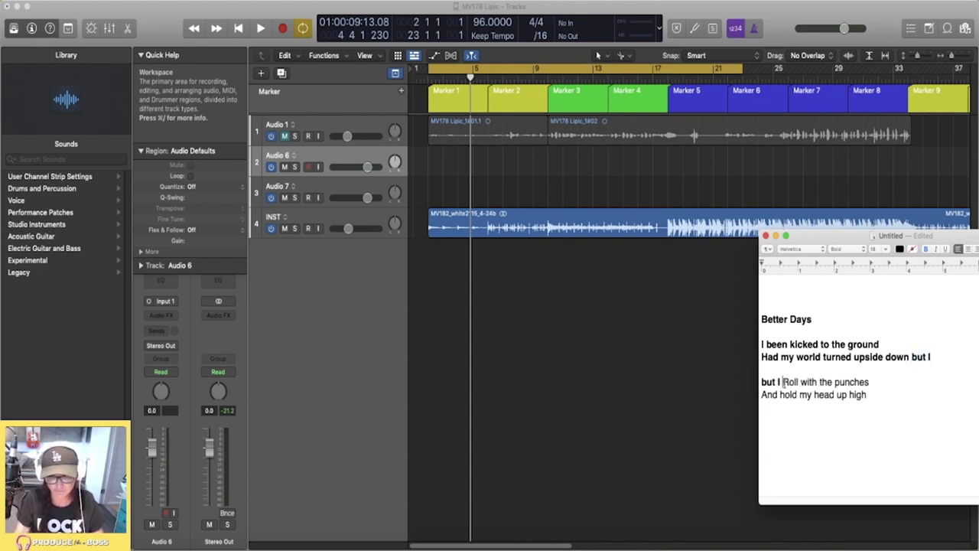
key("BackSpace")
type("B")
Set the whole document to regular weight and make only the title "Better Days" bold.
key("super+a")
key("super+b")
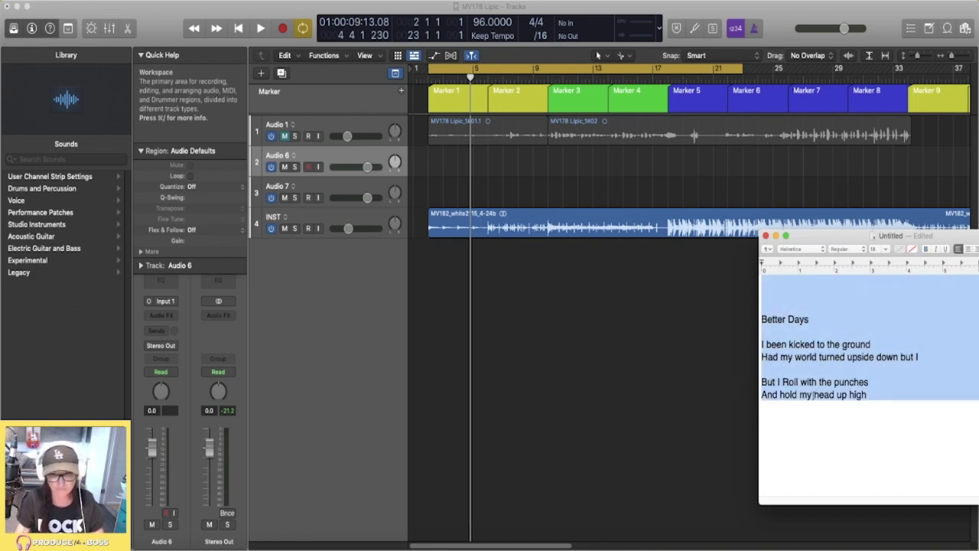
left_click(814, 320)
left_click_drag(814, 321, 761, 321)
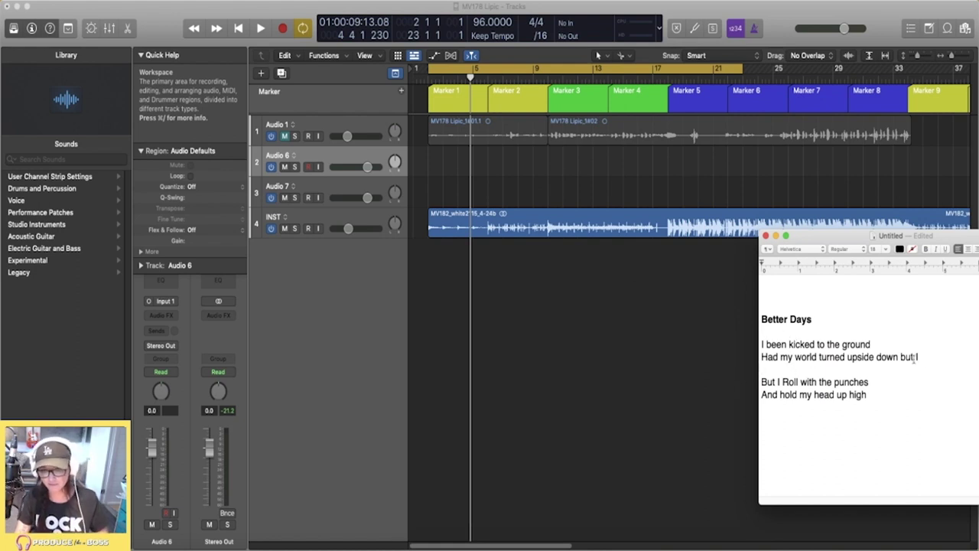
Join the four lyric lines by deleting the trailing "but I" and the blank line, lowercase "roll", and return to Logic Pro.
left_click_drag(902, 358, 923, 361)
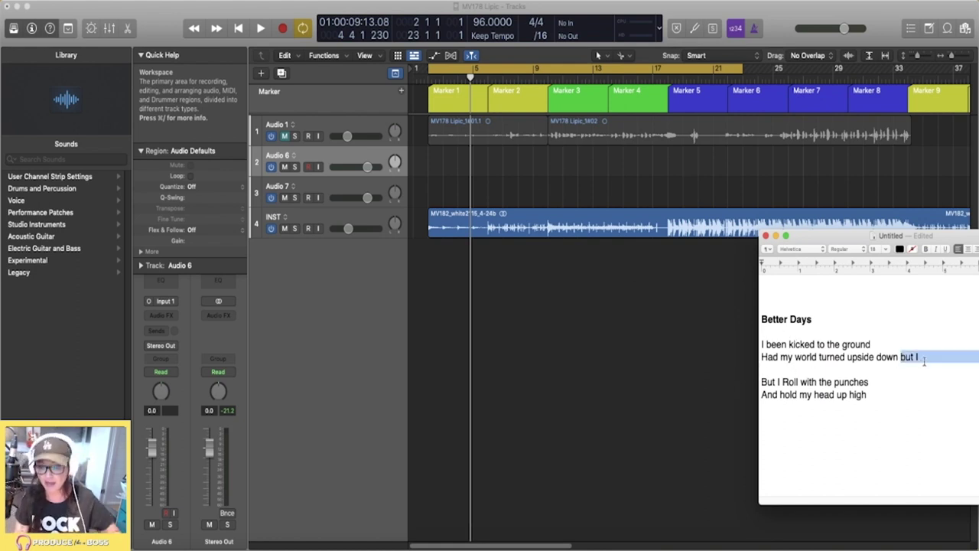
key("BackSpace")
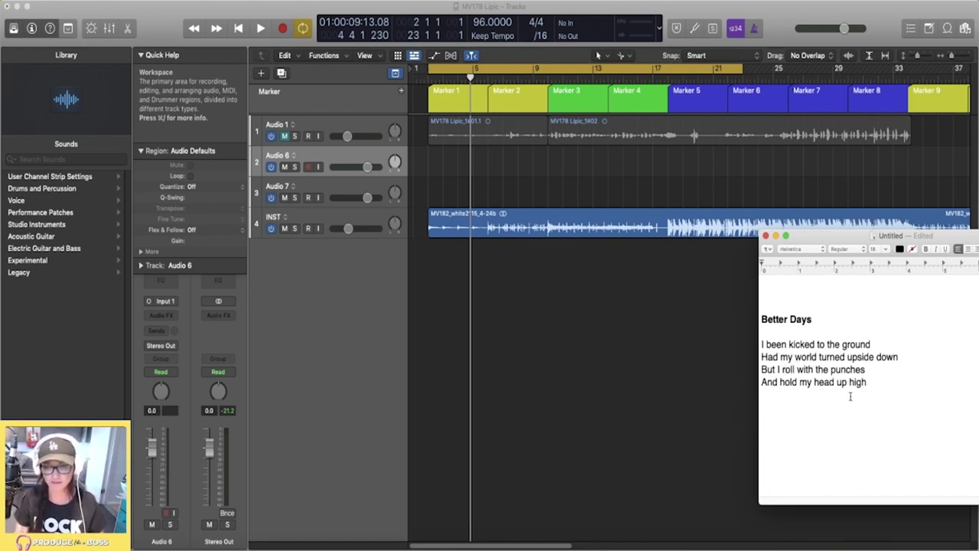
left_click(544, 179)
Turn on input monitoring for Audio 6 and record a vocal take over Marker 1 while reading the lyric document.
left_click(318, 166)
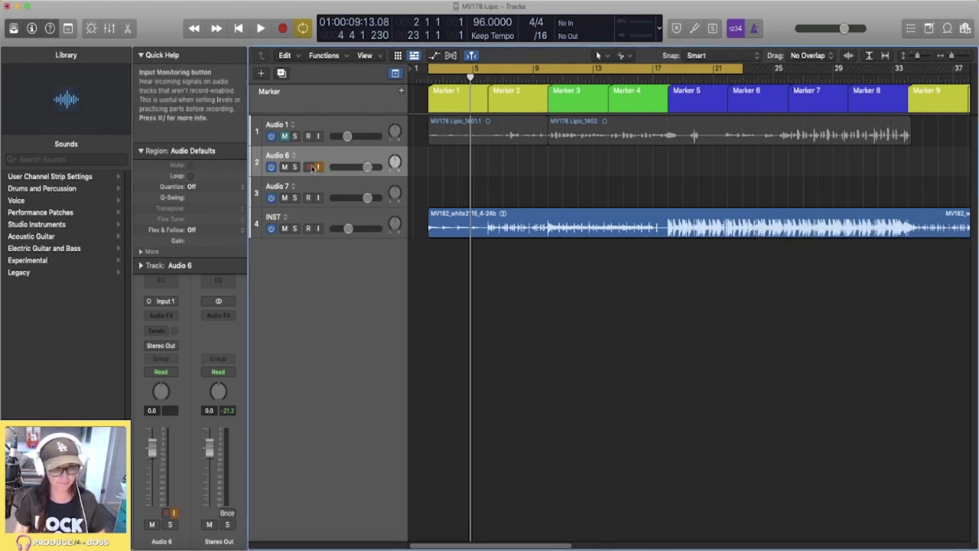
key("r")
key("super+Tab")
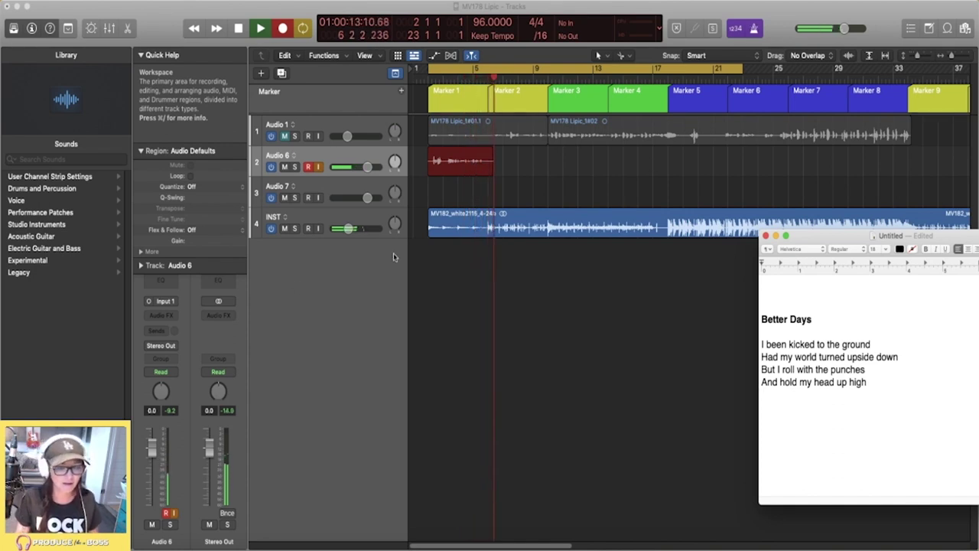
left_click(486, 188)
key("space")
Trim the end of the new Audio 6 region to the end of Marker 1 and play it back.
key("super+Down")
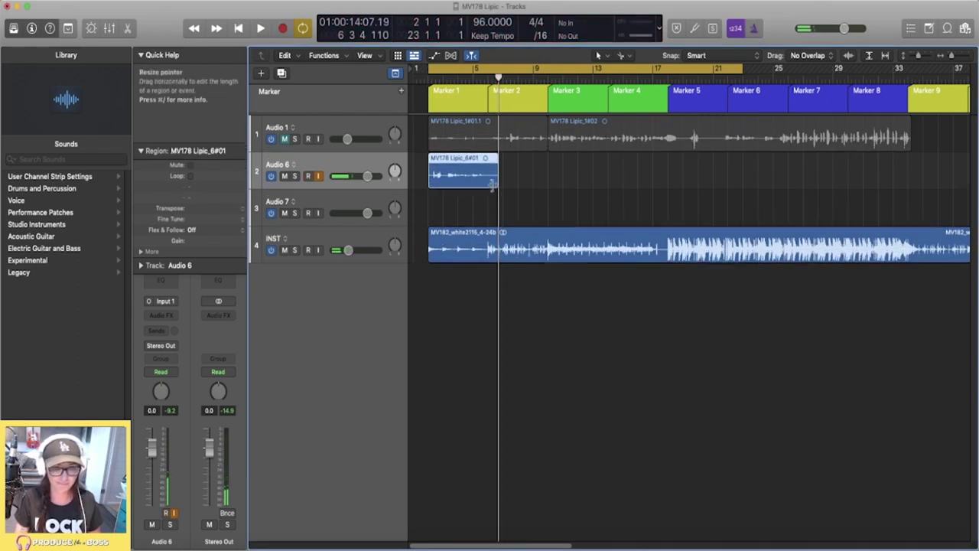
left_click_drag(488, 187, 489, 182)
key("space")
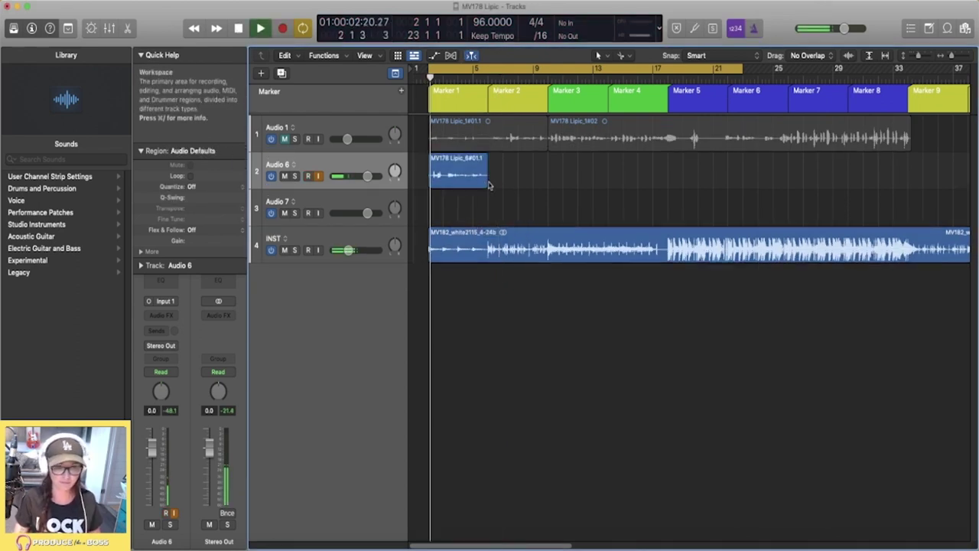
Lower the Audio 6 volume to -12.6 dB and turn off its input monitoring.
left_click_drag(376, 177, 361, 177)
left_click(309, 177)
left_click(309, 177)
left_click_drag(352, 176, 348, 176)
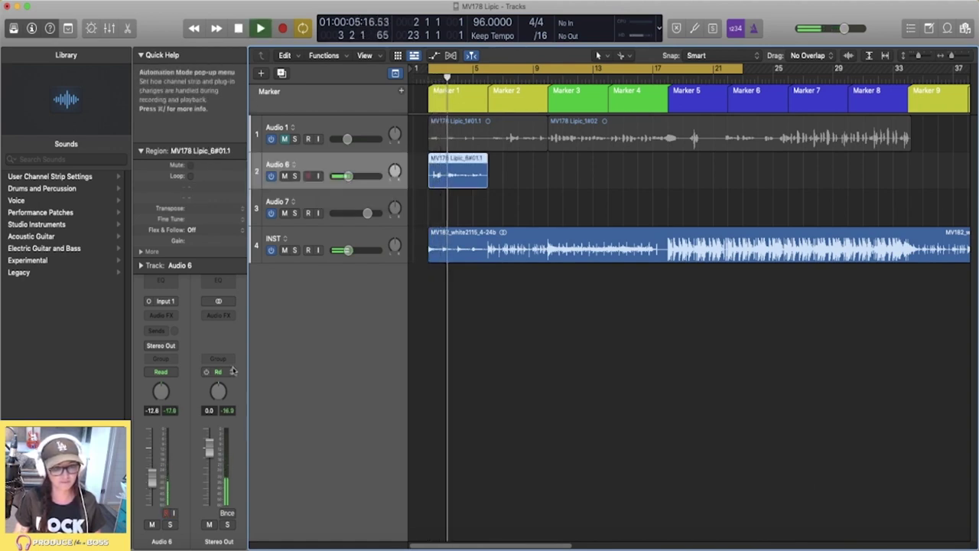
Load the C800 channel strip setting on the Audio 6 track and restart playback from the cycle start.
left_click(141, 151)
left_click(160, 258)
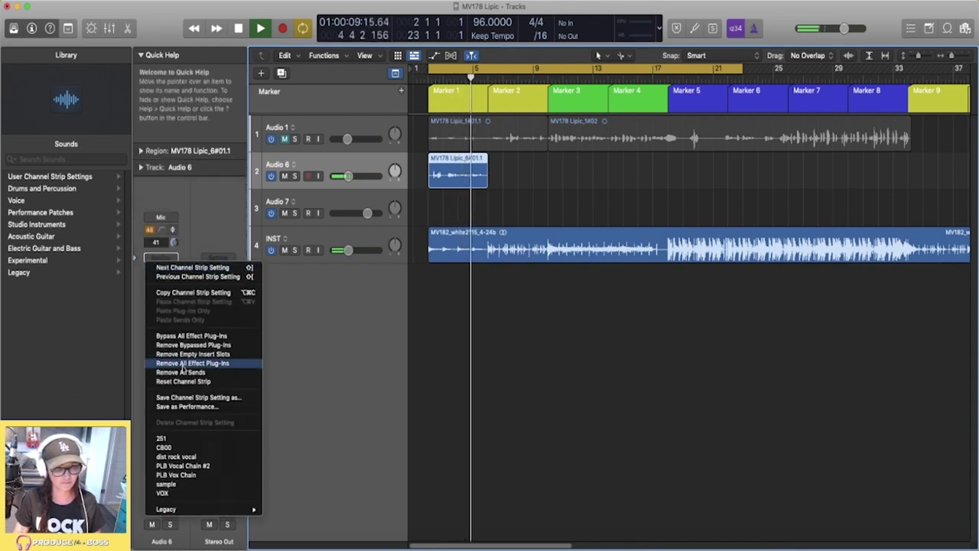
left_click(186, 448)
key("space")
key("space")
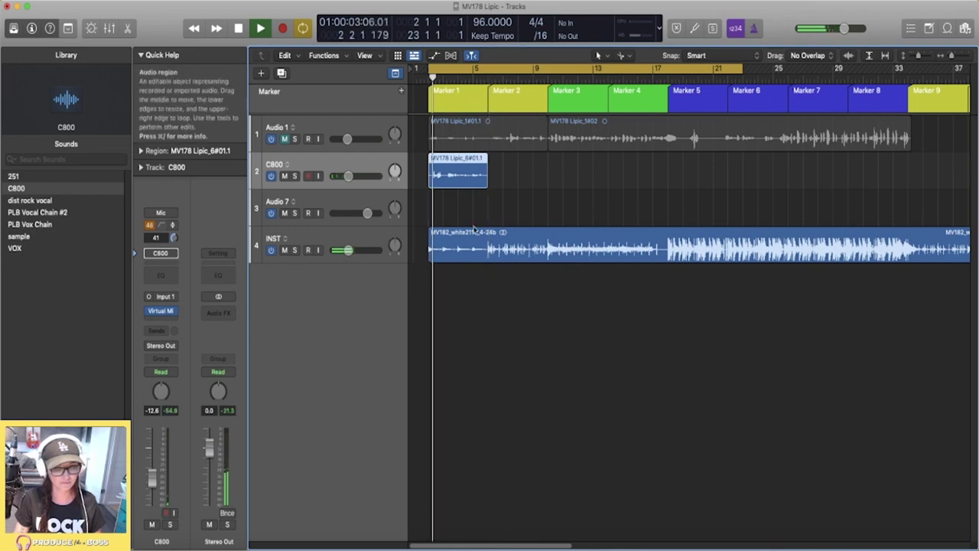
Trim the start of the vocal region to shortly after bar 2, listen to the result and stop playback.
key("super+Right")
key("super+Right")
left_click_drag(420, 180, 429, 181)
key("super+Left")
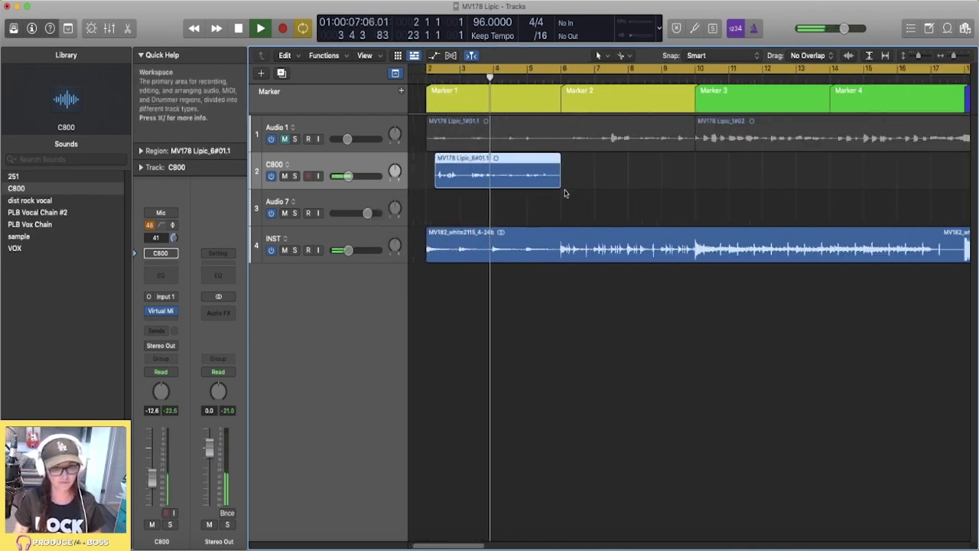
scroll(546, 234, "right", 2)
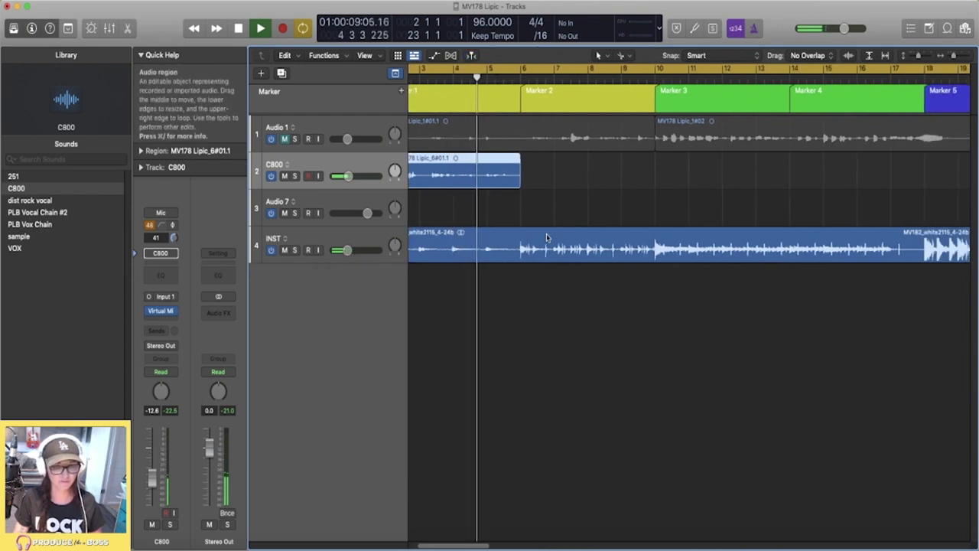
scroll(591, 233, "left", 2)
key("super+Left")
key("super+Left")
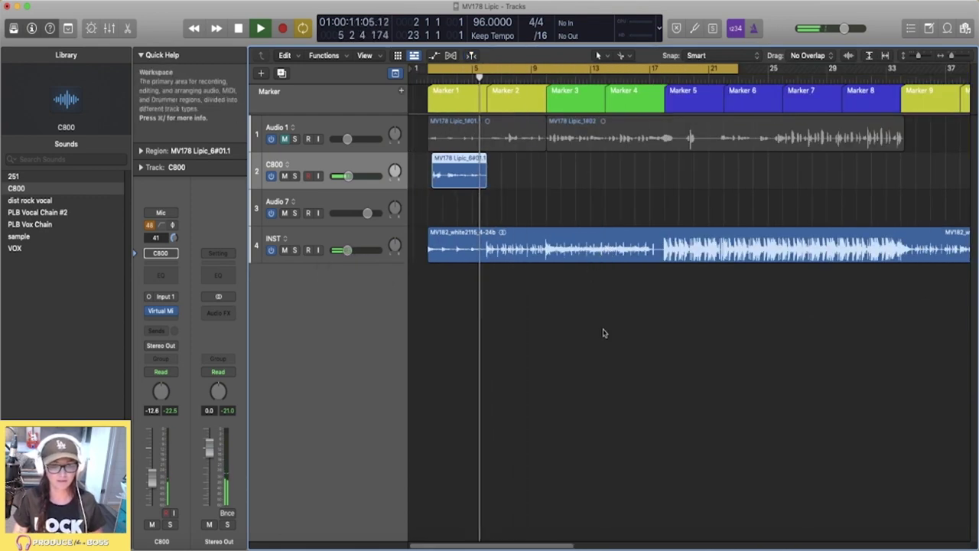
left_click(603, 331)
key("space")
Switch to the lyric document and delete backwards from the empty line below the last lyric.
key("super+Tab")
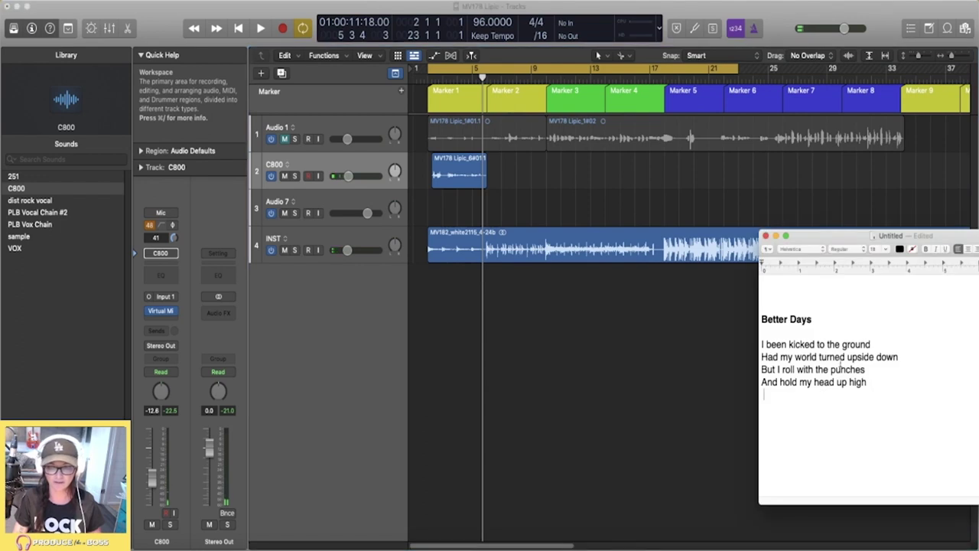
key("BackSpace")
key("BackSpace")
key("BackSpace")
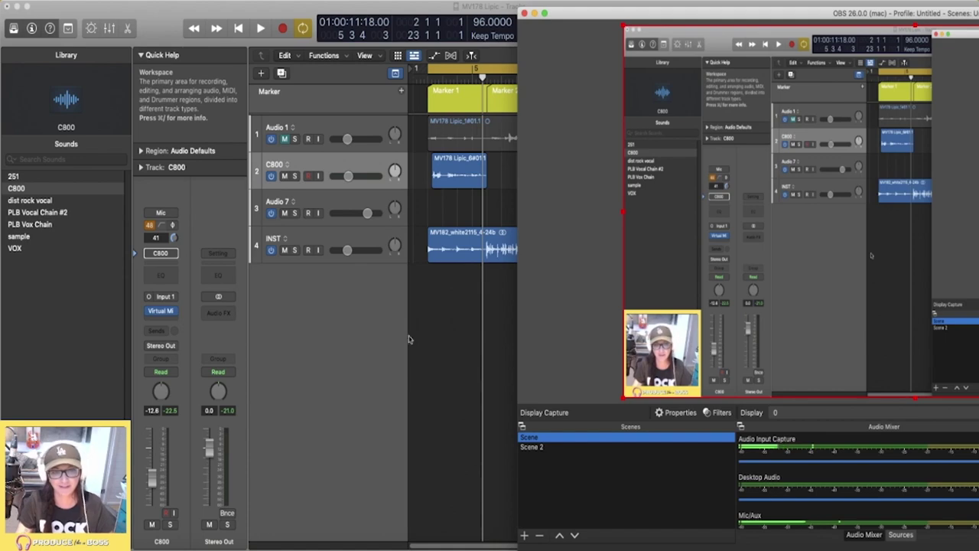
Minimize the OBS window, return to Logic Pro and play the cycle.
left_click(408, 339)
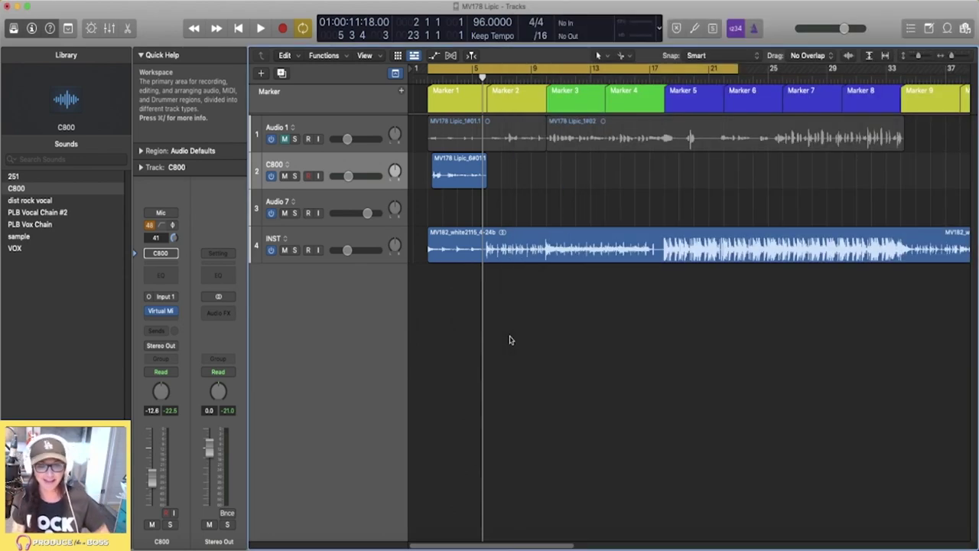
key("super+Tab")
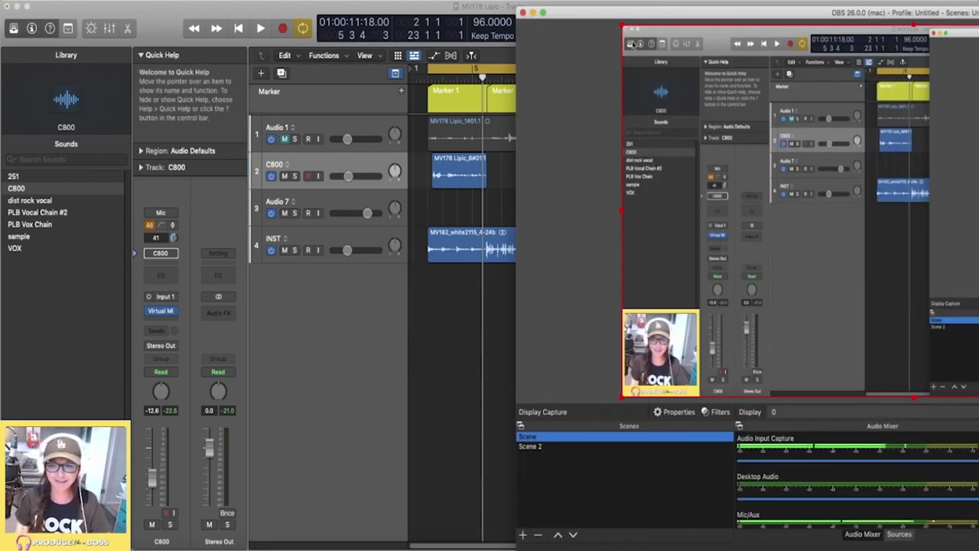
left_click(533, 12)
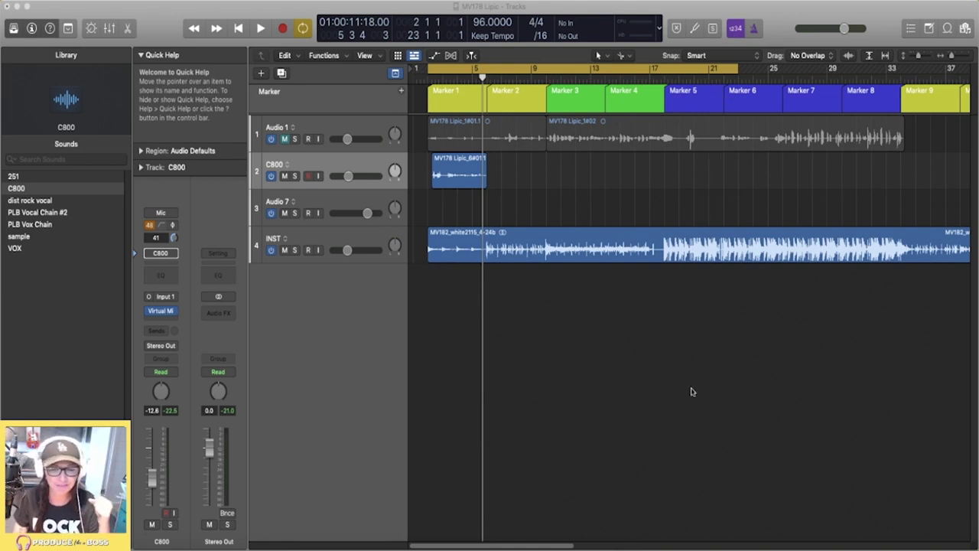
left_click(654, 390)
key("space")
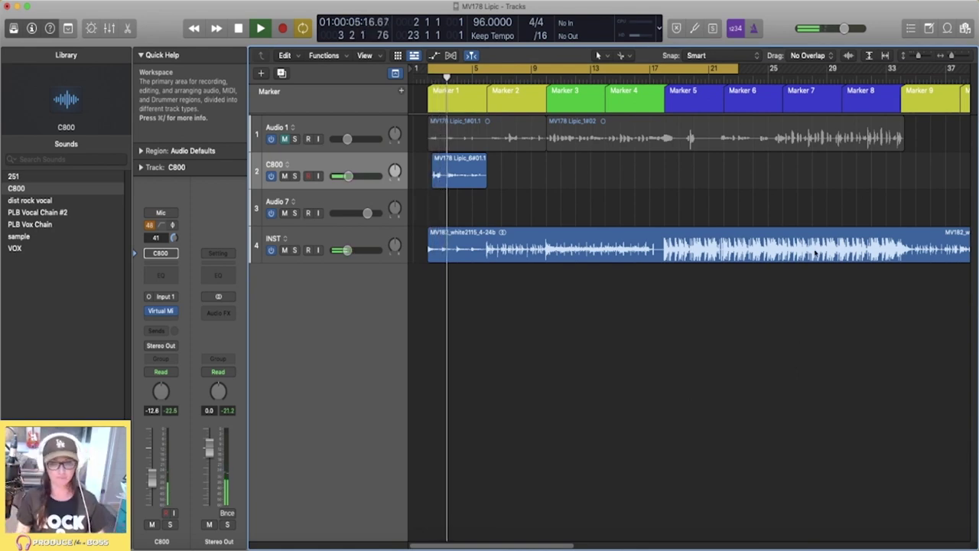
Read through the lyric document while the cycle plays, and switch back to Logic Pro.
key("super+Tab")
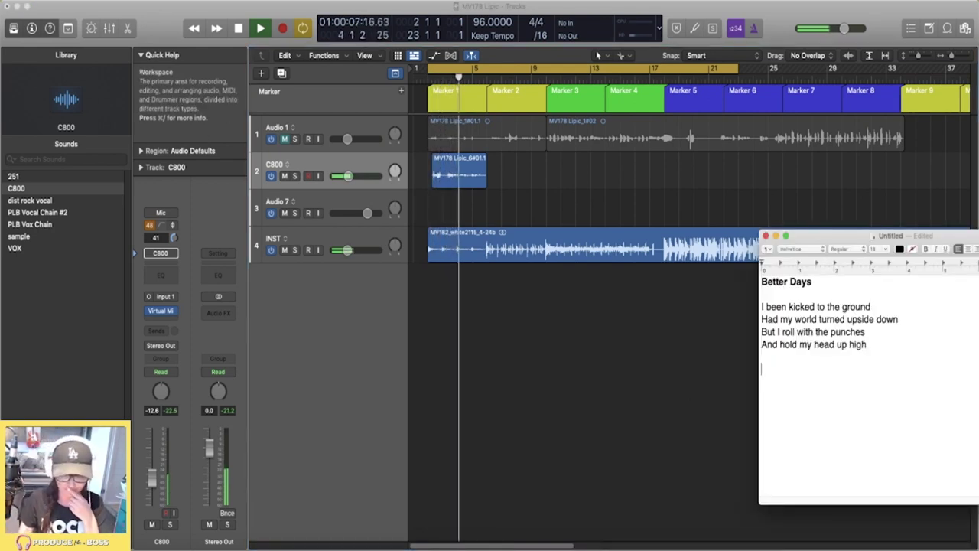
left_click(859, 356)
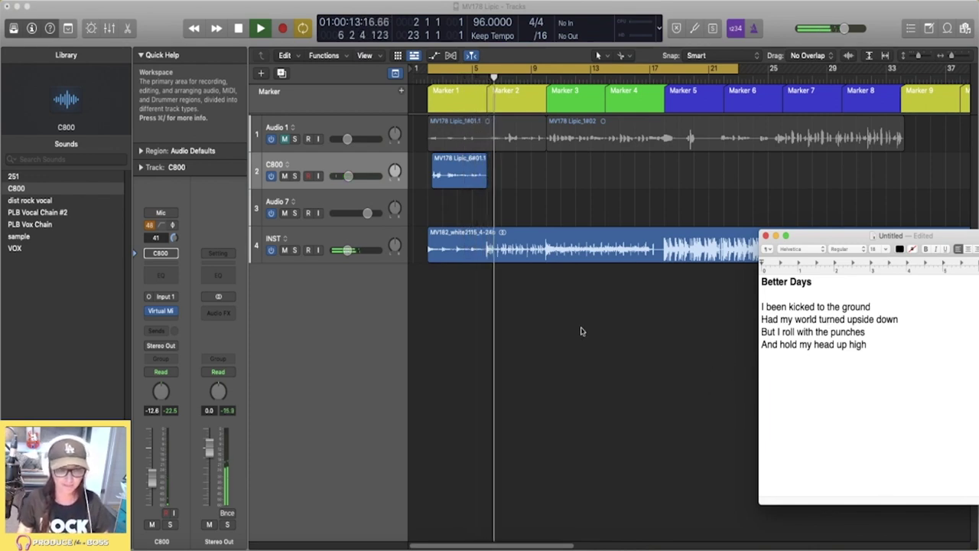
left_click(542, 323)
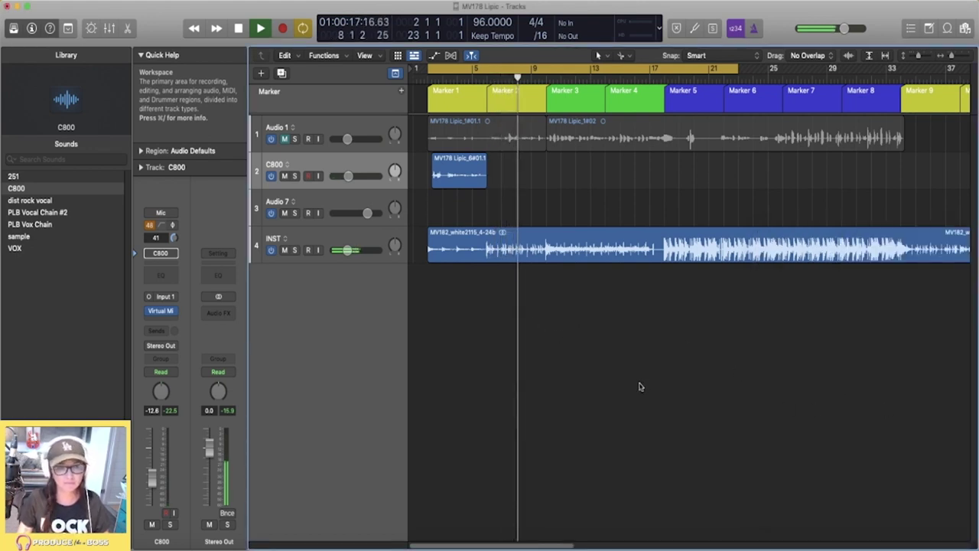
Stop playback and set the cycle range from bar 6 to bar 13.
key("space")
left_click(487, 74)
left_click_drag(487, 74, 592, 74)
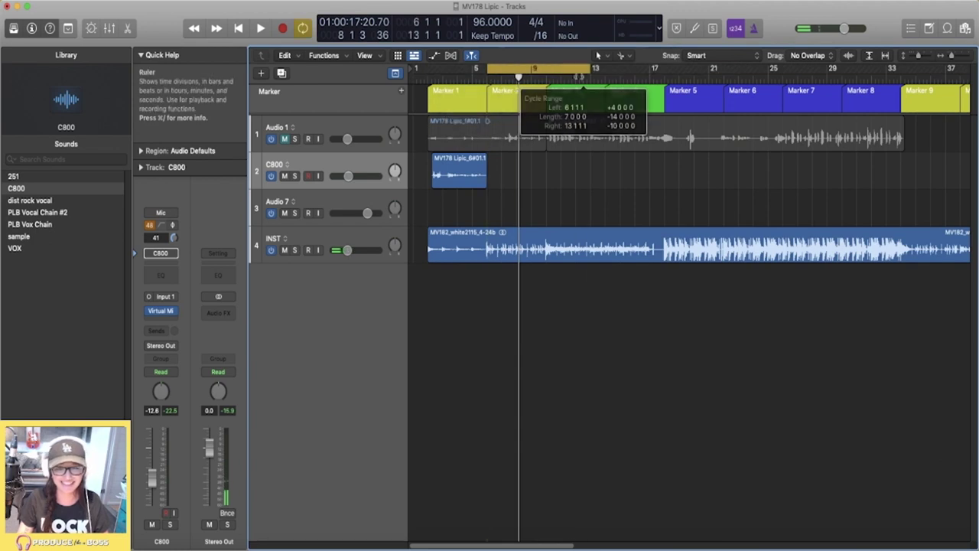
Unmute Audio 1 and listen to its guide vocal from bar 6, raise its volume slightly, stop playback and mute the track again.
left_click(285, 139)
key("space")
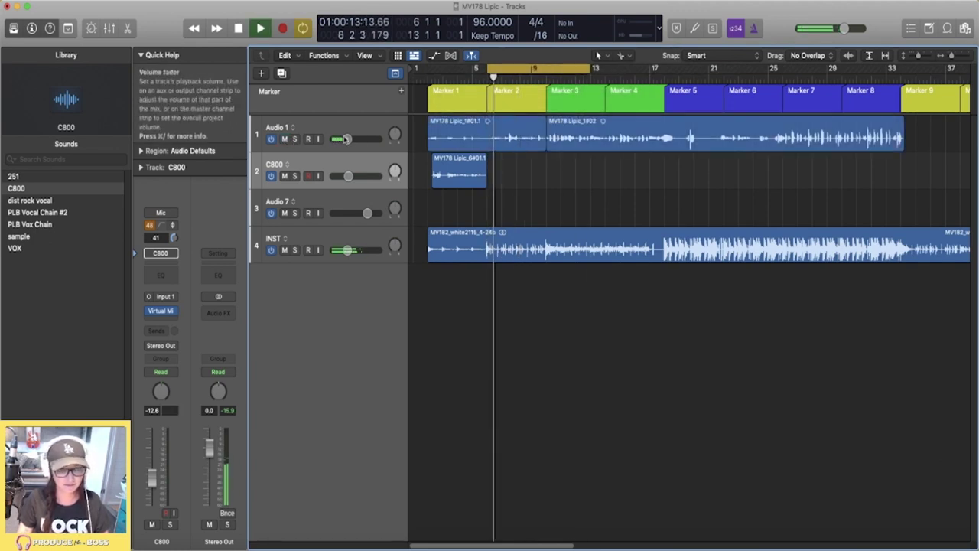
key("space")
left_click(286, 138)
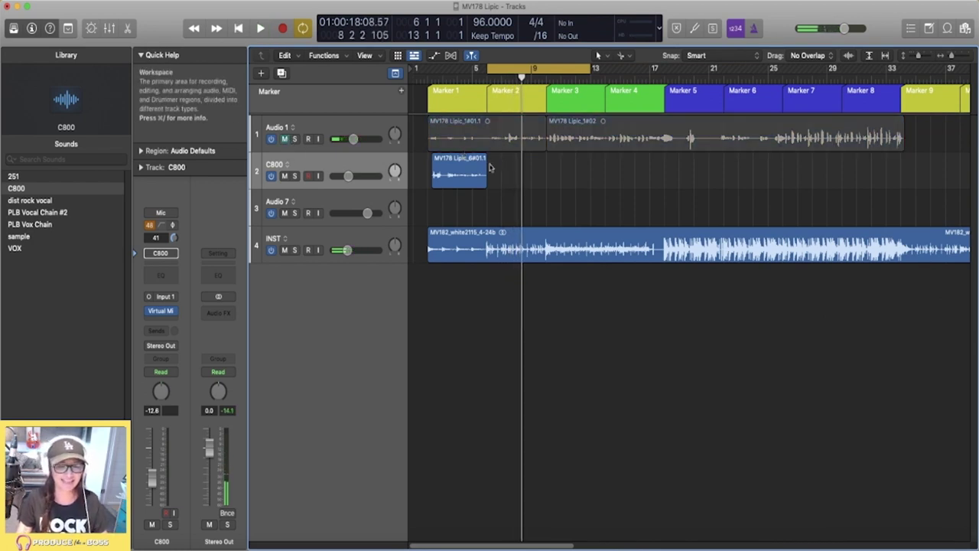
Add the lines "I been cut to my core" and "Till I couldn't bleed no more" to the lyric document and return to Logic Pro.
key("super+Tab")
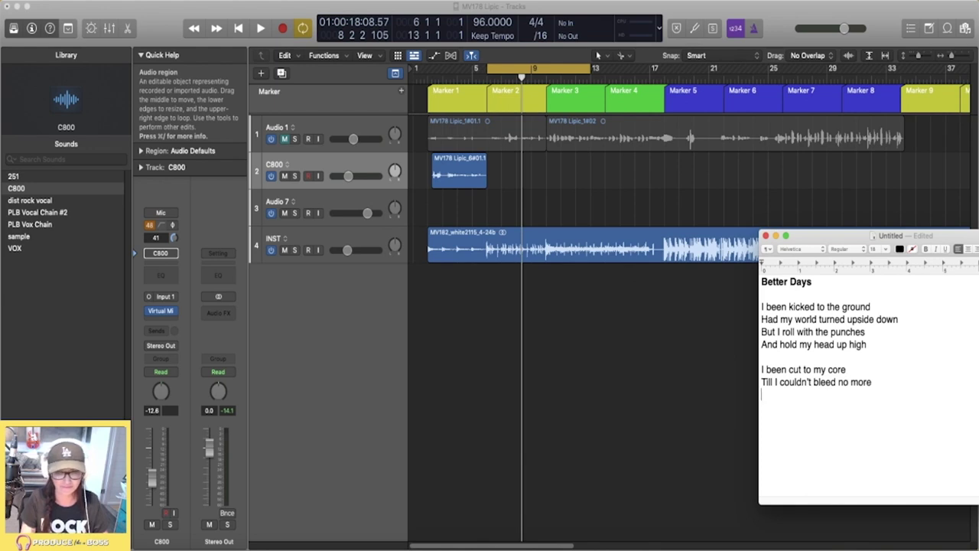
left_click(671, 366)
Play the cycle with Audio 1 temporarily unmuted to check its guide melody.
key("space")
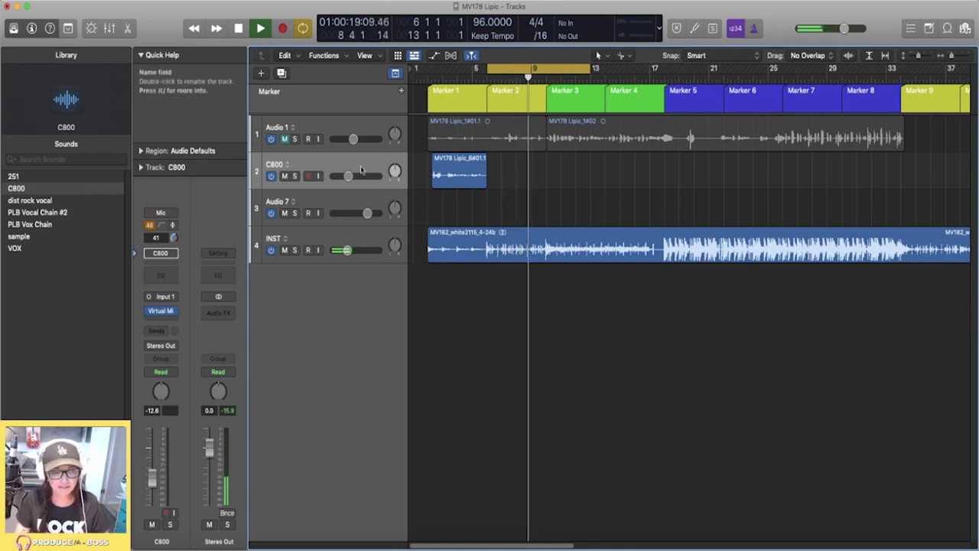
left_click(284, 138)
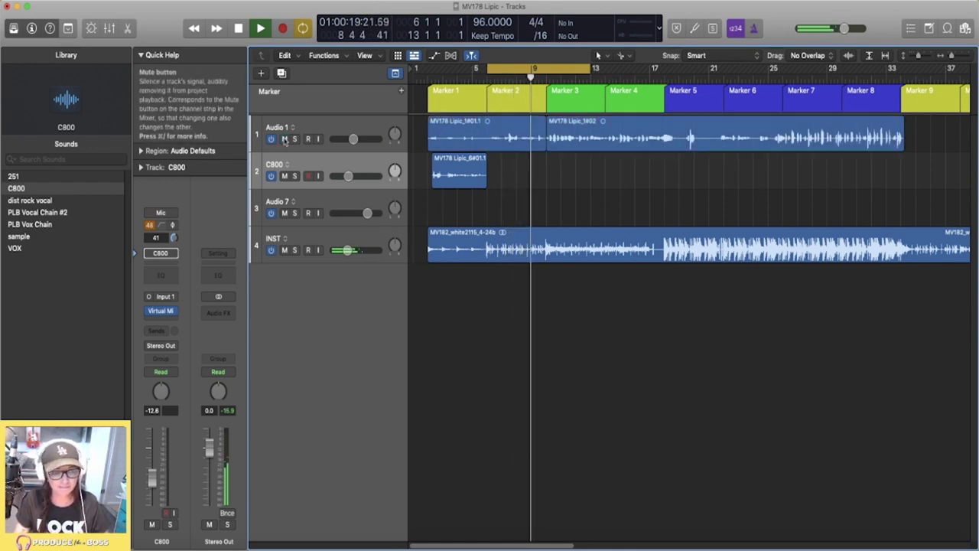
left_click(284, 138)
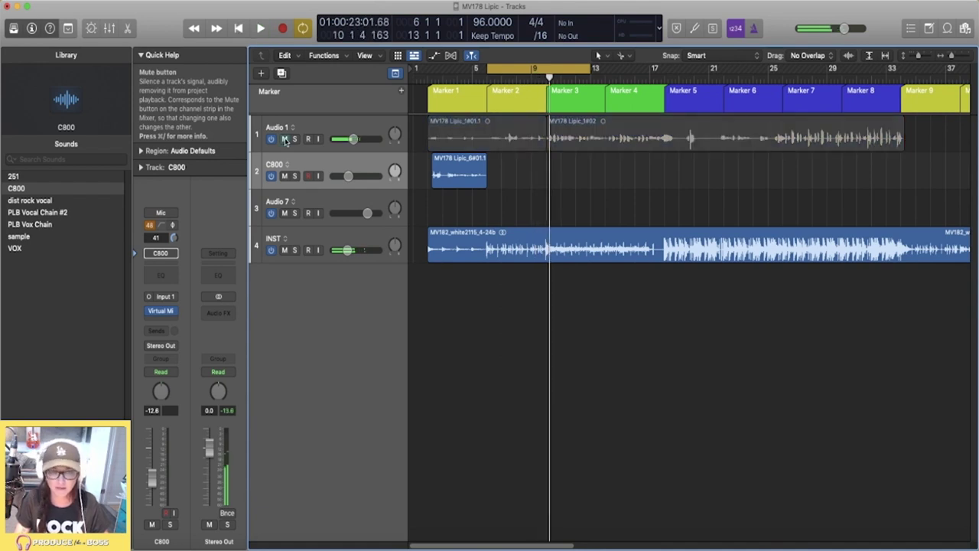
Change the second verse's first lyric to "I been cut to the core", return to Logic Pro and stop playback.
key("super+Tab")
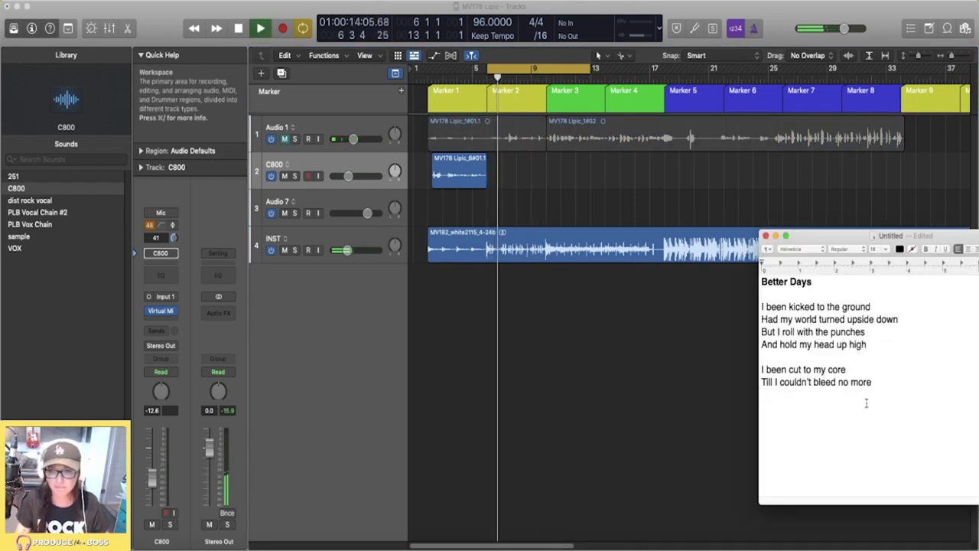
double_click(819, 370)
key("BackSpace")
type("the")
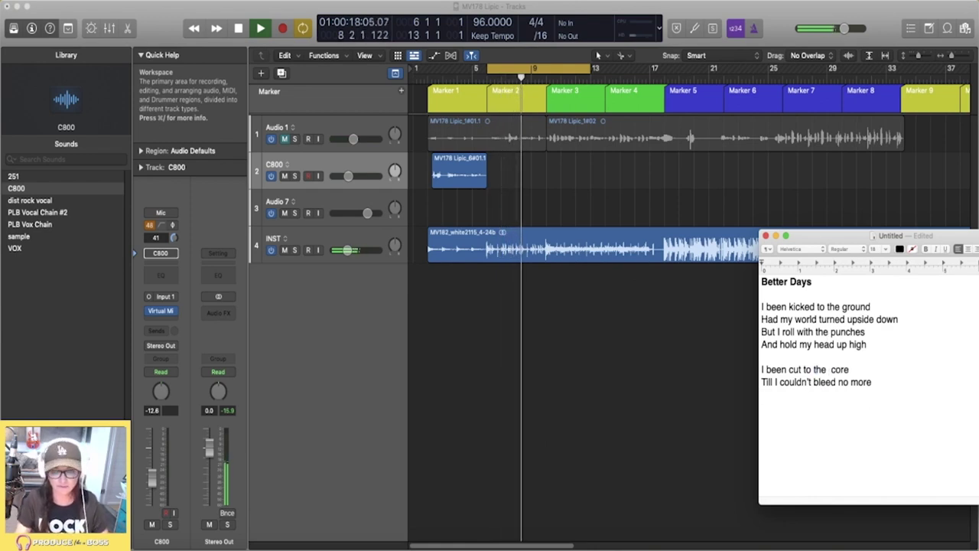
left_click(607, 358)
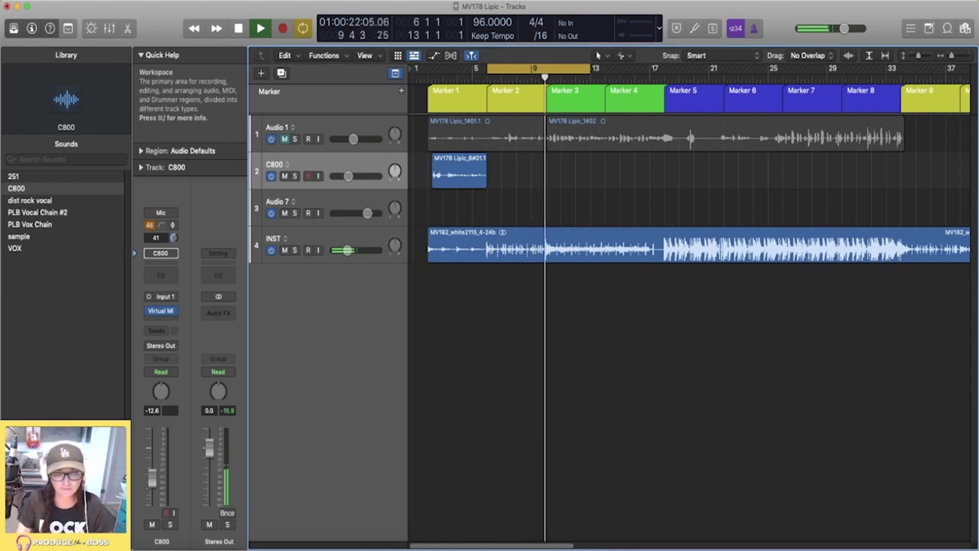
key("space")
Add the lyric line "But I'm not giving up" below the last one and return to Logic Pro.
key("super+Tab")
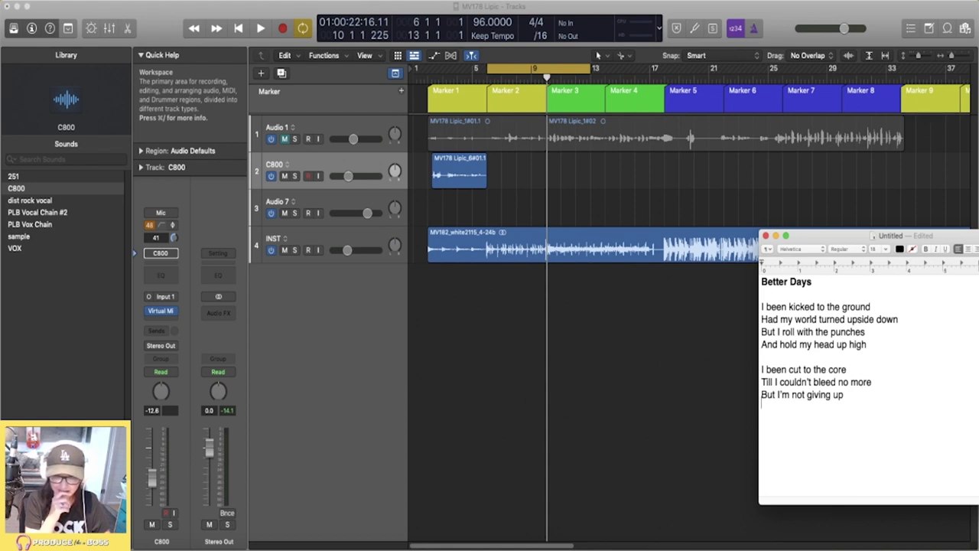
left_click(583, 202)
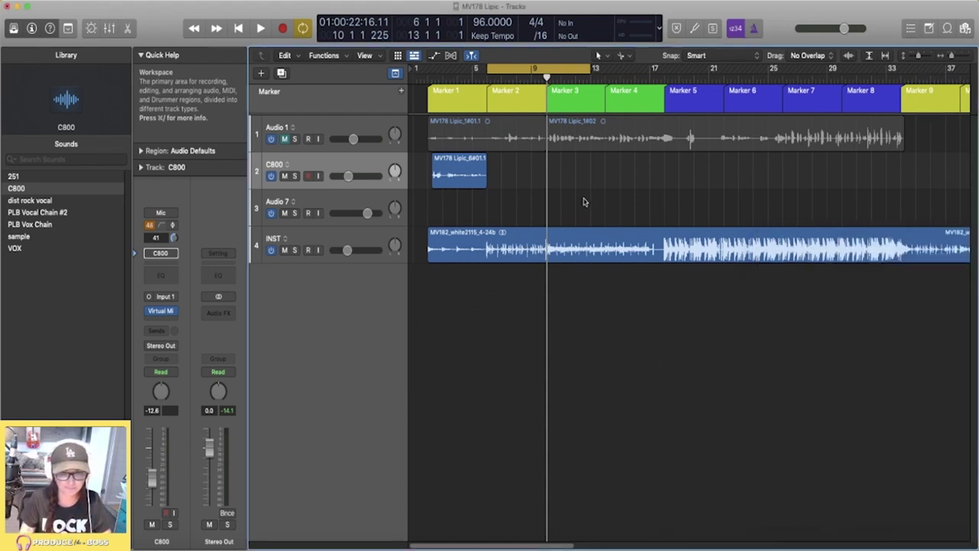
Record a vocal take on the Audio 7 track from bar 6 with the lyrics in view, and stop shortly after bar 10.
left_click(484, 212)
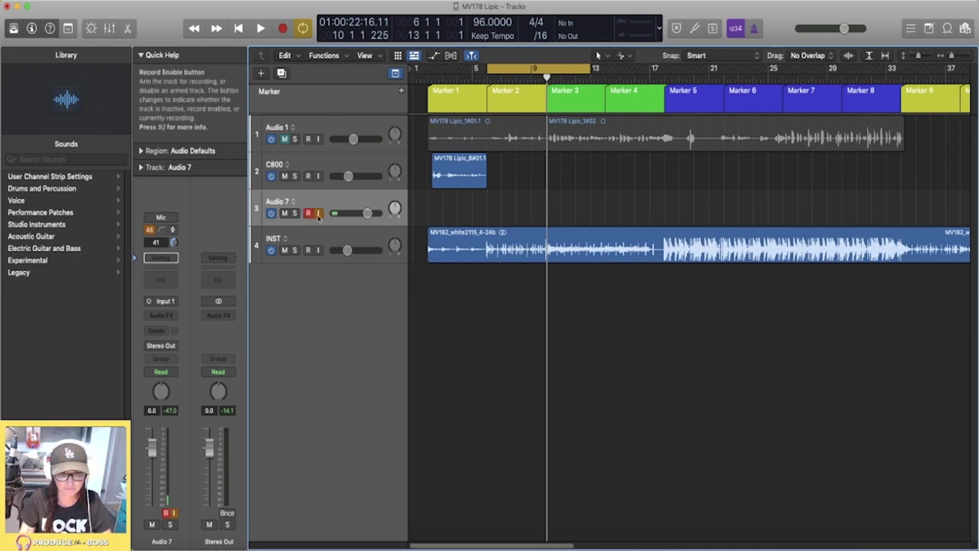
key("r")
key("super+Tab")
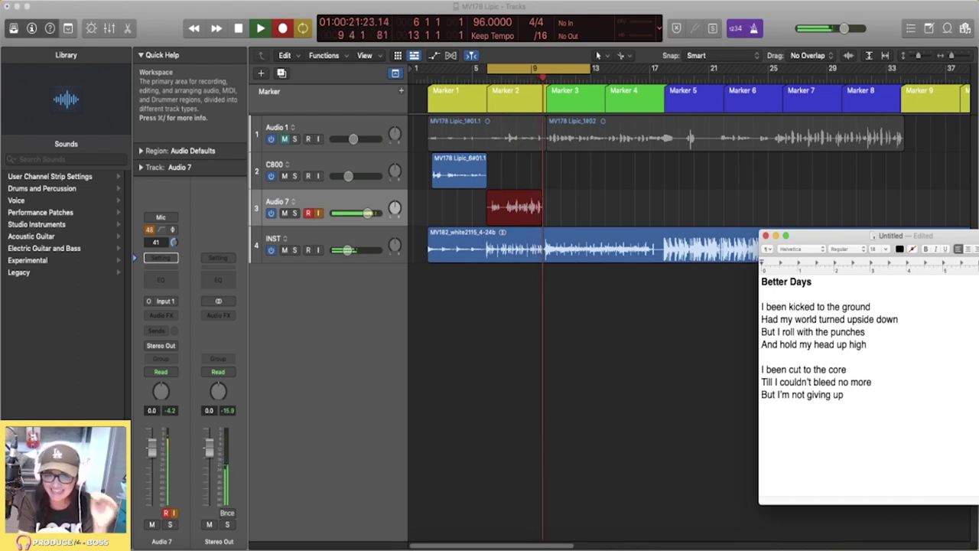
left_click(668, 219)
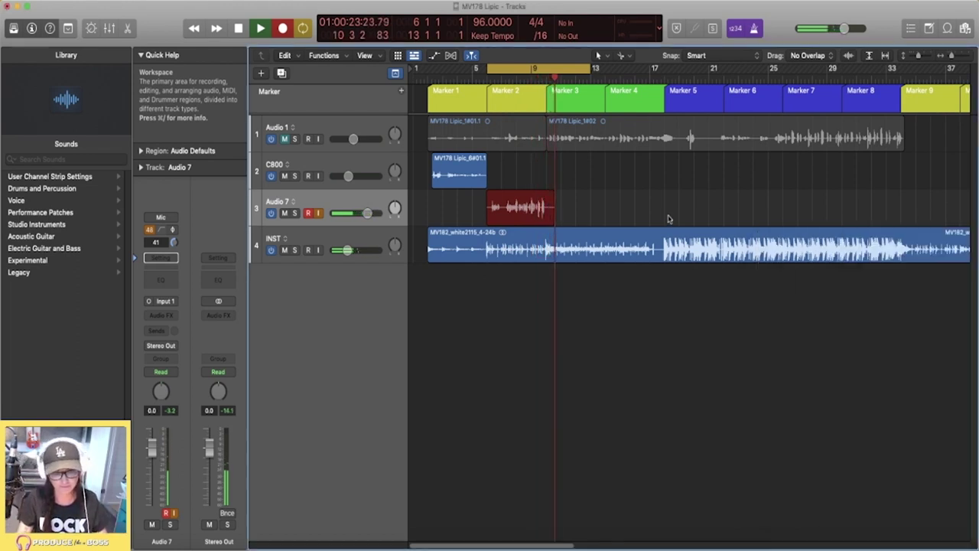
key("space")
Move the new vocal region up to the C800 track, play it and lower that track's volume to -14.8.
left_click_drag(527, 197, 513, 184)
key("space")
left_click_drag(348, 176, 345, 176)
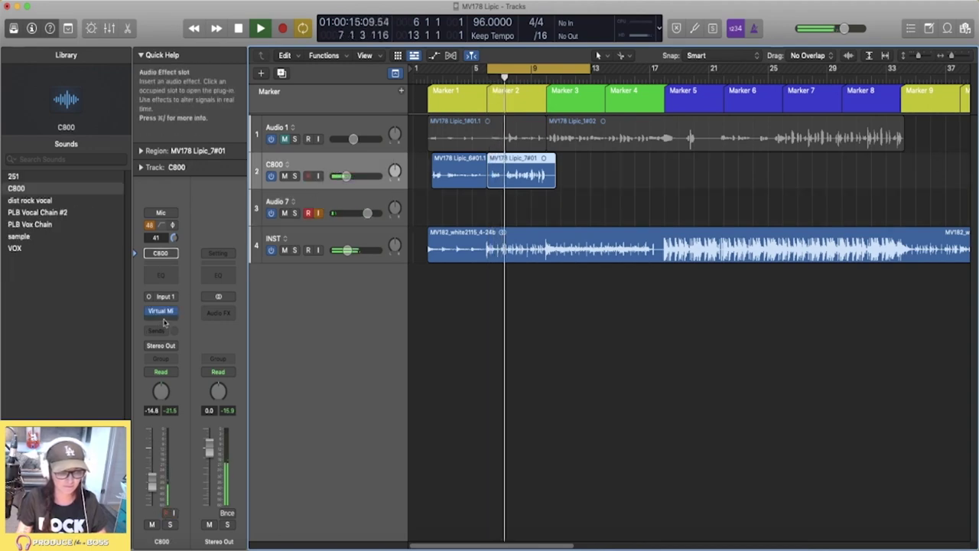
Remove the part of the new C800 vocal region that lies beyond the start of bar 8.
key("super+Right")
key("super+Right")
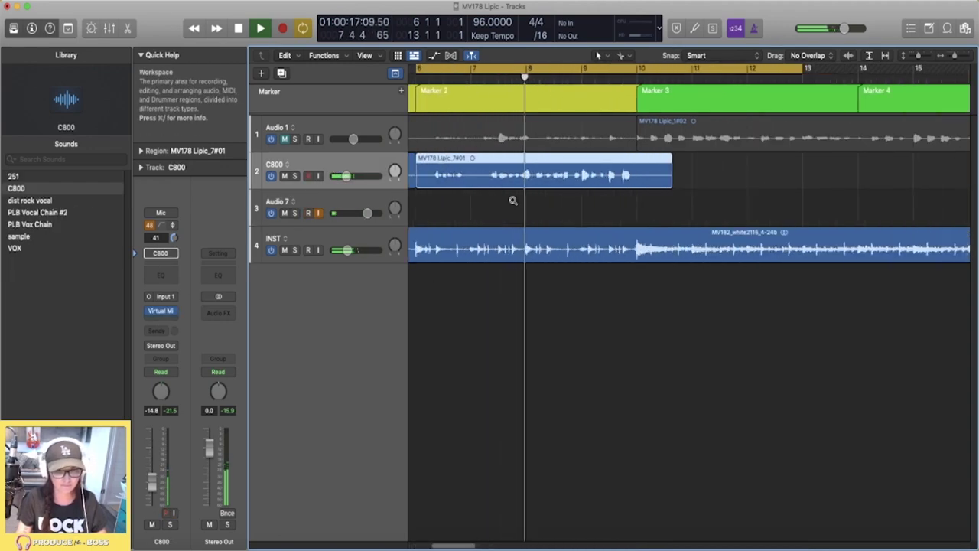
key("super+Down")
key("super+Left")
key("super+Right")
left_click(602, 187)
key("Delete")
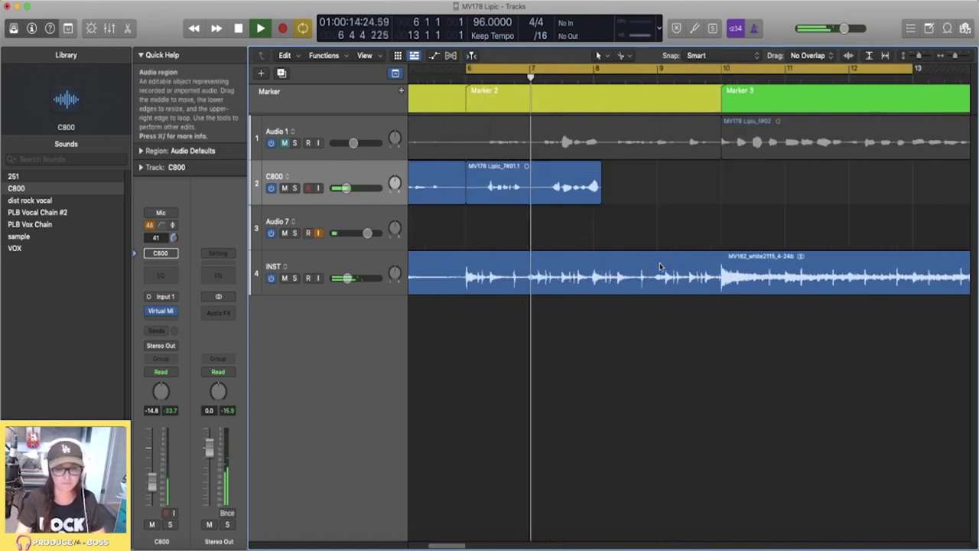
Set the cycle range from bar 7 to bar 11, listen to the trimmed vocal and stop playback.
left_click(606, 70)
left_click_drag(532, 70, 784, 69)
key("space")
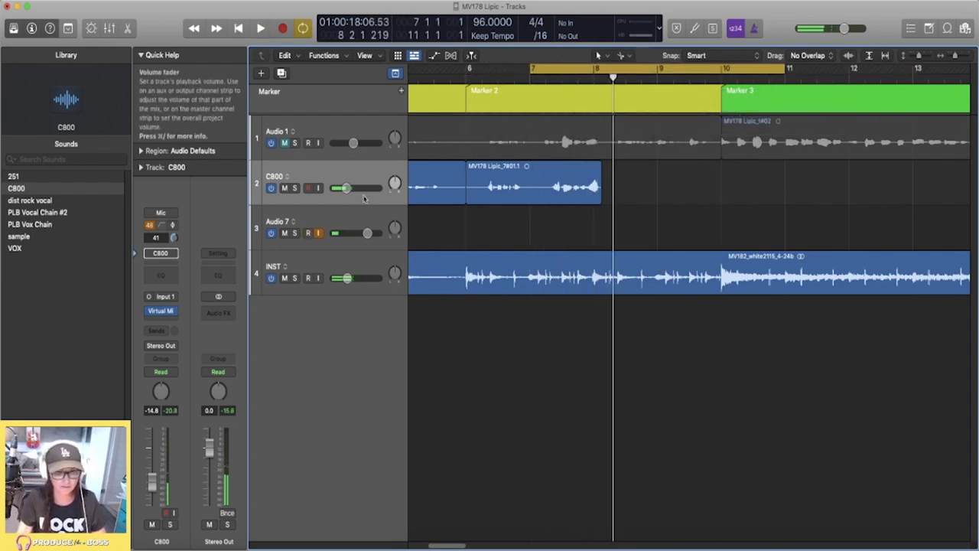
Select Audio 7, insert the lyric line "Been down on my luck", change the last line to "But no no I'm not giving up" and return to Logic Pro.
left_click(343, 220)
key("super+Tab")
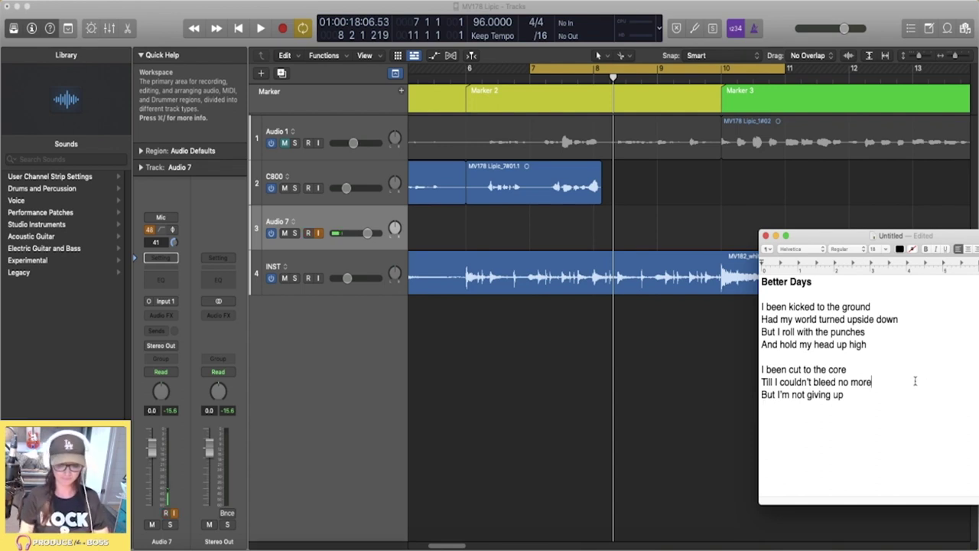
key("Return")
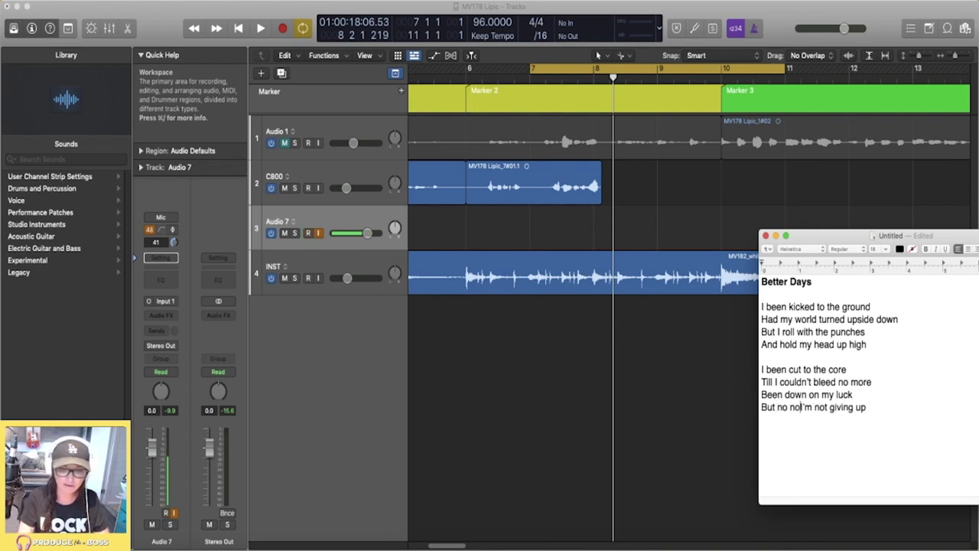
left_click(617, 221)
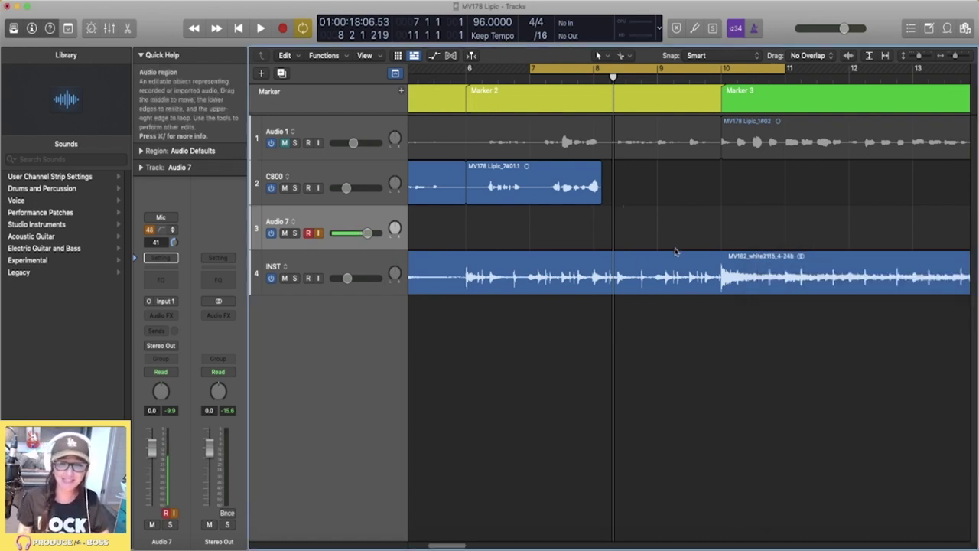
Turn off the cycle and place the playhead at bar 8.
left_click(562, 74)
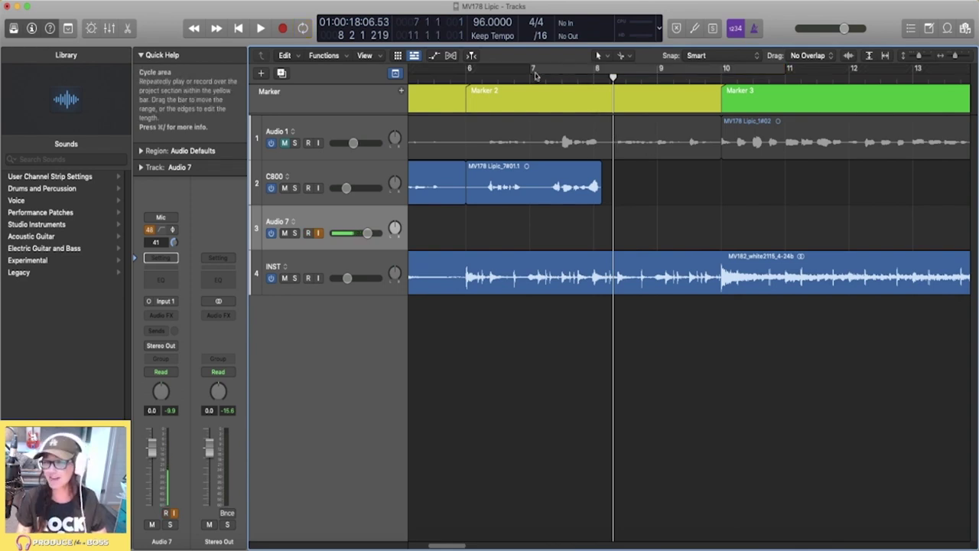
left_click(600, 75)
Try recording the last two lyric lines on Audio 7 from bar 8, undo that take, start another and discard it.
key("r")
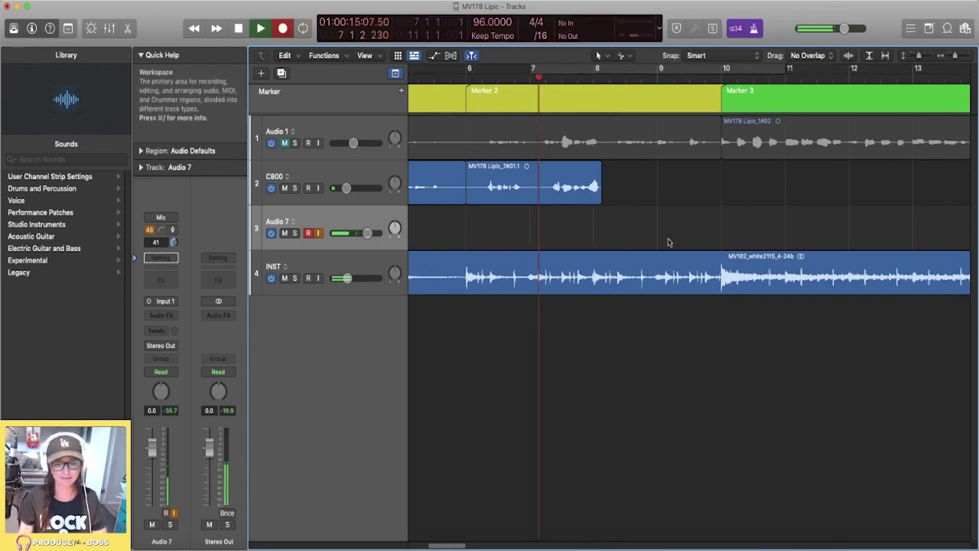
key("super+Tab")
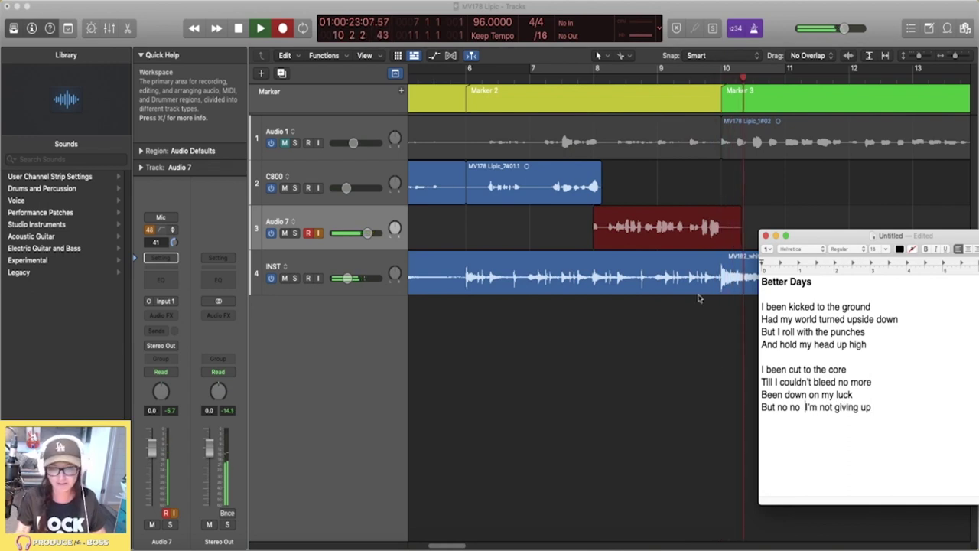
left_click(634, 135)
key("space")
key("super+z")
left_click(593, 77)
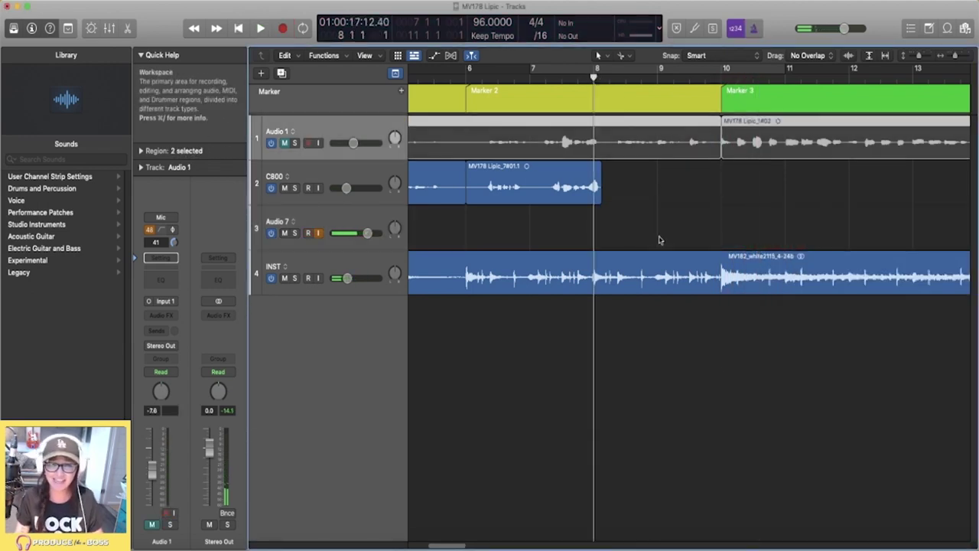
key("r")
key("super+Tab")
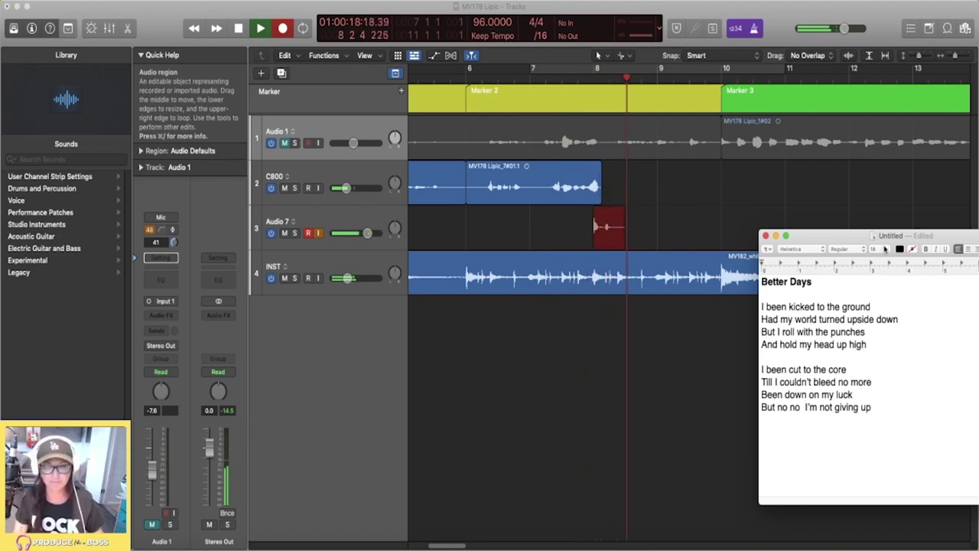
left_click(721, 221)
key("super+period")
Record the last two lyric lines again on Audio 7 from bar 8, stopping shortly after bar 10.
key("r")
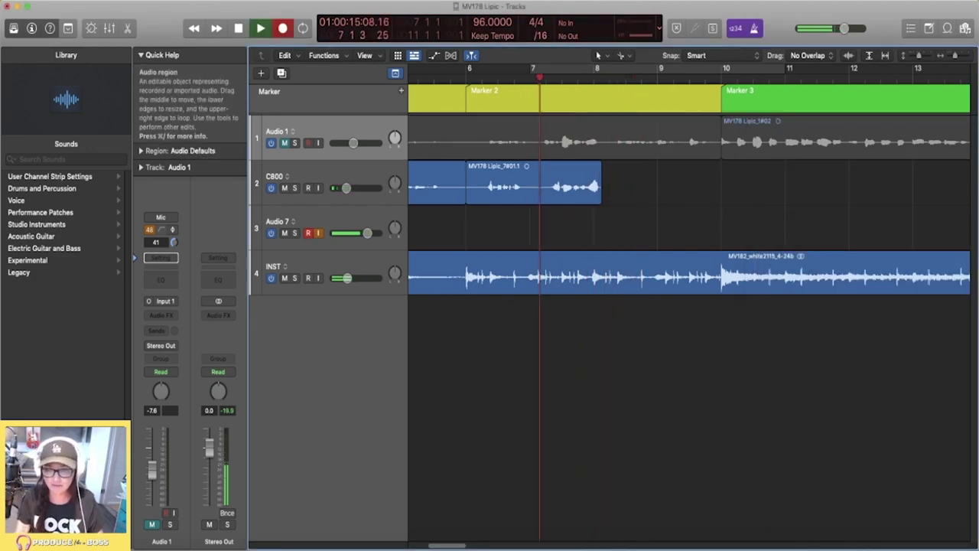
key("super+Tab")
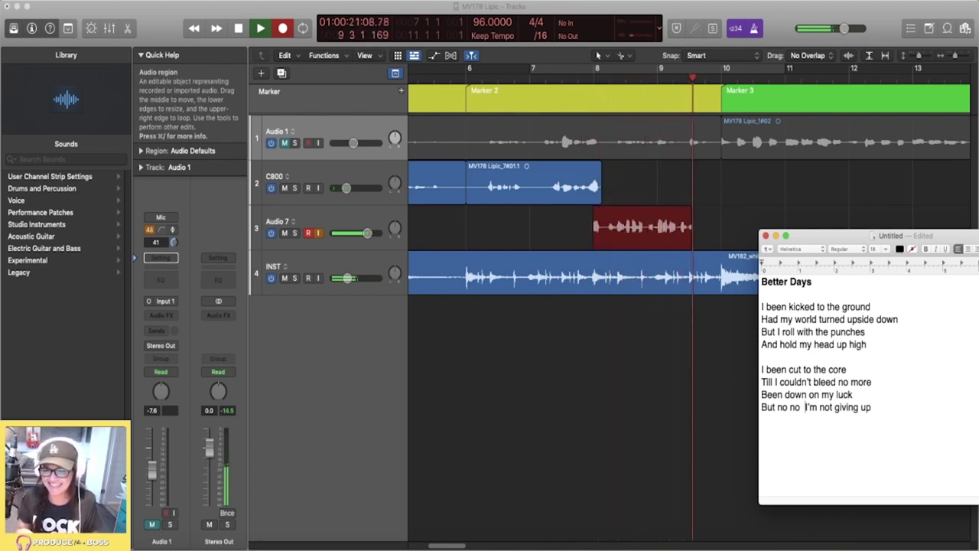
left_click(671, 178)
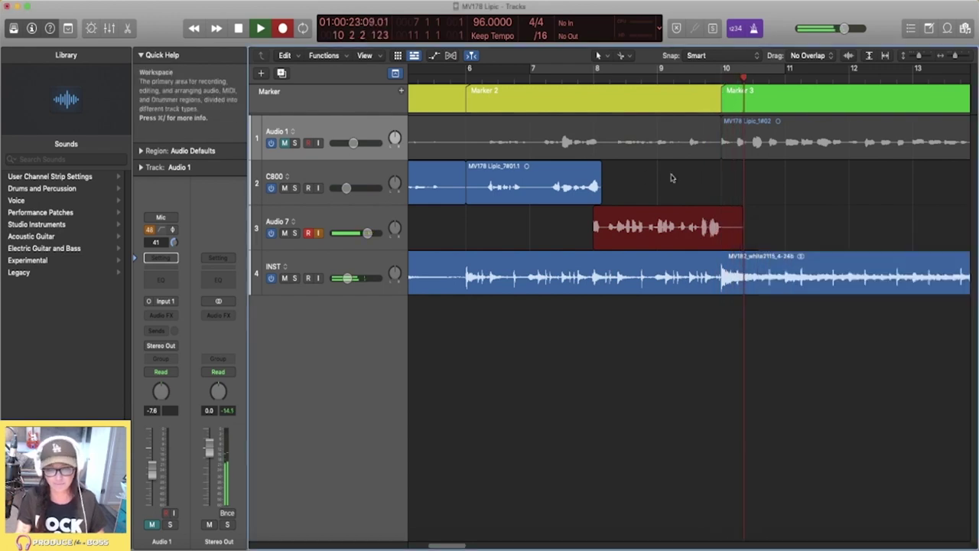
key("space")
Move the take's portion after the existing C800 region up to the C800 track, and play it back to check.
left_click_drag(673, 230, 681, 190)
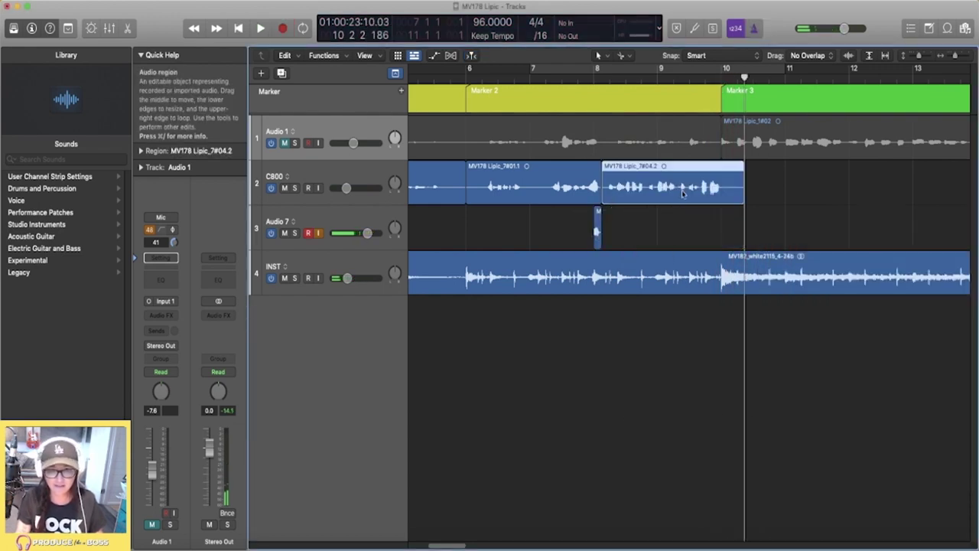
key("space")
key("space")
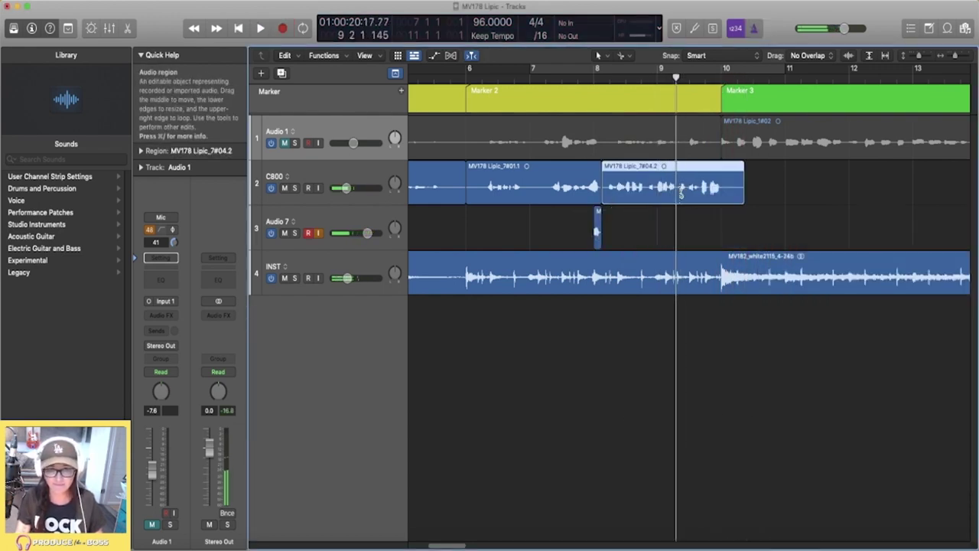
Split the last C800 region midway through bar 9, delete the part after the cut, and clear the leftover snippet from Audio 7.
key("space")
key("space")
left_click(688, 191, "super")
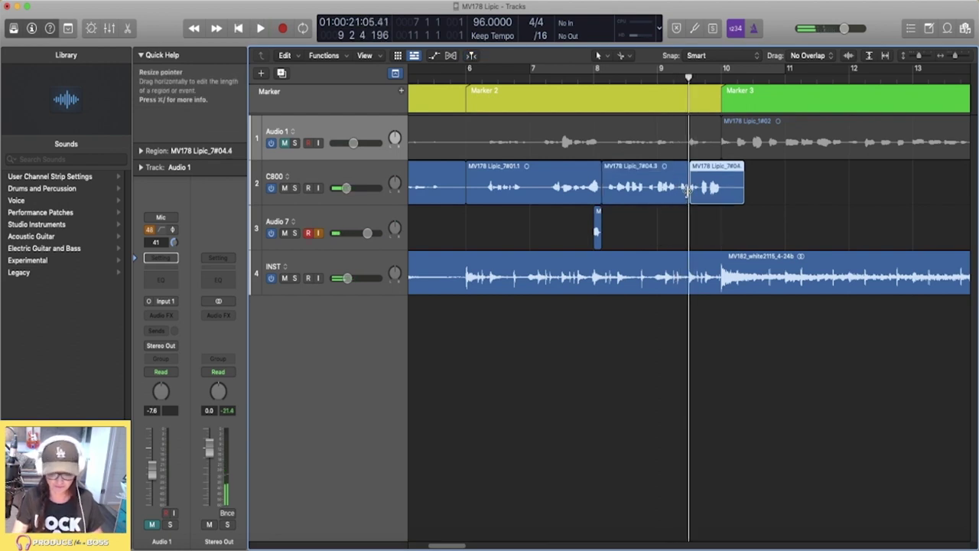
key("Delete")
left_click(594, 232)
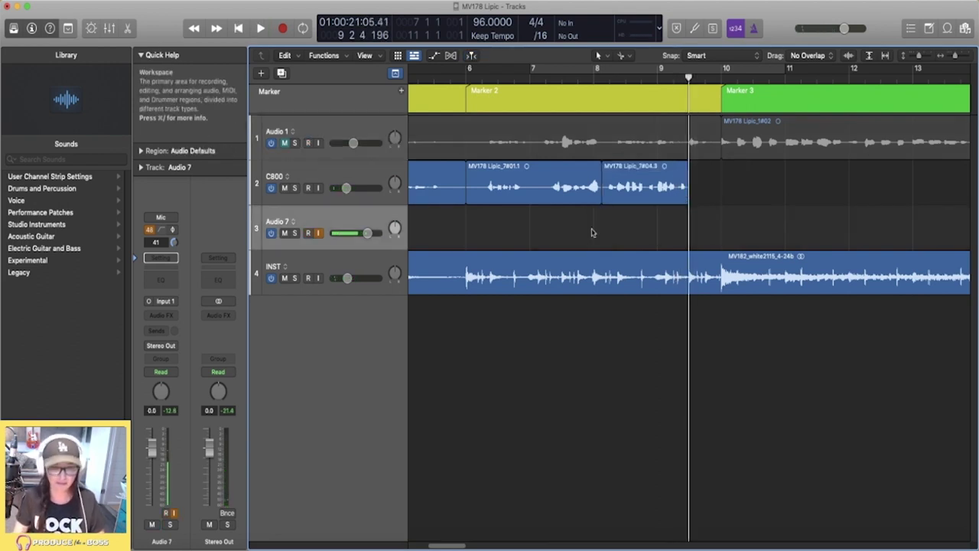
Try recording the end of the last lyric line on Audio 7 from the cut in bar 9.
key("r")
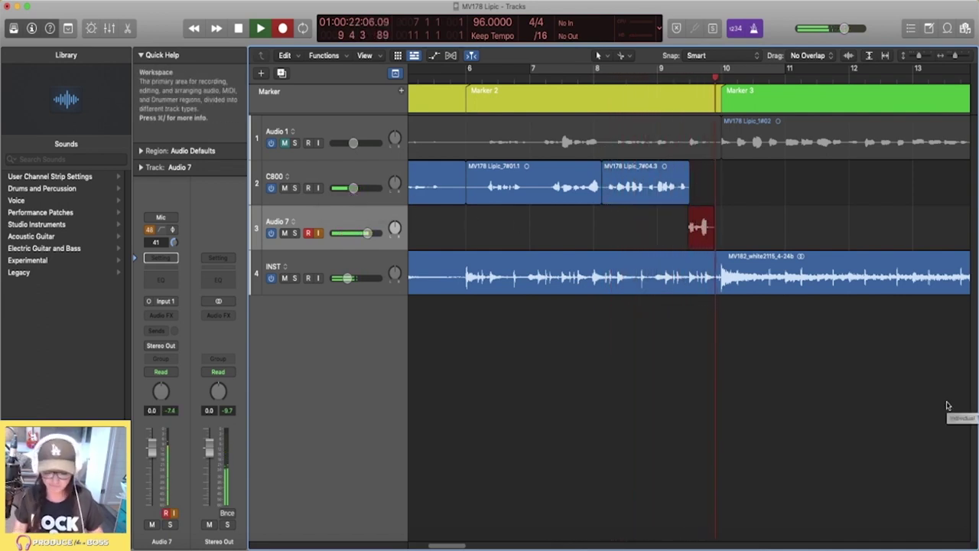
key("space")
key("BackSpace")
key("r")
key("space")
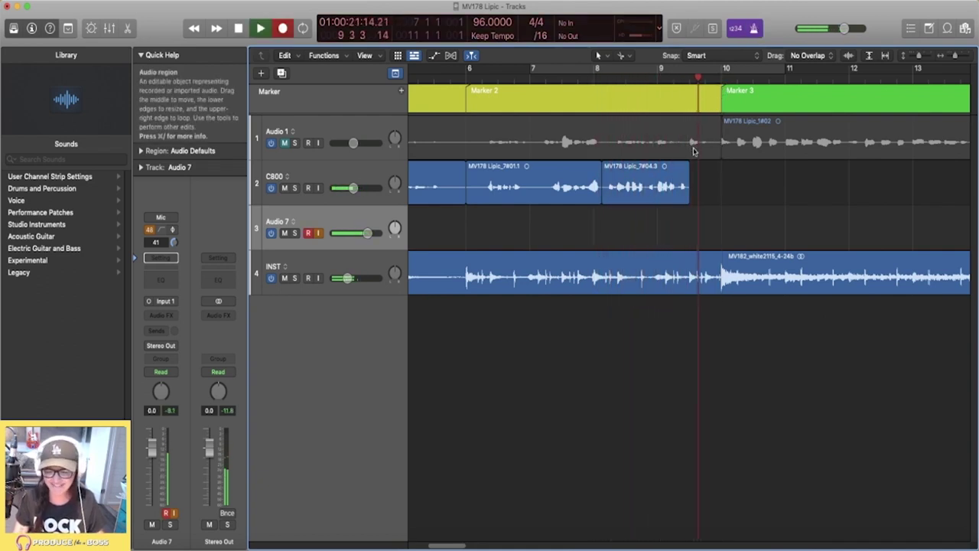
Record the line's ending on Audio 7 again, extend the take's start back to the cut in bar 9, and move it to C800.
key("r")
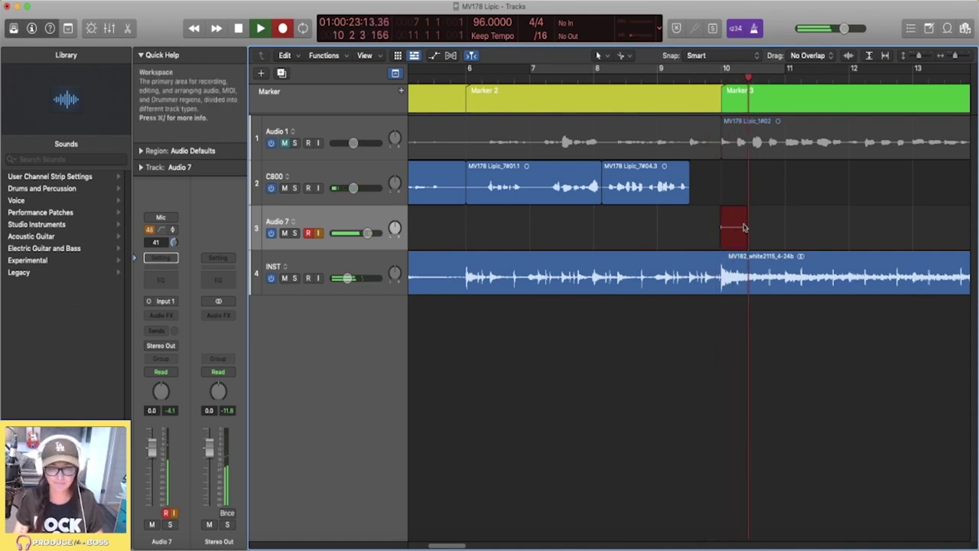
key("space")
left_click_drag(721, 244, 691, 243)
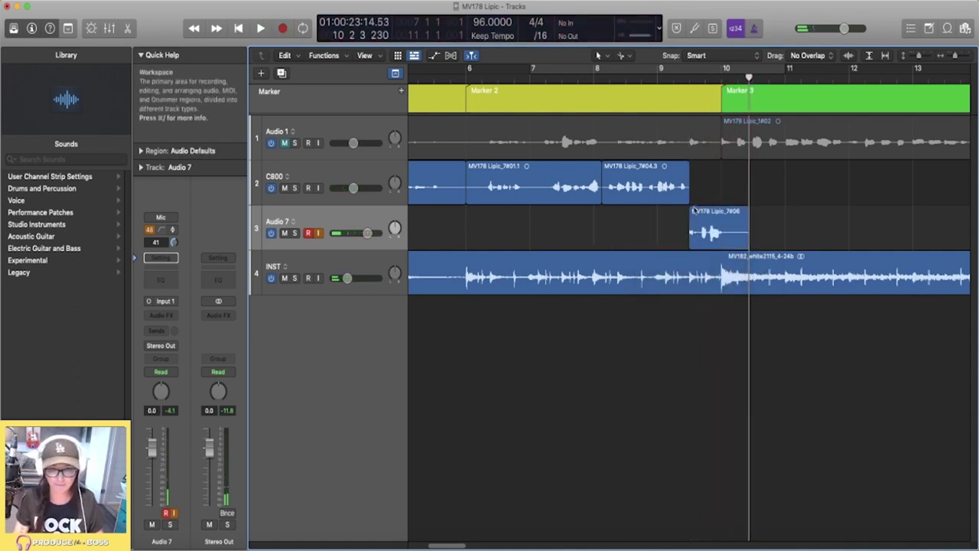
left_click_drag(693, 210, 692, 191)
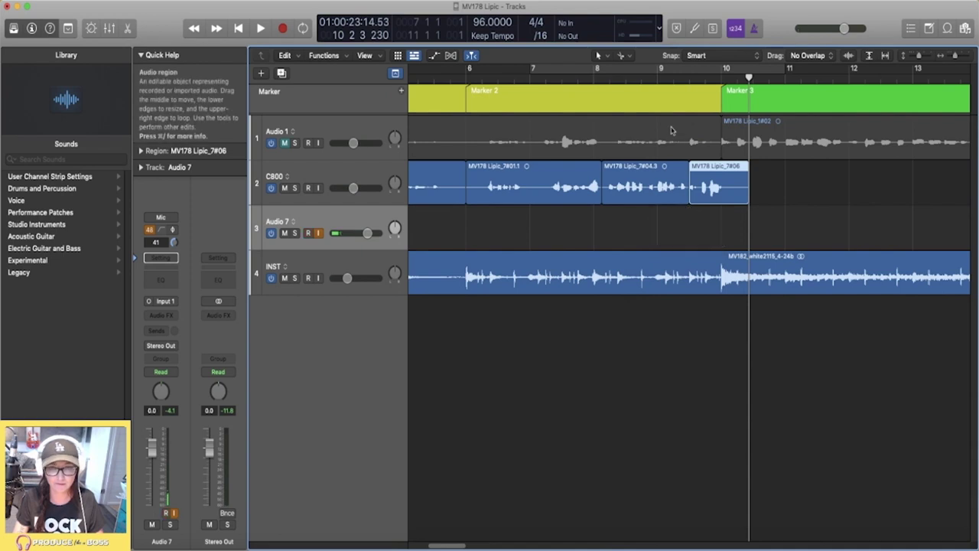
Unmute Audio 1 during playback, trim the tail off the last C800 region just after bar 10, and replay the transition into Marker 3.
double_click(609, 78)
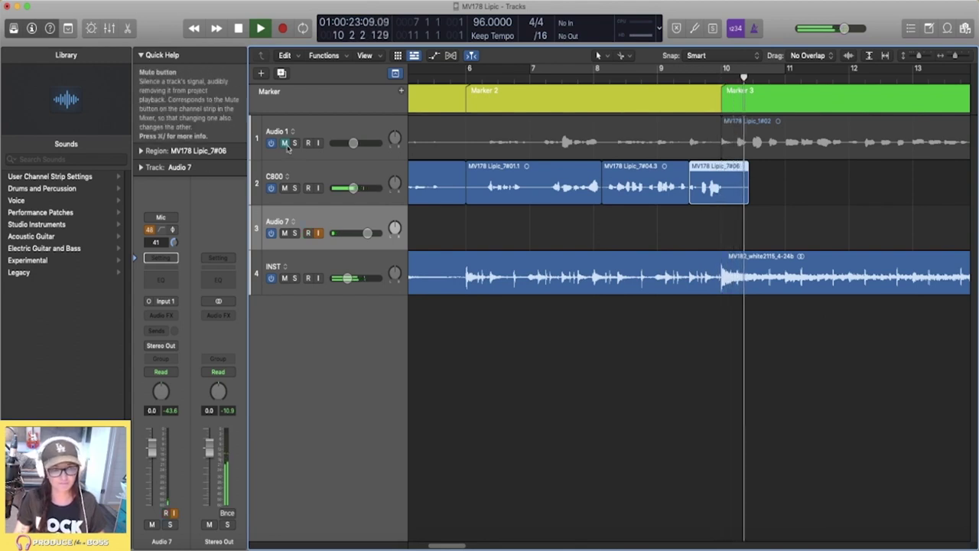
left_click(285, 143)
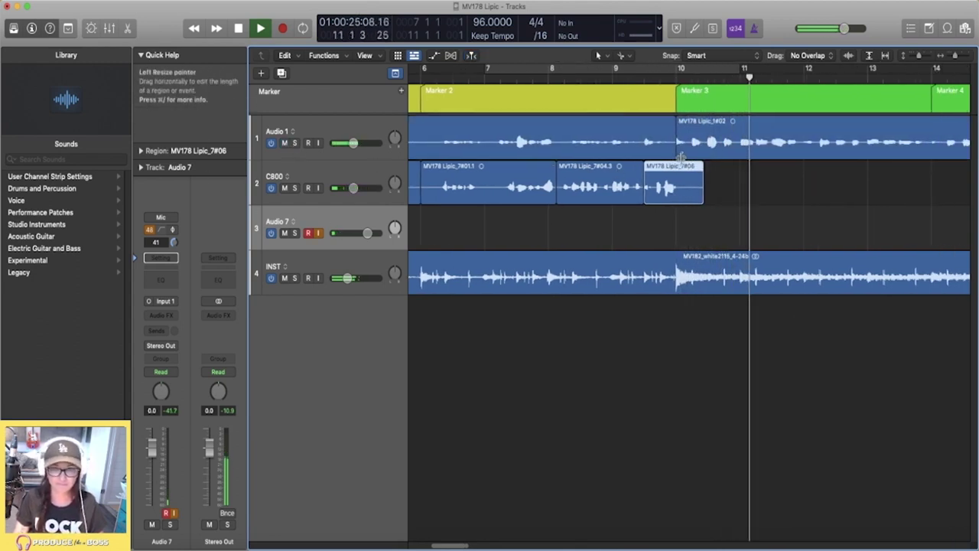
key("super+Left")
left_click(684, 195, "super")
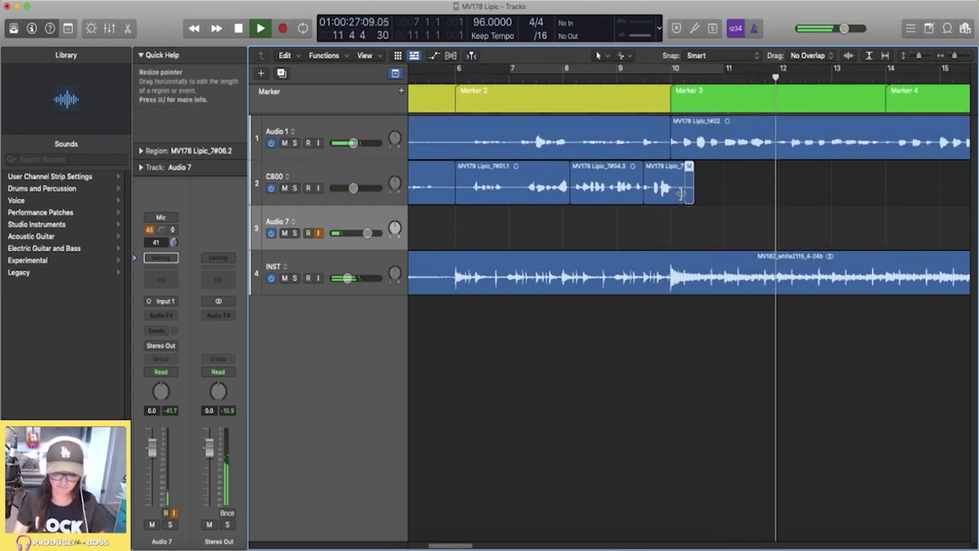
key("BackSpace")
key("space")
key("super+Left")
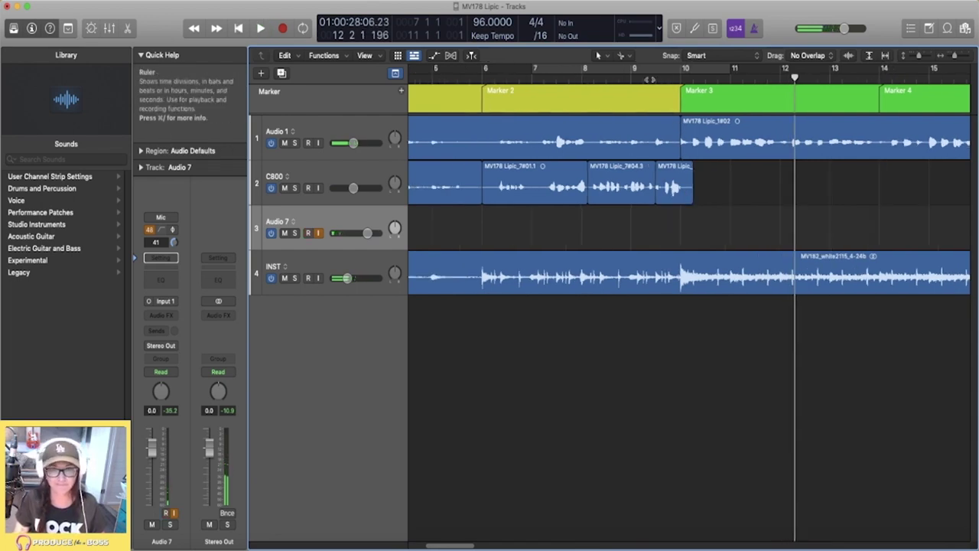
left_click(650, 80)
key("space")
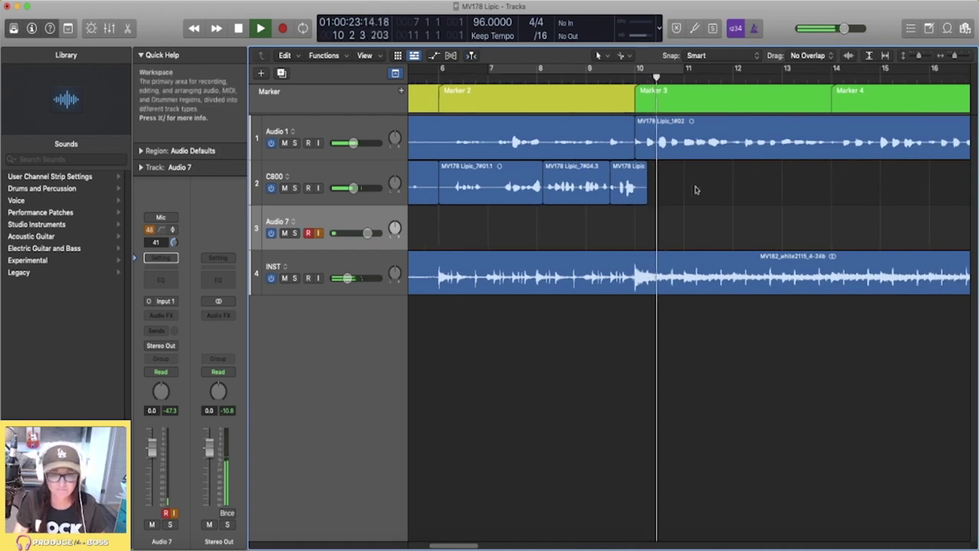
Switch to the lyrics document, close the extra gap before "I'm" in the last line, and add "and" after "giving up".
key("super+Tab")
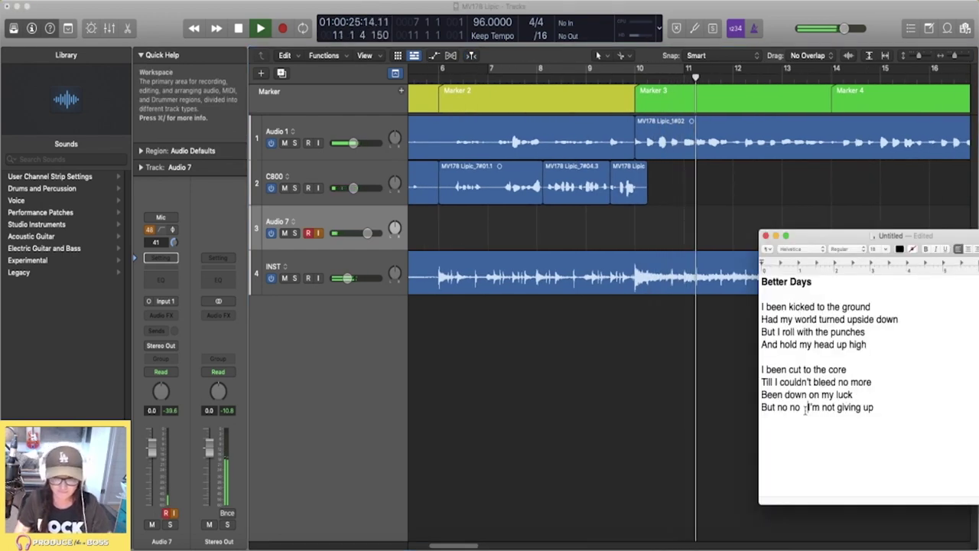
key("BackSpace")
left_click(882, 404)
type("and")
Add a bold "(Chorus)" heading below the second verse, separated by a blank line, and start a new line under it.
key("Return")
key("Return")
type("(Chorus)")
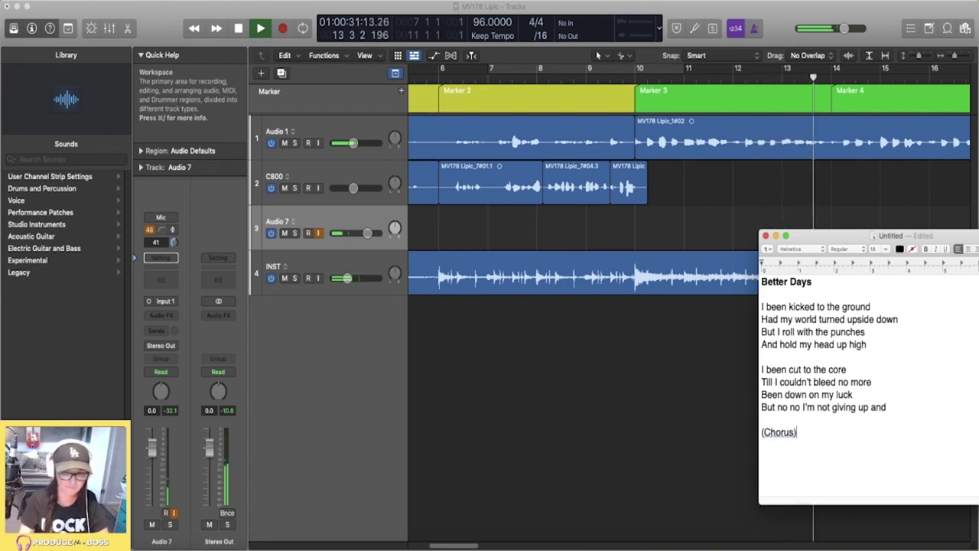
key("shift+super+Left")
key("super+b")
key("Right")
key("Return")
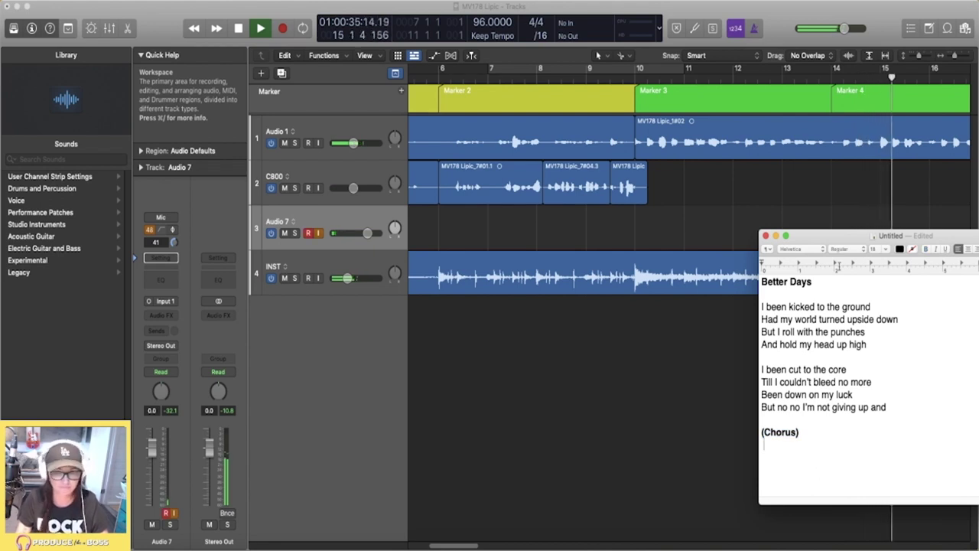
Change the "(Chorus)" heading to "(Pre-Chorus)".
scroll(723, 203, "down", 3)
scroll(722, 203, "right", 3)
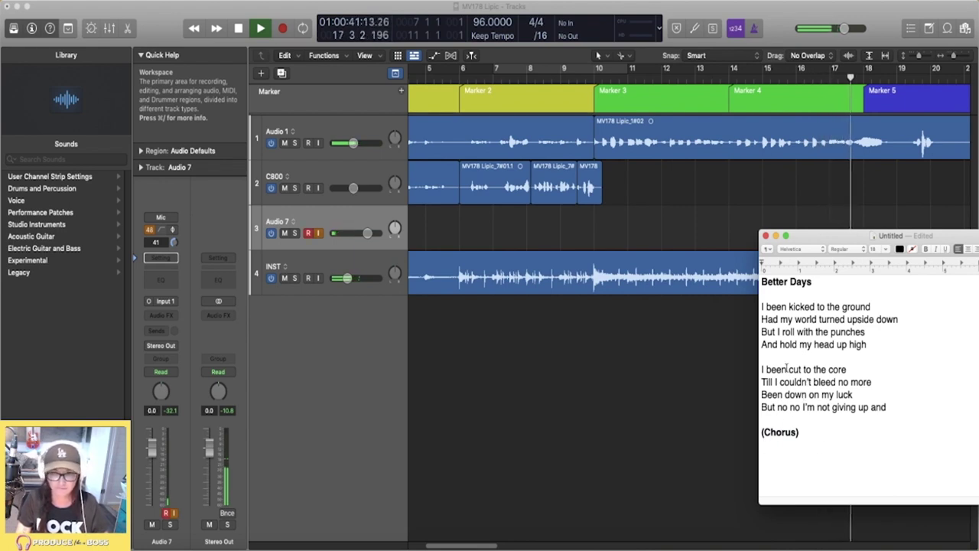
left_click(768, 433)
type("Pre-")
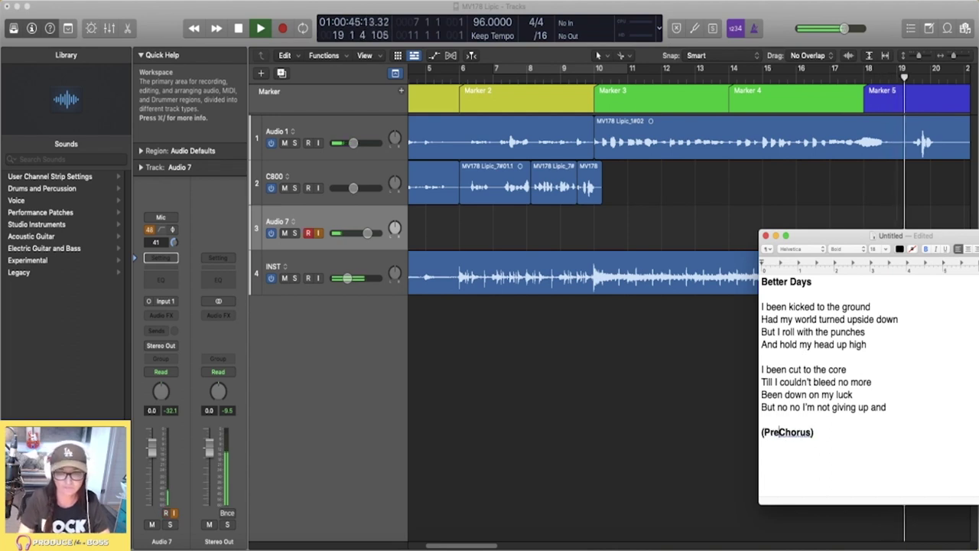
Switch back to Logic Pro, restart playback from just after bar 9, and mute the Audio 1 track.
left_click(685, 282)
key("space")
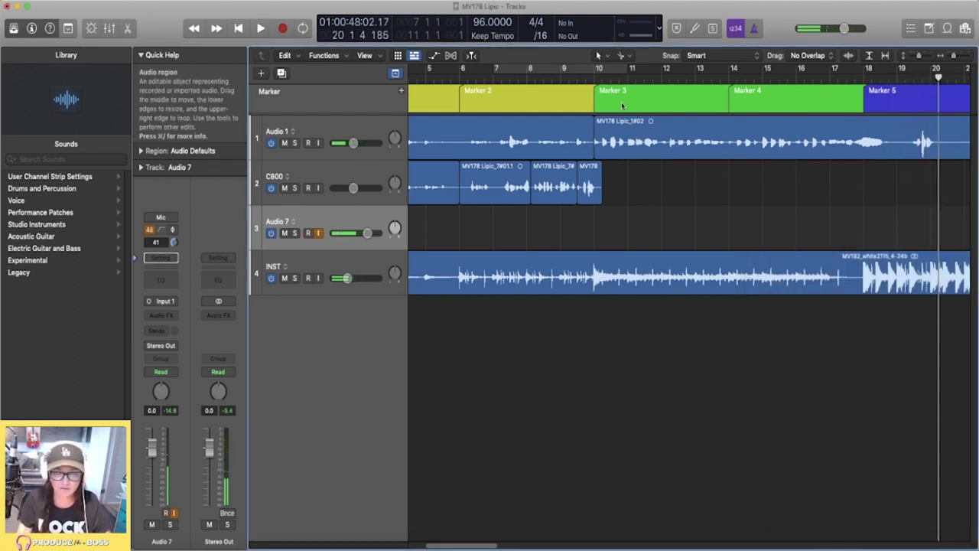
left_click(568, 75)
key("space")
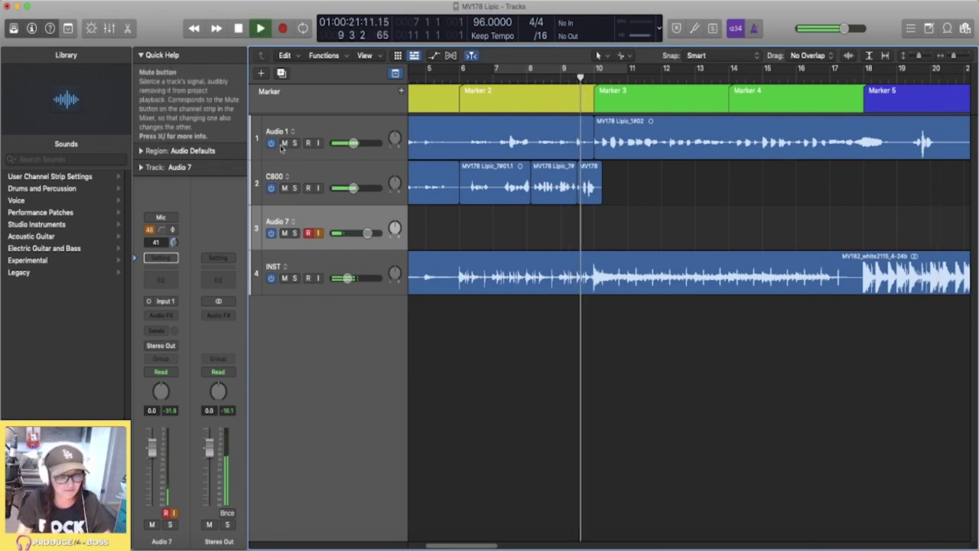
left_click(284, 144)
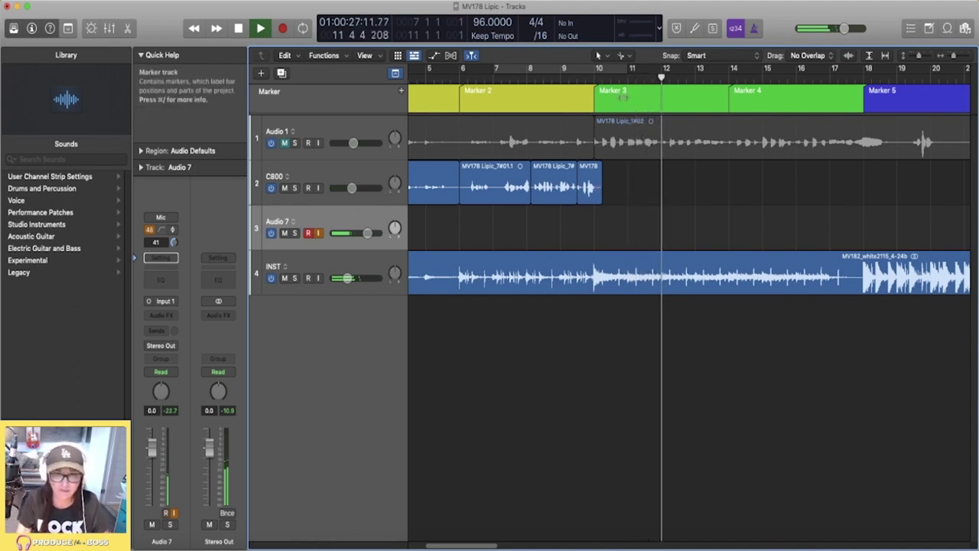
Set a cycle range from bar 10 to bar 18 across Markers 3 and 4, and lower the INST track's volume slightly.
left_click_drag(604, 70, 866, 82)
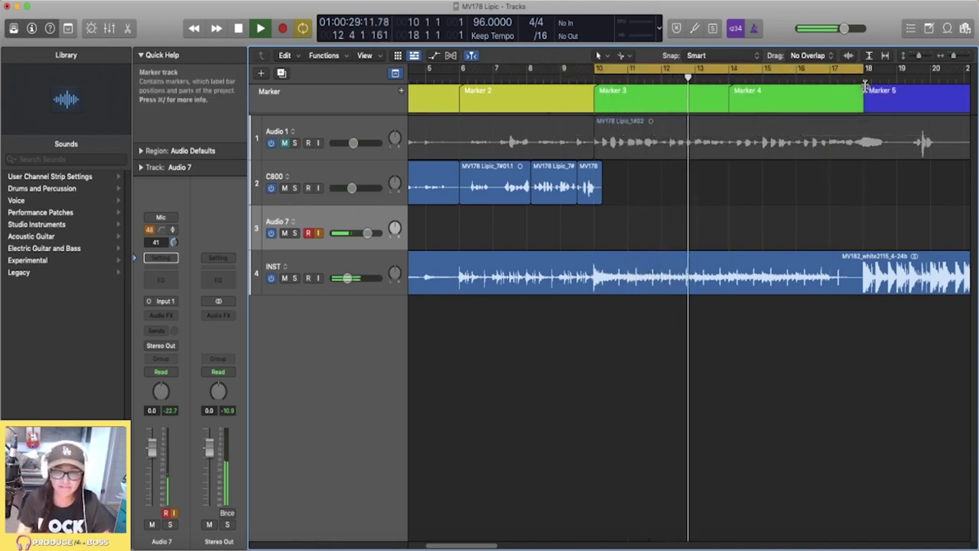
left_click_drag(347, 278, 346, 277)
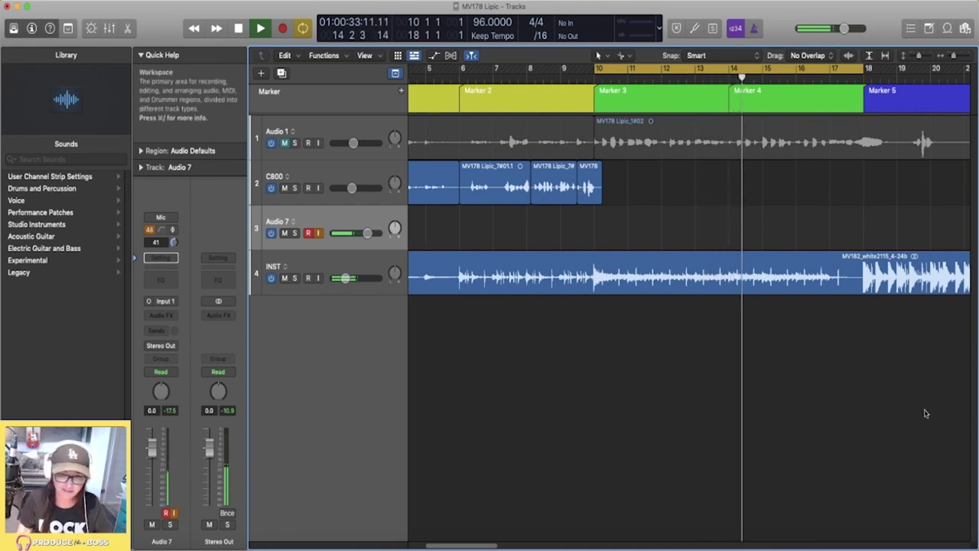
Start a new line below the "(Pre-Chorus)" heading in the lyrics document, and return to Logic Pro.
key("super+Tab")
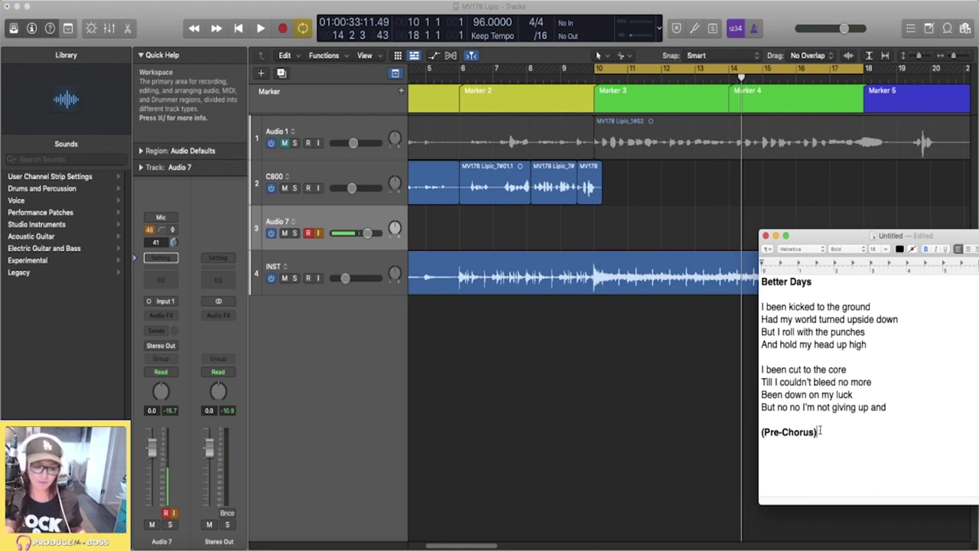
left_click(697, 433)
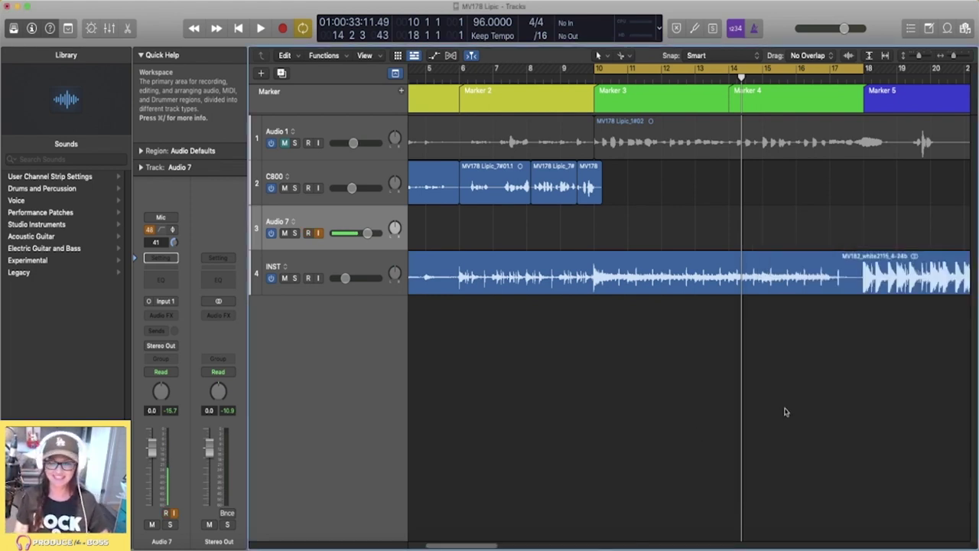
key("super+Tab")
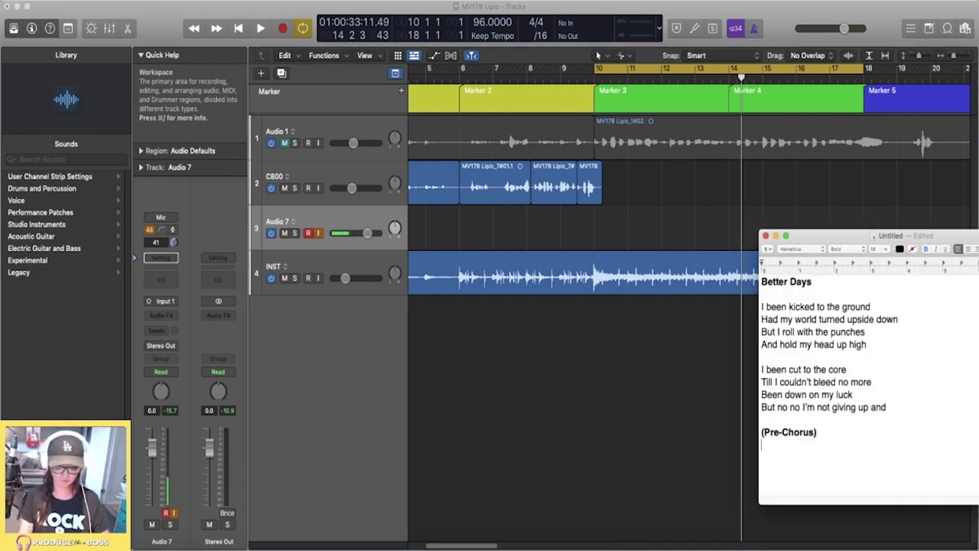
left_click(657, 413)
Play the cycled section, stop it, and shift the cycle range to run from bar 9 beat 3 to bar 17 beat 3.
key("space")
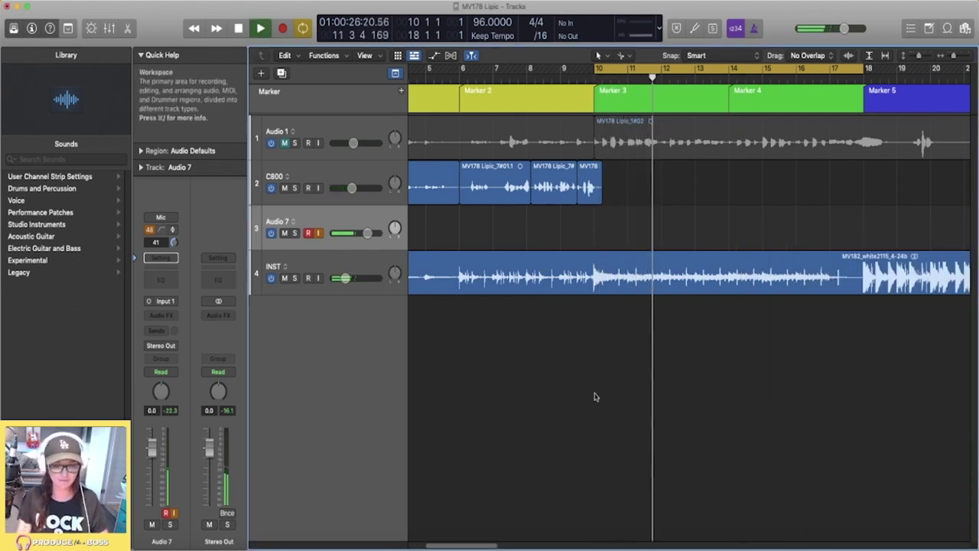
key("alt+r")
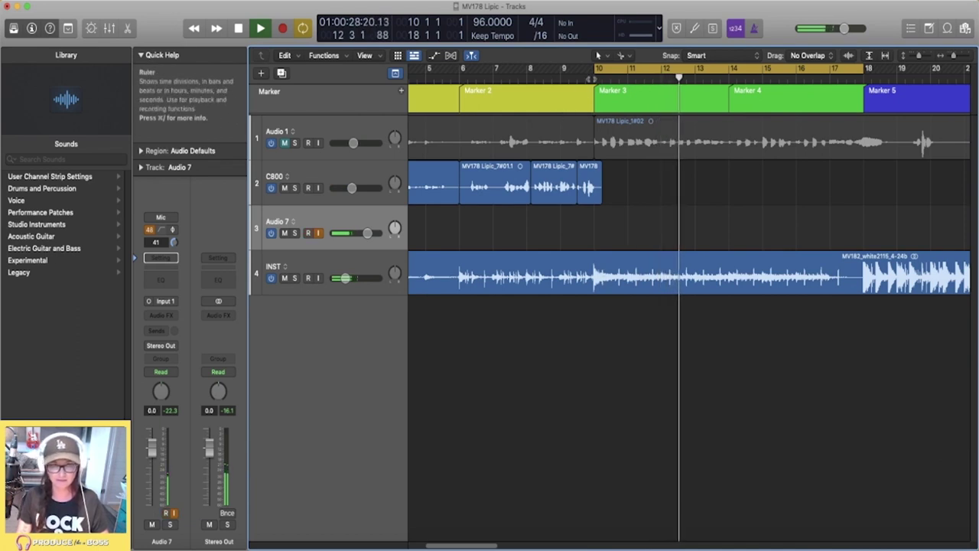
key("space")
left_click_drag(596, 72, 582, 74)
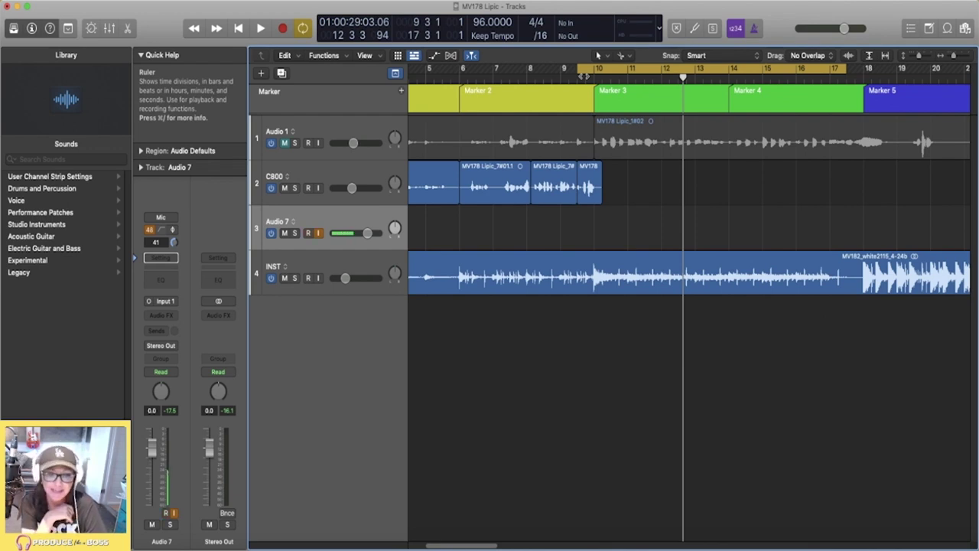
Switch to the lyrics document and insert several blank lines above the "Better Days" title.
key("super+Tab")
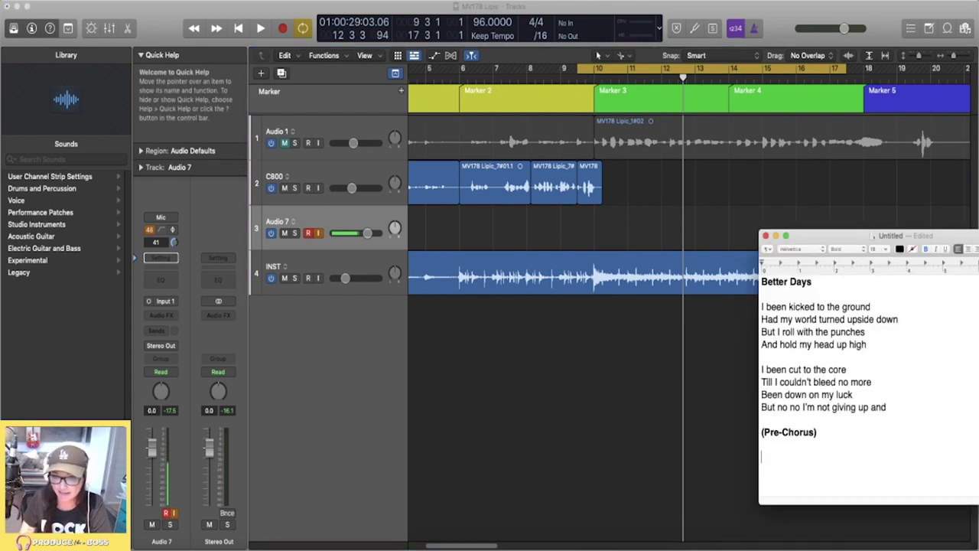
key("Return")
key("Return")
key("Return")
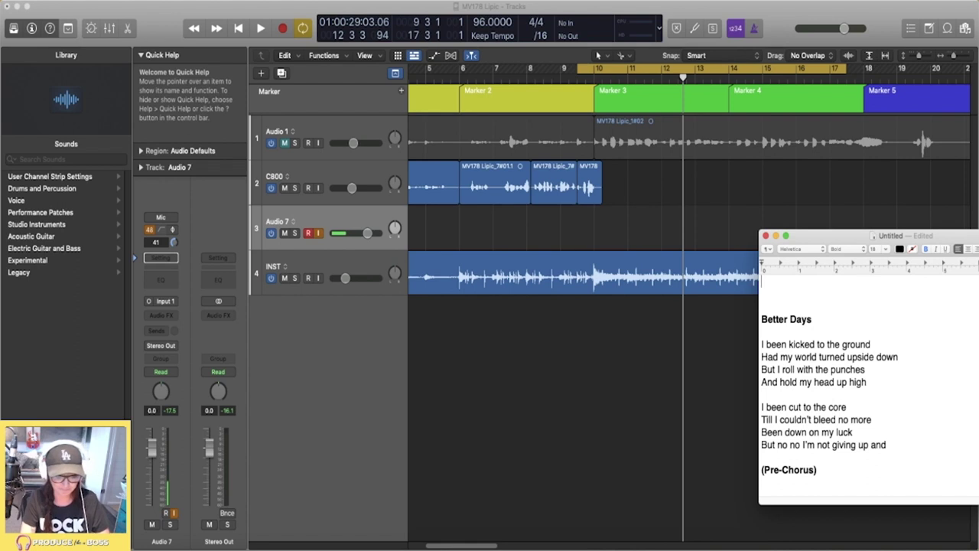
key("Return")
key("Return")
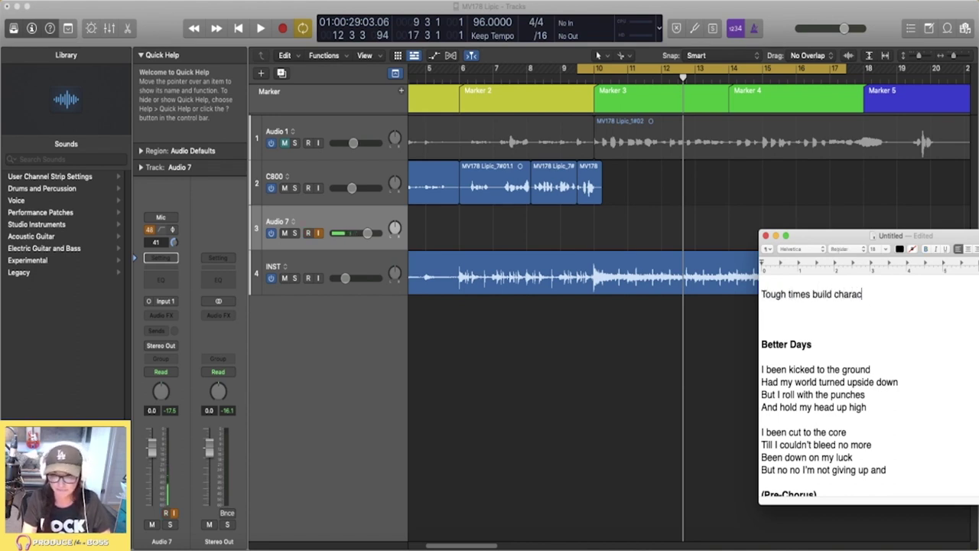
Write the idea lines "Tough times build character", "Bright side" and "Light at the end of the tunnel" above the title.
key("Return")
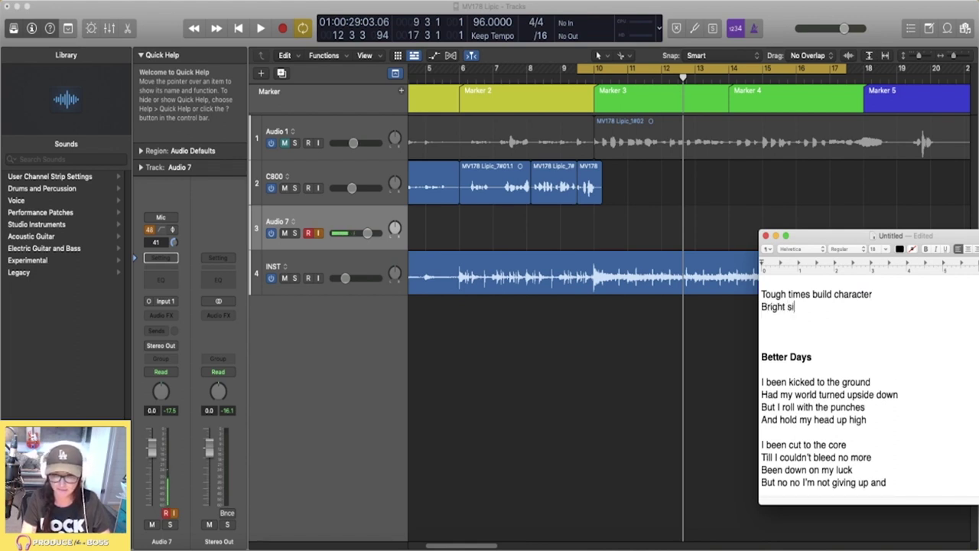
type("Bright side")
key("Return")
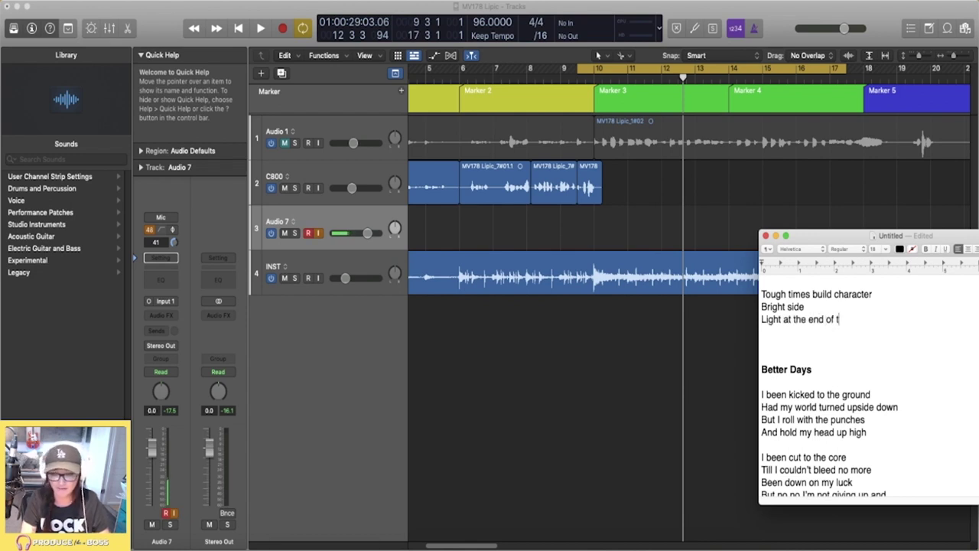
key("Return")
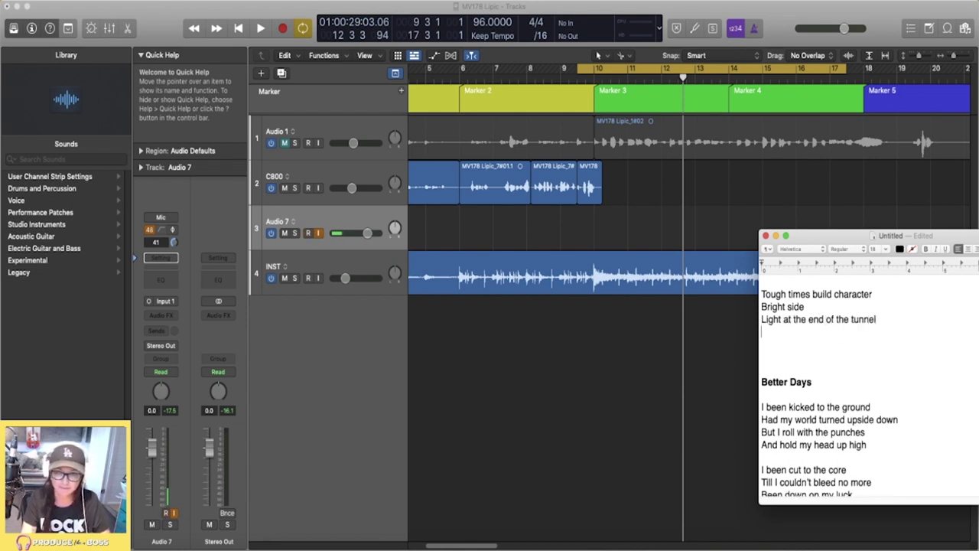
Switch to the web browser and search Google Images for "quotes about light at the end of the tunnel".
left_click(274, 546)
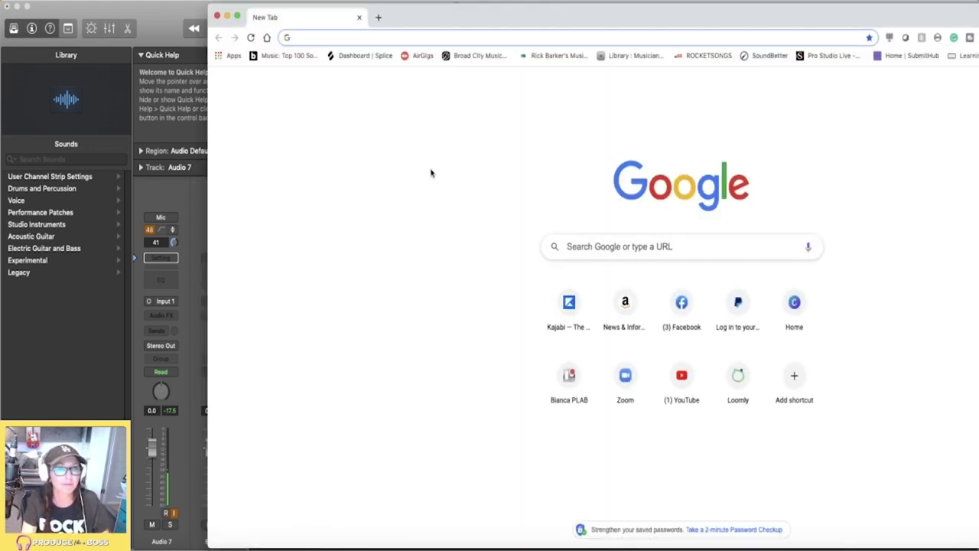
type("th")
key("BackSpace")
key("BackSpace")
key("BackSpace")
type("quotes about ")
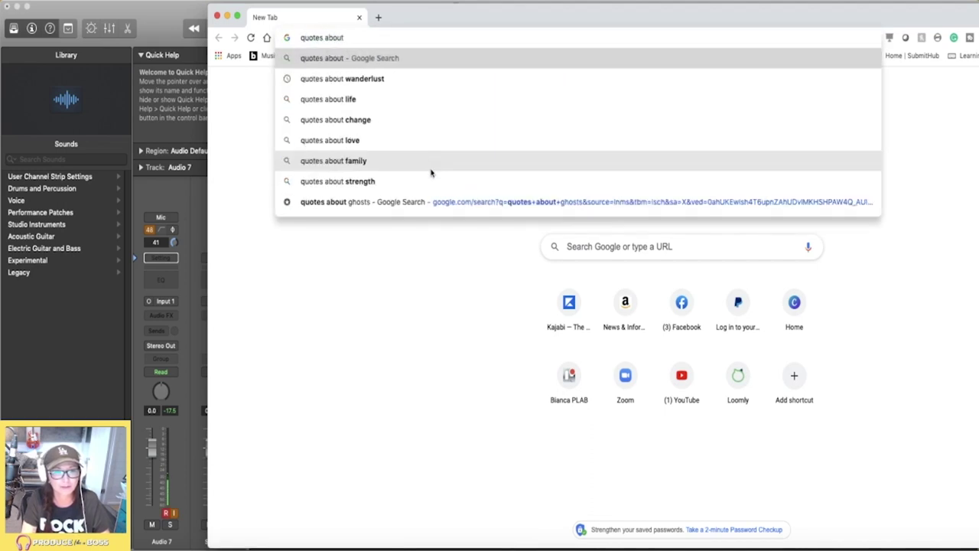
type("light at th")
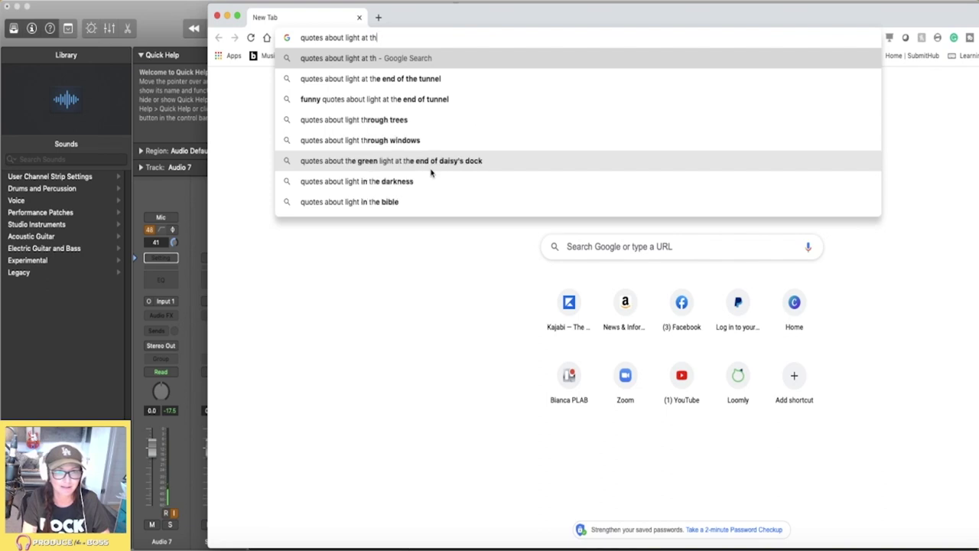
type("e")
key("Return")
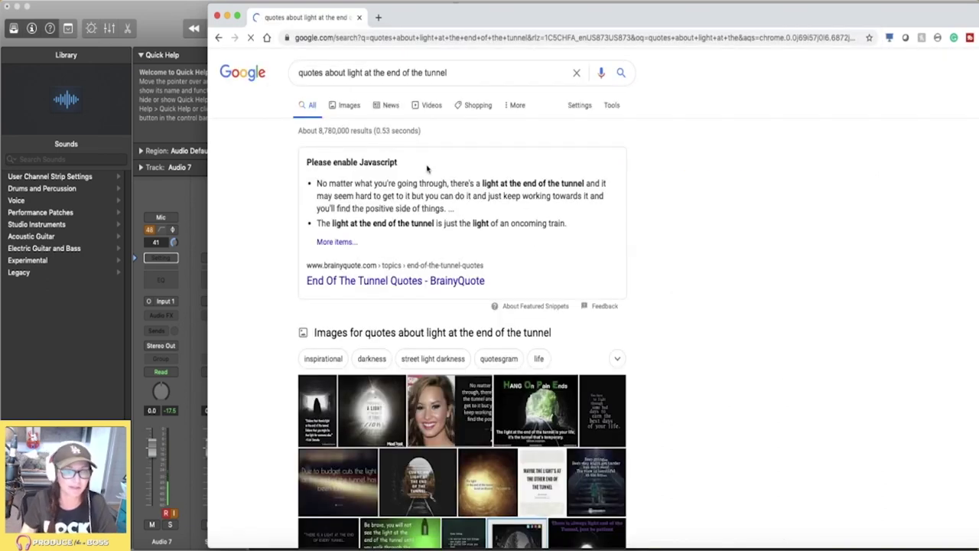
left_click(350, 111)
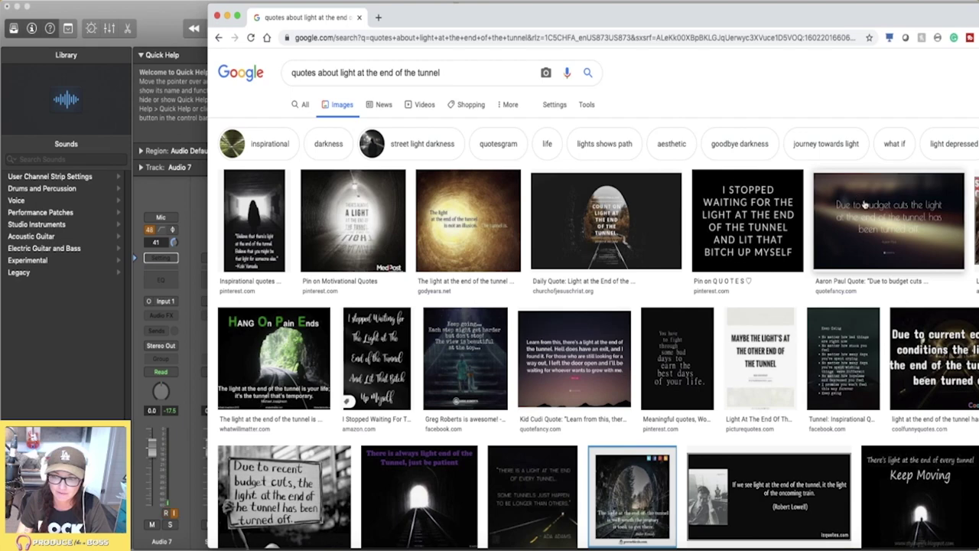
scroll(864, 204, "down", 1)
scroll(870, 227, "down", 2)
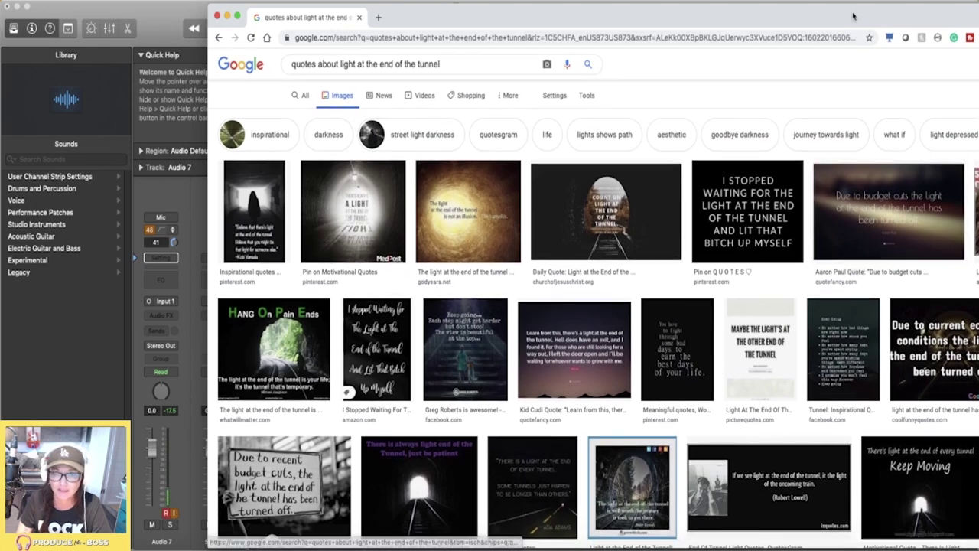
Move the browser clear of the lyrics document and add the idea lines "Keep moving", "Keep going" and "Last one standing".
left_click_drag(852, 10, 862, 120)
left_click_drag(807, 145, 853, 394)
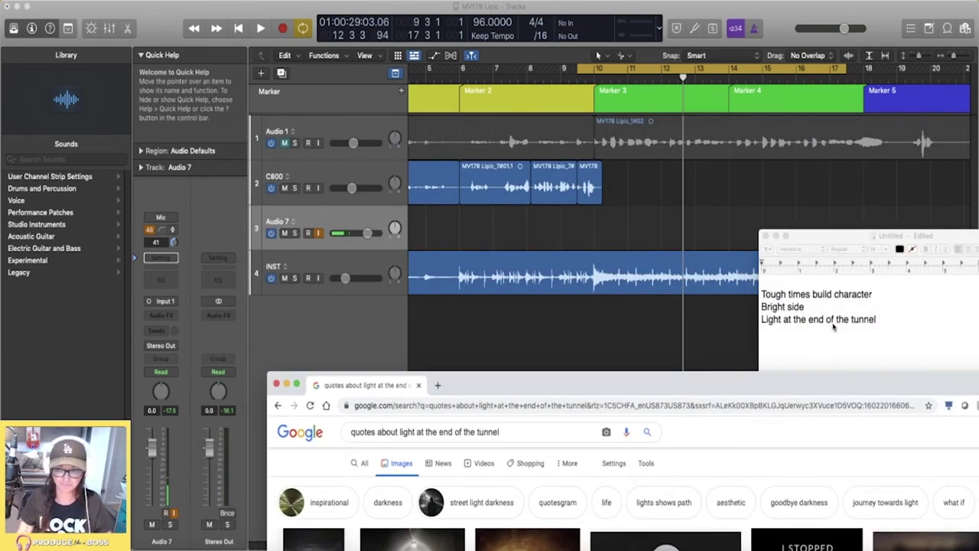
left_click(826, 324)
type("Keep mo")
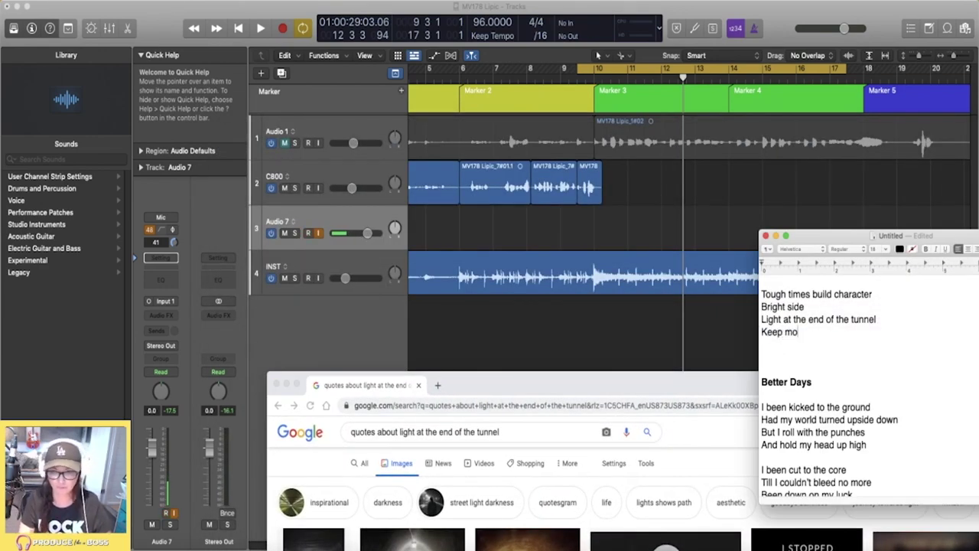
type("ving")
key("Return")
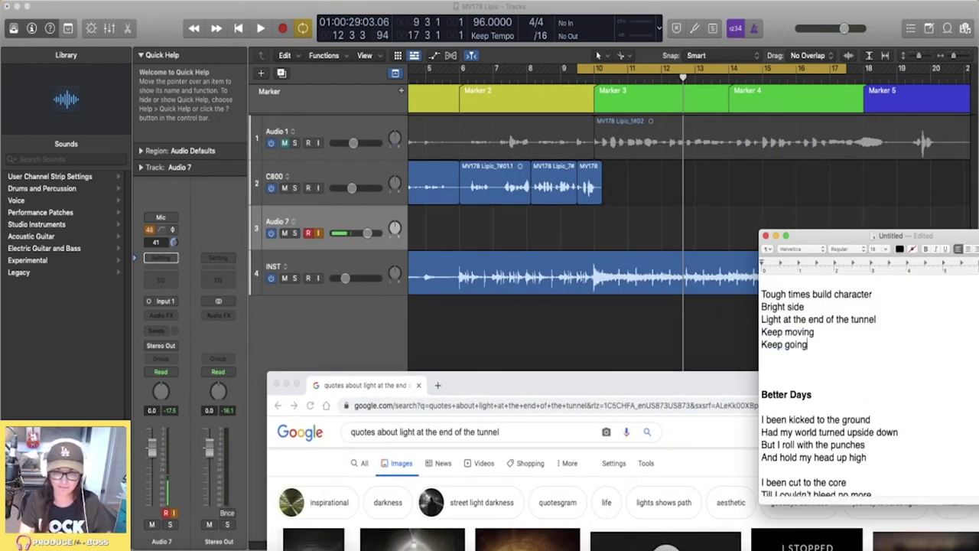
key("Return")
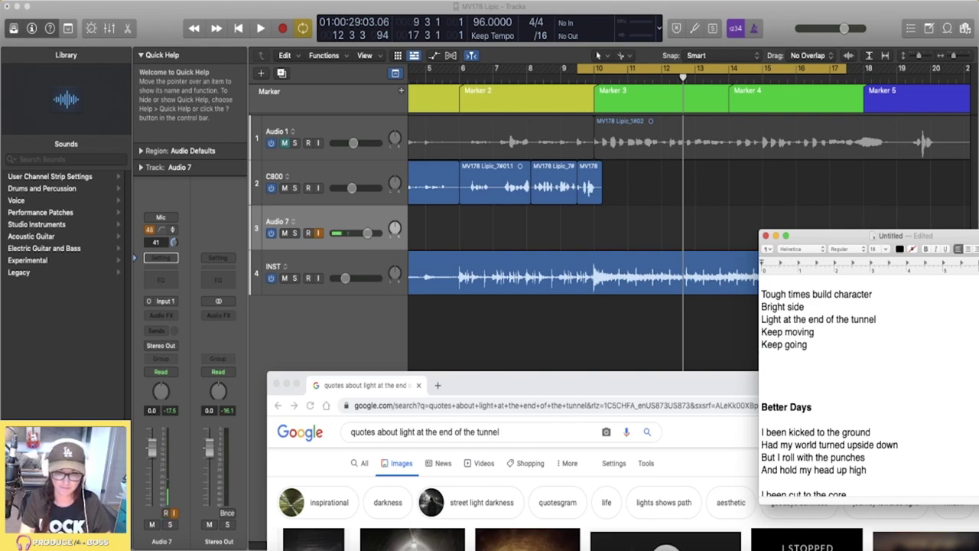
type("Last one standing")
key("Return")
Look through more of the tunnel quote images in the browser, and uncover the lyrics document again.
left_click_drag(700, 382, 626, 79)
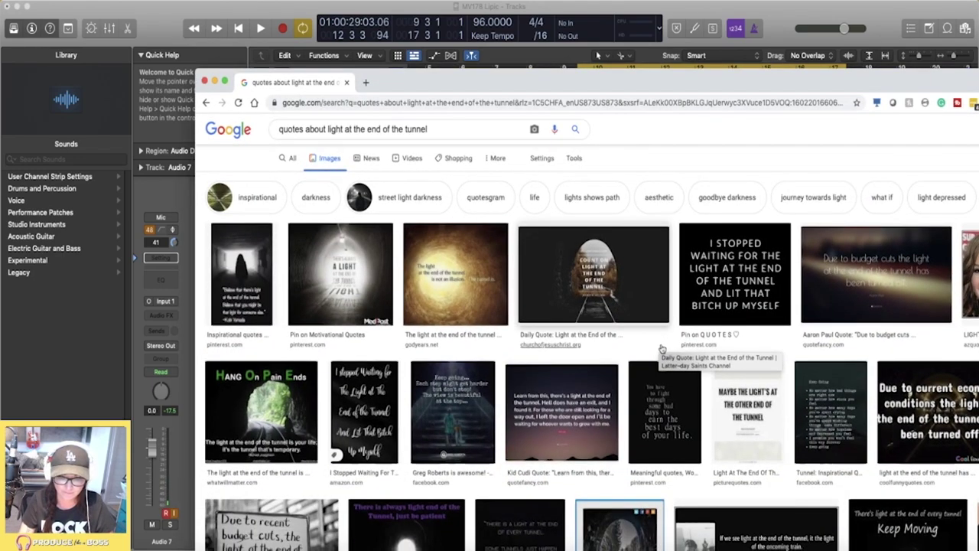
scroll(659, 346, "down", 5)
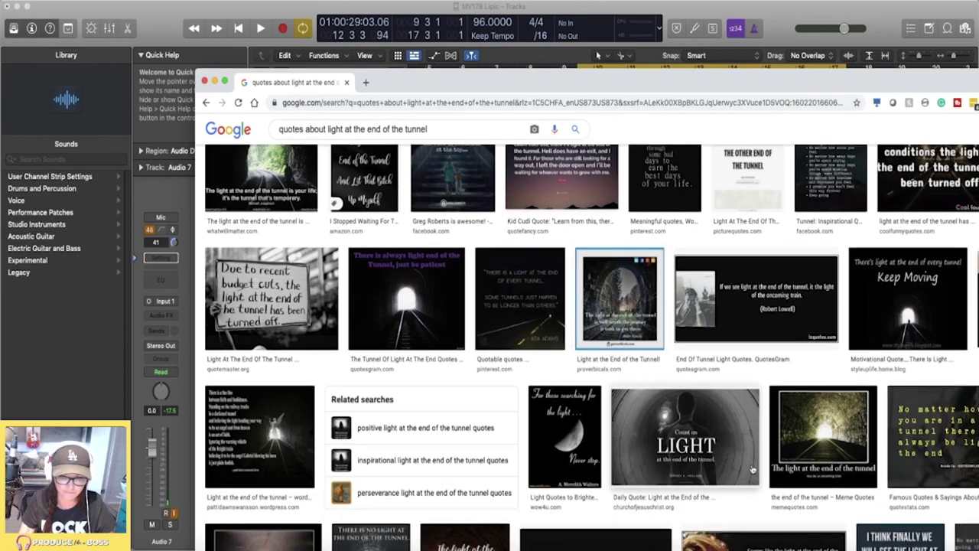
scroll(699, 467, "down", 10)
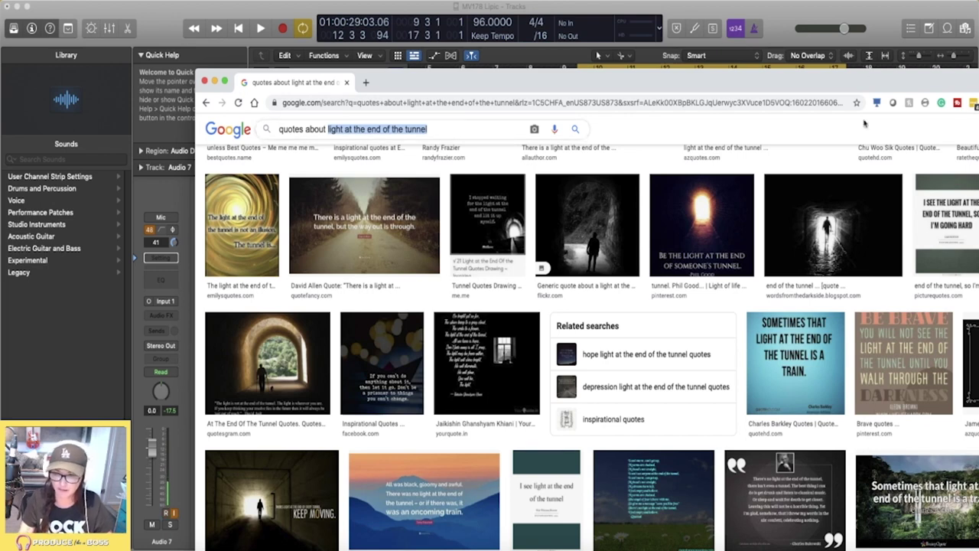
left_click_drag(895, 78, 920, 194)
left_click_drag(844, 195, 904, 430)
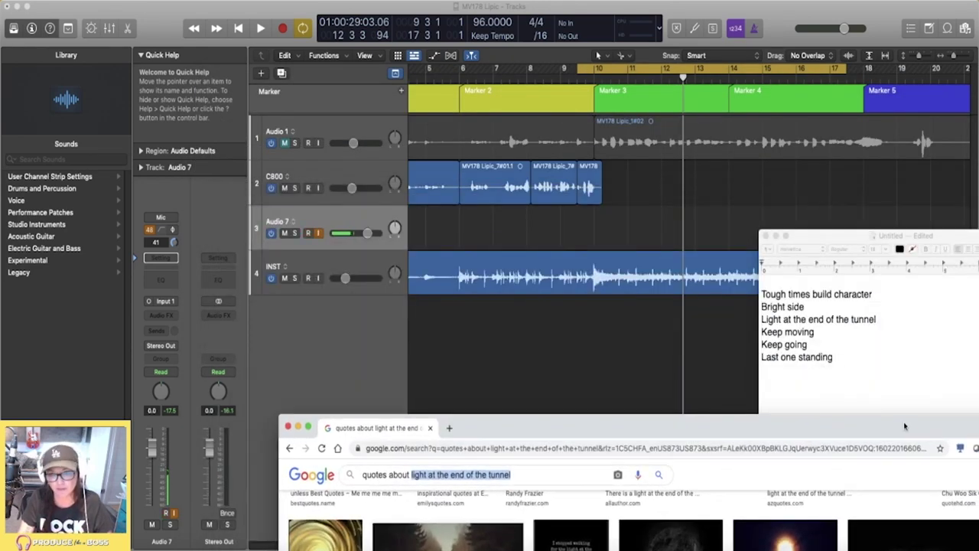
Append "- Walk through the darkness" to the "Light at the end of the tunnel" line and insert a blank line below it.
left_click(820, 367)
left_click(888, 319)
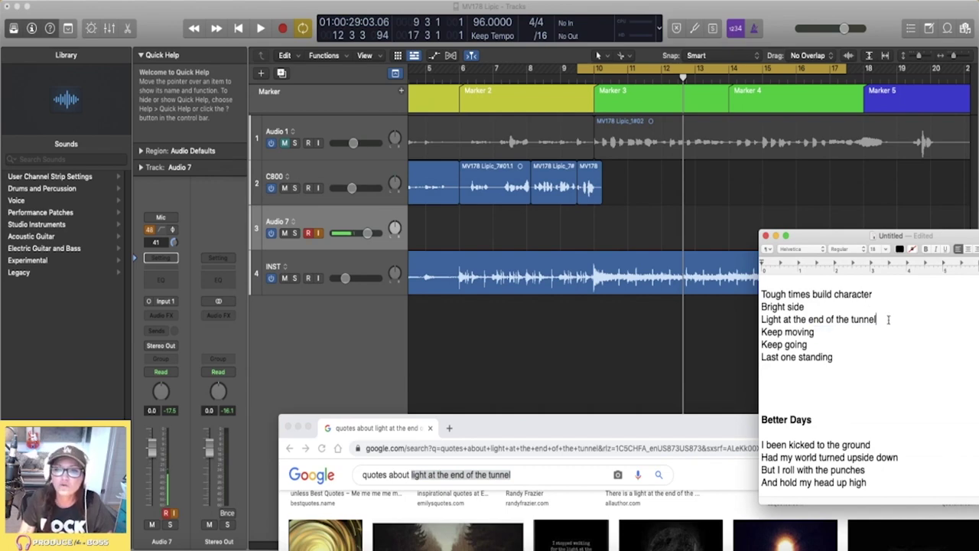
type("- wa;lman tjrp")
key("BackSpace")
key("BackSpace")
key("BackSpace")
key("BackSpace")
key("BackSpace")
key("BackSpace")
type("lk through the darkne")
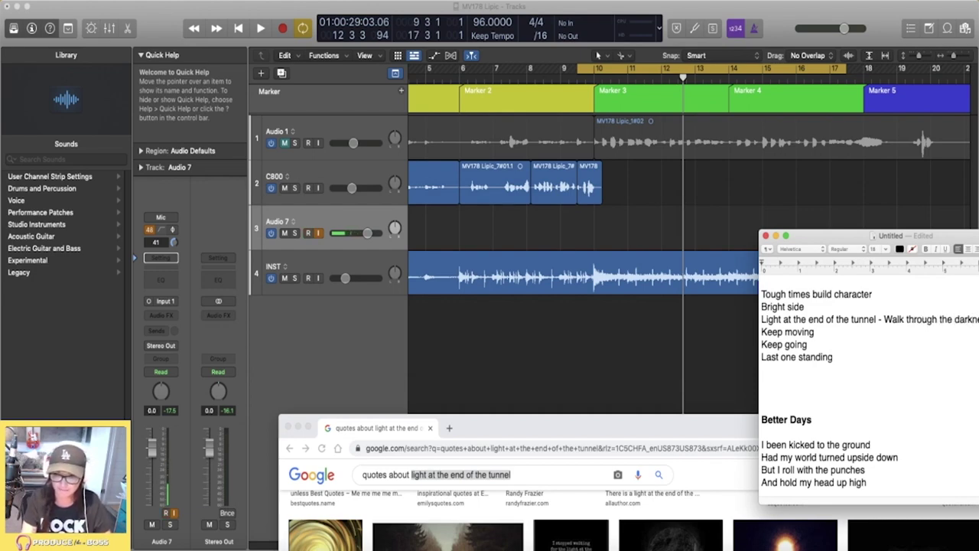
key("Return")
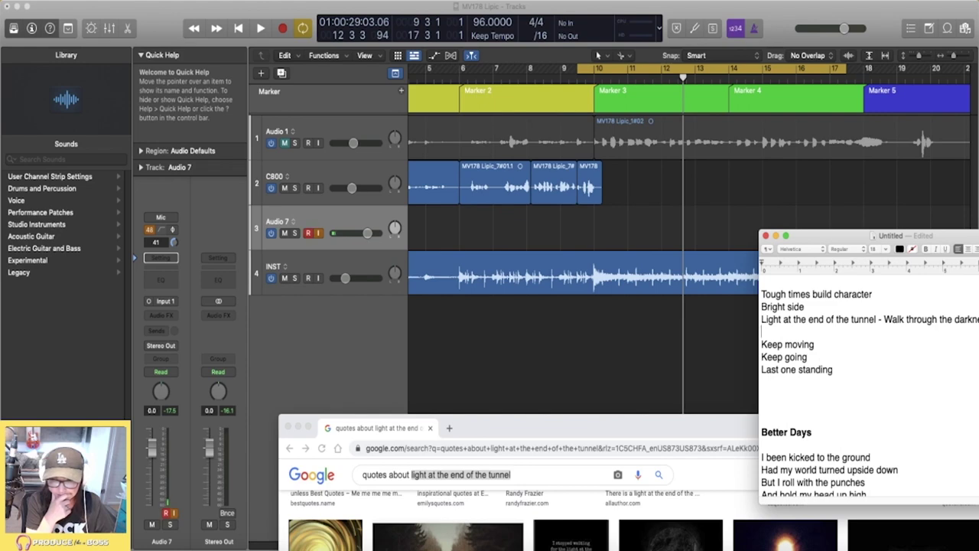
Bring the browser back into view and examine further tunnel quote images for lyric ideas.
left_click_drag(743, 426, 707, 157)
scroll(728, 293, "down", 8)
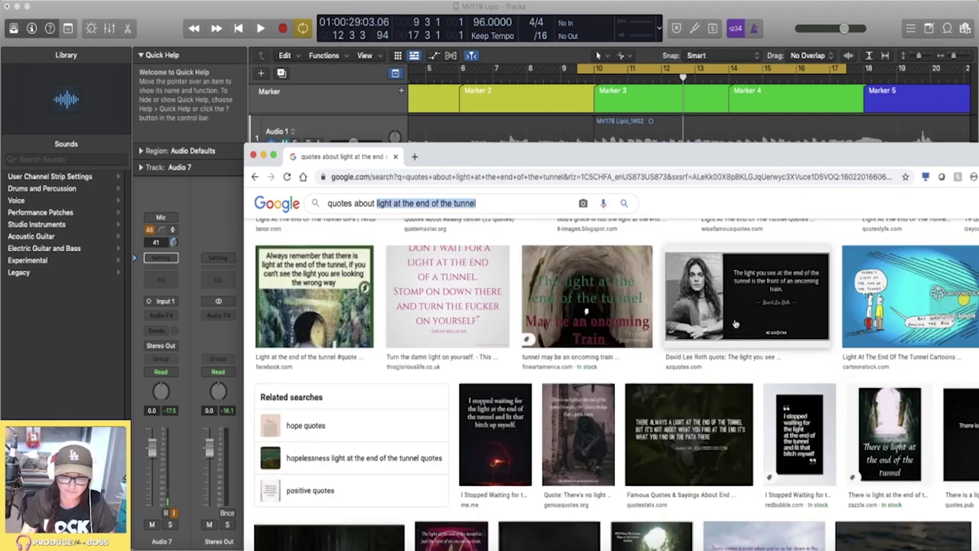
scroll(741, 351, "down", 1)
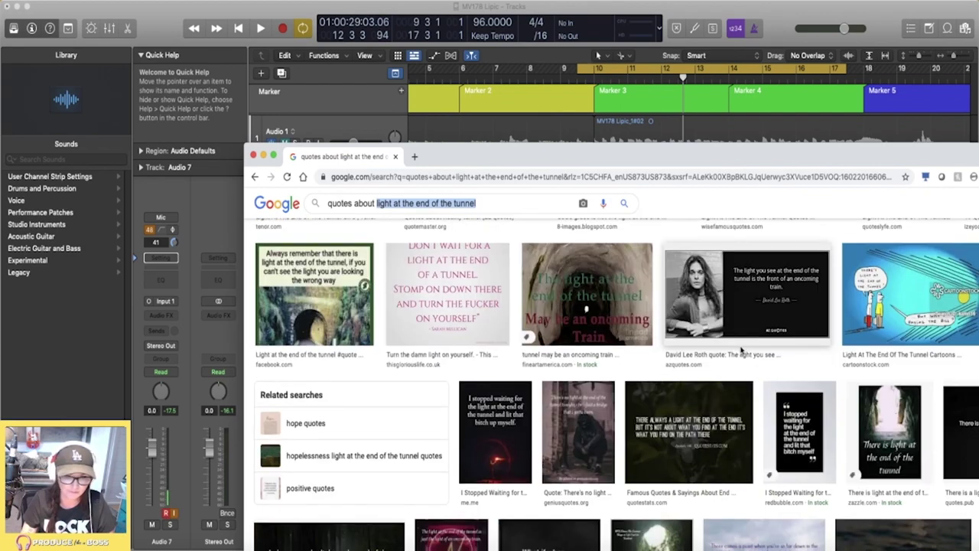
scroll(738, 349, "down", 5)
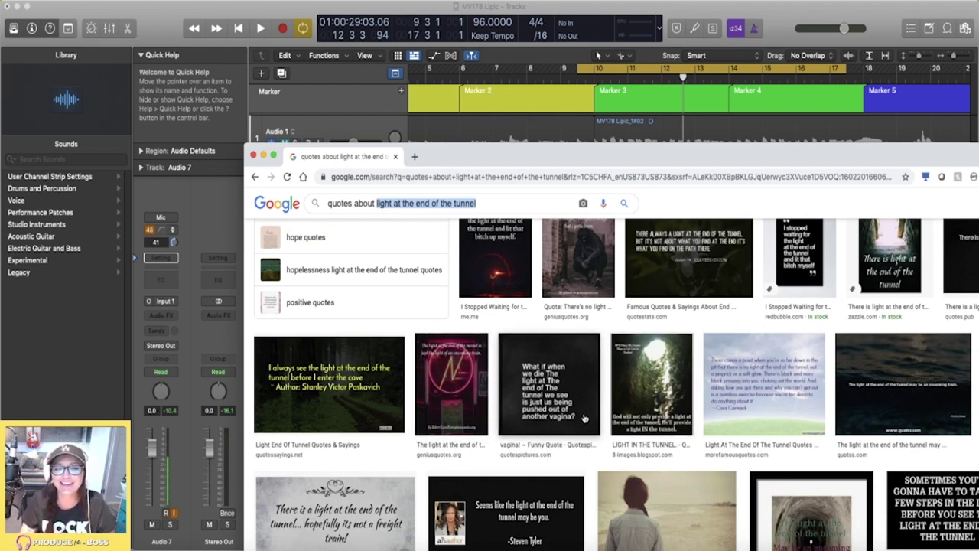
scroll(581, 413, "down", 1)
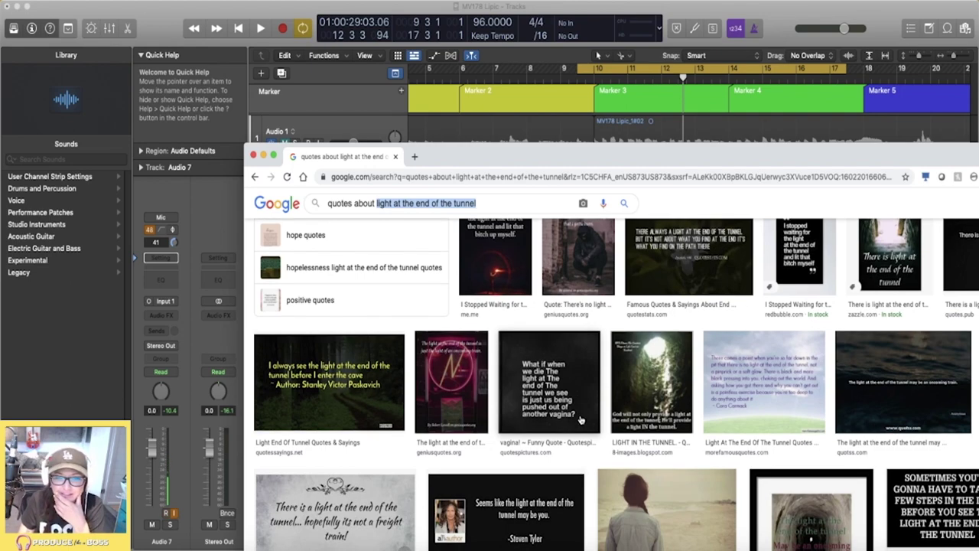
scroll(580, 395, "down", 5)
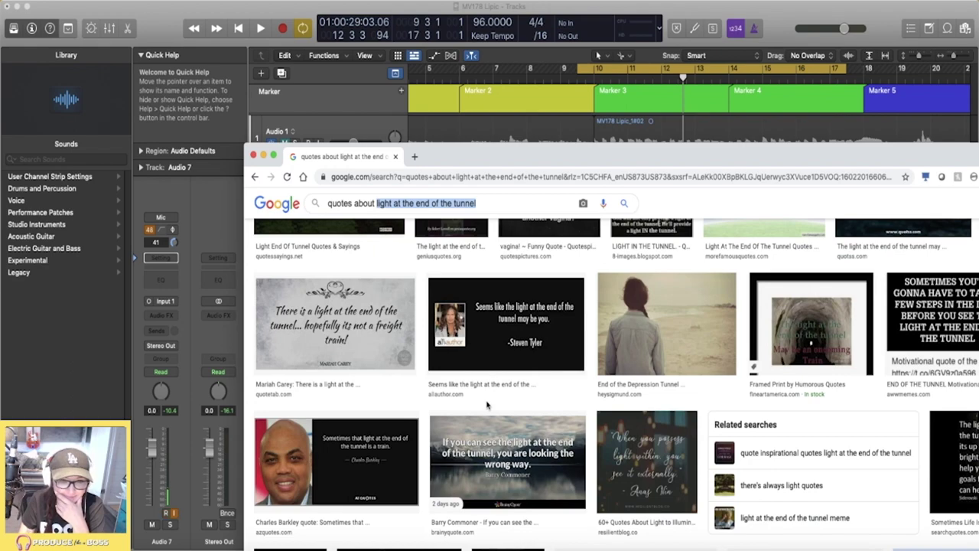
scroll(493, 394, "down", 5)
Change the image search to "quotes about tough times making you stronger".
scroll(498, 381, "up", 10)
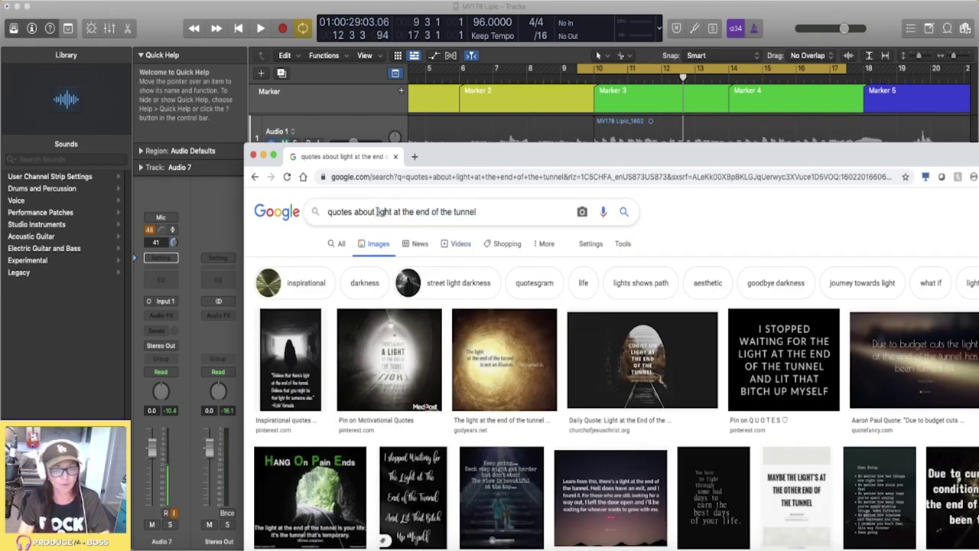
type("tough times")
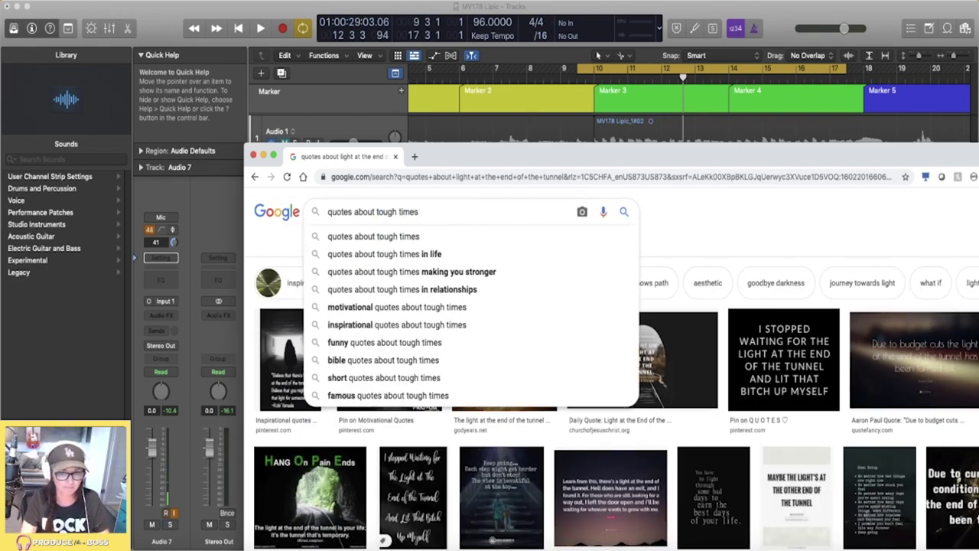
left_click(489, 271)
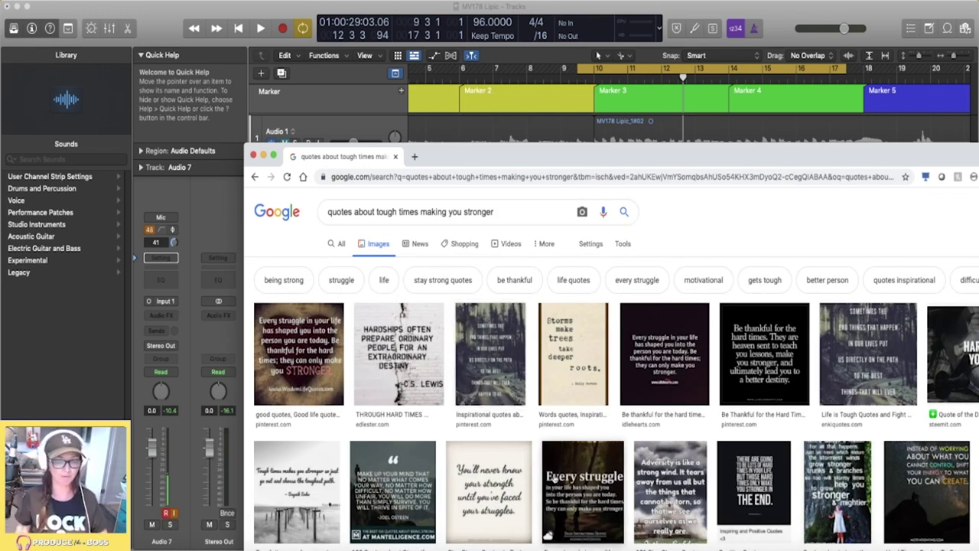
Uncover the lyrics document and add the words "Ordinary" and "Extraordinary" on separate lines below "Last one standing".
left_click_drag(774, 155, 804, 421)
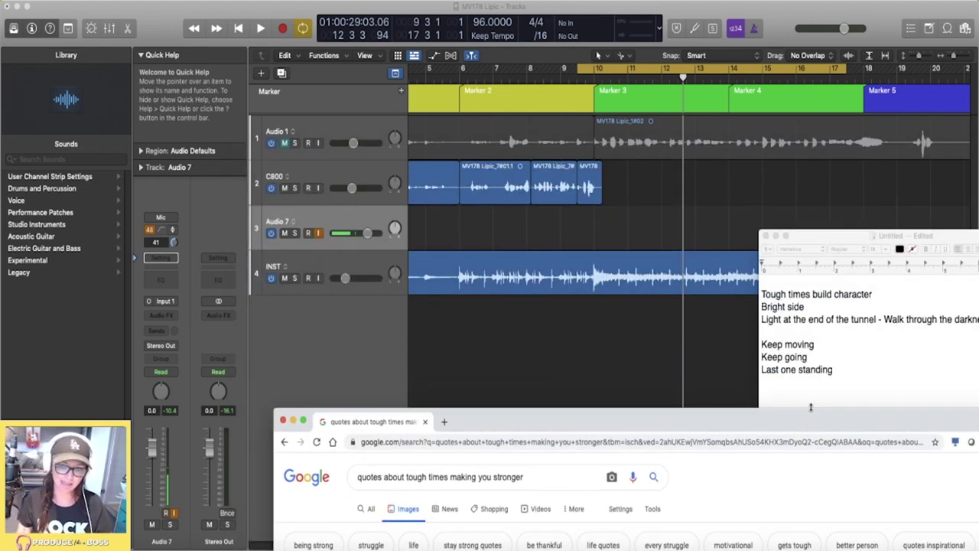
left_click(810, 398)
triple_click(801, 401)
left_click(802, 377)
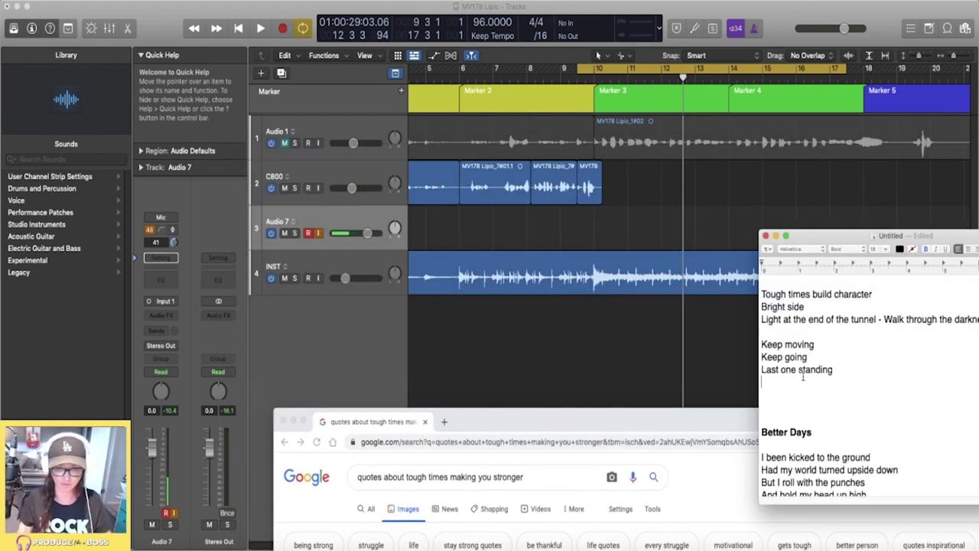
type("ori")
type("inary")
key("Return")
type("extraordinary")
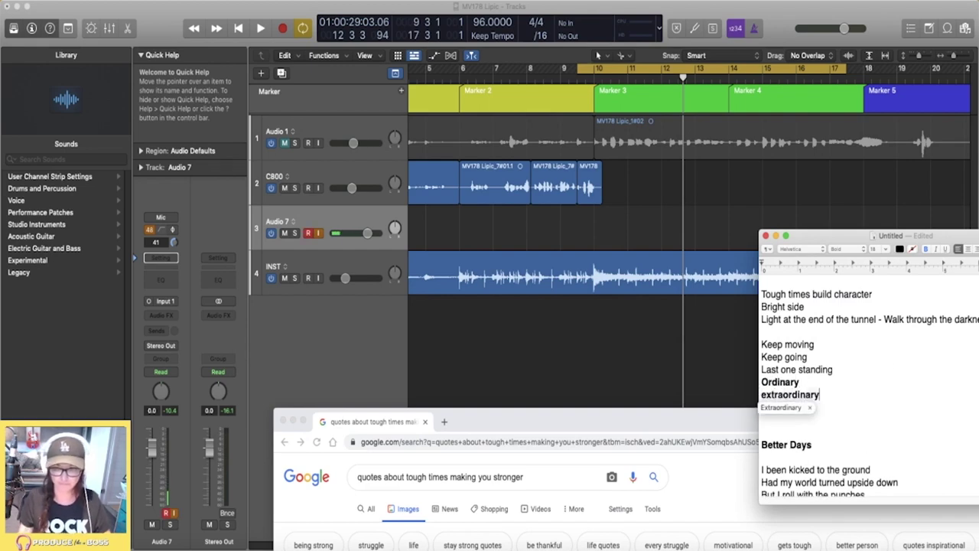
Rearrange the browser and lyrics document windows so the quote images and the idea list are visible together.
left_click_drag(536, 421, 490, 132)
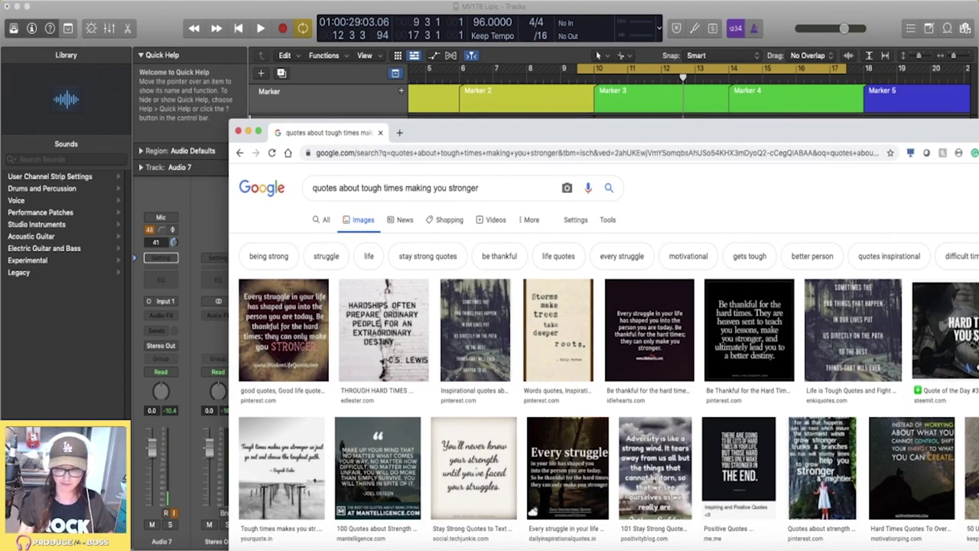
left_click_drag(490, 132, 467, 292)
left_click_drag(944, 234, 944, 154)
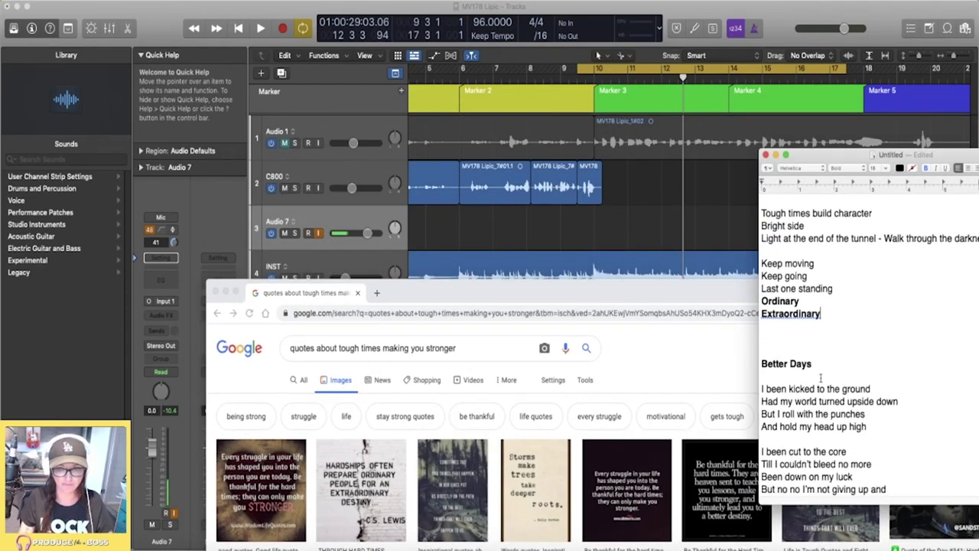
Add "Control", "Create", "Fate" and "Destiny" on separate lines below "Extraordinary".
key("Return")
type("Control create")
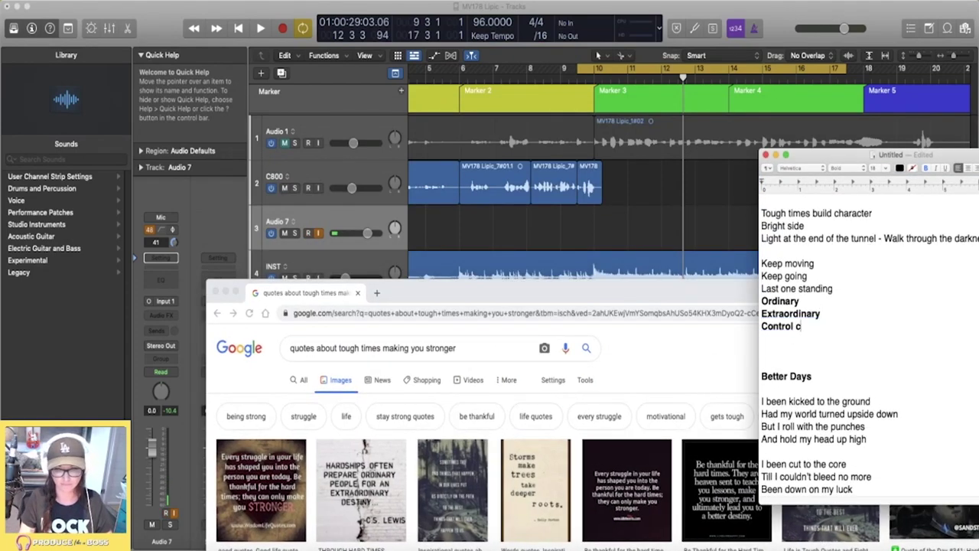
key("BackSpace")
key("BackSpace")
key("BackSpace")
key("BackSpace")
key("Return")
type("Create")
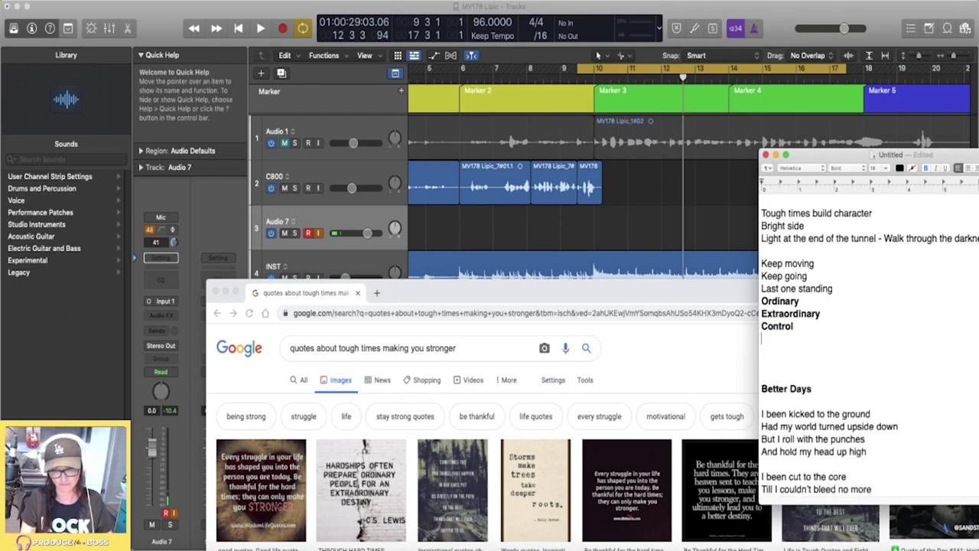
key("Return")
type("fate")
key("Return")
type("destiny")
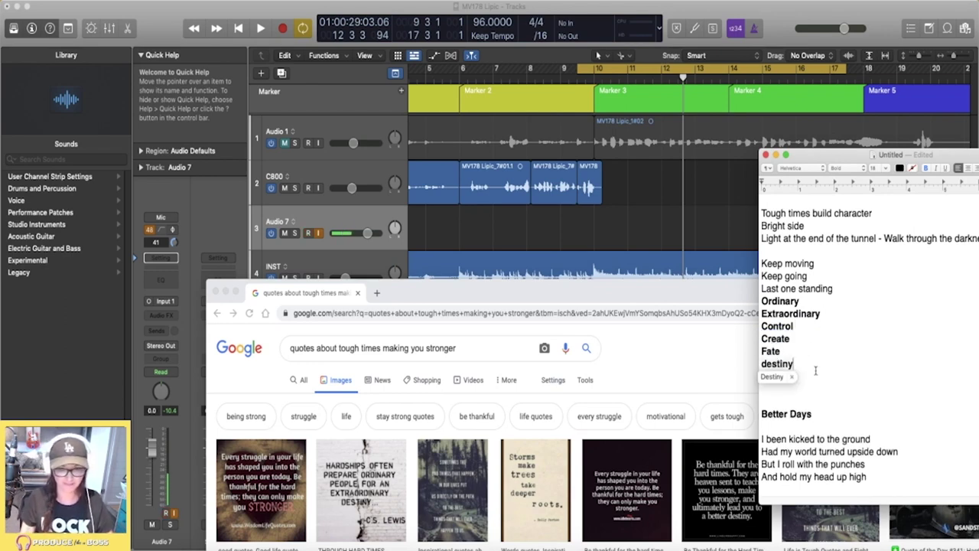
Add "Grounded" and "Roots" on separate lines below "Destiny".
key("Return")
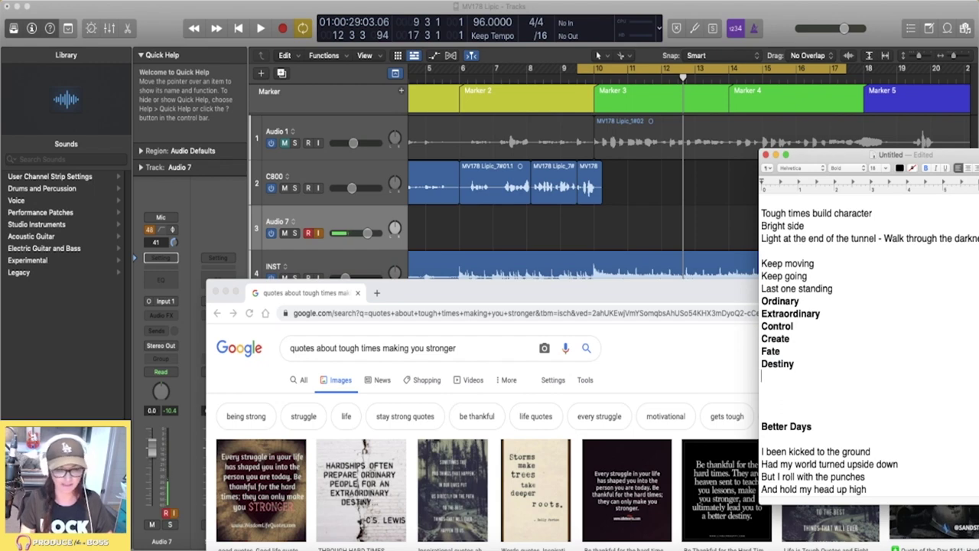
type("grounded")
key("Return")
type("roots")
key("Return")
Remove the bold formatting from the idea lines "Ordinary" through "Roots".
left_click_drag(792, 391, 752, 302)
key("super+b")
left_click(800, 391)
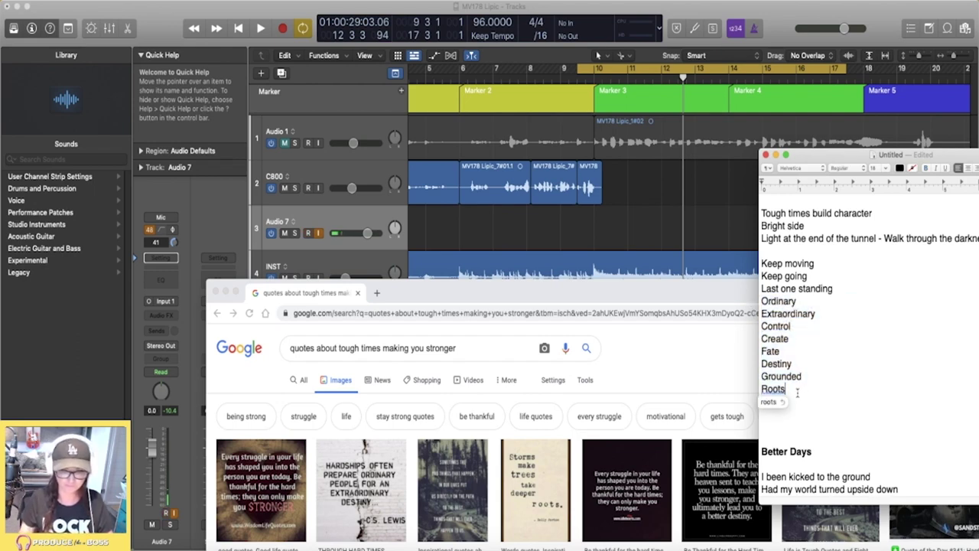
Add "Struggle" on a new line below "Roots" in the idea list.
key("Return")
type("struggle")
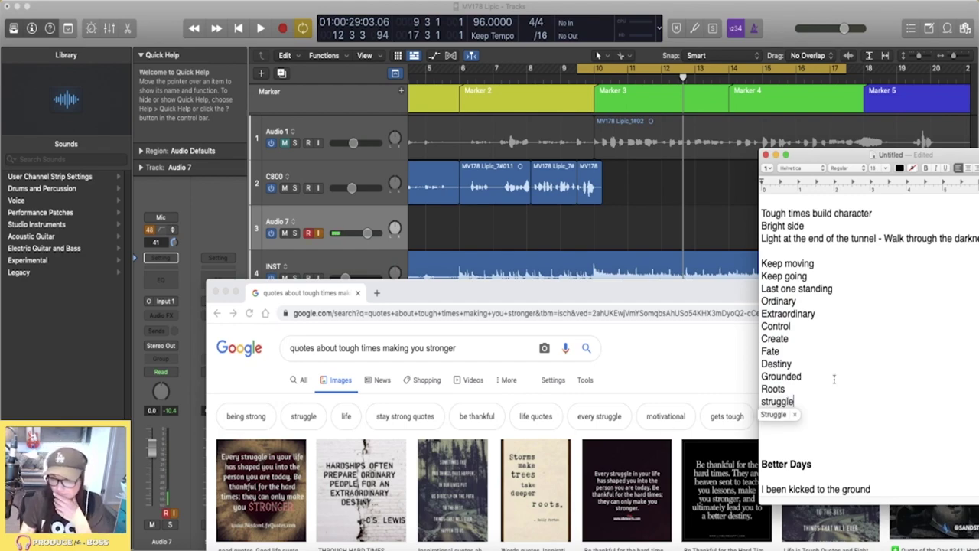
Look through more of the quote images in the browser and add "Strengths" below "Struggle" in the idea list.
left_click(583, 480)
left_click_drag(608, 295, 558, 59)
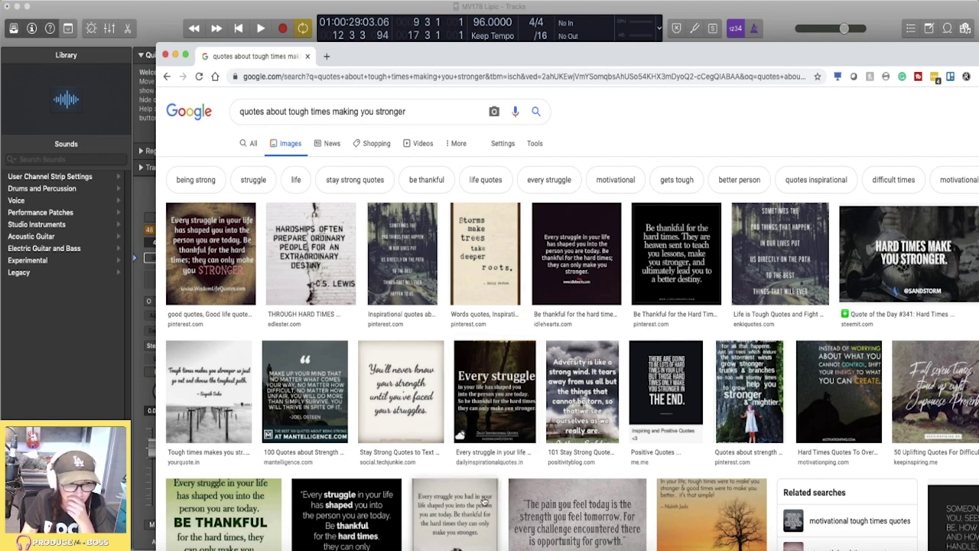
scroll(554, 398, "down", 1)
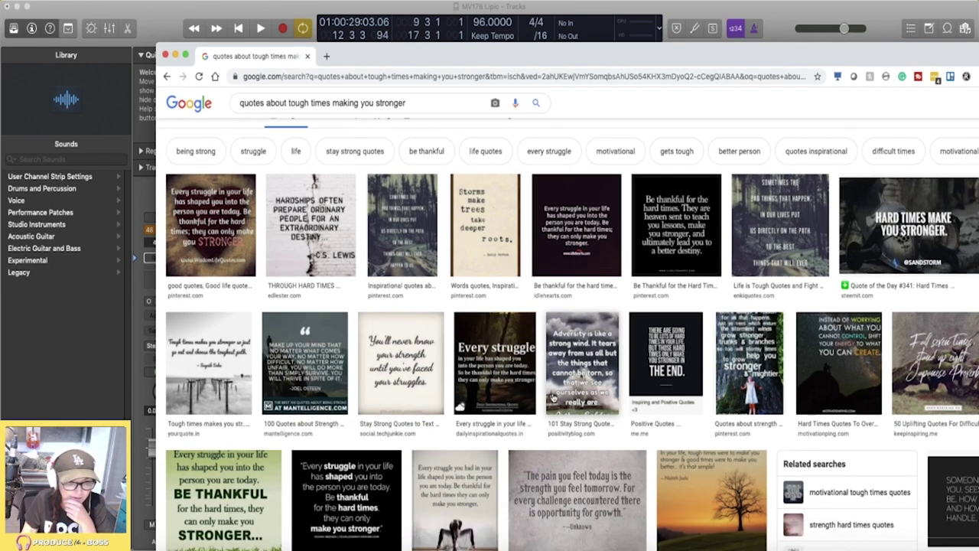
scroll(555, 401, "down", 1)
scroll(555, 406, "down", 1)
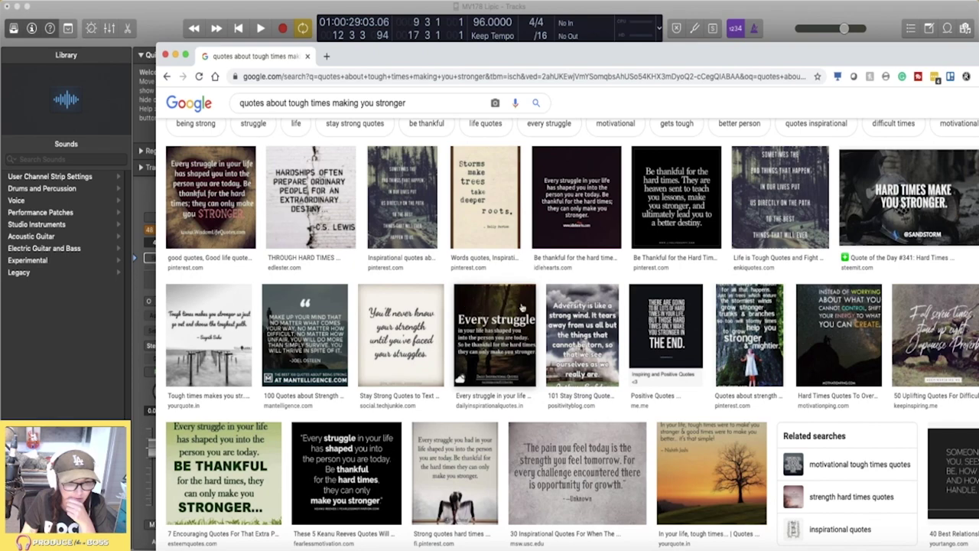
left_click_drag(616, 62, 706, 547)
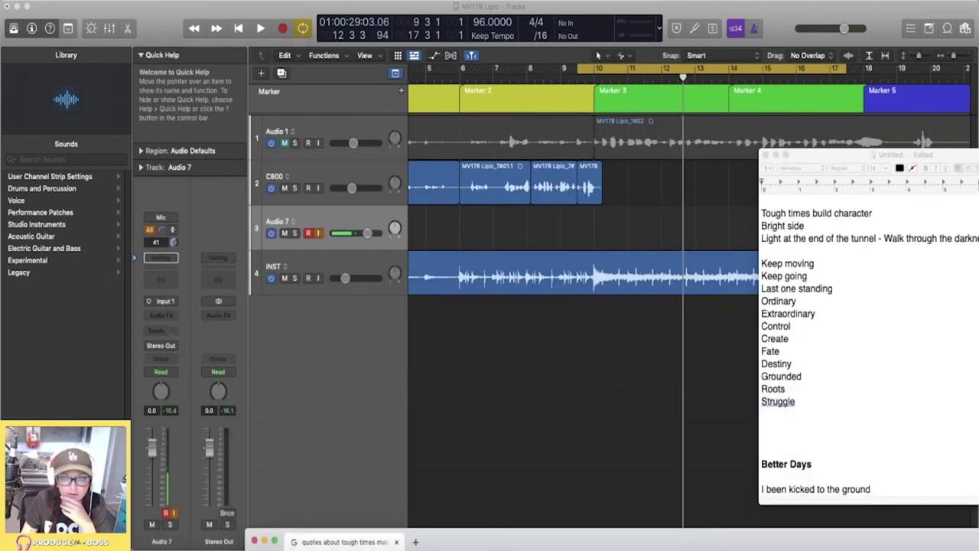
left_click(796, 404)
key("Return")
type("strengths")
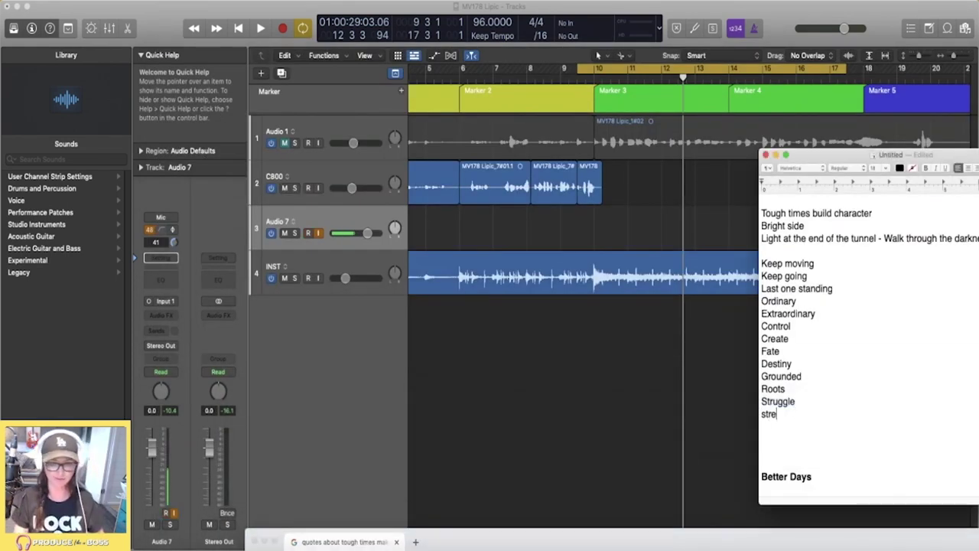
key("Return")
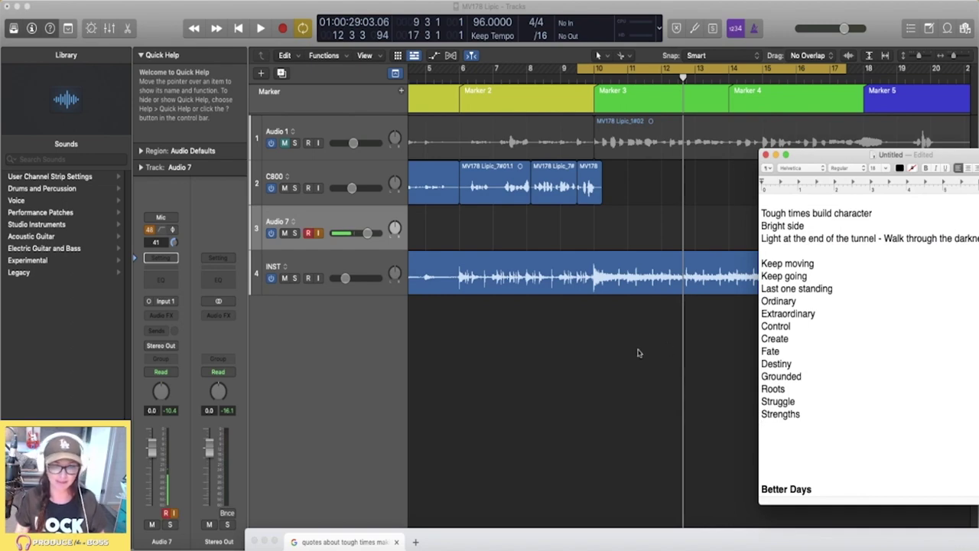
Play the song from bar 9 through the Marker 3 section while reading the idea list and existing lyrics.
left_click(593, 226)
key("space")
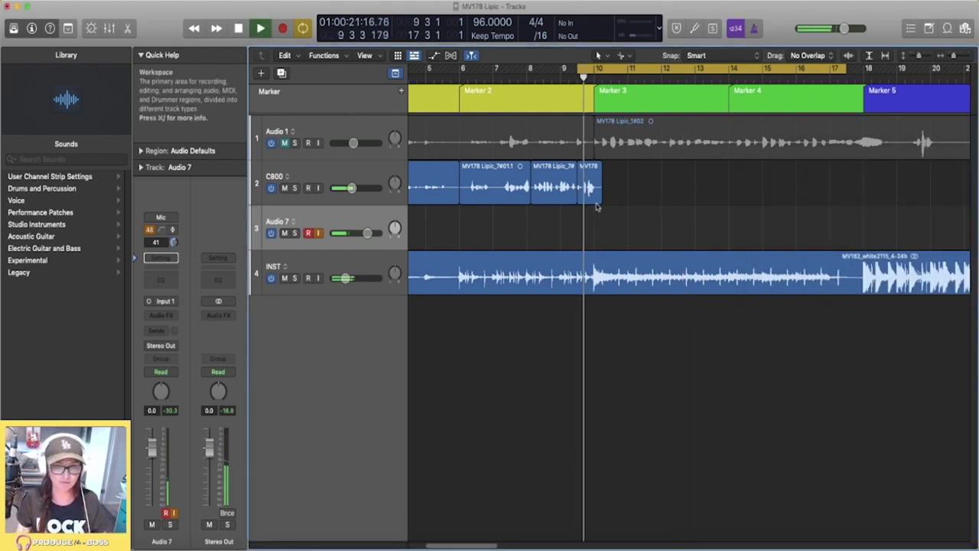
key("super+Tab")
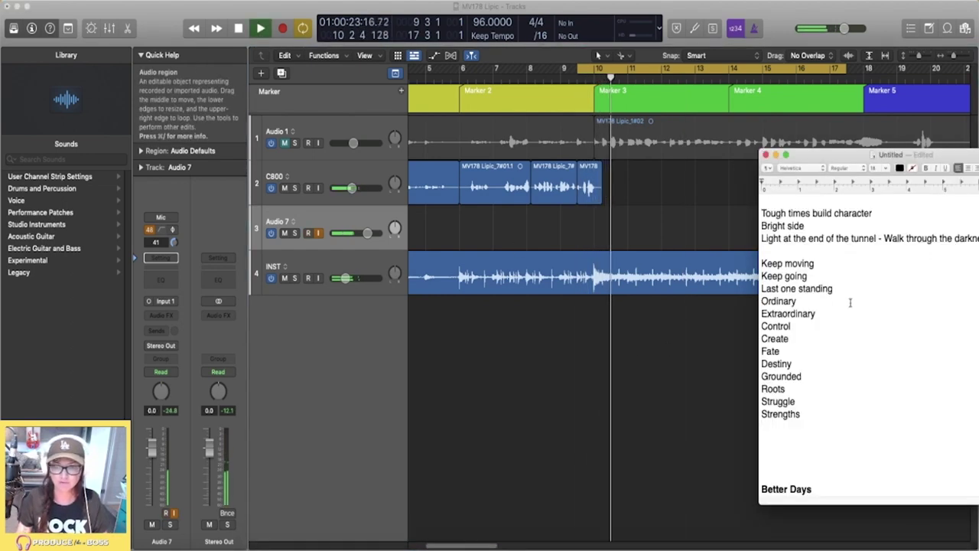
scroll(848, 302, "down", 6)
left_click(779, 338)
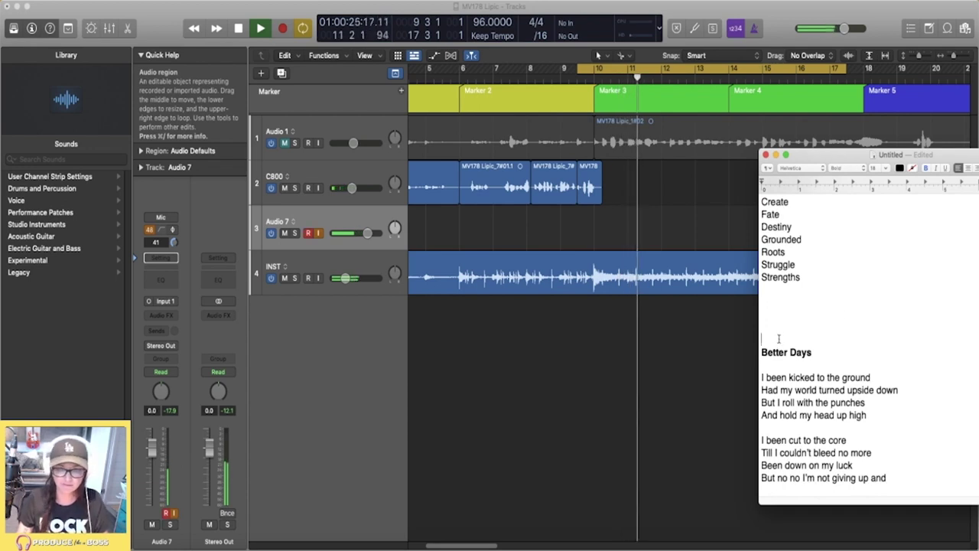
scroll(778, 338, "down", 1)
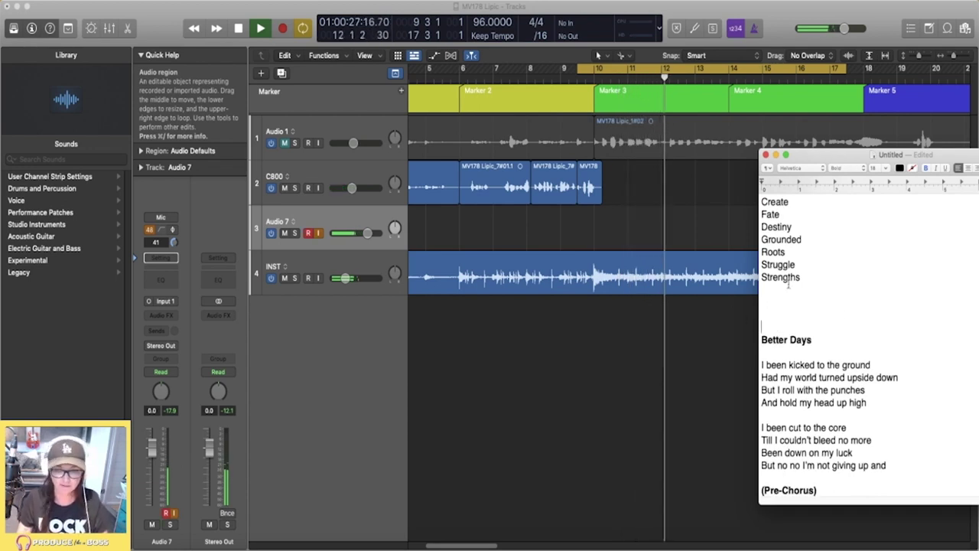
scroll(795, 291, "up", 4)
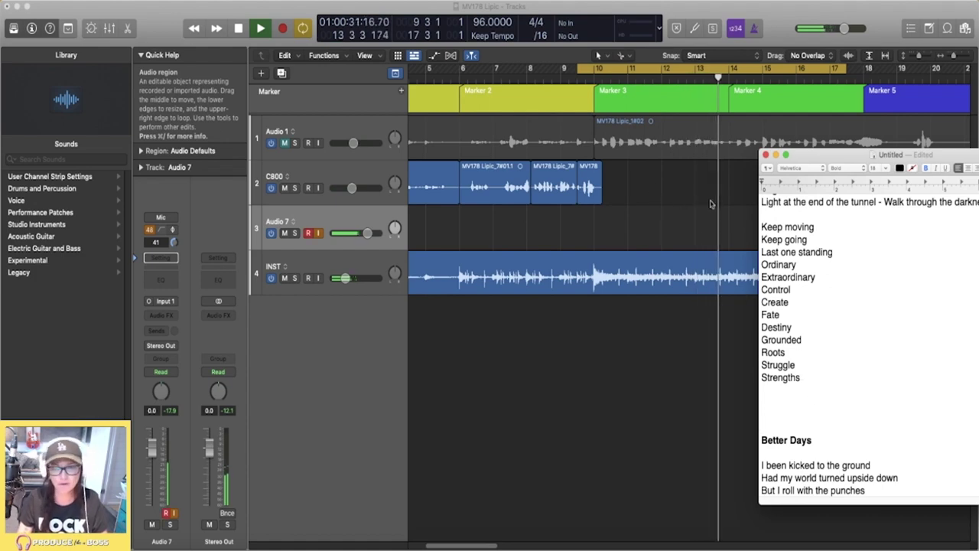
left_click(669, 209)
key("space")
key("super+Tab")
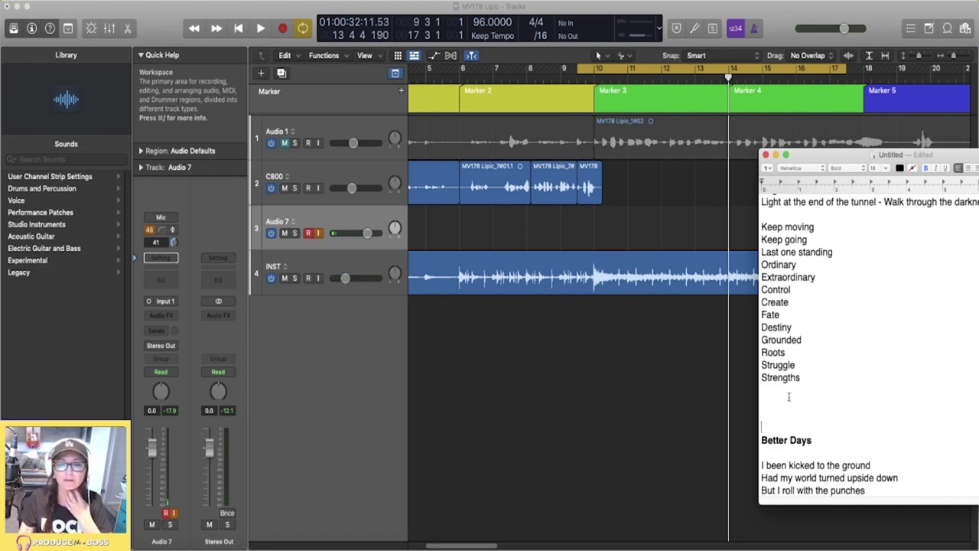
scroll(772, 401, "down", 5)
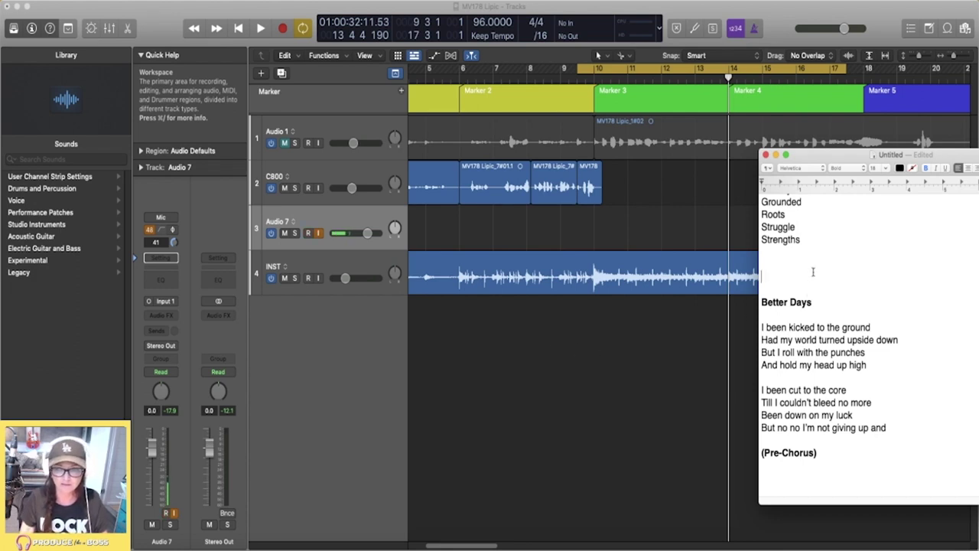
scroll(811, 275, "up", 5)
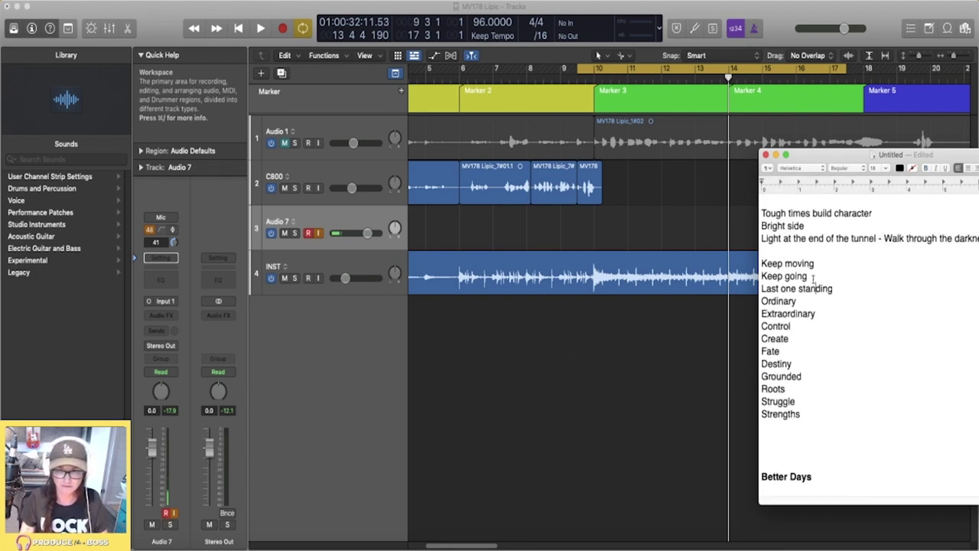
Play on through the Marker 4 section with the cycle range turned off, stopping at bar 17.
key("space")
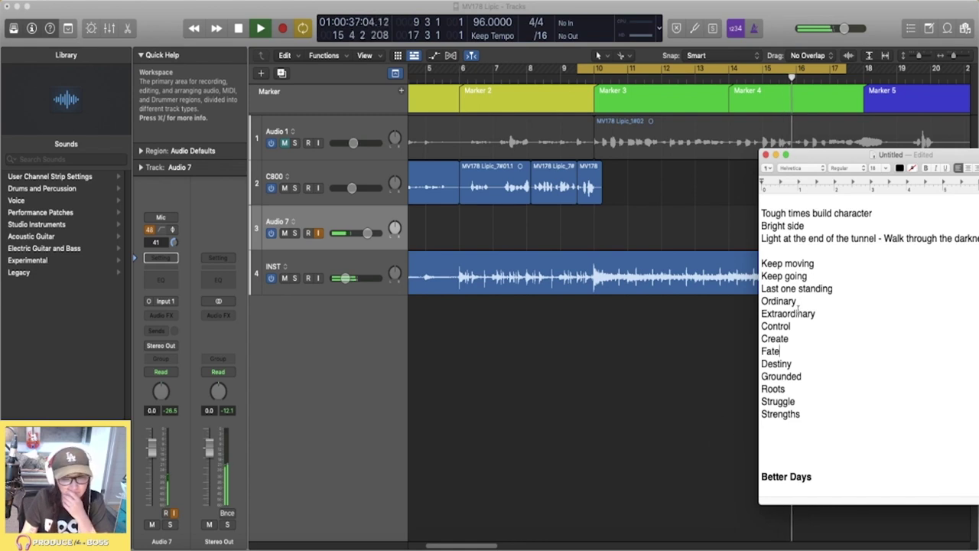
left_click(813, 70)
left_click(812, 71)
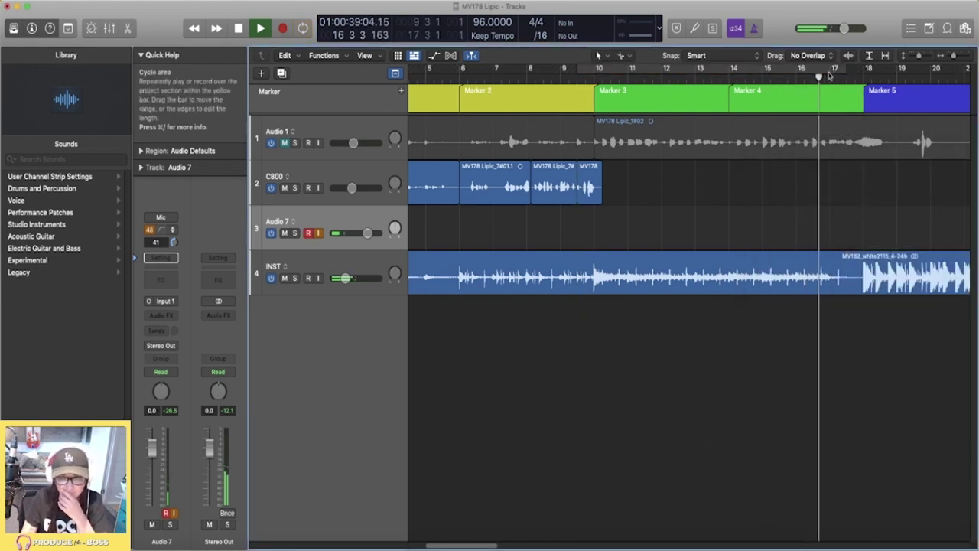
key("space")
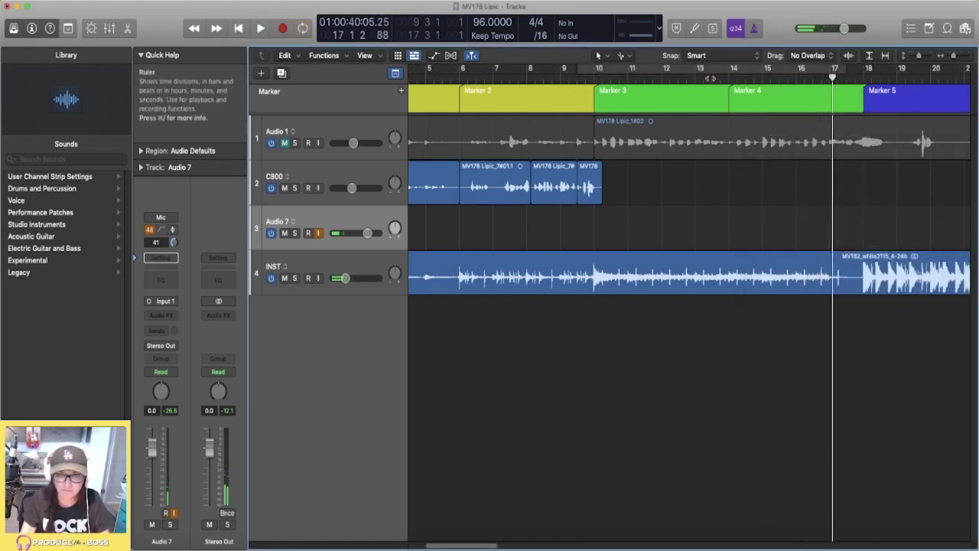
Unmute the Audio 1 track and play the end of the Marker 4 section from bar 16.
left_click(597, 79)
left_click(813, 78)
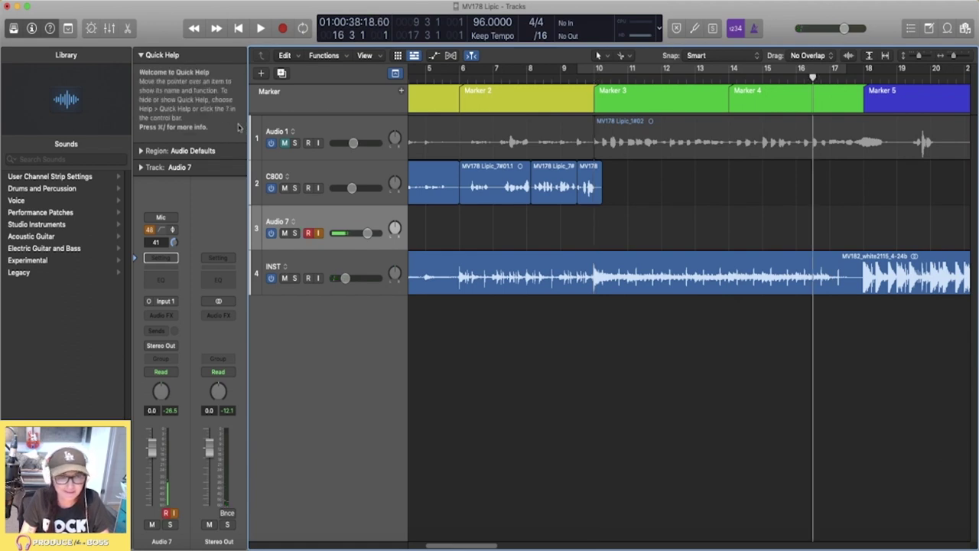
left_click(285, 143)
key("space")
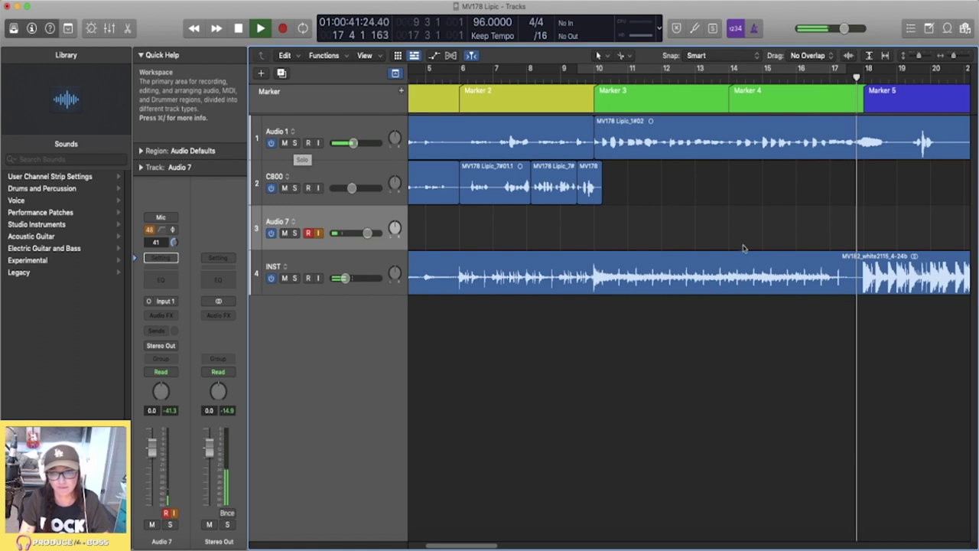
key("space")
Add the line "I will see" to the lyrics document, leaving blank lines below the "(Pre-Chorus)" heading.
key("super+Tab")
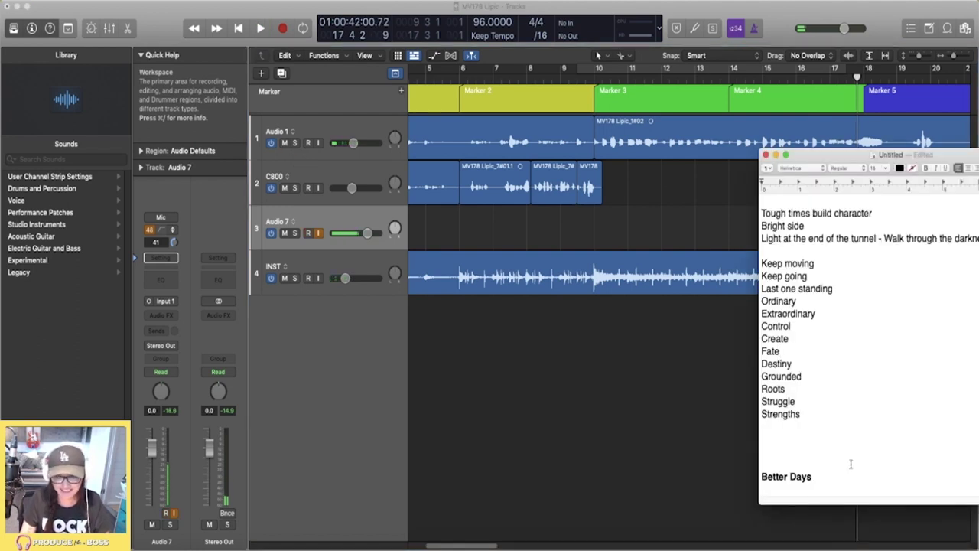
scroll(850, 463, "down", 5)
left_click_drag(854, 465, 834, 457)
left_click(802, 455)
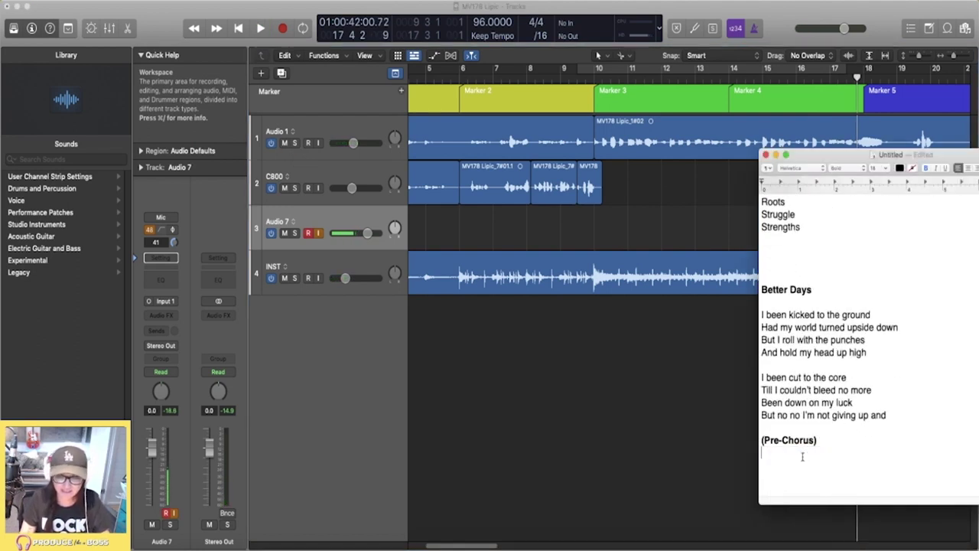
key("Return")
key("Return")
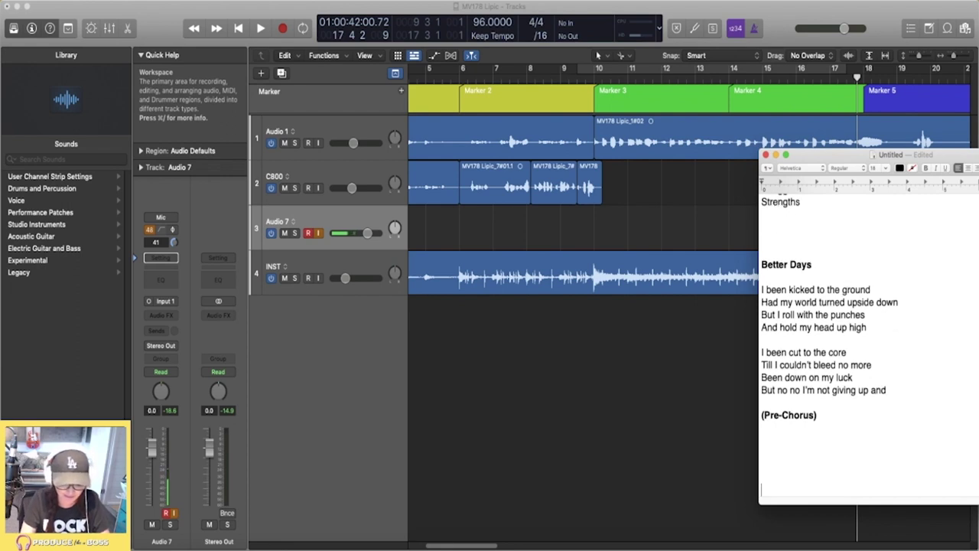
type("There")
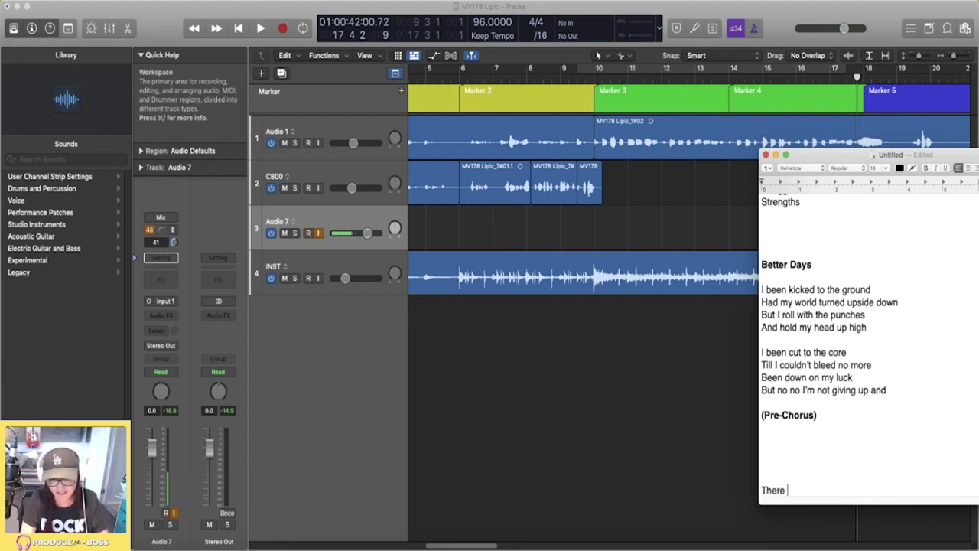
key("BackSpace")
key("BackSpace")
key("BackSpace")
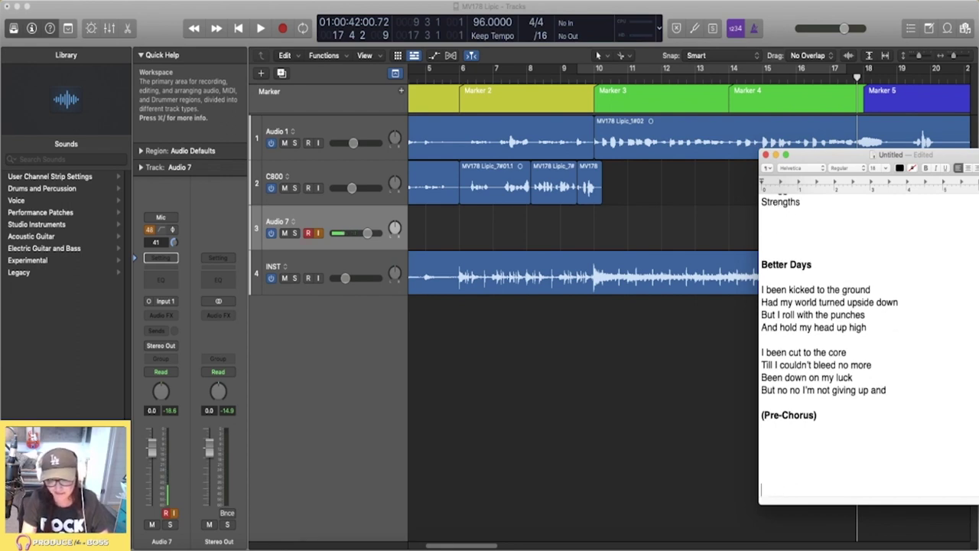
type("I will see")
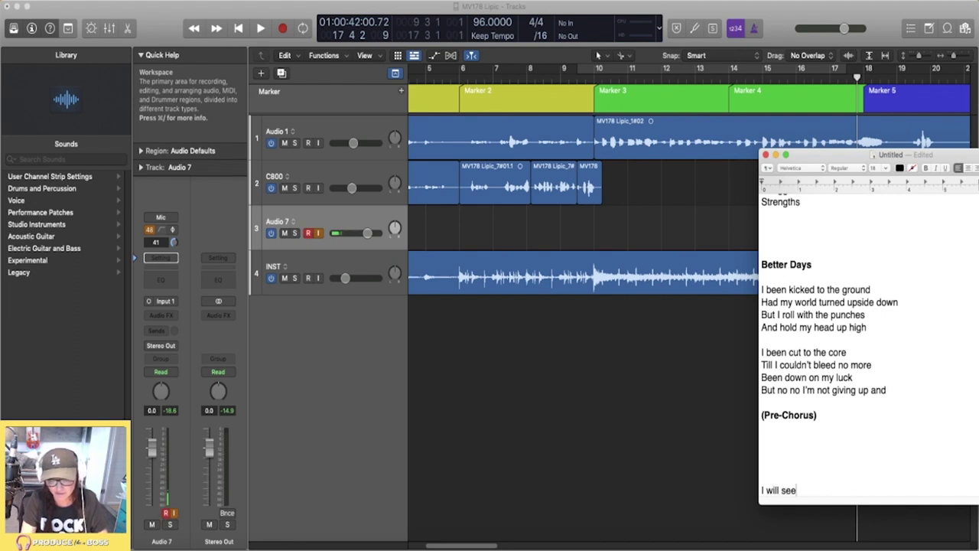
Add a bold "(Chorus)" heading below "I will see", with the line "Better Days" under it.
key("Return")
type("(Chorus)")
key("Return")
type("Better Days")
left_click_drag(796, 466, 742, 473)
key("super+b")
left_click(780, 390)
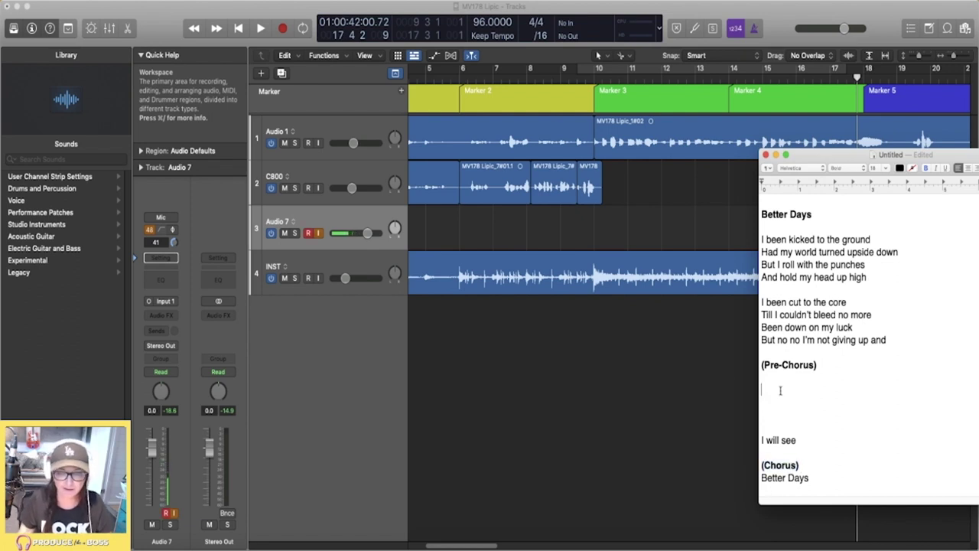
Set the cycle range from bar 10 to bar 24 and play it while rereading the idea list.
left_click(612, 207)
key("space")
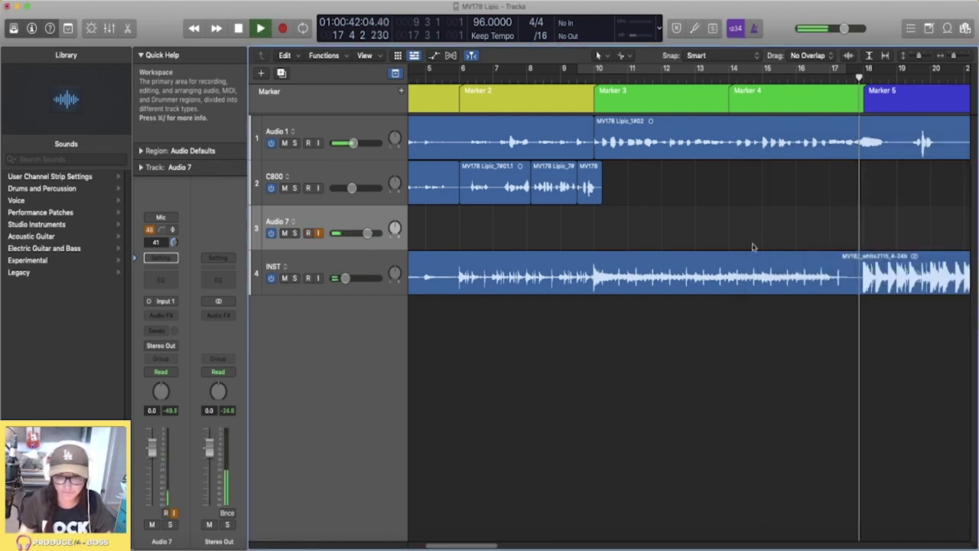
left_click_drag(597, 73, 928, 77)
key("super+Tab")
scroll(958, 282, "up", 5)
scroll(958, 282, "up", 1)
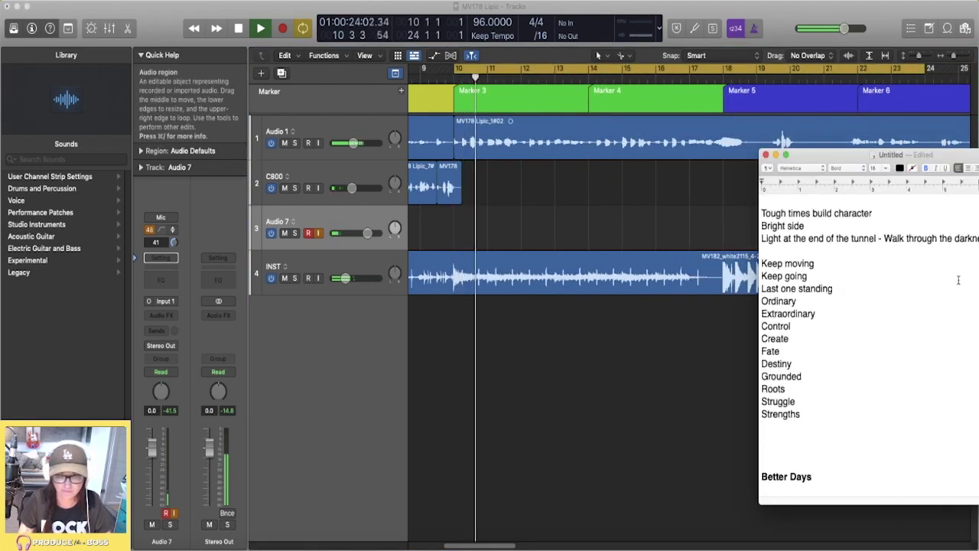
left_click(536, 220)
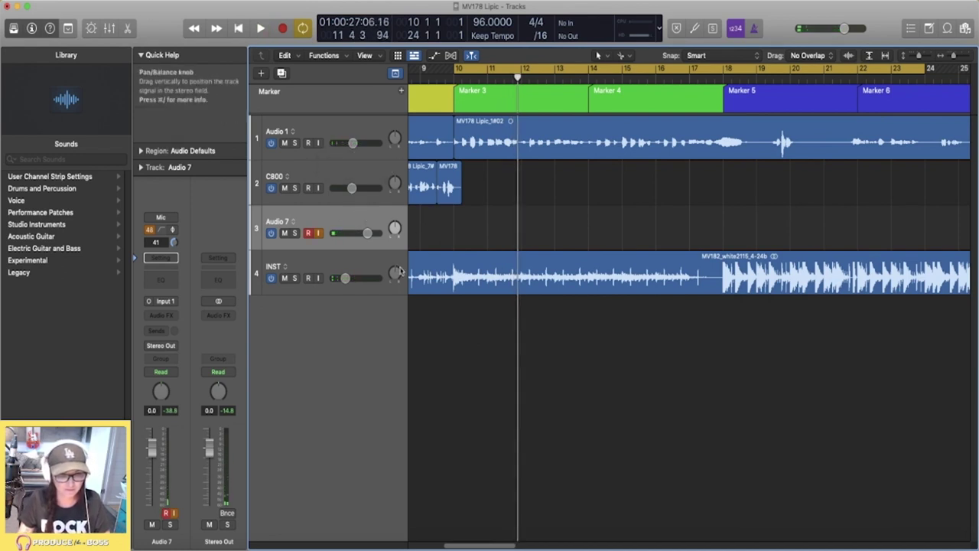
Write the pre-chorus lines "Life can be so damn demanding" and "But I will be the last one standing".
key("super+Tab")
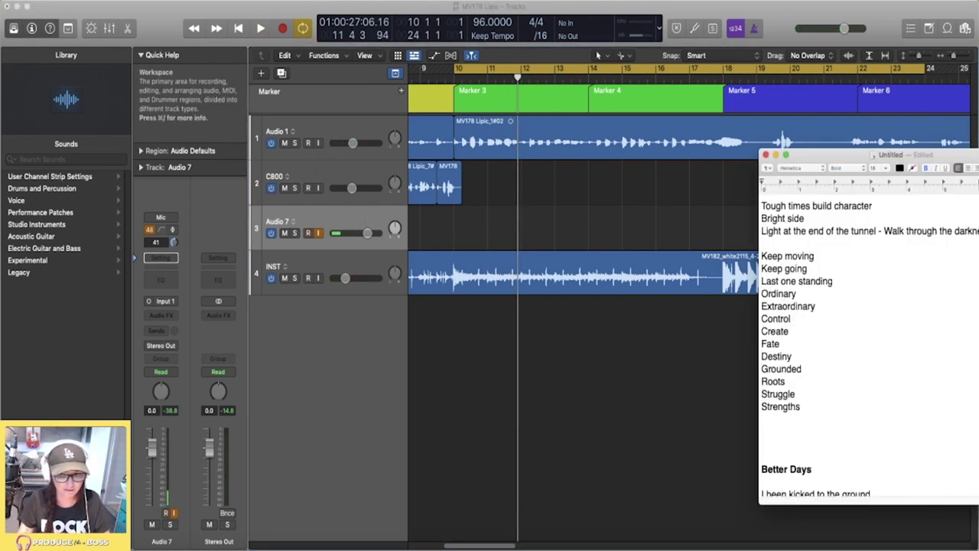
scroll(830, 331, "down", 3)
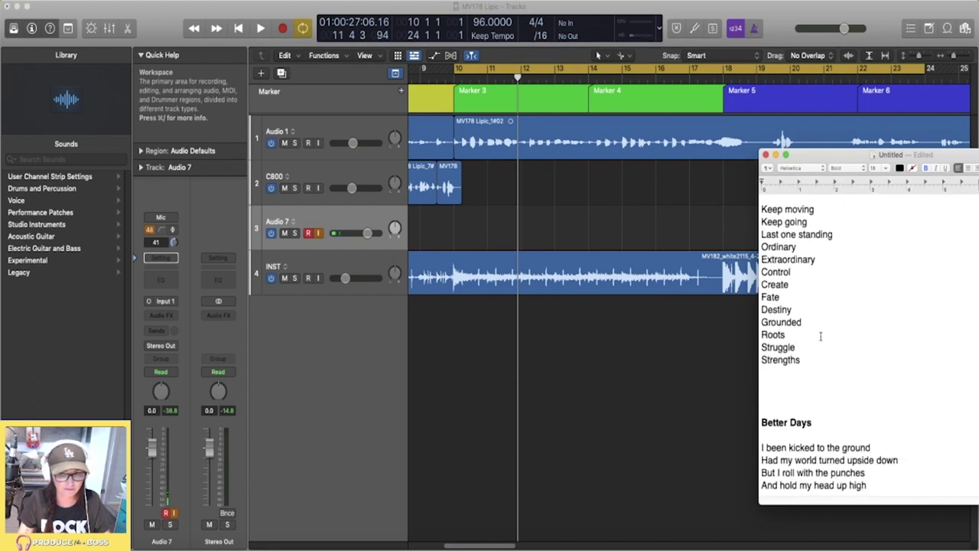
scroll(799, 373, "down", 5)
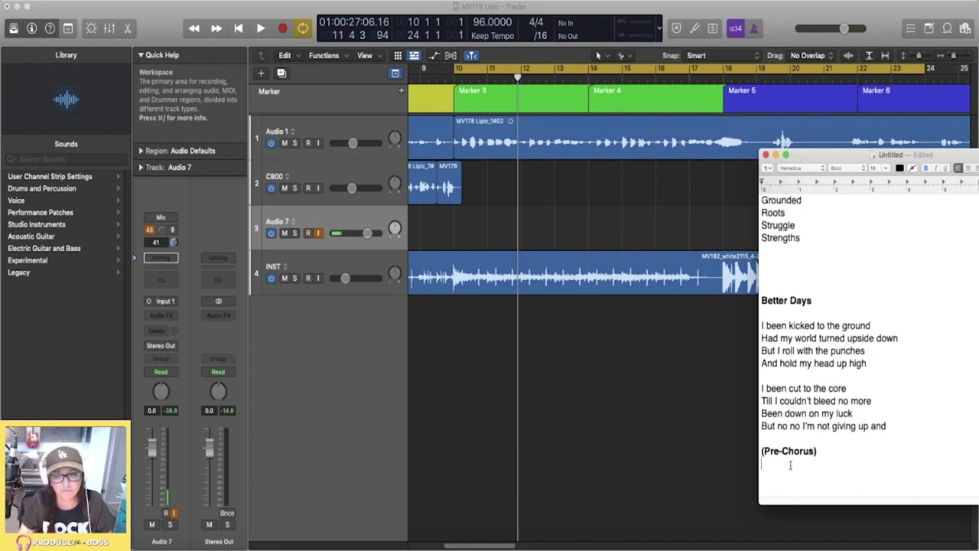
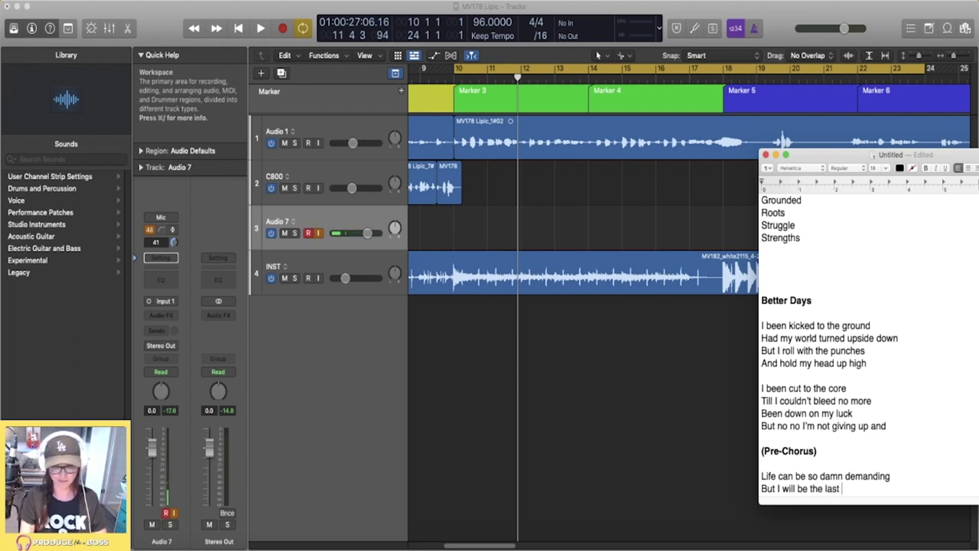
key("Return")
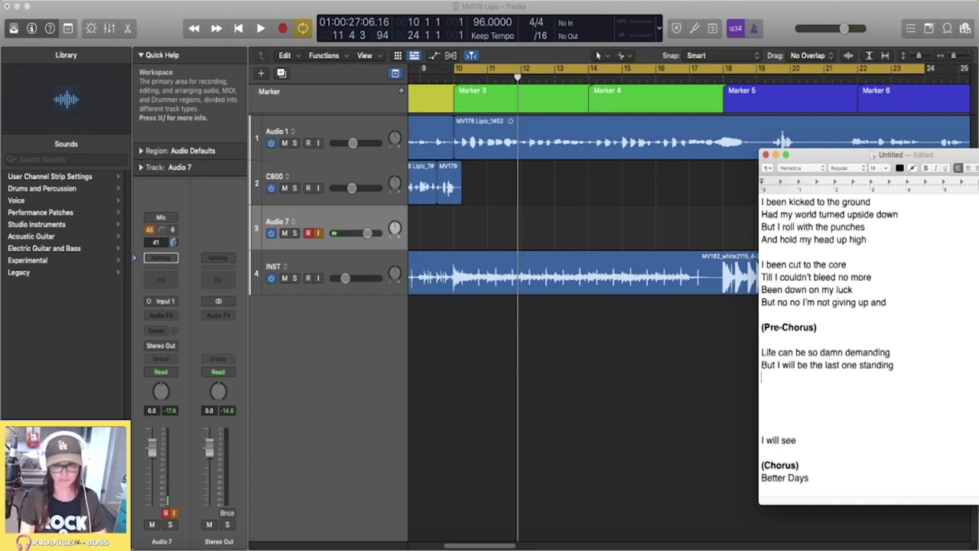
Play the cycled section from bar 10 while rereading the verse and pre-chorus lyrics.
scroll(856, 451, "up", 3)
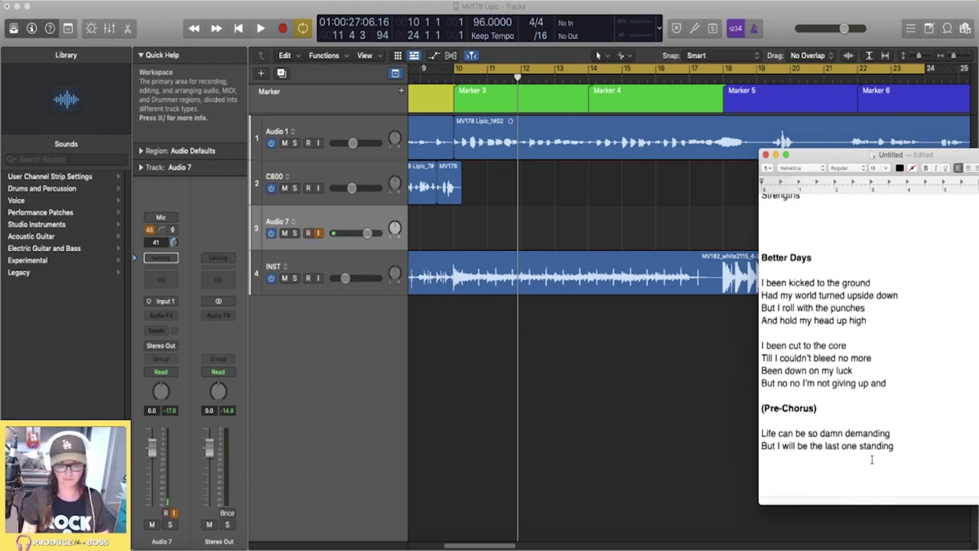
left_click(574, 186)
key("space")
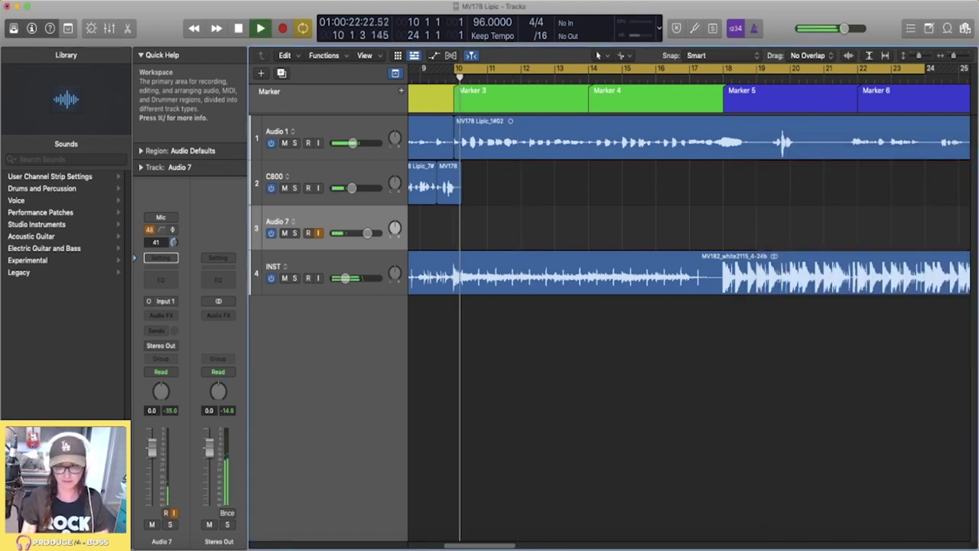
key("super+Tab")
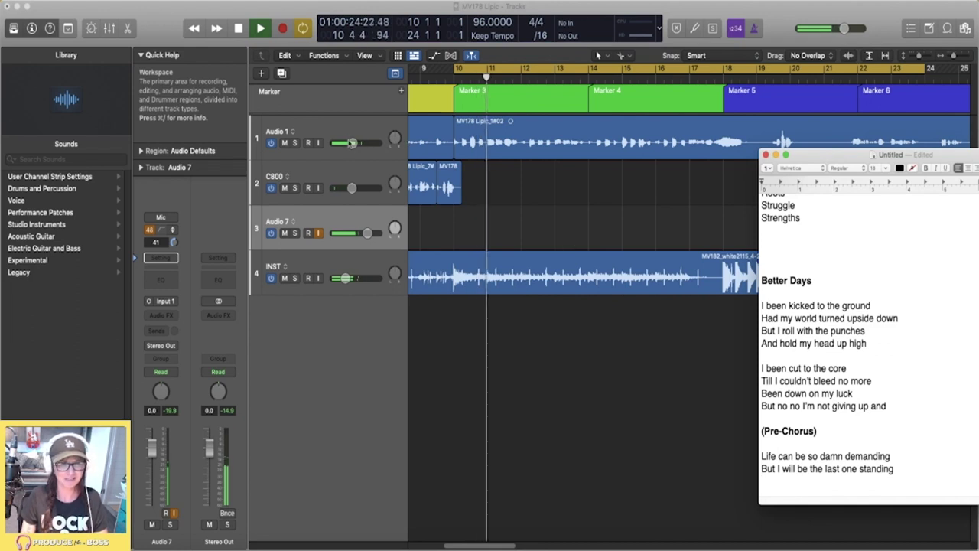
key("super+Tab")
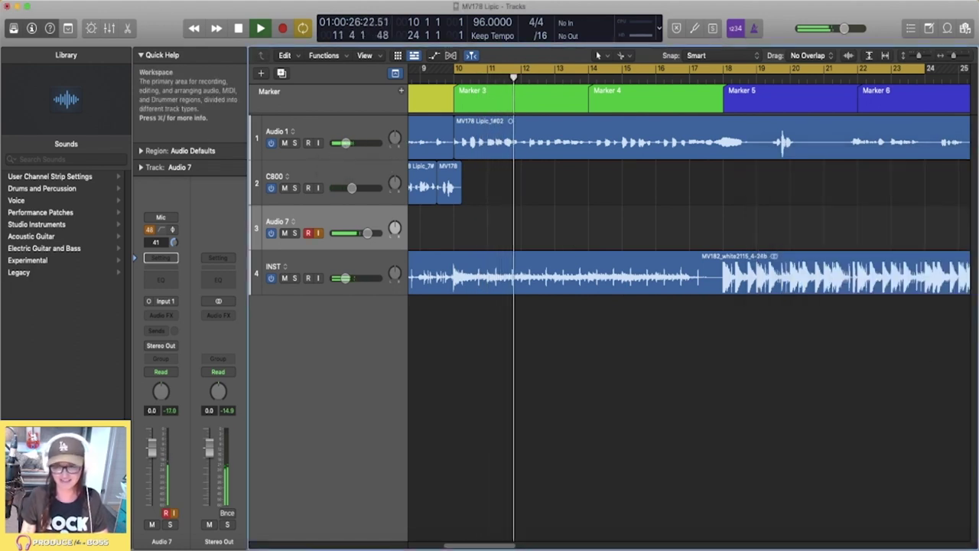
key("super+Tab")
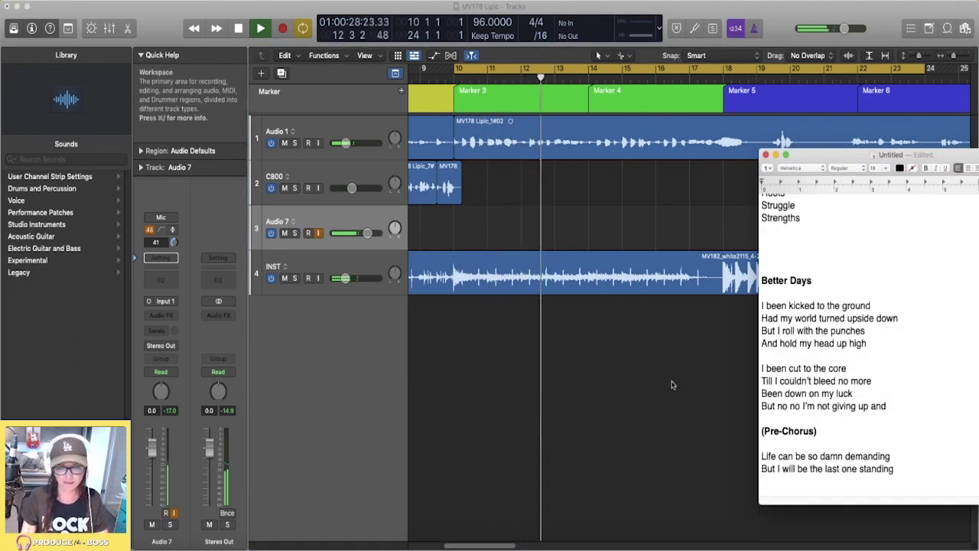
Stop playback and reword the pre-chorus lines as "When life get's so damn demanding" and "I will be the last one standing".
key("super+Tab")
key("space")
key("super+Tab")
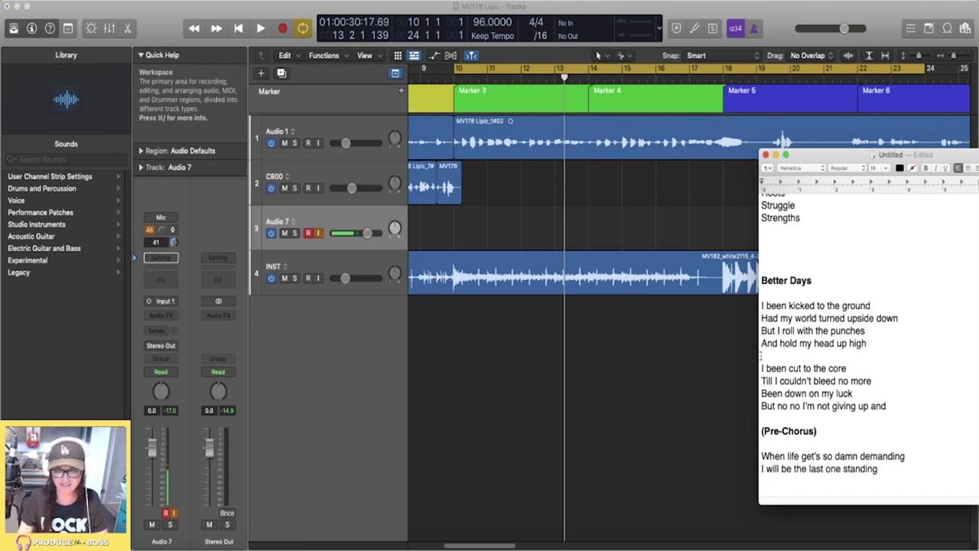
Play the cycled section again and mute the Audio 1 track.
left_click(655, 180)
key("space")
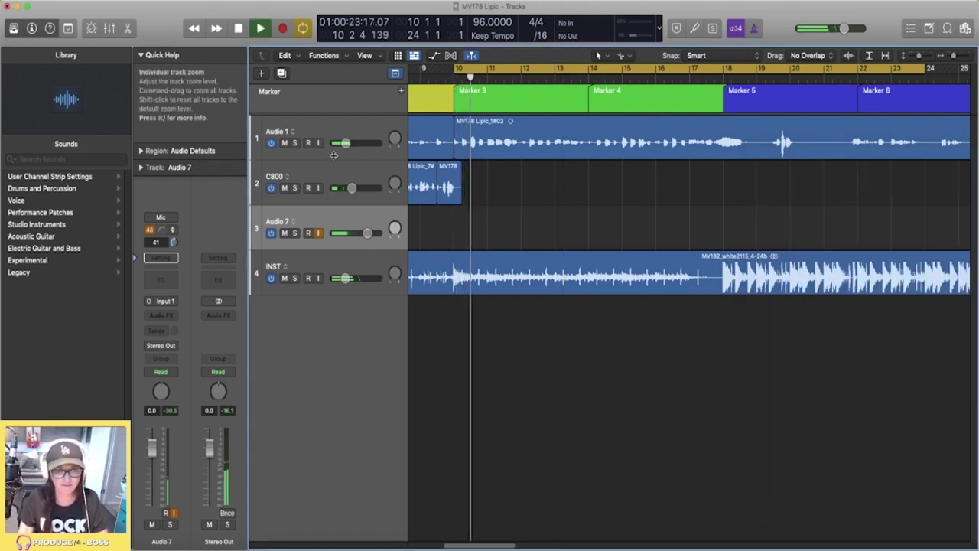
left_click(284, 143)
key("super+Tab")
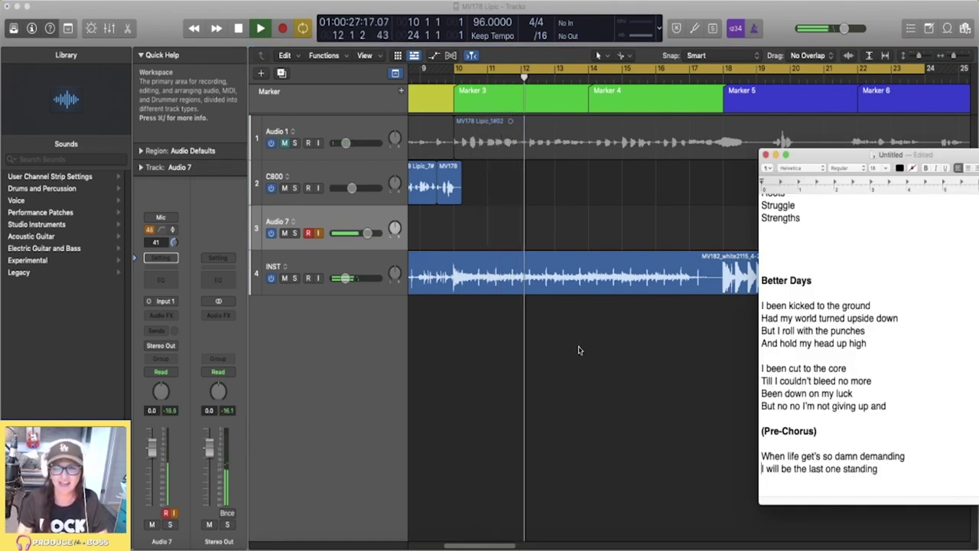
Reread the idea list above the "Better Days" lyrics for further pre-chorus material.
left_click(868, 158)
scroll(834, 306, "up", 5)
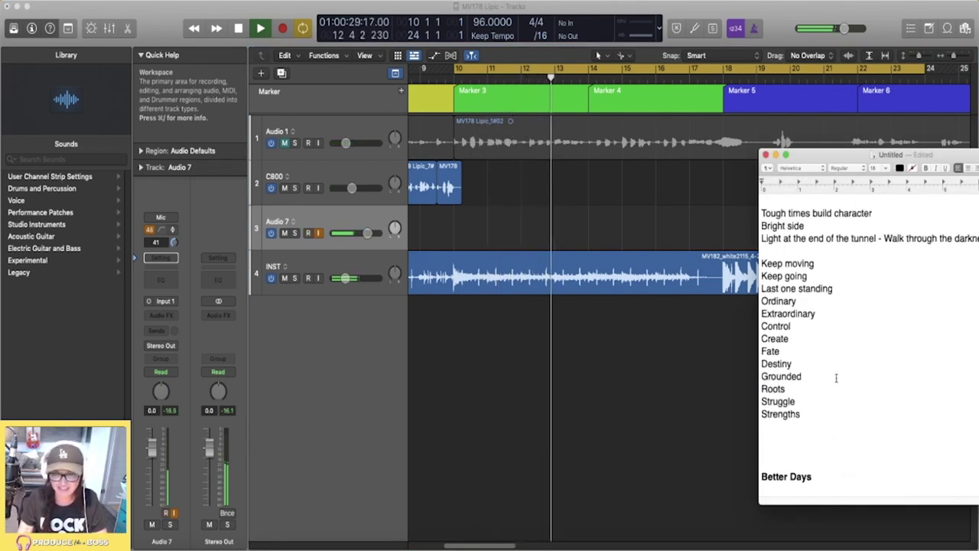
scroll(834, 374, "down", 2)
scroll(841, 405, "down", 1)
scroll(844, 425, "up", 1)
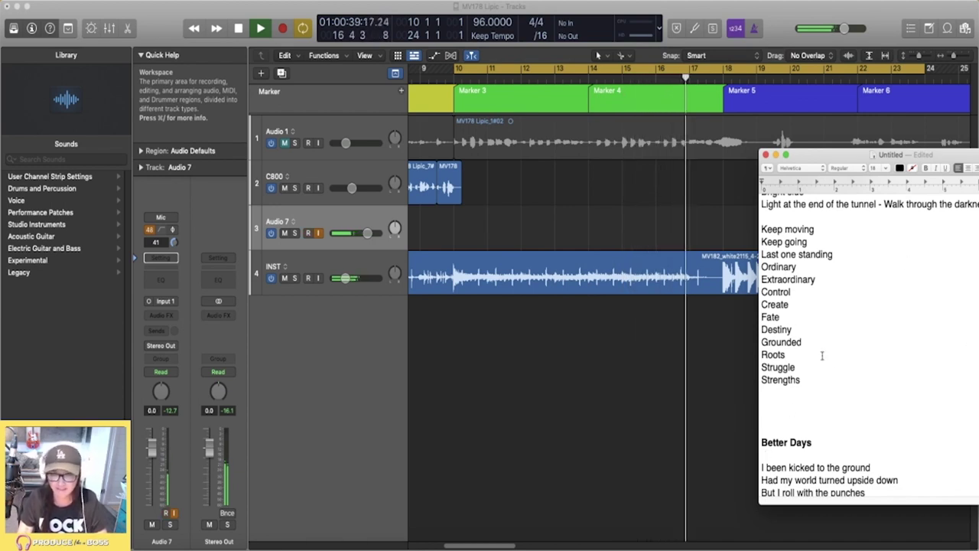
Lower the Audio 7 track volume to -2.3 dB and stop playback.
left_click(676, 369)
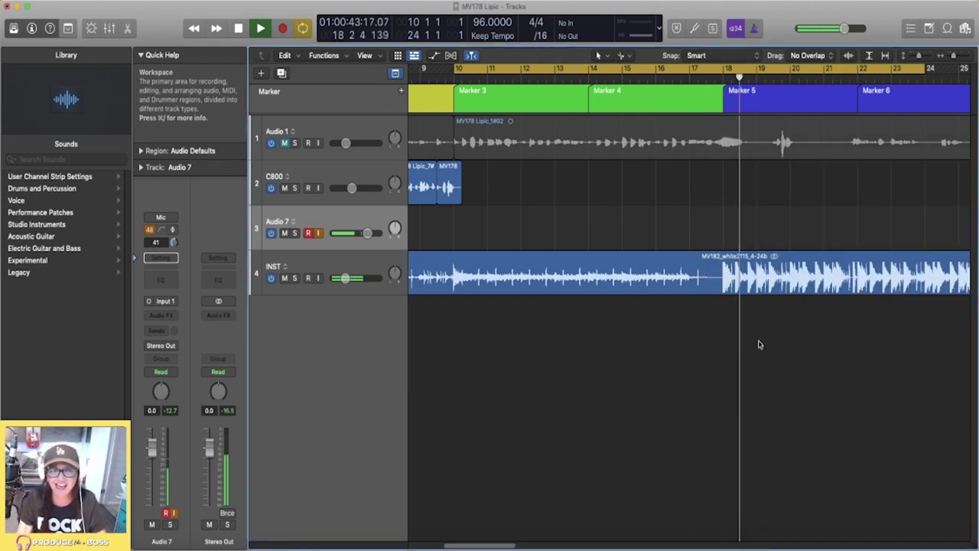
left_click_drag(367, 232, 361, 233)
key("space")
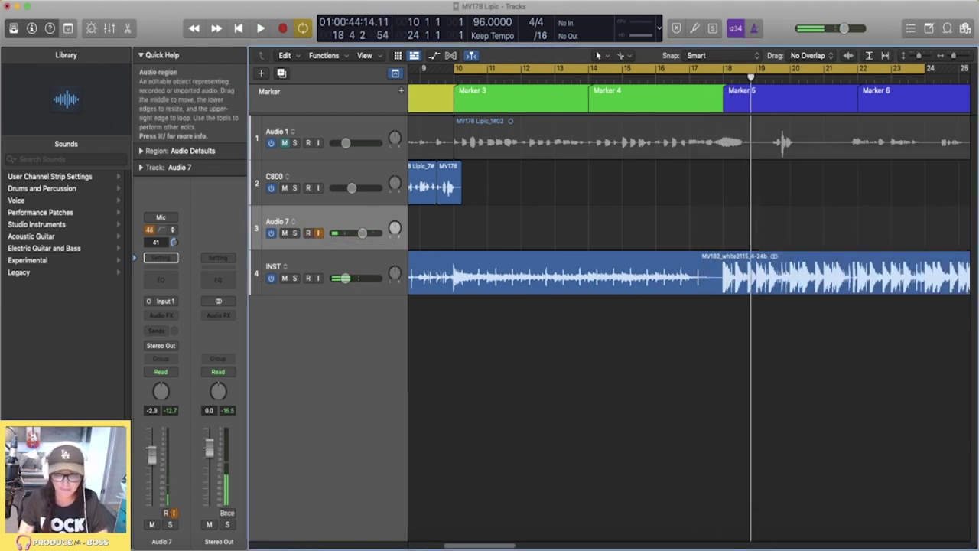
Add the pre-chorus lines "I'm the master of my fate" and "And I know soon that I will see" below the first two.
left_click(972, 292)
scroll(917, 326, "down", 10)
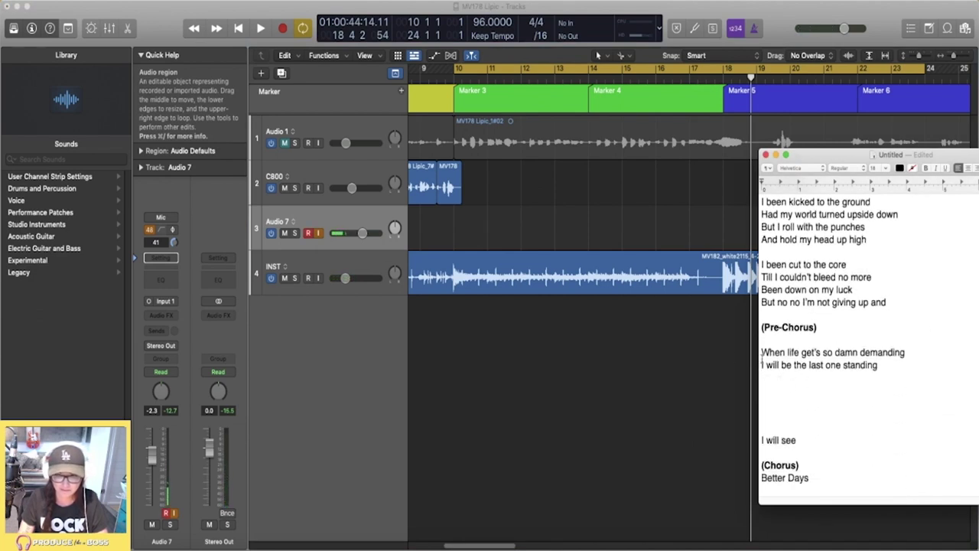
key("BackSpace")
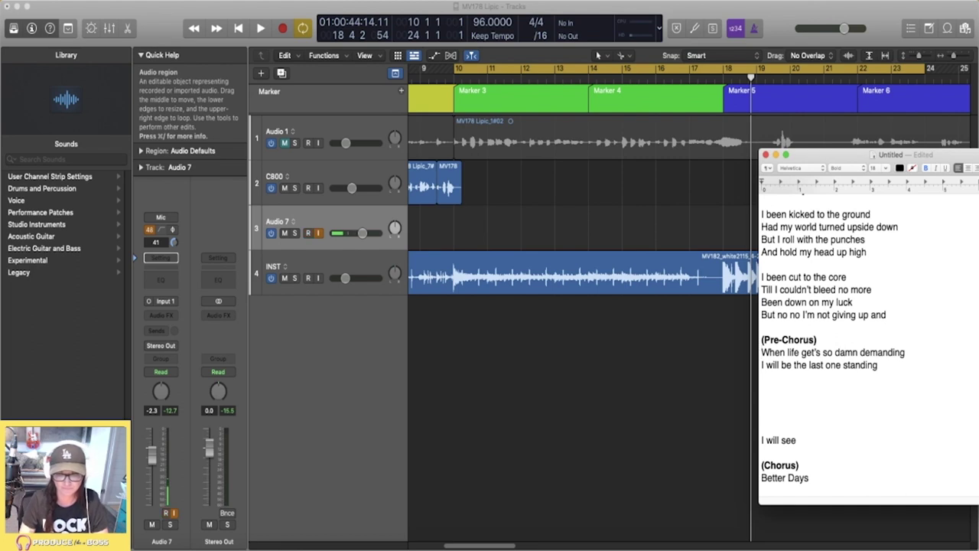
key("Return")
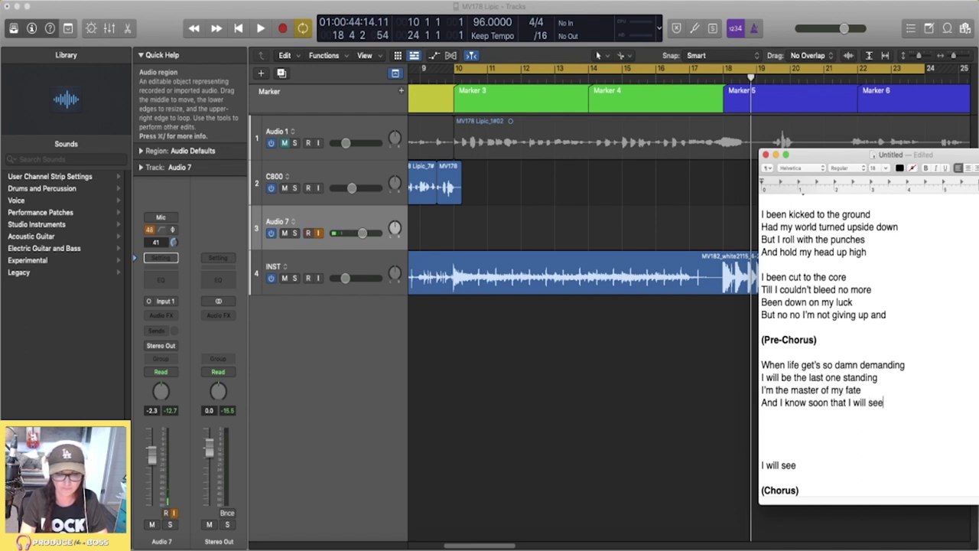
Delete the leftover "I will see" line and the extra blank lines above the "(Chorus)" heading.
left_click_drag(813, 465, 731, 455)
key("BackSpace")
key("BackSpace")
key("BackSpace")
key("BackSpace")
key("BackSpace")
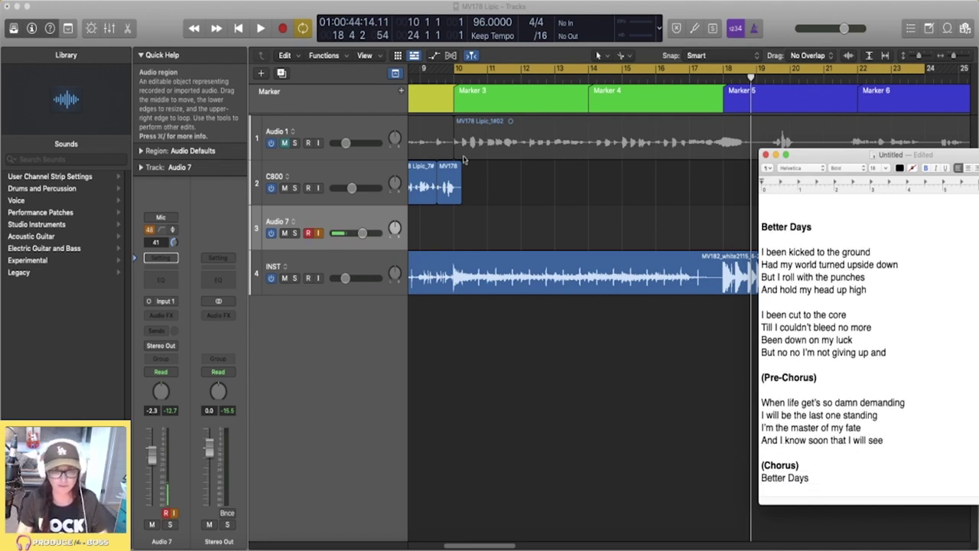
Record a pre-chorus vocal take on the Audio 7 track from bar 10, following the lyrics document, and stop past bar 18.
left_click(438, 220)
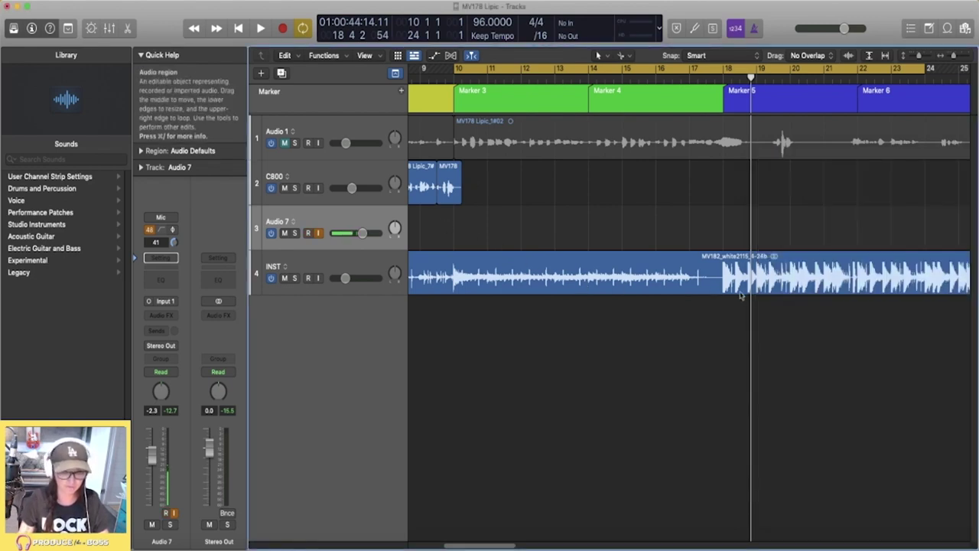
key("r")
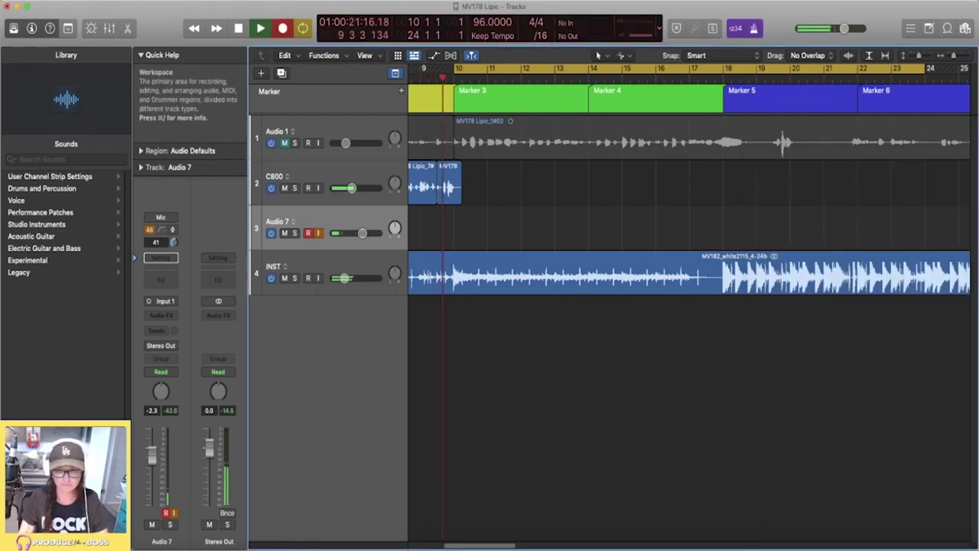
key("super+Tab")
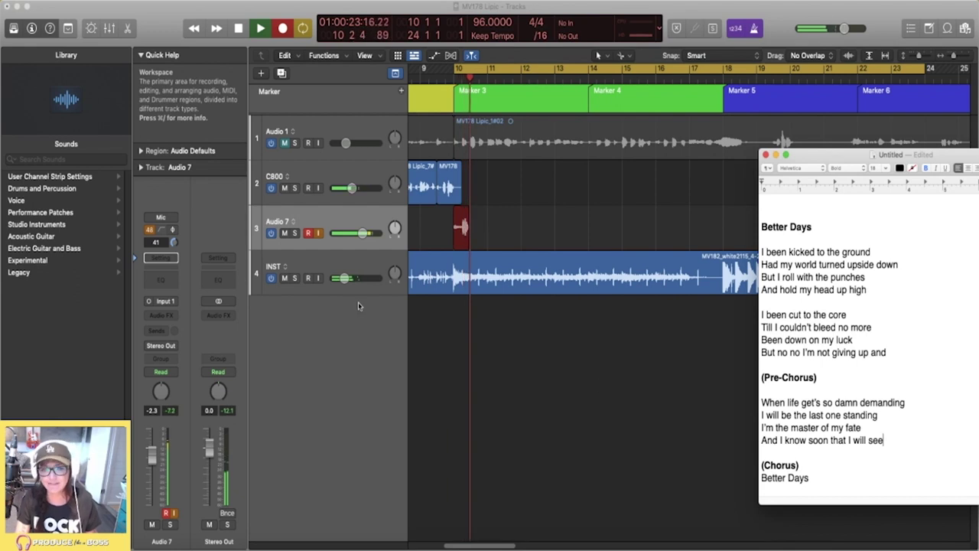
left_click(358, 306)
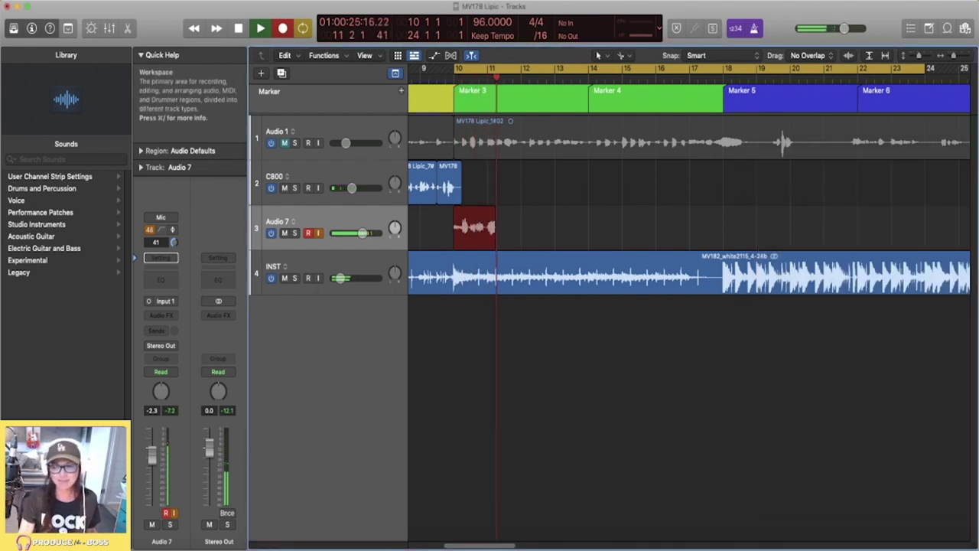
key("super+Tab")
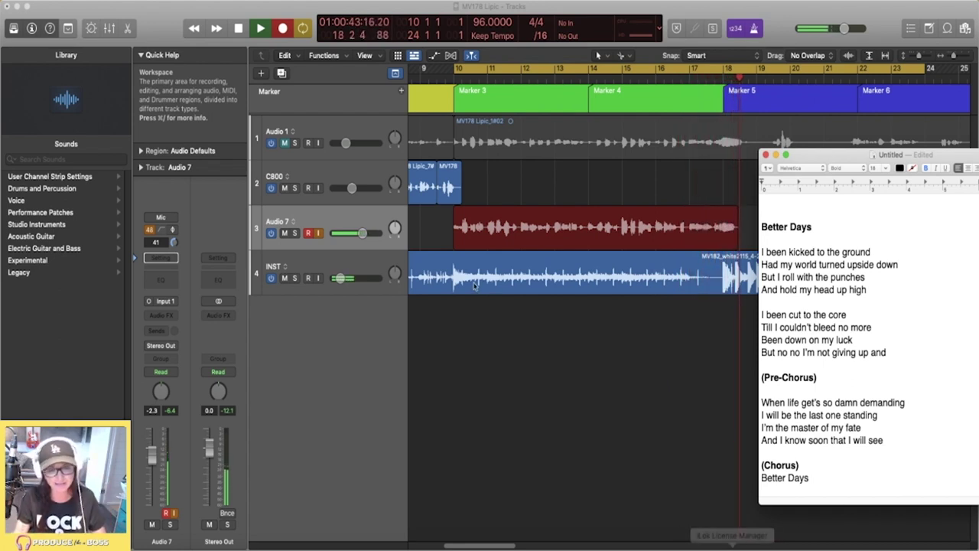
left_click(497, 193)
key("space")
Play back the new take and lower the Audio 7 track volume to -11.4 dB.
key("space")
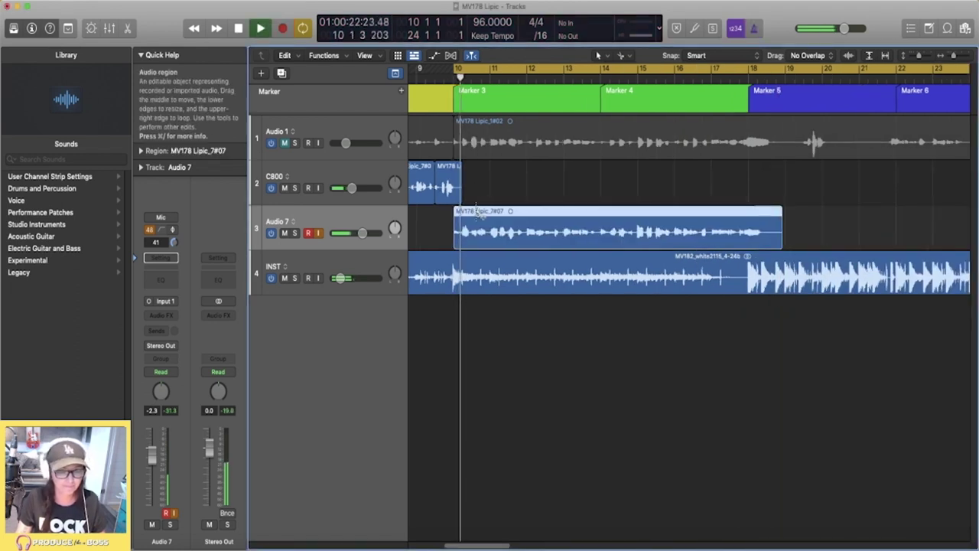
left_click_drag(362, 233, 349, 233)
key("space")
Select the C800 track, turn off cycle mode and play from just before bar 10.
left_click(360, 170)
key("space")
key("space")
key("c")
key("space")
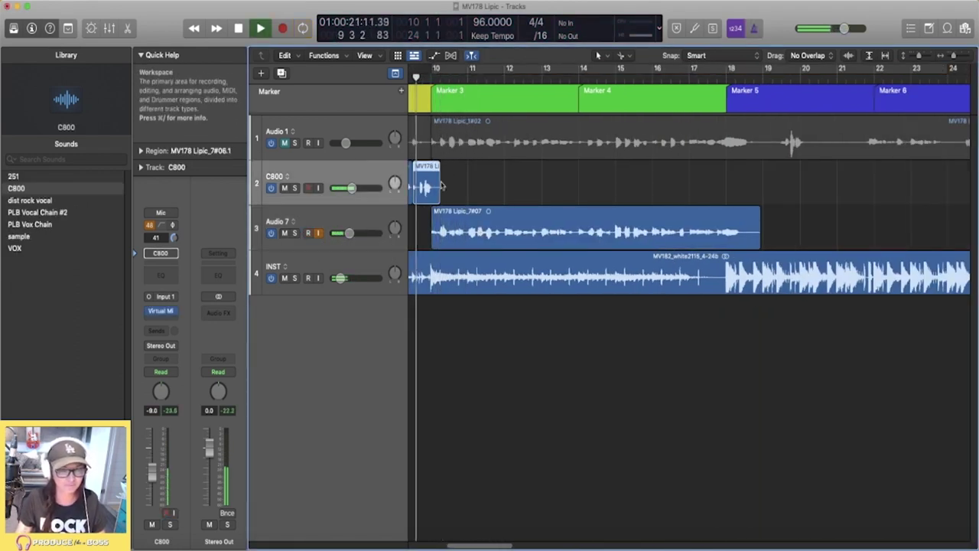
Move the recorded pre-chorus take from Audio 7 up to the C800 track, starting at bar 10.
key("super+Right")
key("super+Right")
key("super+Right")
left_click_drag(464, 217, 453, 197)
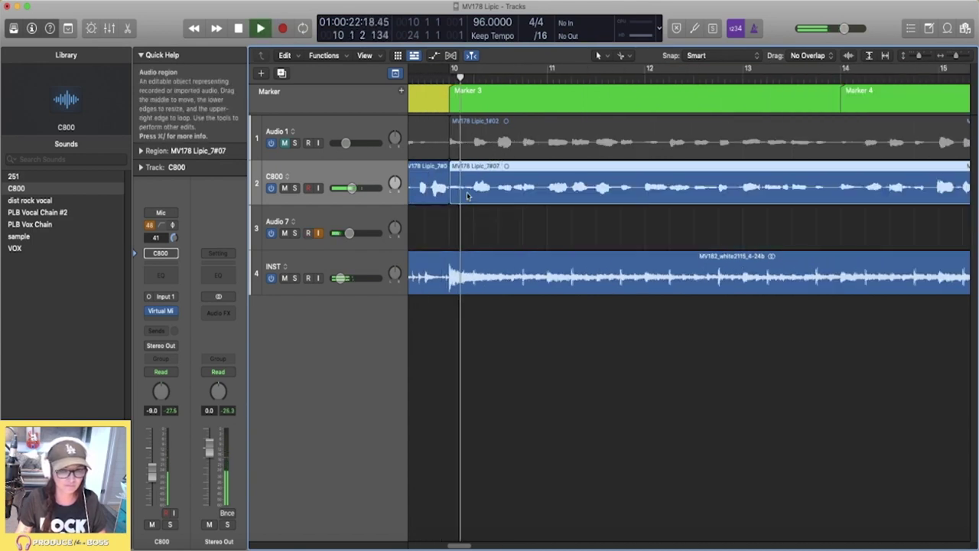
Adjust the left edge of the pre-chorus region on the C800 track at bar 10.
key("super+Right")
key("super+Right")
scroll(497, 210, "left", 5)
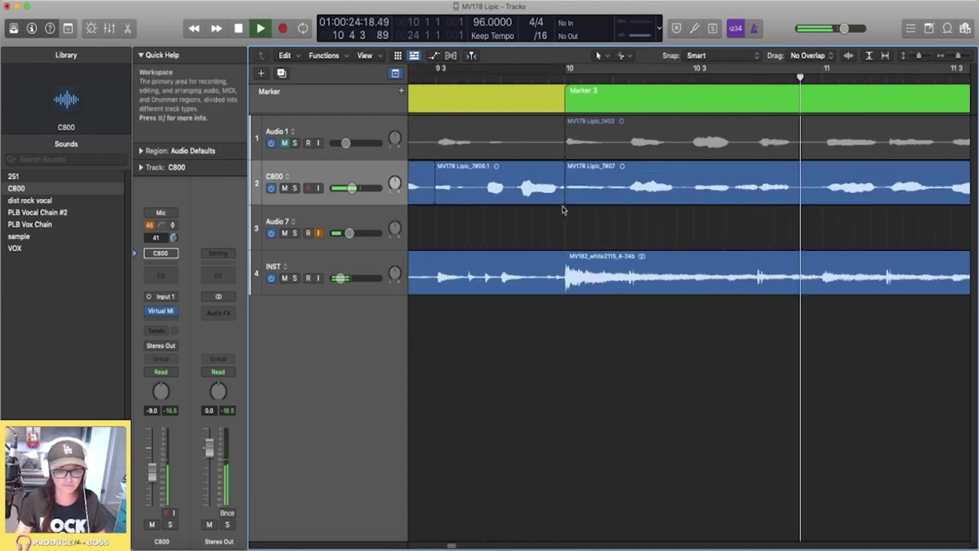
left_click_drag(566, 201, 566, 202)
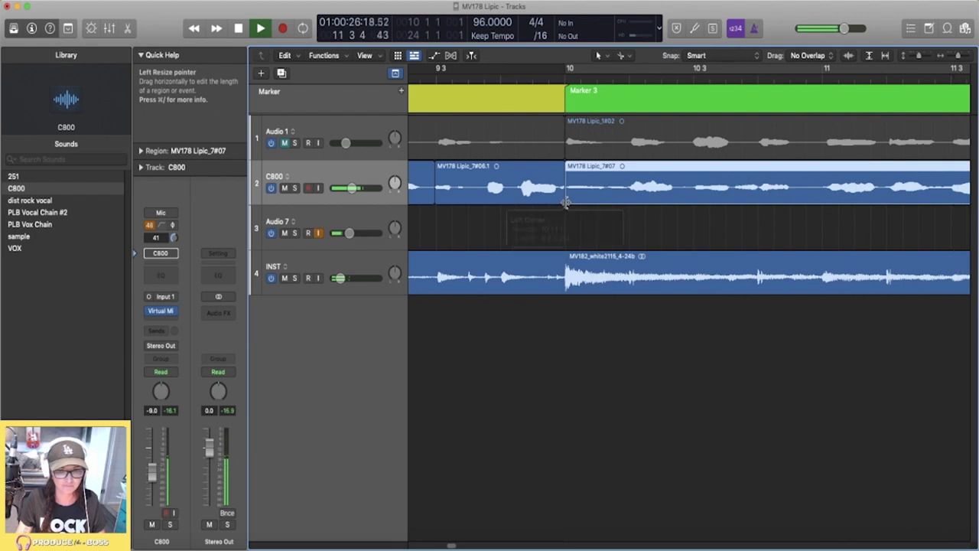
Play the transition into the pre-chorus, lower the C800 track to -13.8 dB and raise the INST track volume slightly.
left_click(514, 80)
key("super+Left")
key("super+Left")
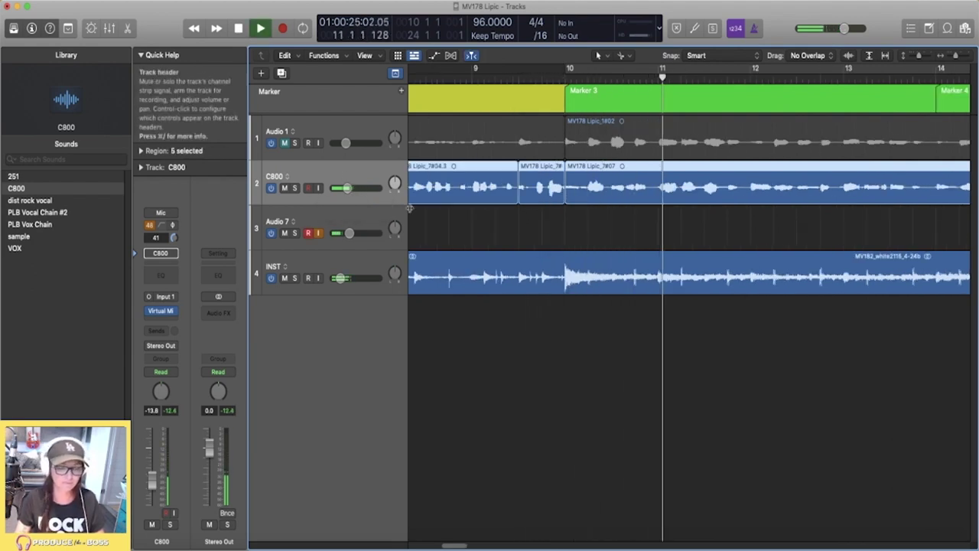
left_click(499, 227)
key("super+Left")
key("super+Left")
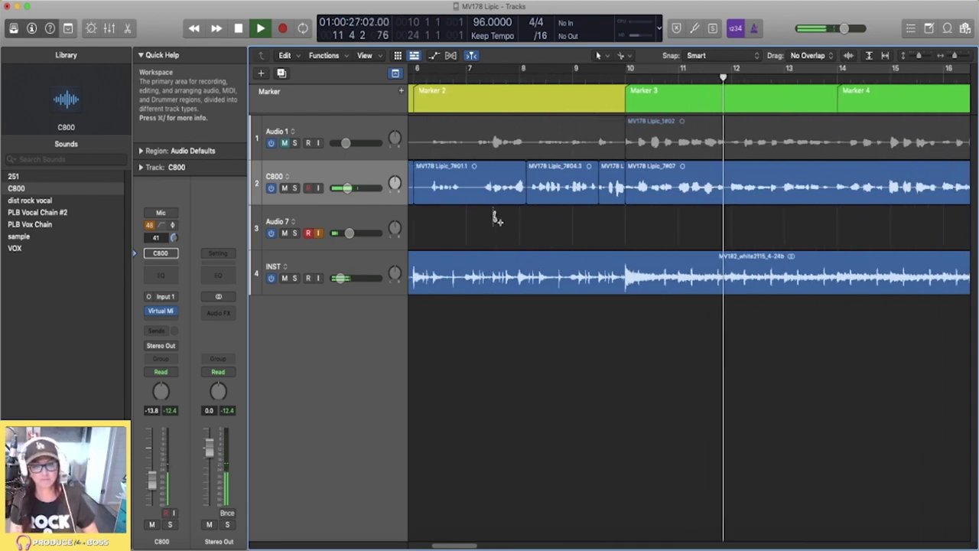
left_click_drag(340, 278, 345, 279)
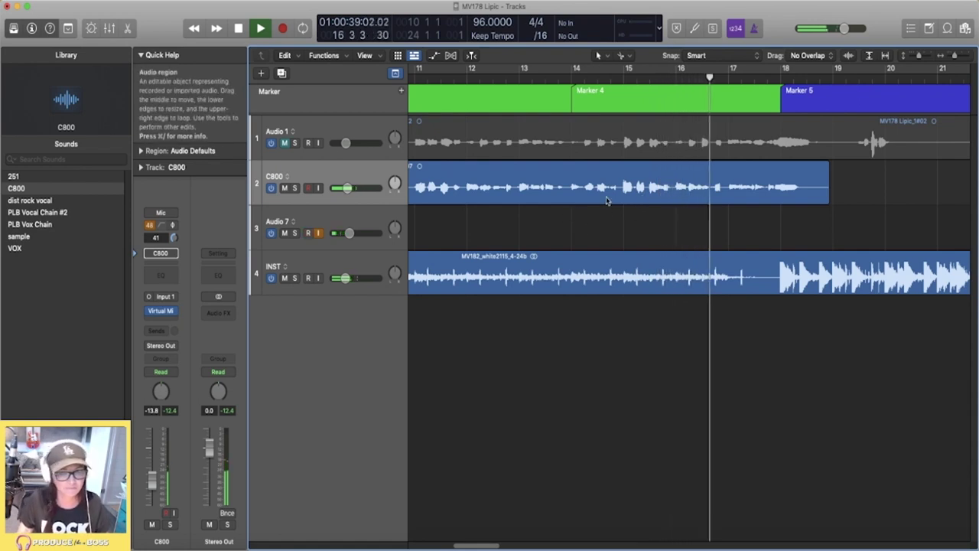
Stop playback, split the C800 pre-chorus region at bar 17 and delete the part after it.
key("space")
left_click(728, 202, "super")
key("BackSpace")
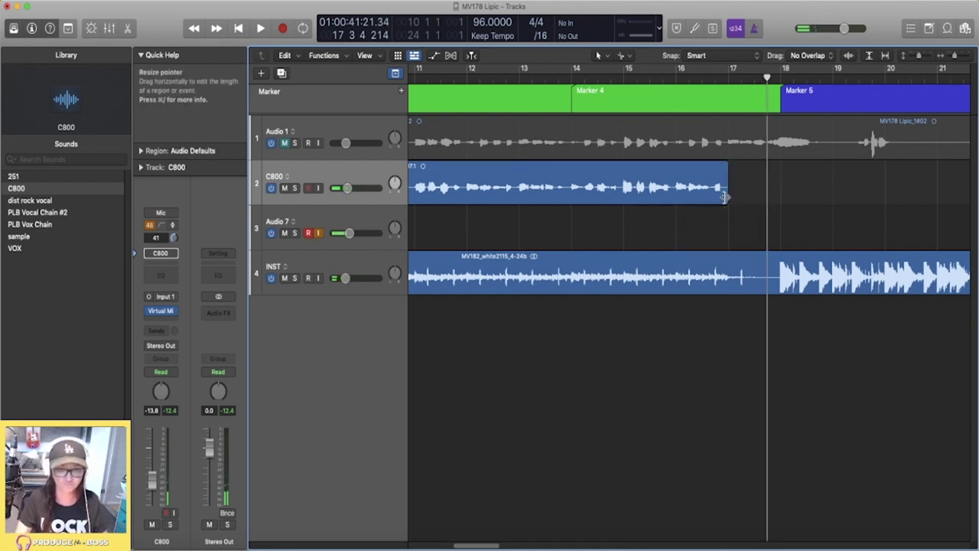
Play from bar 14 and punch in a new vocal ending on the Audio 7 track, running past bar 18.
left_click(573, 77)
key("space")
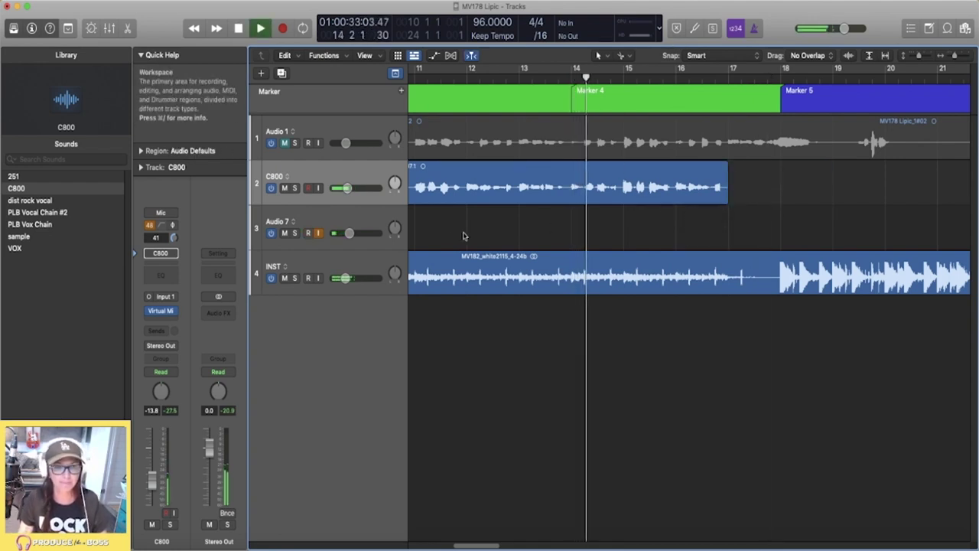
left_click(367, 220)
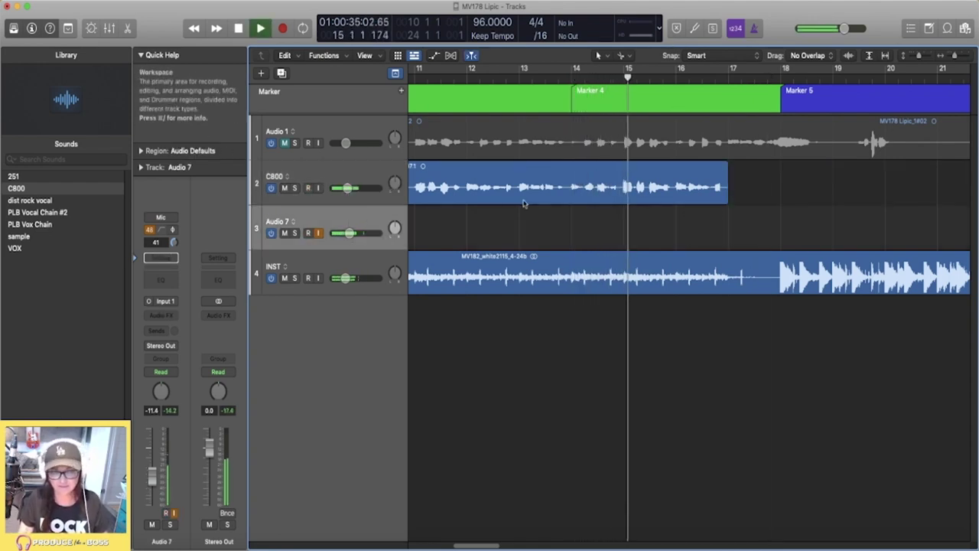
key("r")
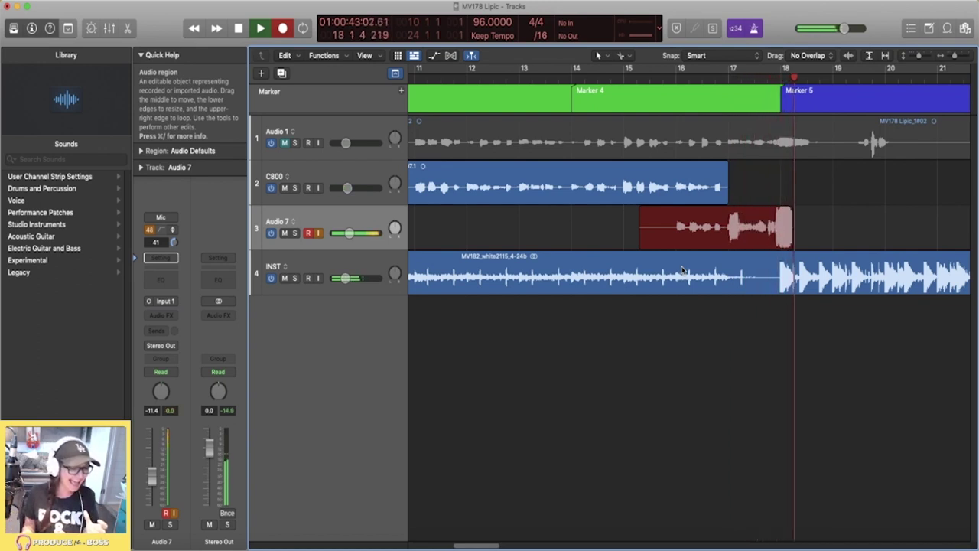
key("space")
Split the new take at bar 17, move its ending to the C800 track and delete the remaining piece from Audio 7.
key("space")
left_click(728, 221, "super")
left_click_drag(738, 220, 734, 181)
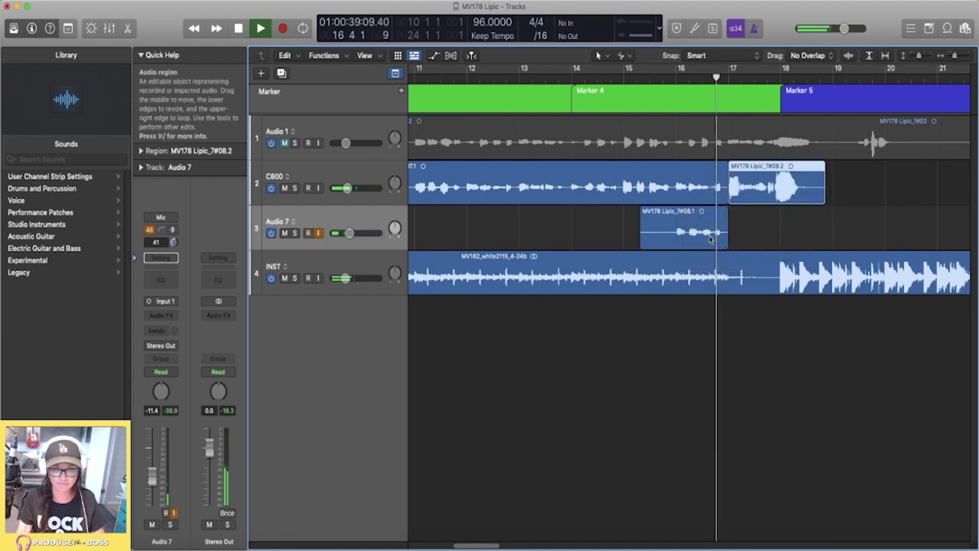
left_click(709, 239)
key("Delete")
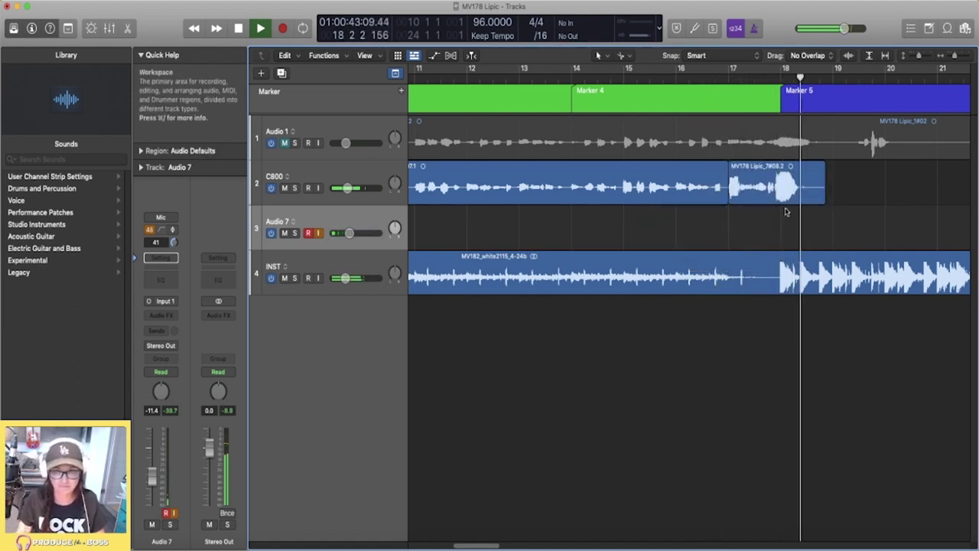
Stop playback and discard the last ending take by deleting both of its pieces from Audio 7 together with the recorded file.
key("space")
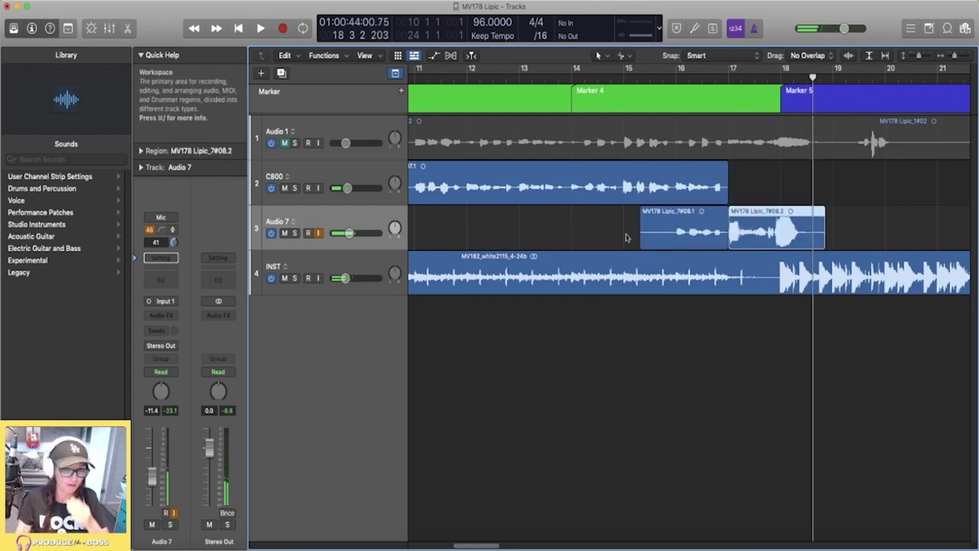
left_click_drag(632, 237, 761, 235)
key("Delete")
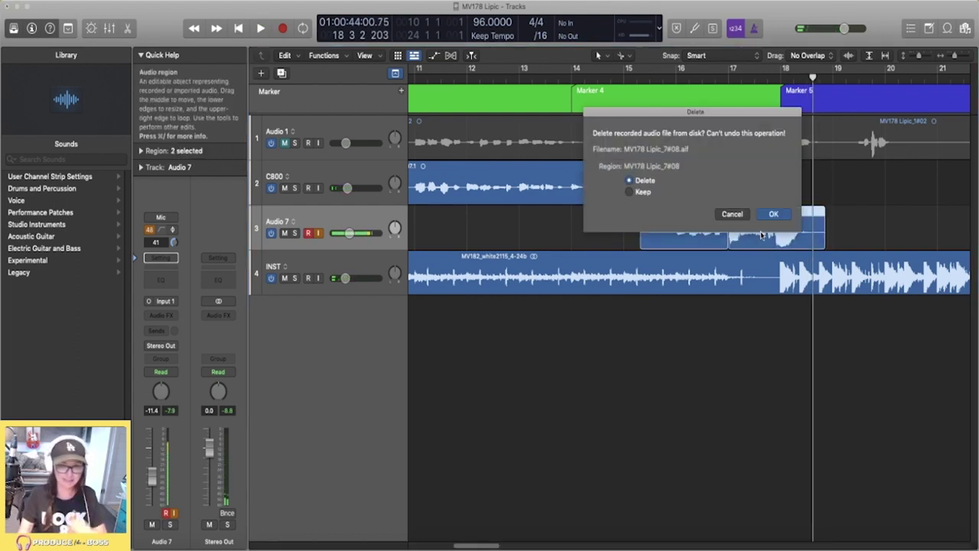
left_click(799, 212)
Record a new ending vocal on Audio 7 from about bar 16.5, running past bar 19.
left_click(728, 79)
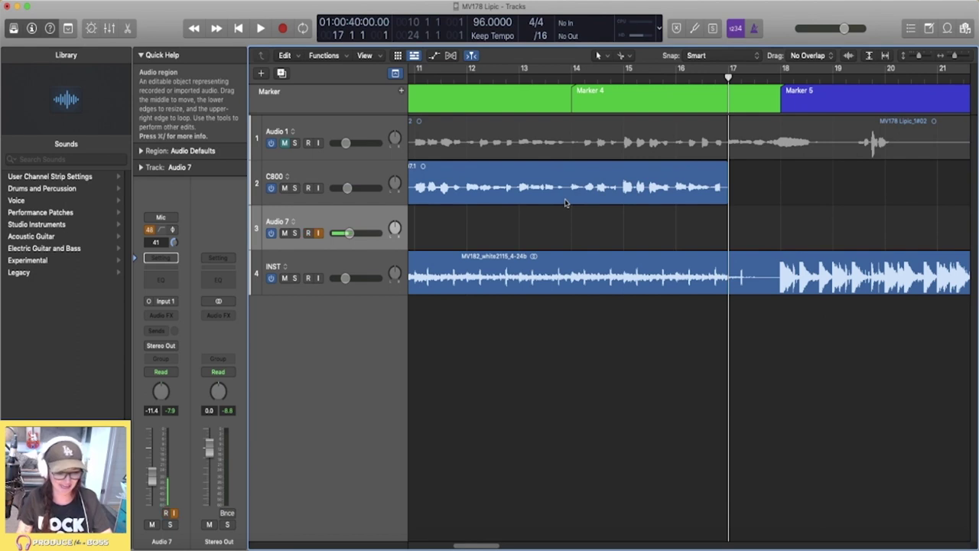
key("r")
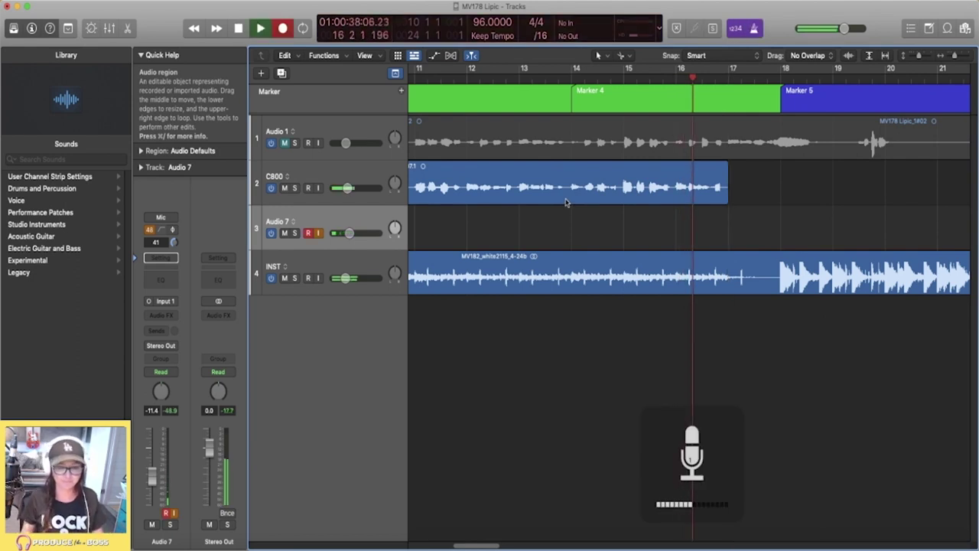
key("space")
key("r")
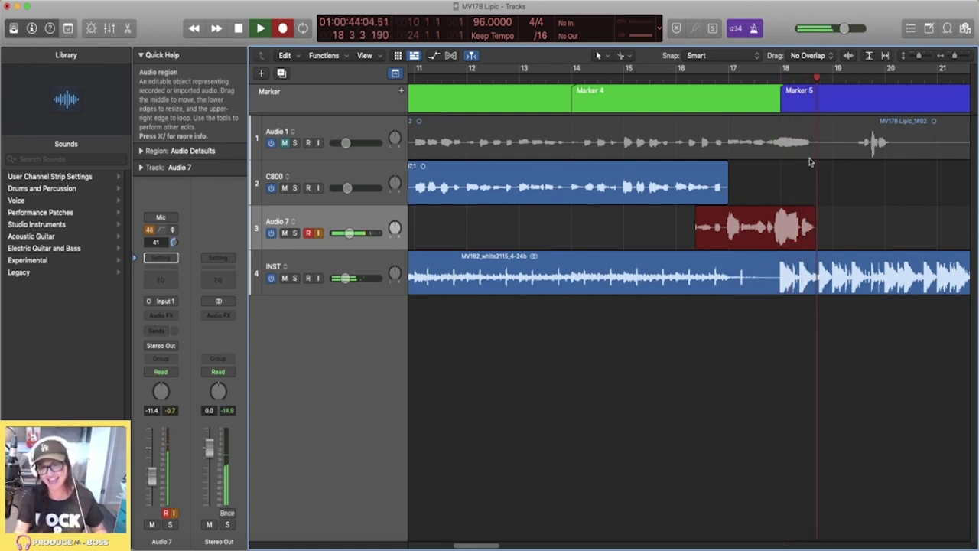
key("space")
Split the new take at 16 4 3 1, move its ending to the C800 track and delete the leftover piece from Audio 7.
left_click(723, 218, "super")
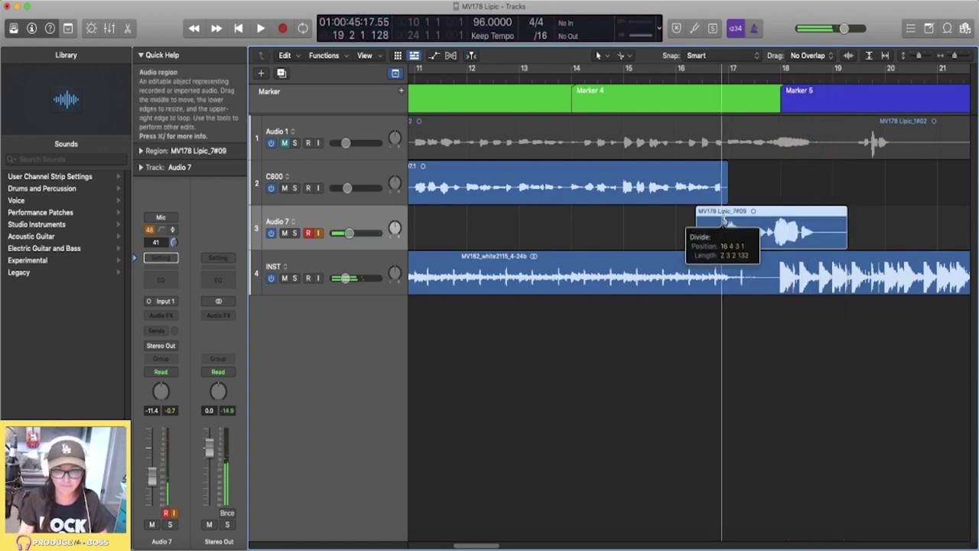
left_click_drag(733, 213, 732, 171)
left_click(703, 76)
left_click(707, 240)
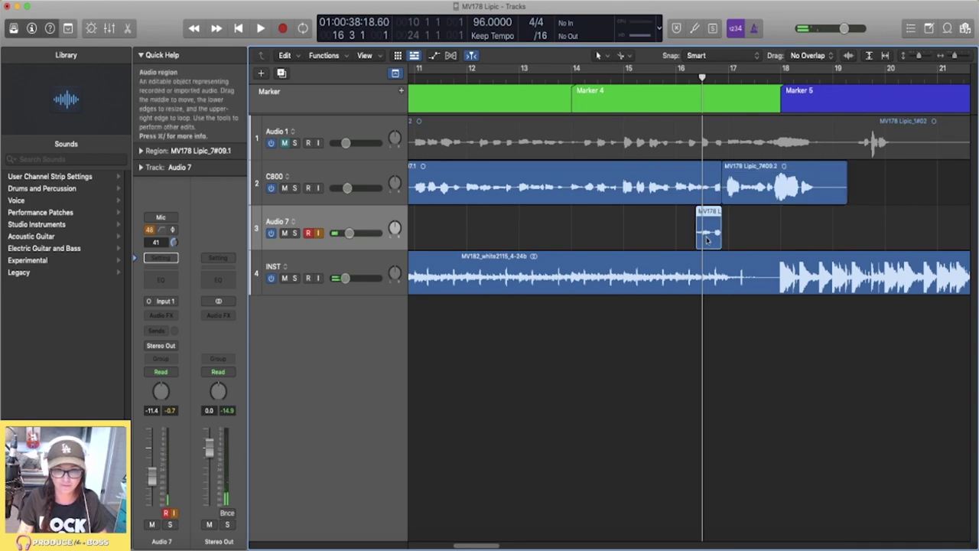
Play the spliced ending and trim the end of its C800 region to just before bar 19.
key("space")
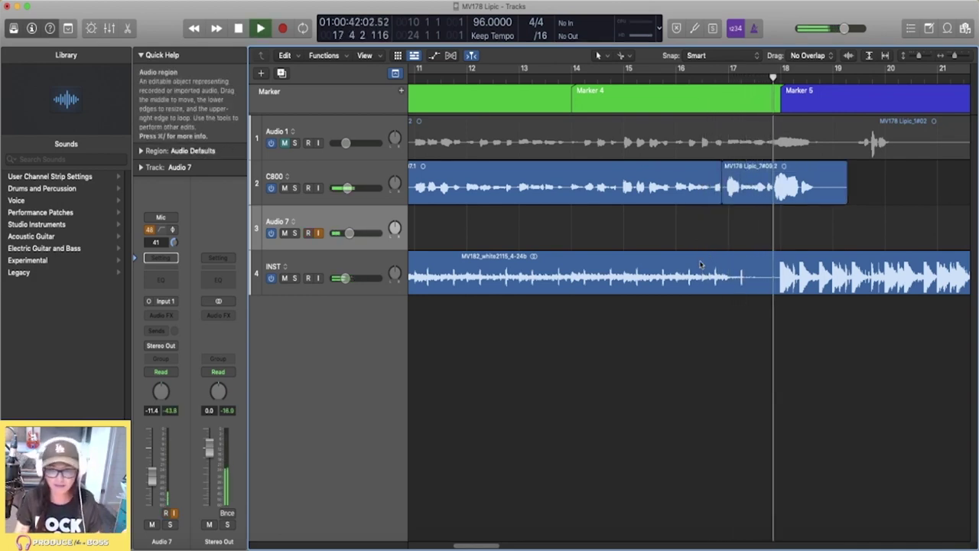
scroll(725, 265, "right", 5)
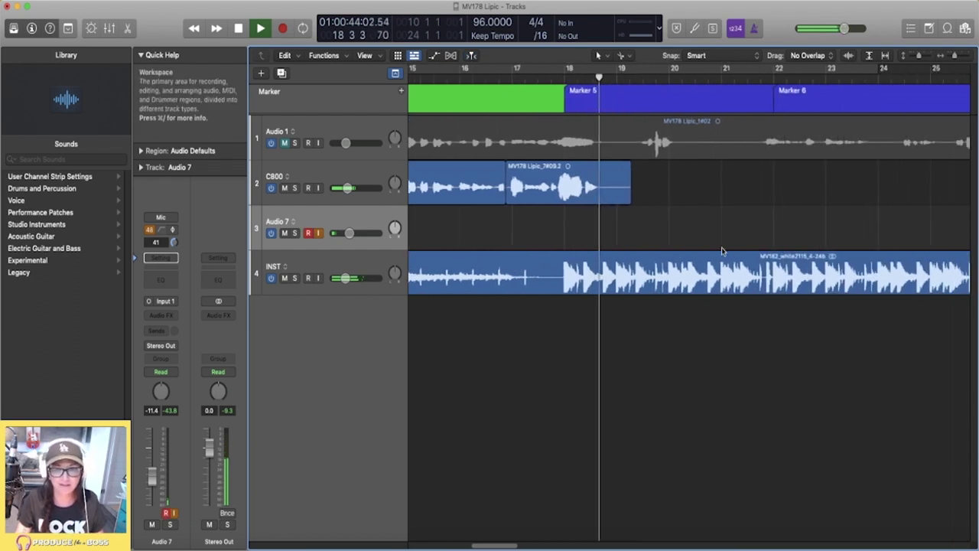
key("space")
left_click_drag(620, 192, 604, 192)
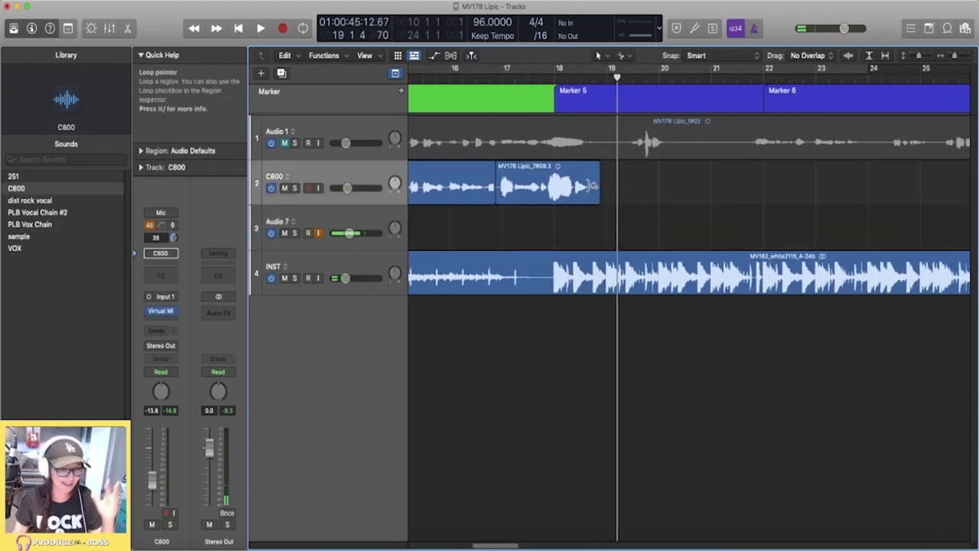
Add two audio tracks below Audio 7 and set the volume of both to 0.0 dB.
left_click(353, 222)
key("super+d")
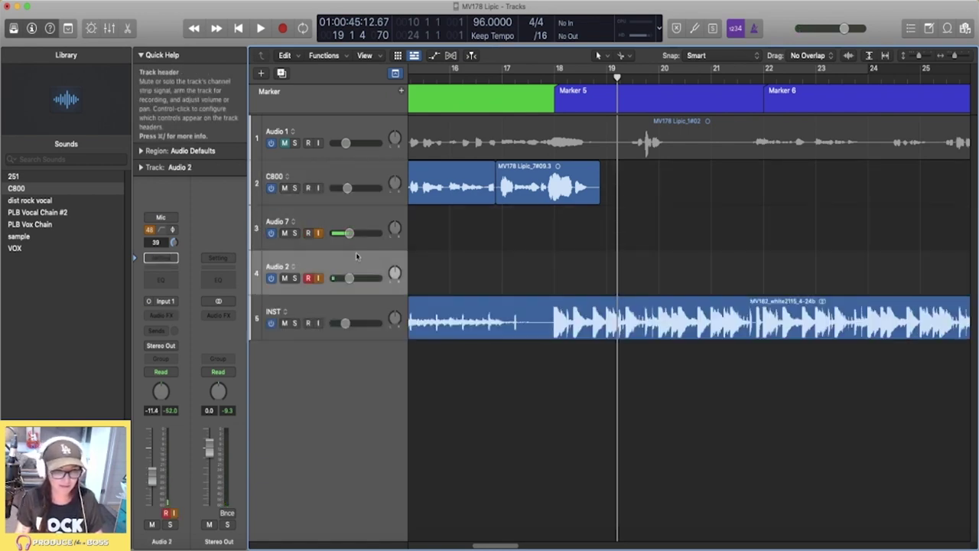
key("alt+super+a")
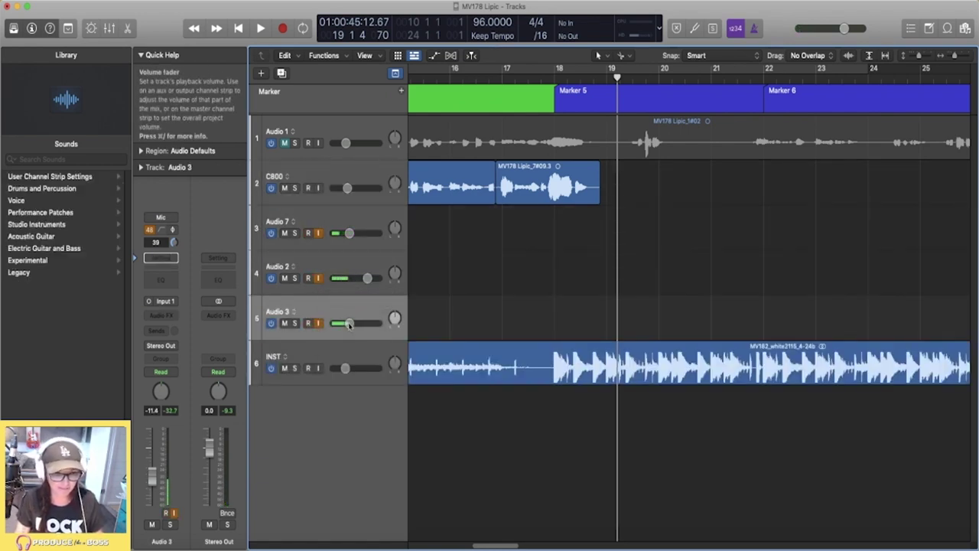
left_click(349, 324, "alt")
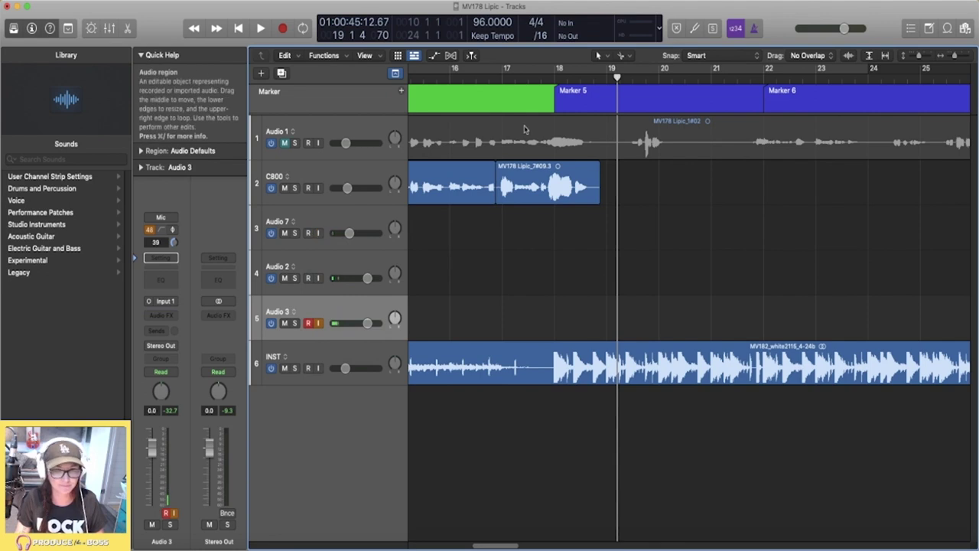
Move the Audio 3 track directly below C800 and record a vocal phrase on it from bar 19 to just past bar 20.
key("space")
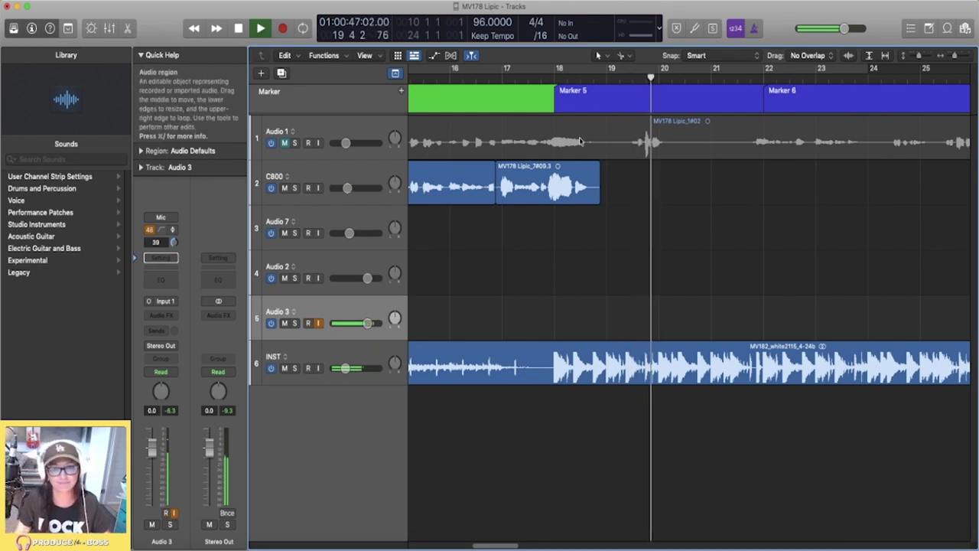
double_click(606, 78)
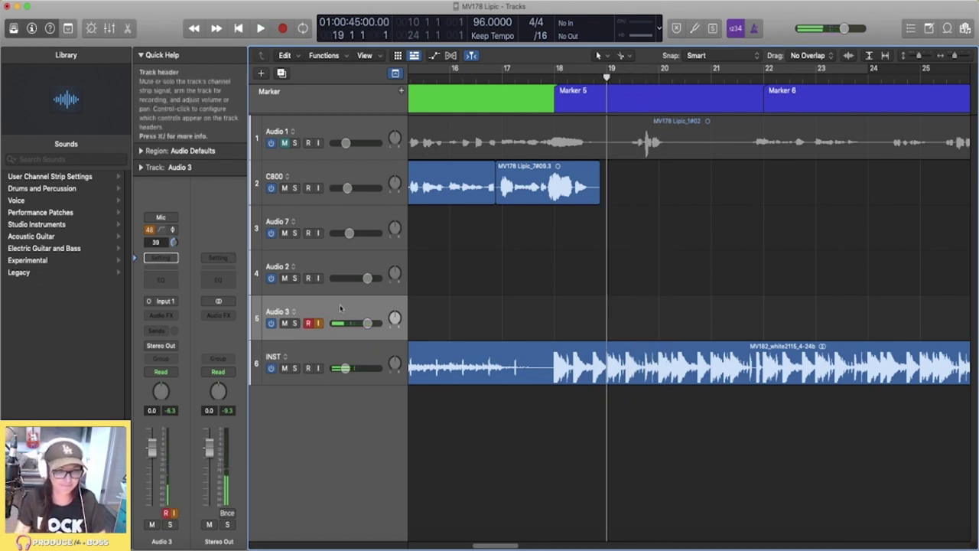
left_click_drag(341, 308, 334, 224)
key("r")
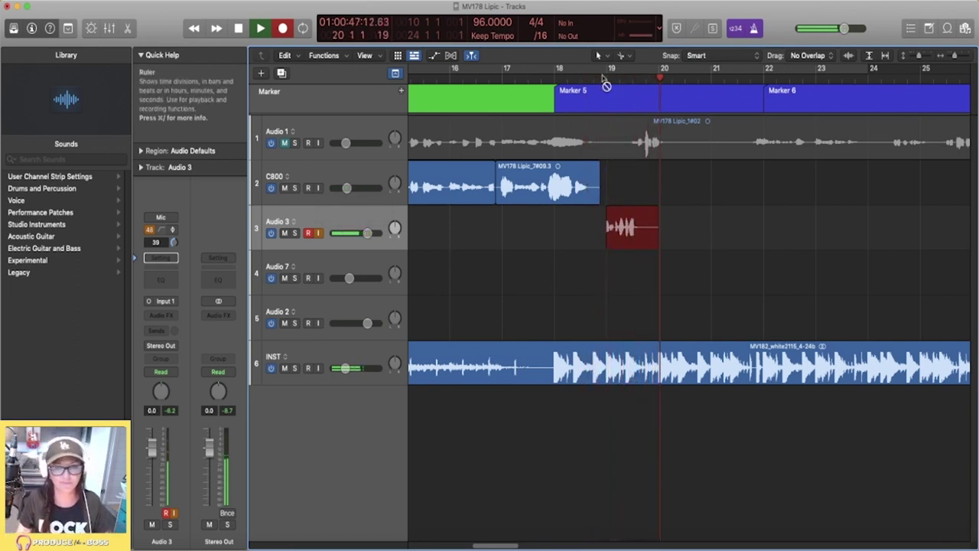
key("space")
Arm Audio 7 with input monitoring in place of Audio 3 and lower the Audio 3 volume to -7.6 dB.
left_click(325, 277)
left_click(318, 278)
left_click(308, 278)
left_click(319, 232)
key("space")
left_click_drag(367, 233, 353, 233)
key("space")
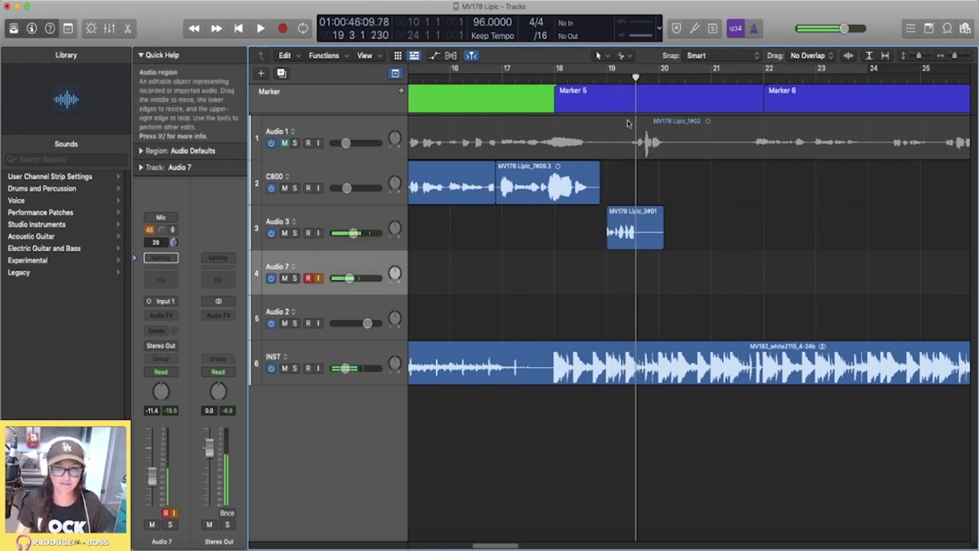
Play the Audio 3 take from bar 19 and extend its region start to slightly before the bar.
left_click(608, 77)
key("space")
key("space")
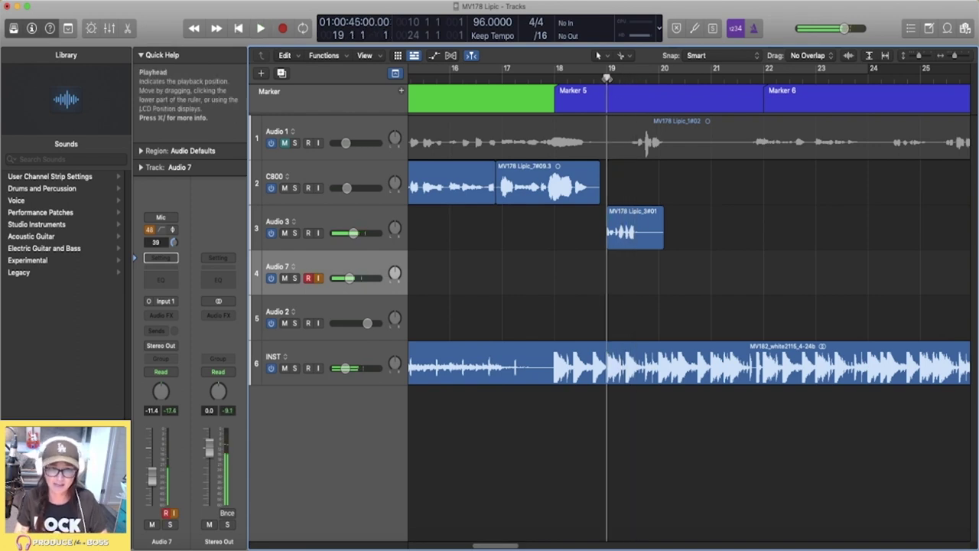
left_click_drag(609, 244, 600, 244)
Raise Audio 7 to 0.0 dB and try recording a second layer of the phrase on it from bar 19 to bar 20.
left_click(348, 280)
left_click_drag(348, 279, 367, 279)
key("r")
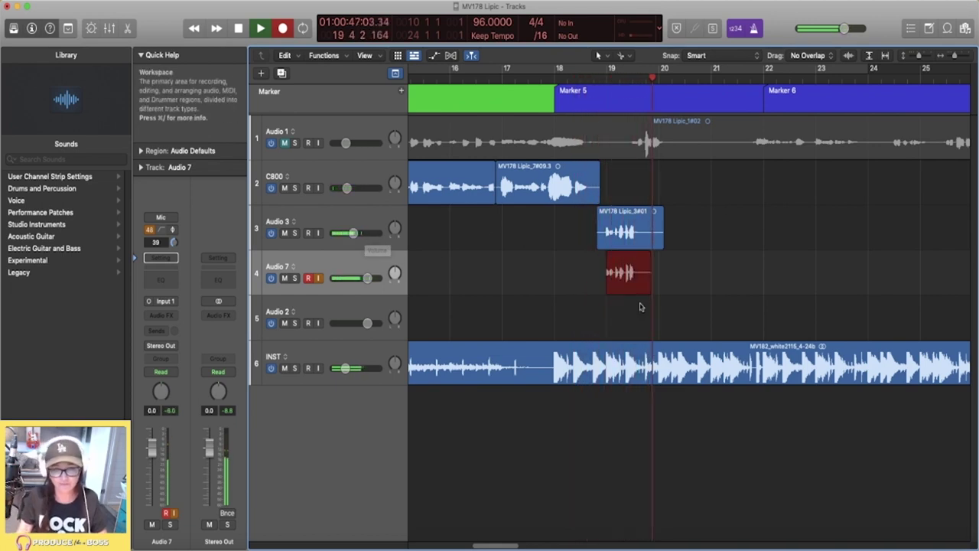
key("space")
Play back the Audio 7 layer while lowering the track volume to -5.8 dB, and delete the take.
left_click_drag(607, 287, 600, 287)
key("space")
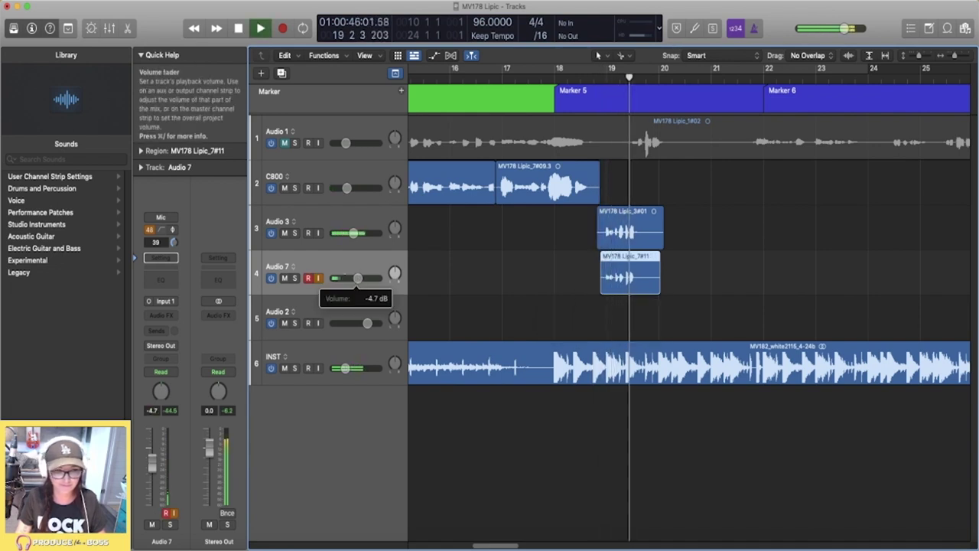
key("space")
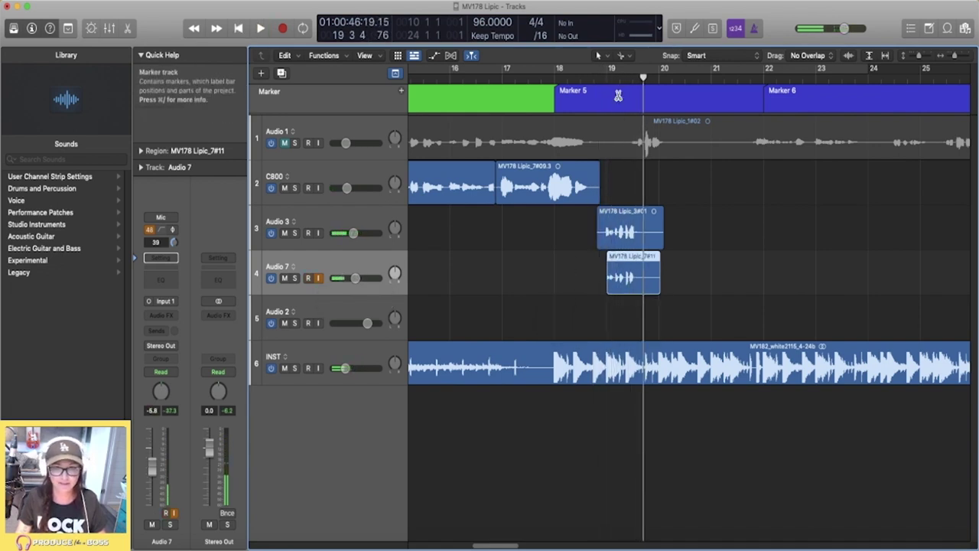
key("Delete")
Play the phrase and record a replacement layer on Audio 7 from bar 19 to bar 20.
key("space")
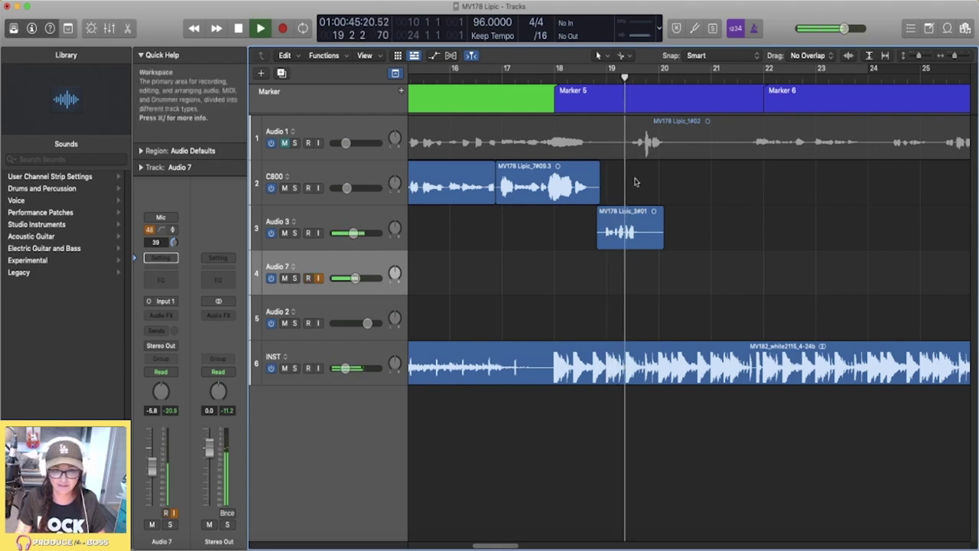
key("space")
left_click(594, 78)
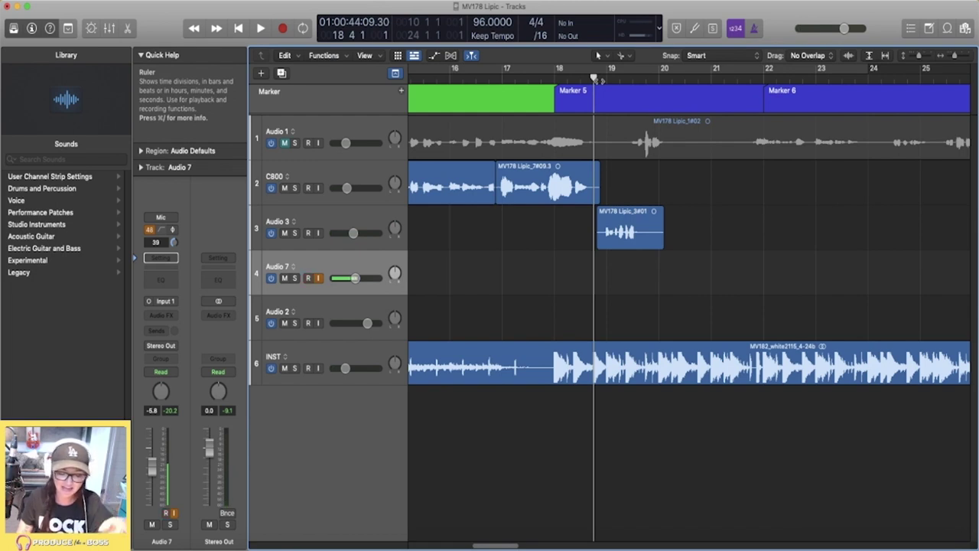
key("r")
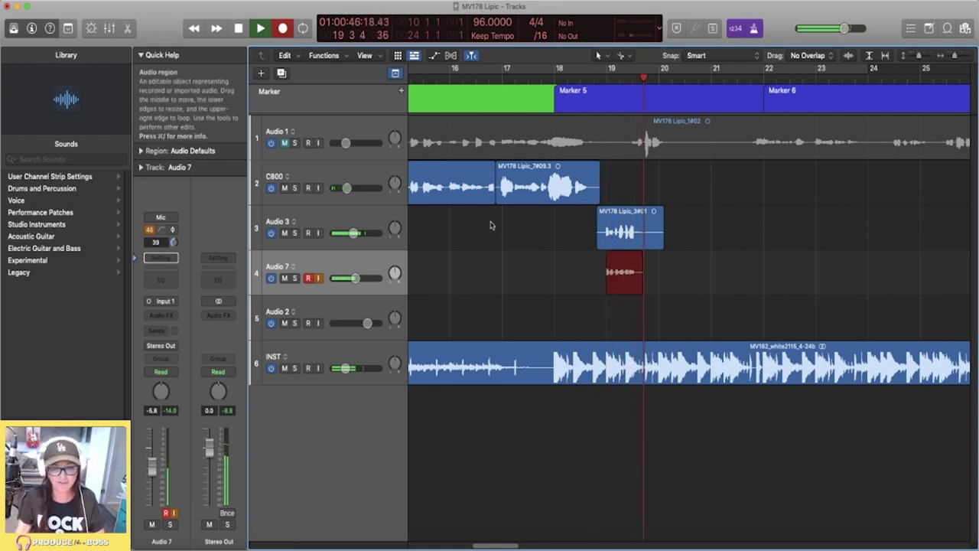
key("space")
Align the starts of the Audio 3 and Audio 7 takes just before bar 19, split both before bar 20 and delete their tails.
left_click_drag(608, 289, 603, 294)
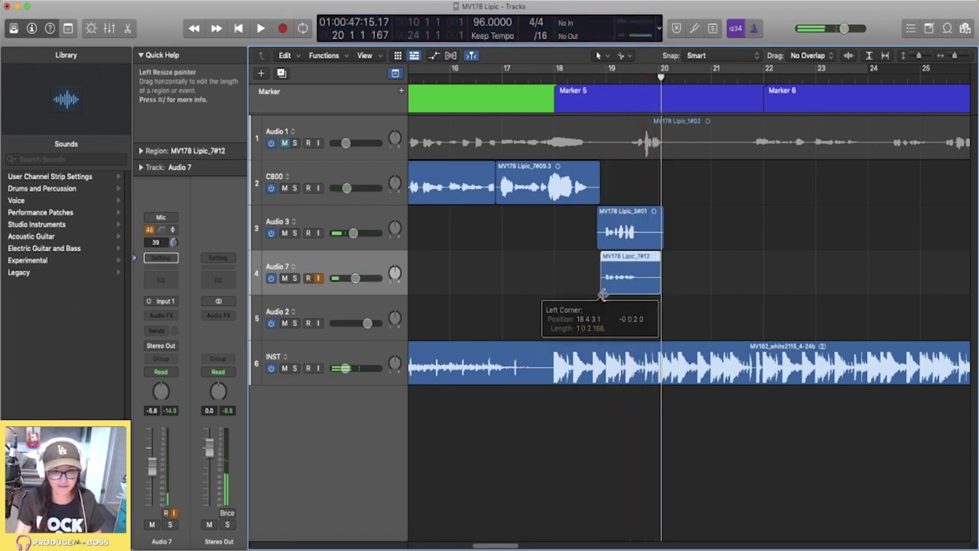
key("super+Right")
key("super+Right")
key("super+Right")
left_click(624, 243, "super")
left_click(626, 261, "super")
left_click_drag(644, 197, 652, 284)
key("BackSpace")
left_click_drag(509, 243, 516, 245)
Play the transition into the chorus while lowering C800 and Audio 7 slightly and Audio 3 to -11.6 dB.
key("super+Left")
left_click(419, 79)
key("space")
scroll(547, 110, "left", 3)
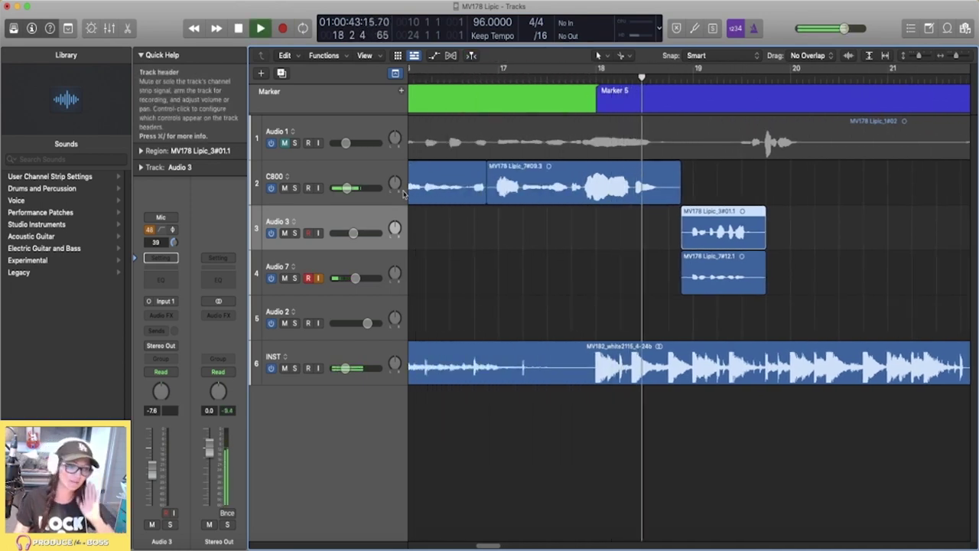
left_click_drag(347, 188, 345, 188)
left_click_drag(354, 233, 349, 233)
left_click_drag(354, 279, 351, 278)
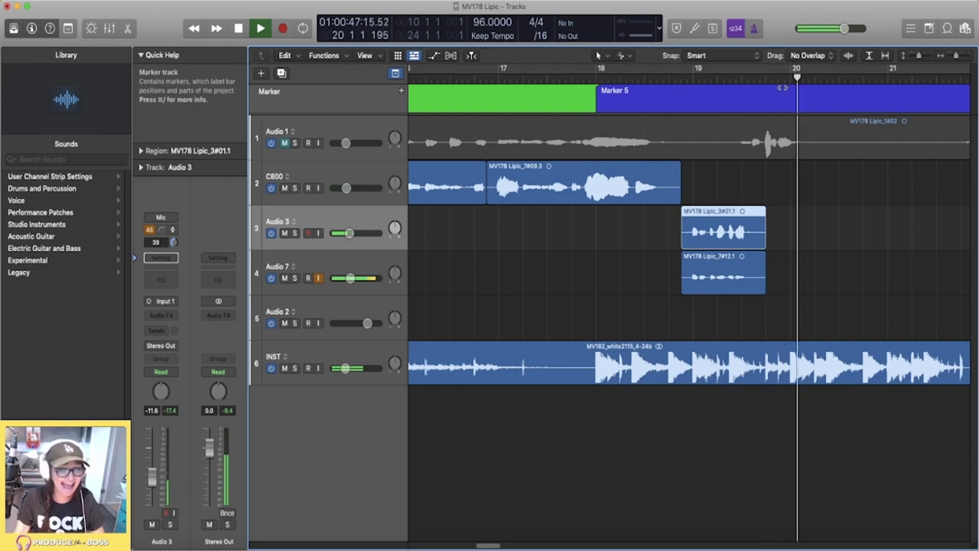
Try recording the next vocal phrase on Audio 7 from about bar 20.
key("super+Left")
key("super+Left")
key("super+Left")
key("super+Left")
key("super+Left")
key("r")
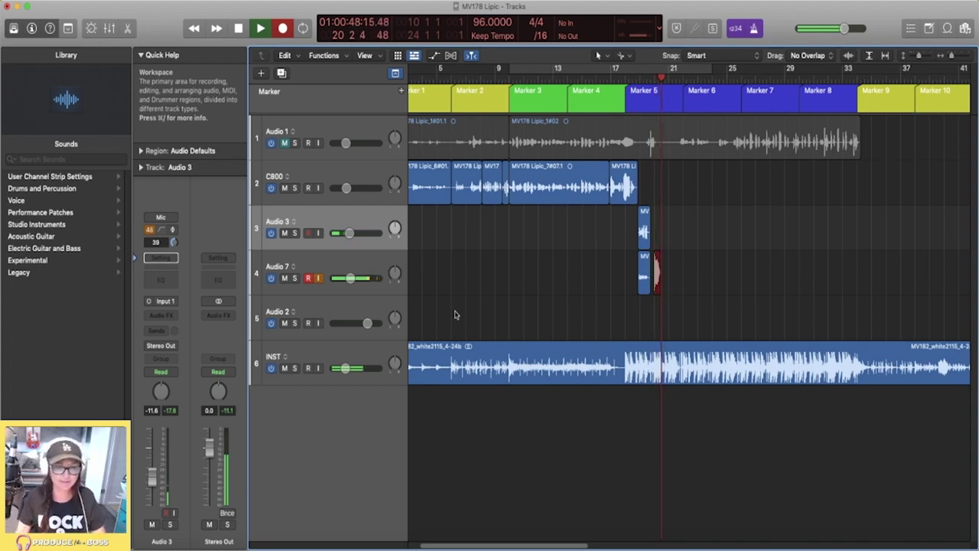
key("space")
Arm the C800 track with input monitoring at 0.0 dB and try recording the next phrase on it around bar 20.
left_click(336, 182)
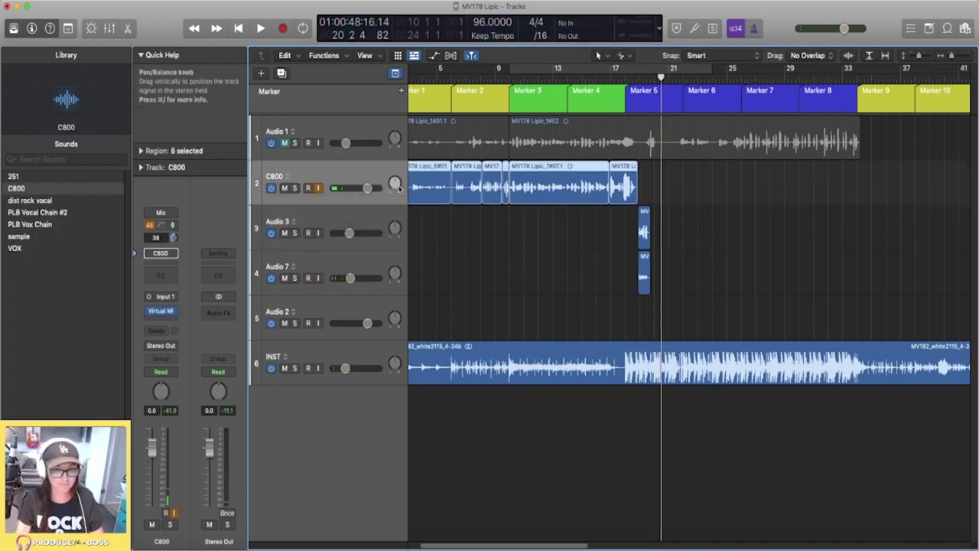
key("r")
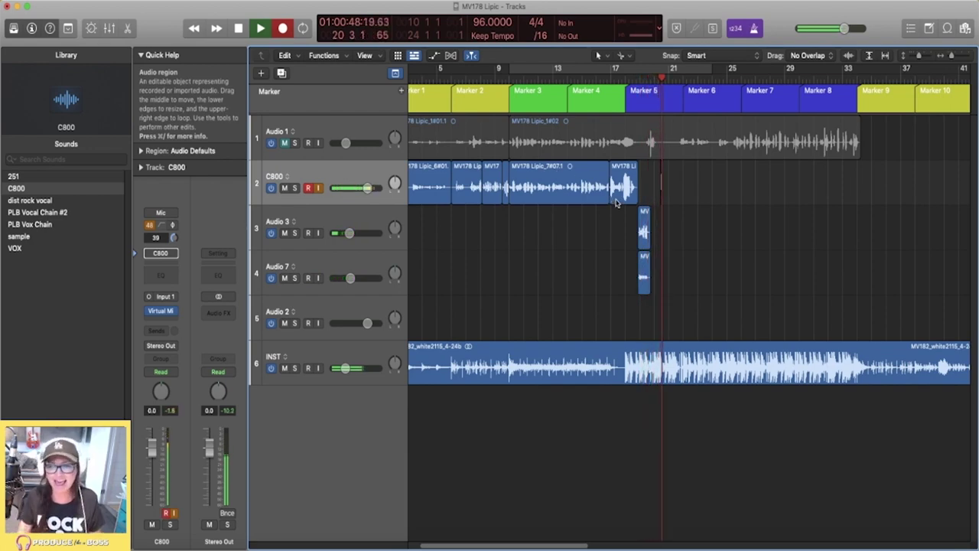
key("space")
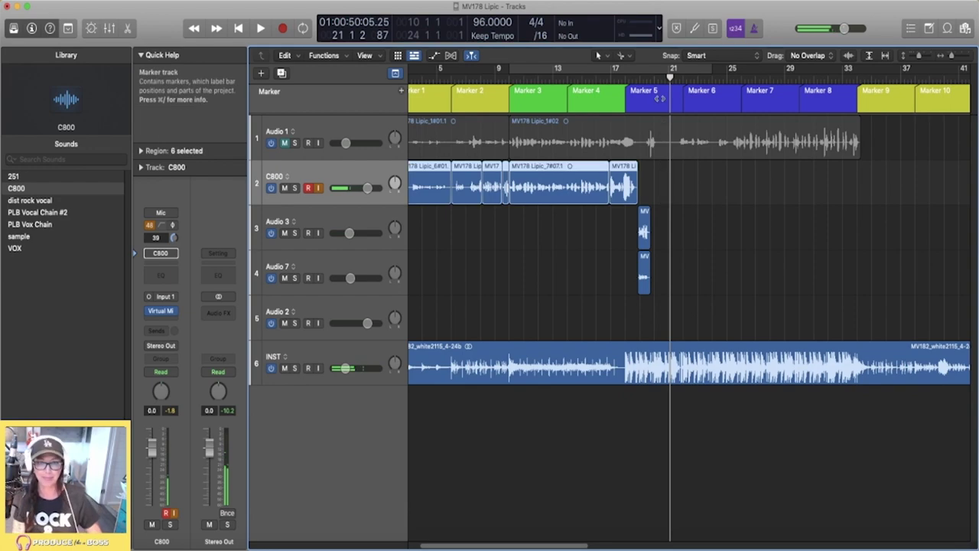
key("super+Right")
left_click(723, 81)
key("r")
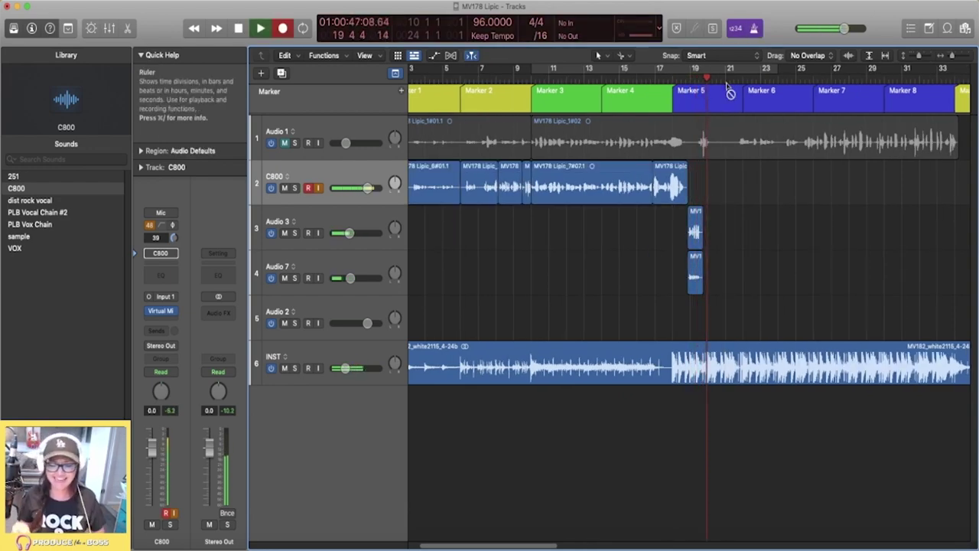
key("space")
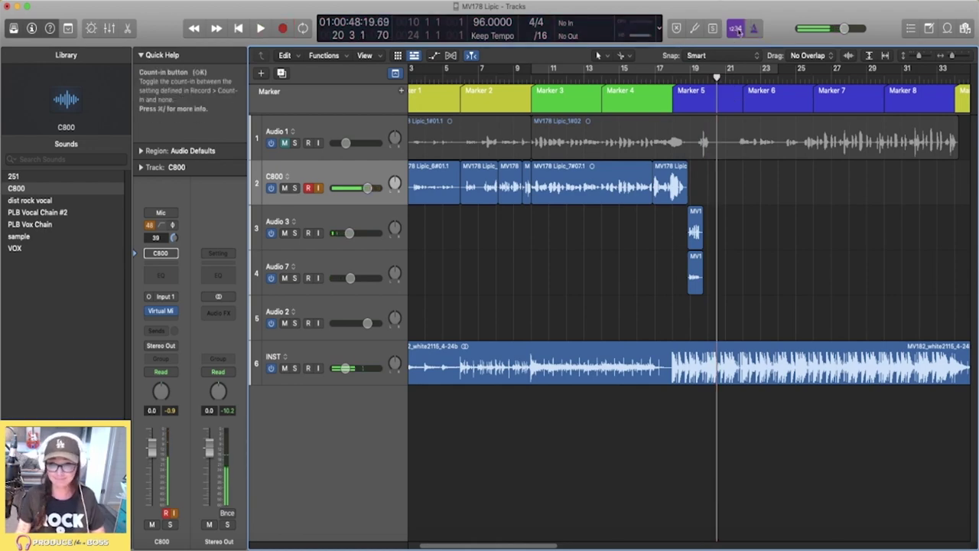
Record the next vocal phrase on the C800 track from bar 20 to just past bar 21.
left_click(710, 78)
key("r")
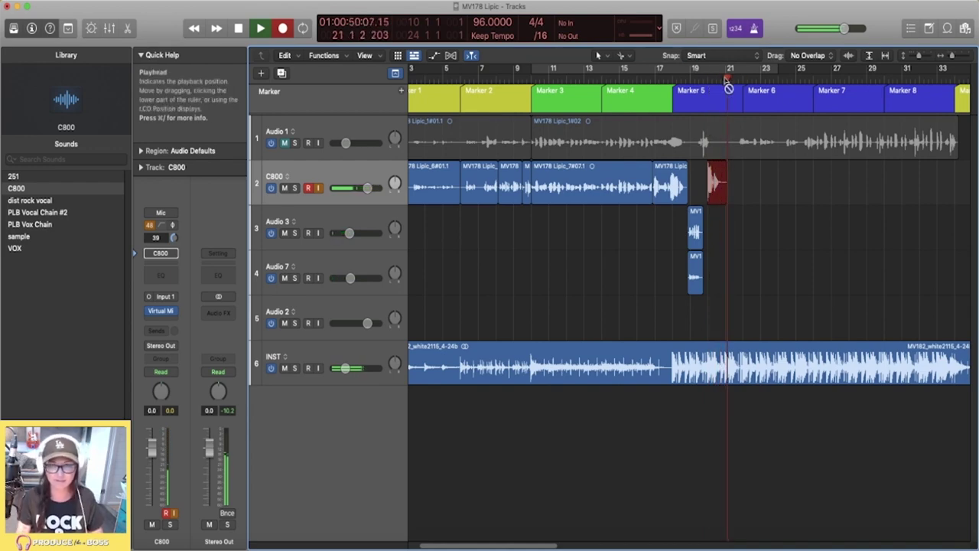
left_click(710, 78)
key("space")
Extend the new C800 region's start to slightly before bar 20 and lower the track volume to -4.7 dB.
left_click_drag(708, 201, 702, 201)
left_click_drag(367, 187, 362, 187)
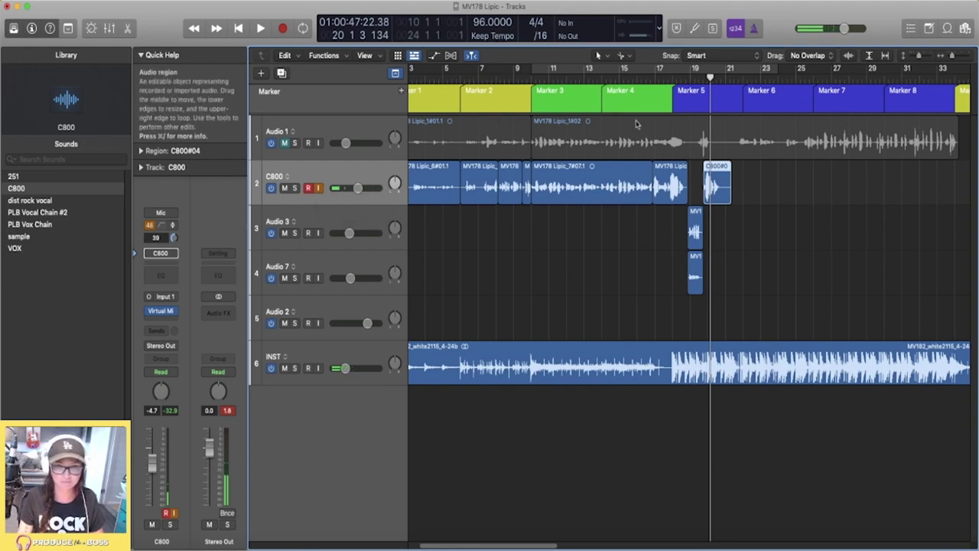
Play back the new C800 vocal phrase around bar 20, cut its tail just before bar 21 and remove the leftover piece.
key("space")
scroll(710, 218, "up", 3)
left_click_drag(704, 202, 699, 202)
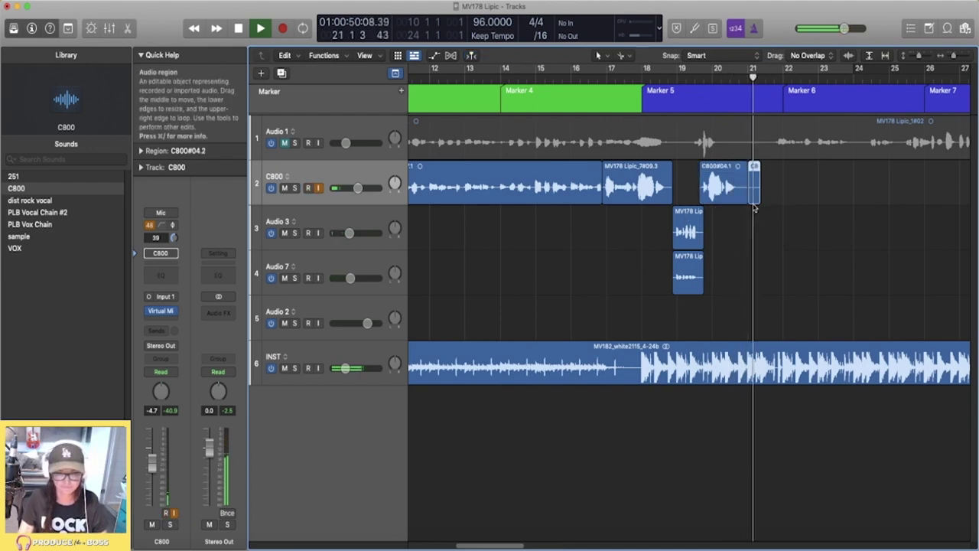
left_click_drag(752, 198, 740, 197)
key("super+Left")
key("super+Left")
key("super+Left")
key("super+Left")
key("super+Left")
key("space")
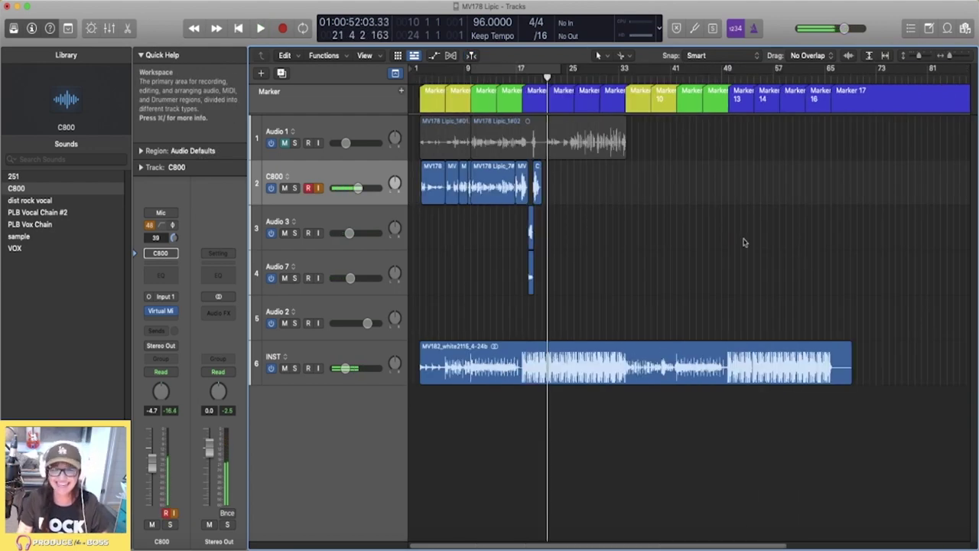
Play the instrumental from about bar 22 to bar 25 to work out what follows the recorded chorus phrase.
key("space")
key("z")
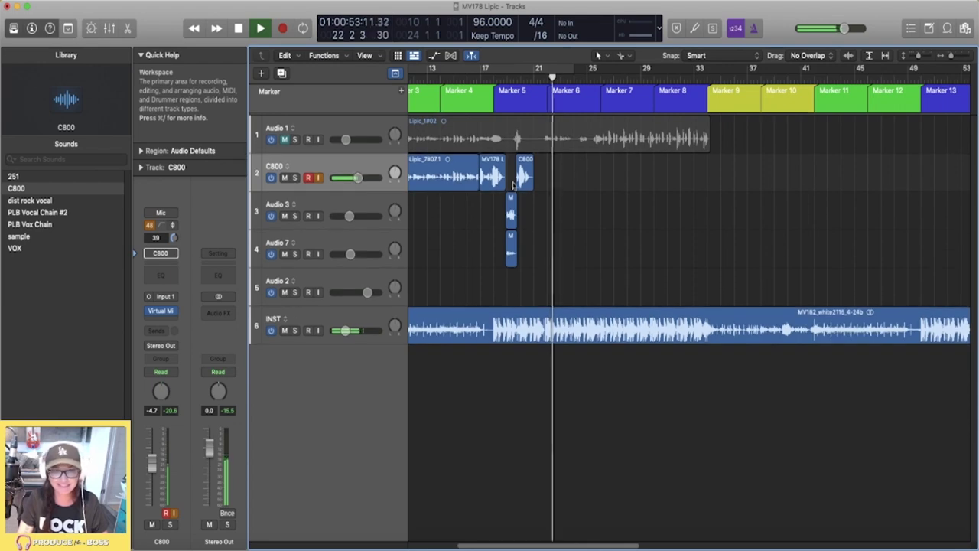
key("super+Right")
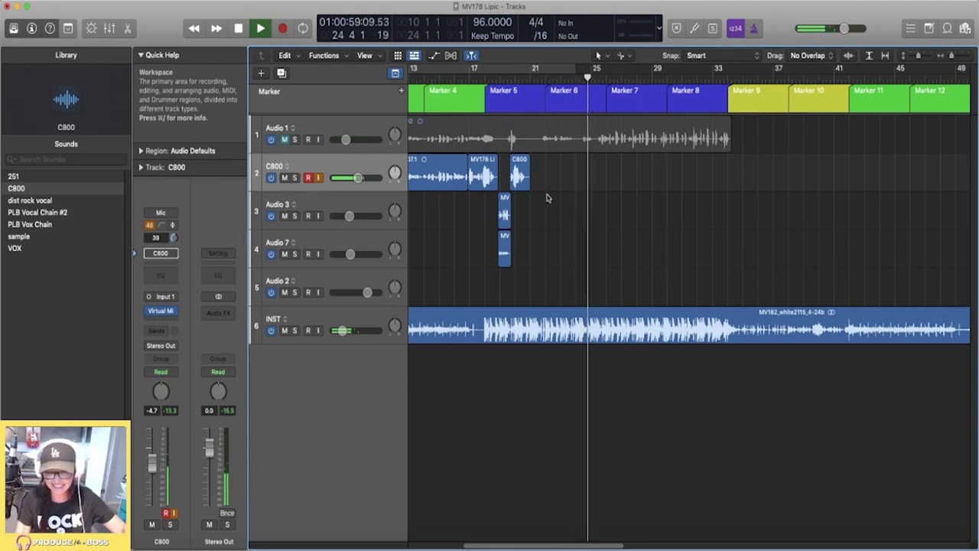
key("space")
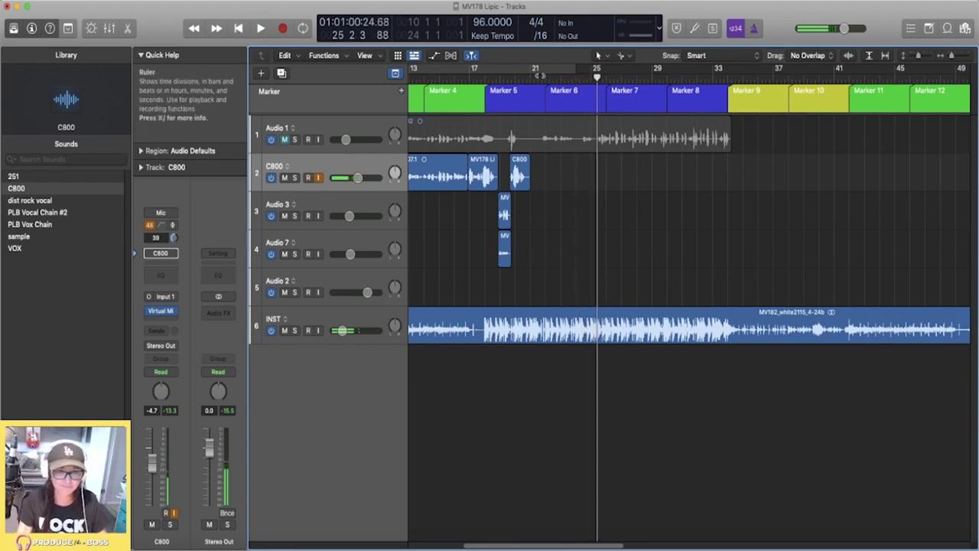
Switch to the lyrics document, write the chorus lines "Better Days" and "(I know I know I know)" twice, and move the window up.
key("super+Tab")
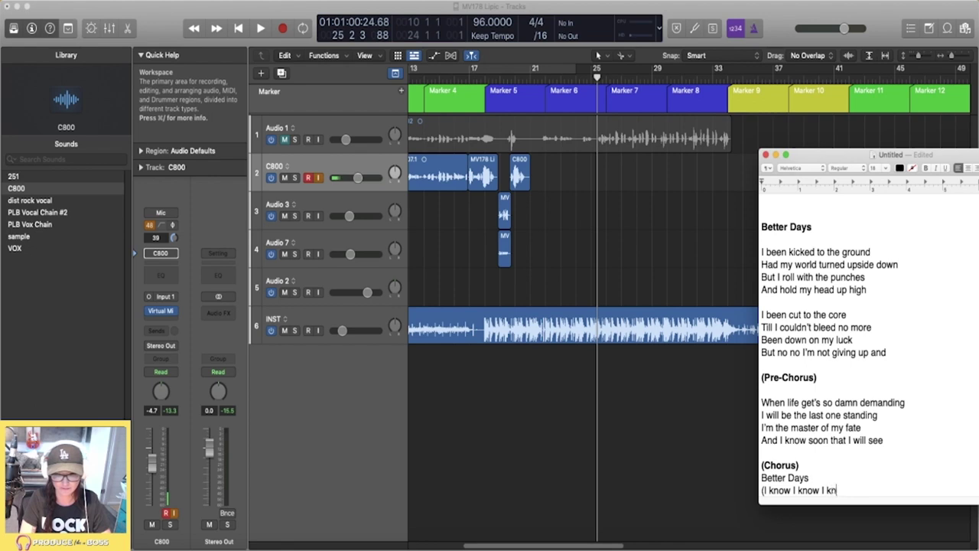
key("Return")
type("Better Days")
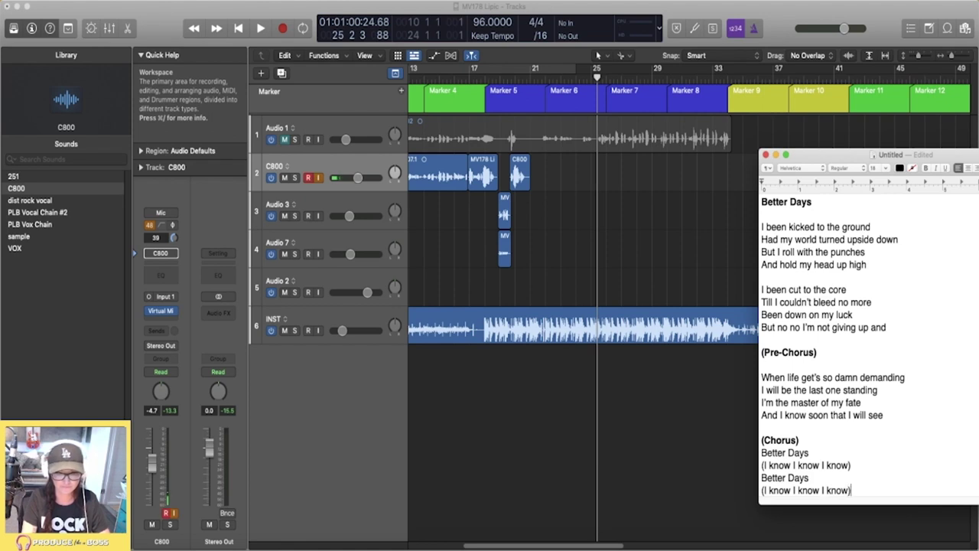
key("Return")
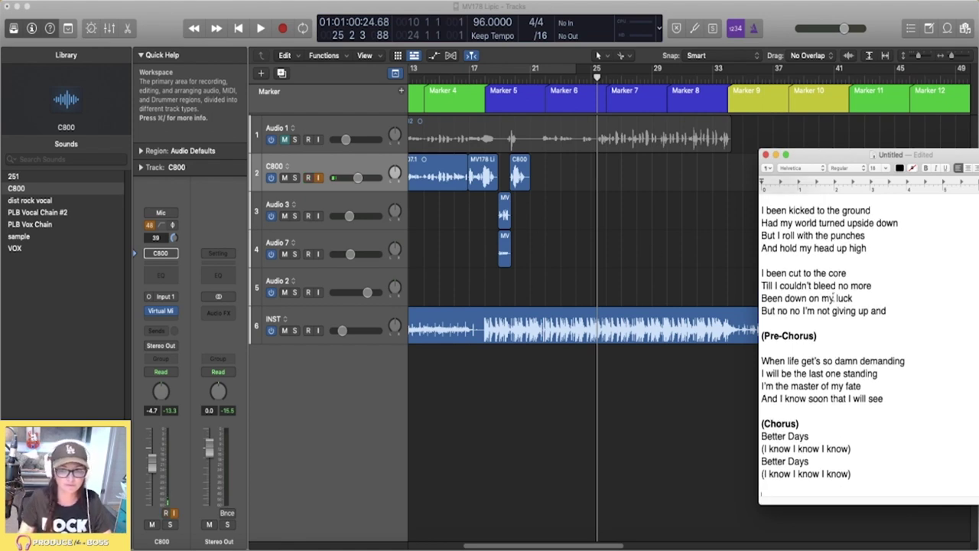
key("BackSpace")
left_click_drag(868, 154, 868, 81)
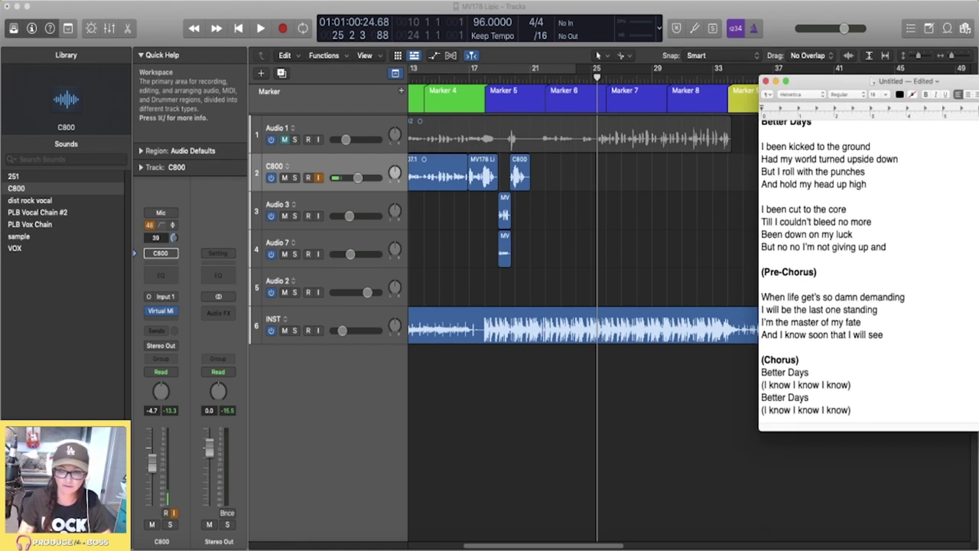
scroll(868, 268, "up", 3)
Return to Logic Pro, lower the C800 track's volume to -15.2 dB and play the chorus start from about bar 17.
left_click(596, 286)
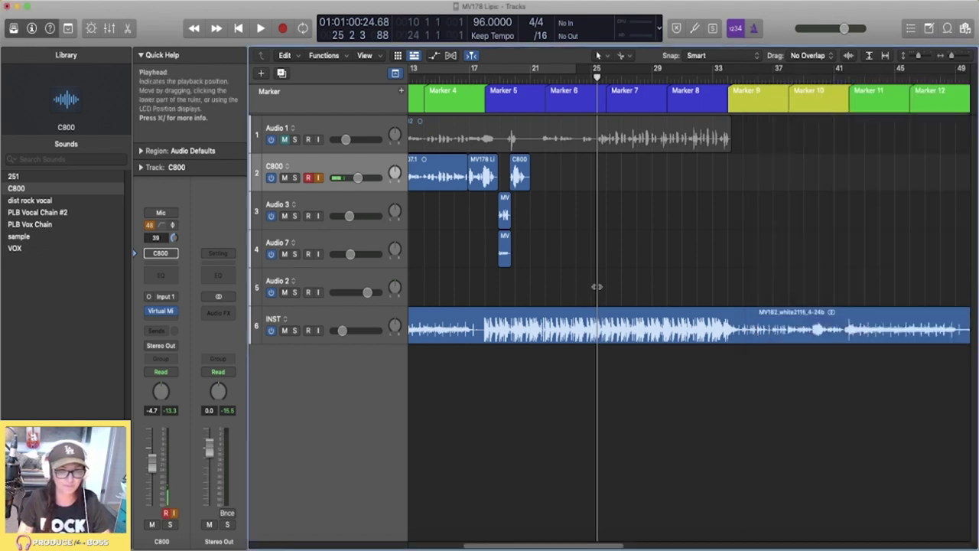
left_click(476, 77)
key("space")
key("space")
left_click_drag(358, 178, 345, 177)
key("space")
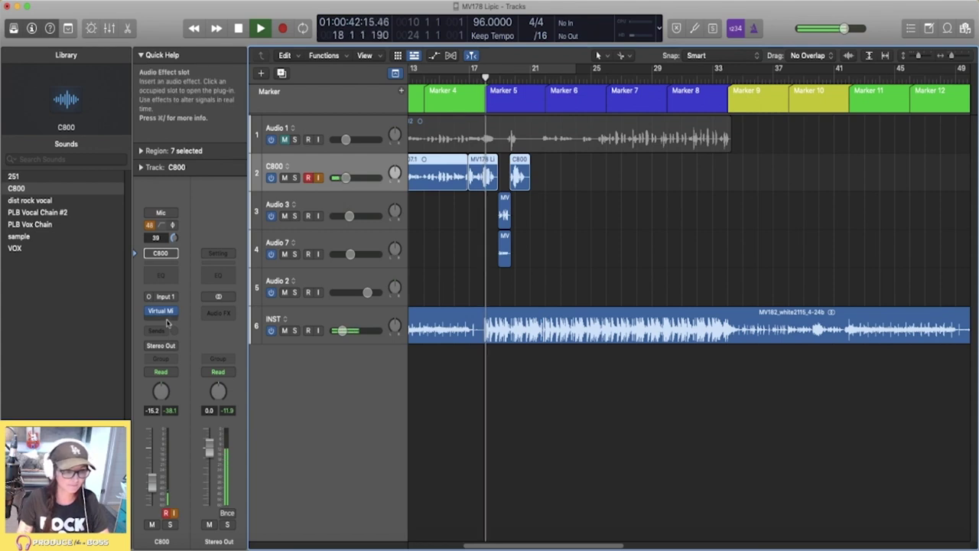
Insert the CLA Vocals plug-in on the C800 track and set the track volume to -14.2 dB during playback.
left_click(168, 314)
left_click(198, 348)
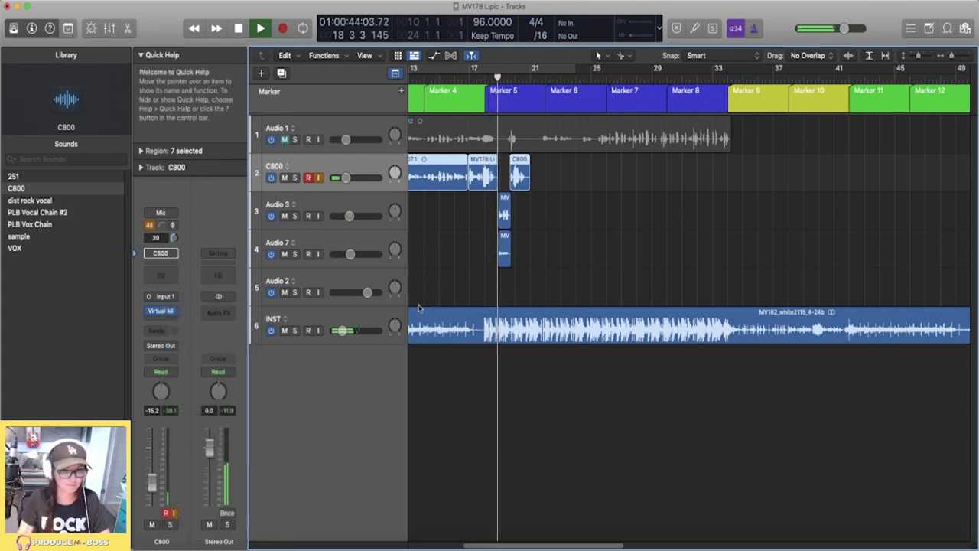
left_click(322, 146)
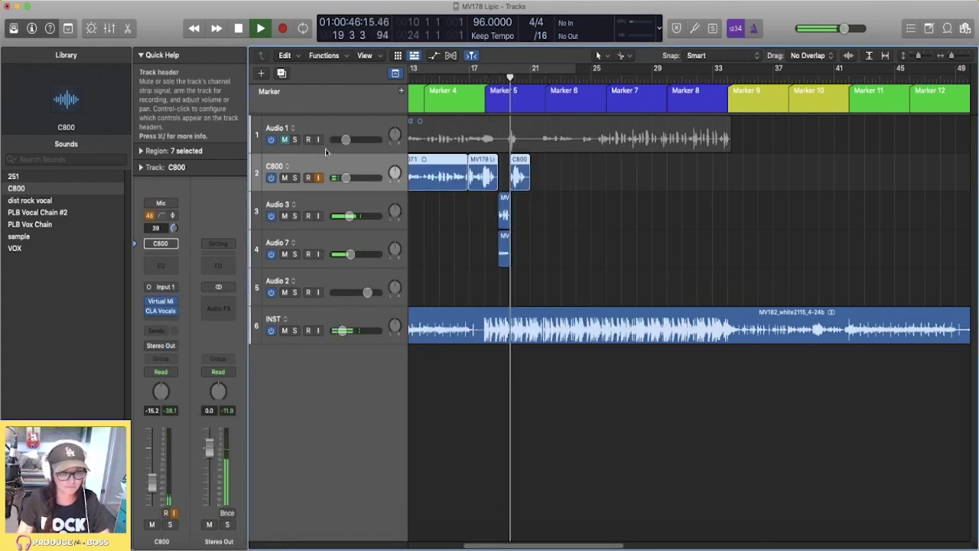
left_click_drag(345, 177, 347, 177)
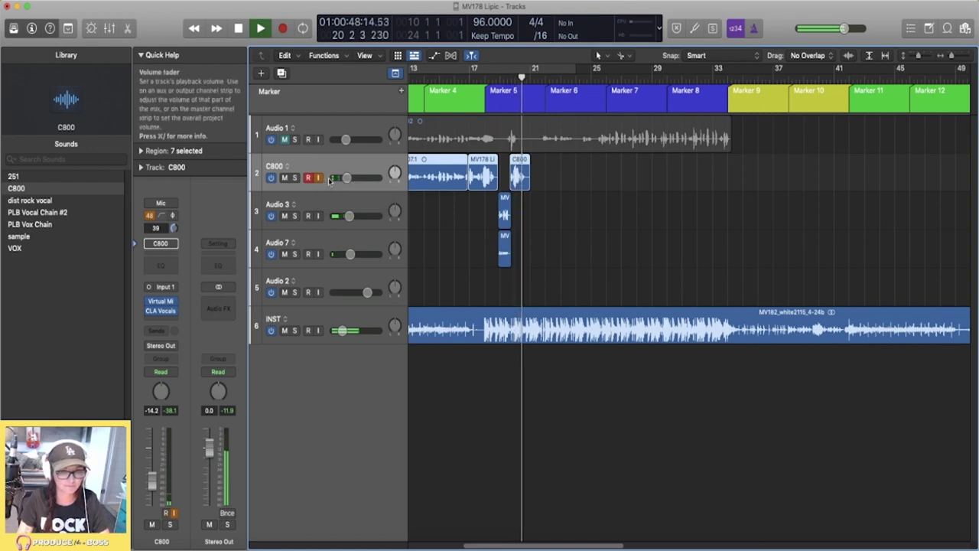
key("space")
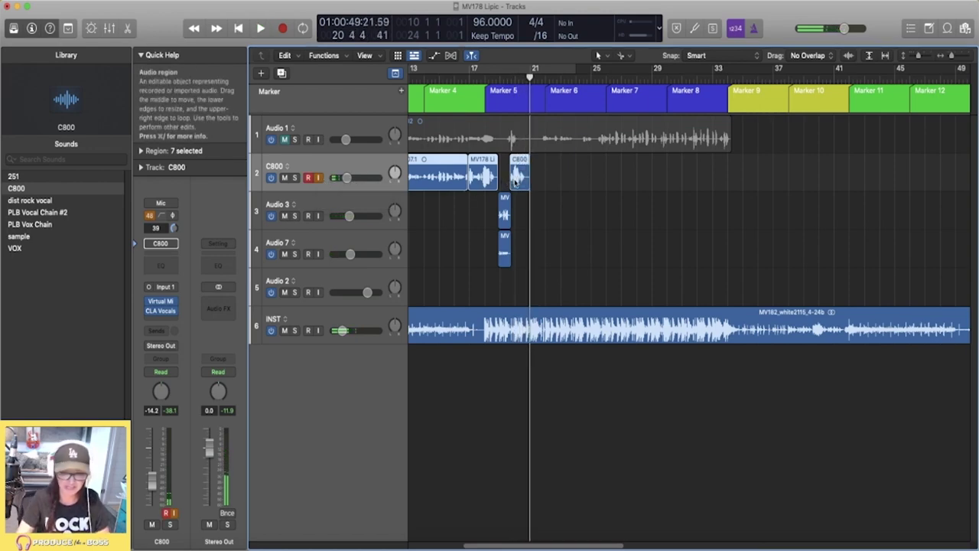
Replace the C800 phrase near bar 20 with a copy of the previous region's second part, split off just before bar 18.
key("super+z")
left_click(763, 216)
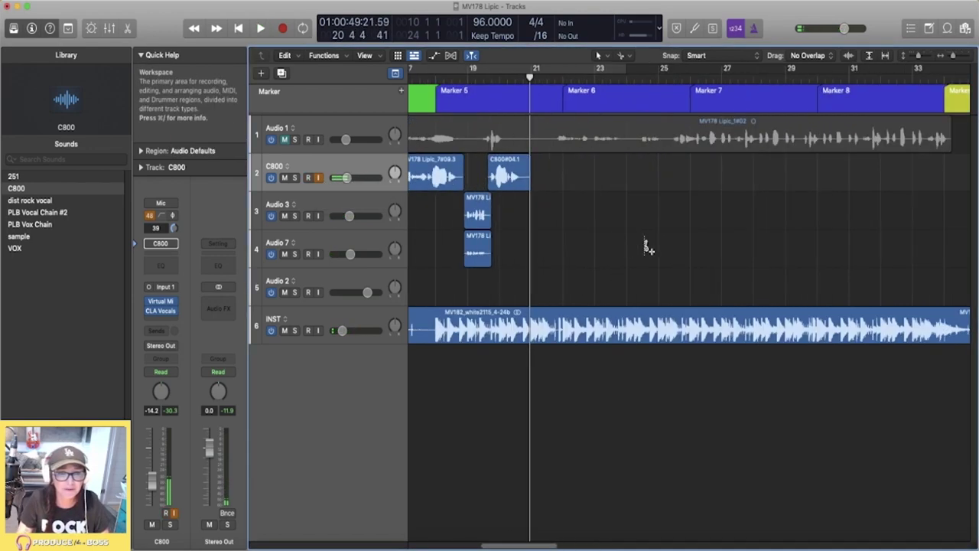
scroll(646, 247, "left", 3)
left_click(611, 181)
key("Delete")
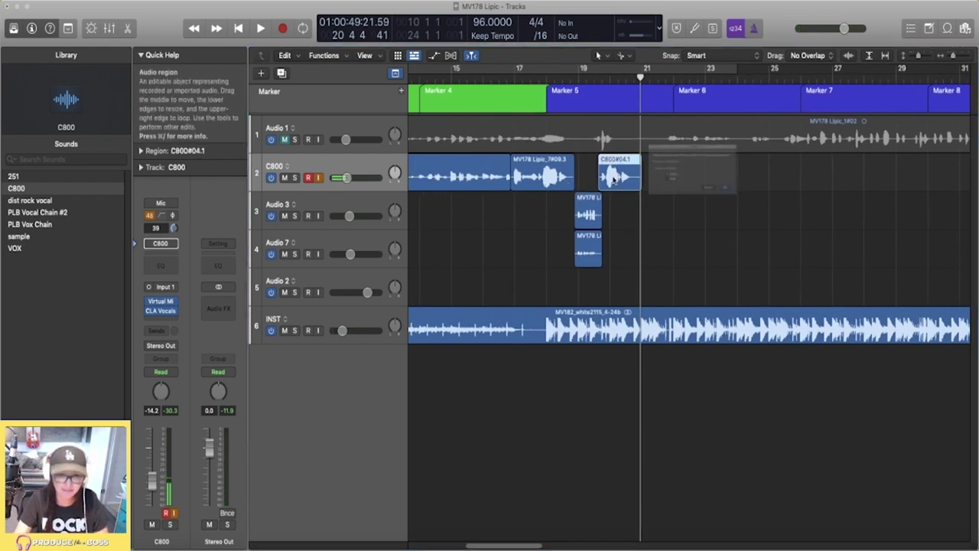
left_click(772, 214)
left_click_drag(556, 177, 623, 178)
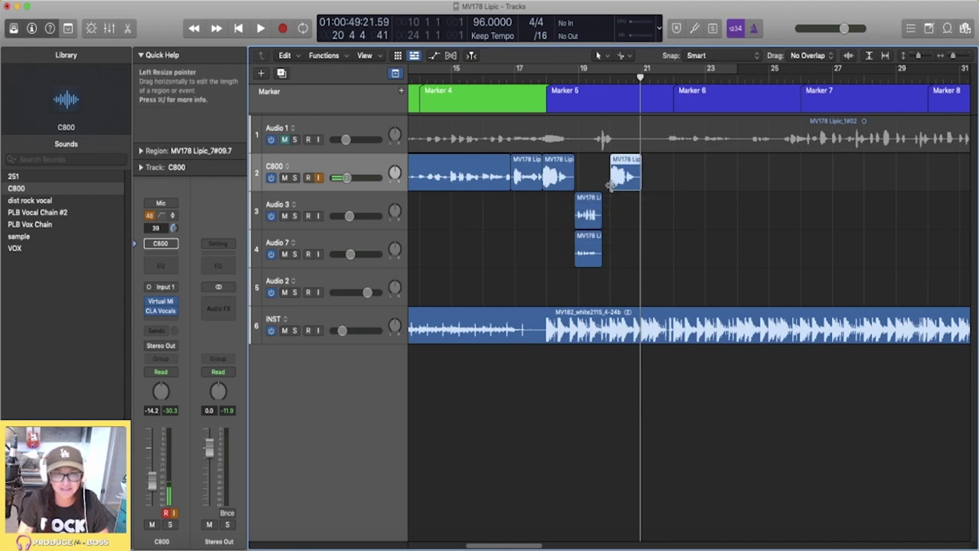
Extend the copied C800 region's start slightly before bar 20 and play it back from bar 19.
left_click(579, 78)
key("space")
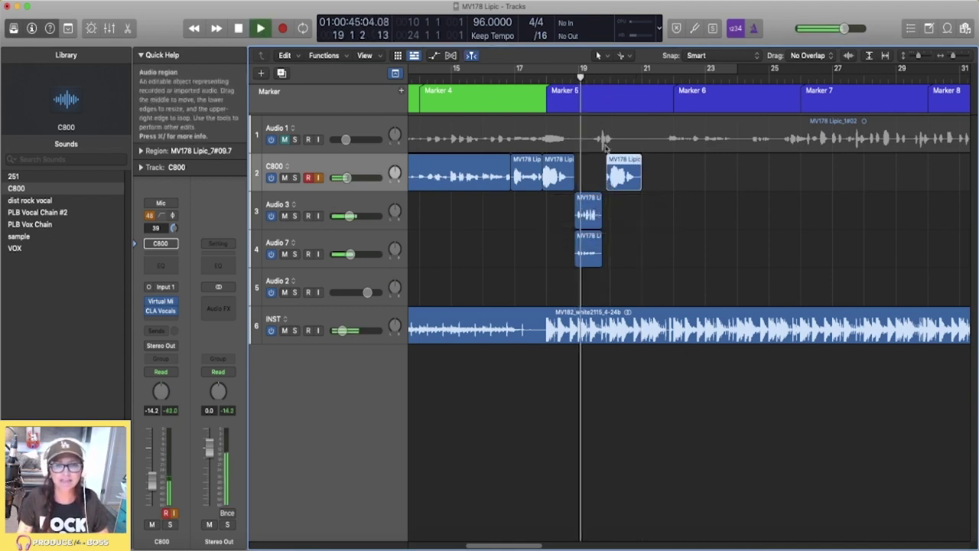
key("super+Right")
key("super+Right")
key("super+Right")
left_click(621, 211)
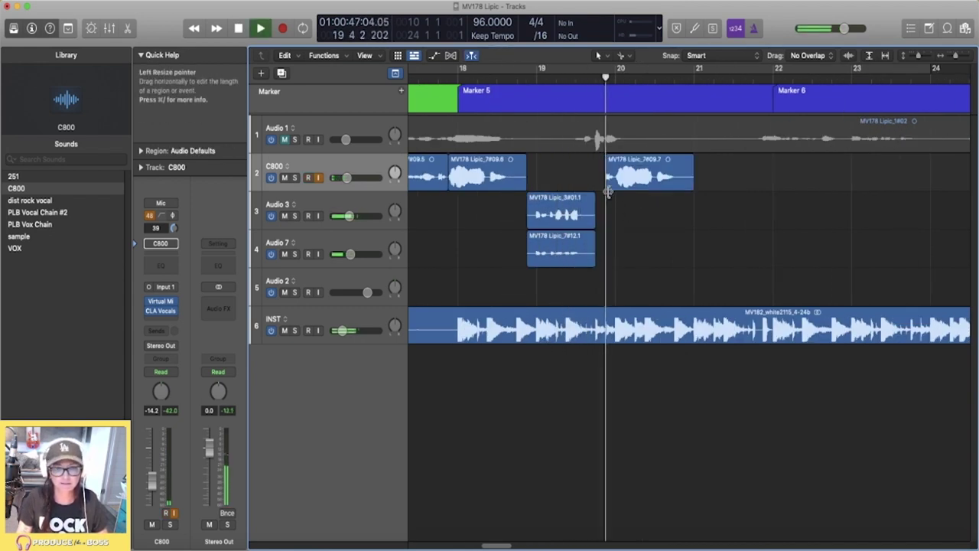
Move the C800 vocal region near bar 20 slightly earlier and audition the passage from bar 19.
left_click(536, 76)
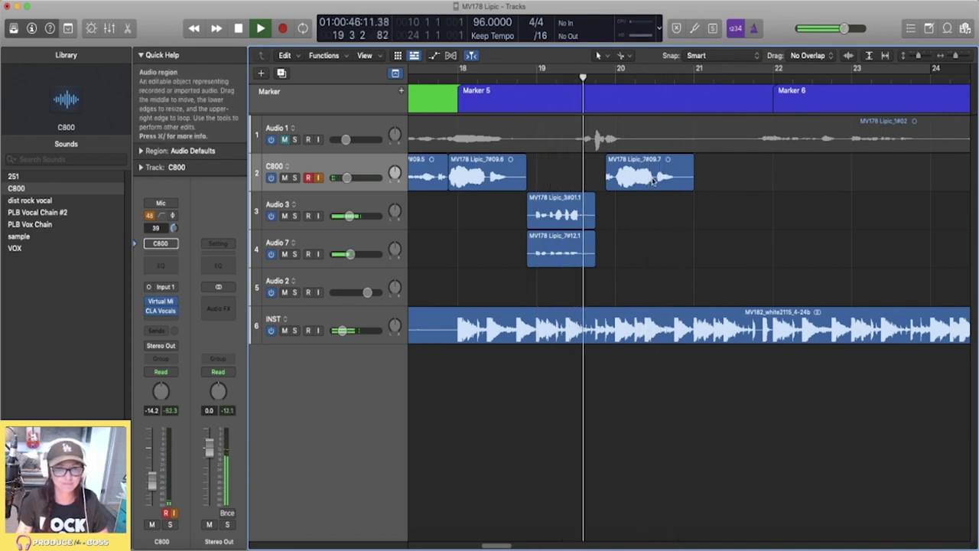
key("space")
left_click_drag(646, 181, 643, 183)
key("space")
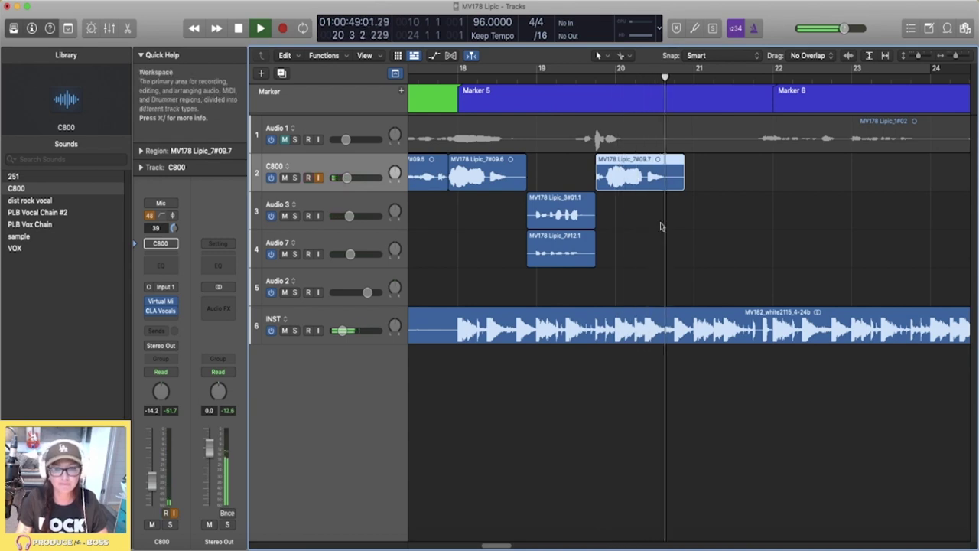
Copy the stacked Audio 3 and Audio 7 regions to just after the C800 region near bar 20 and play them back.
left_click_drag(549, 167, 709, 259)
key("space")
key("space")
scroll(719, 256, "down", 5)
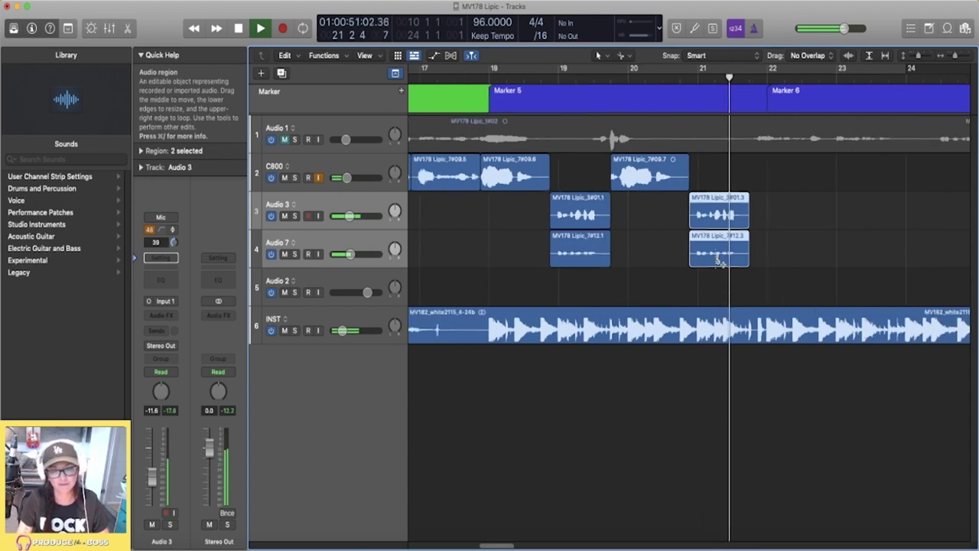
scroll(703, 256, "right", 1)
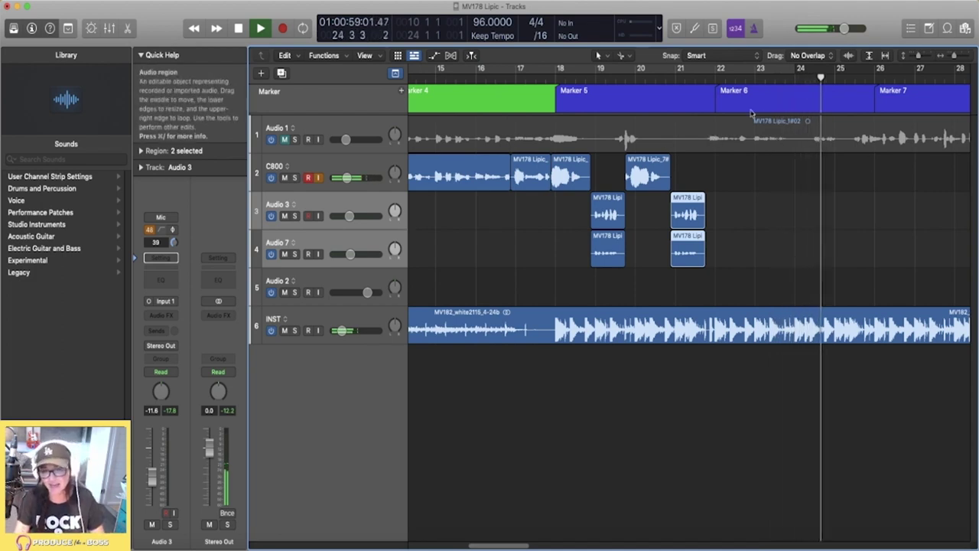
Set the cycle range from bar 22 to bar 26 over Marker 6 and play that section.
key("space")
left_click_drag(717, 71, 874, 72)
key("space")
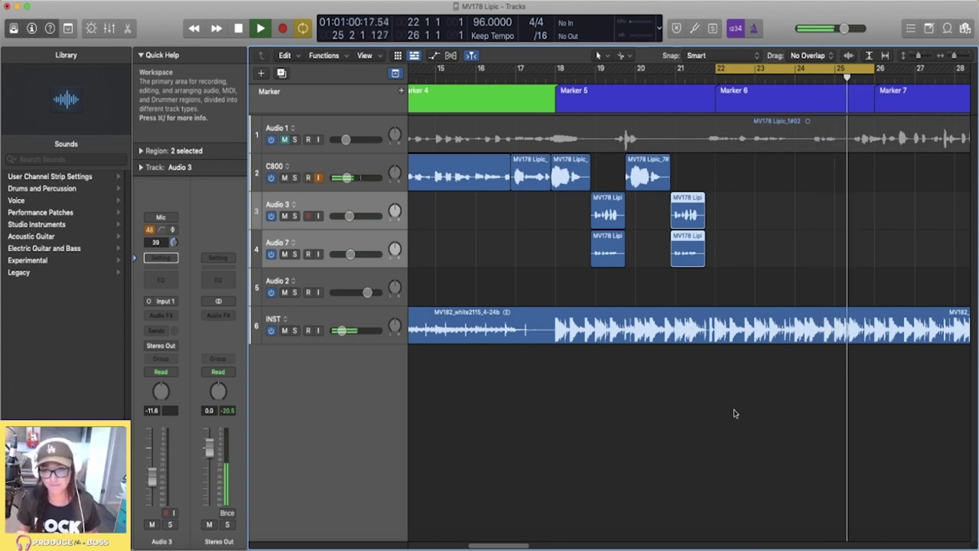
key("space")
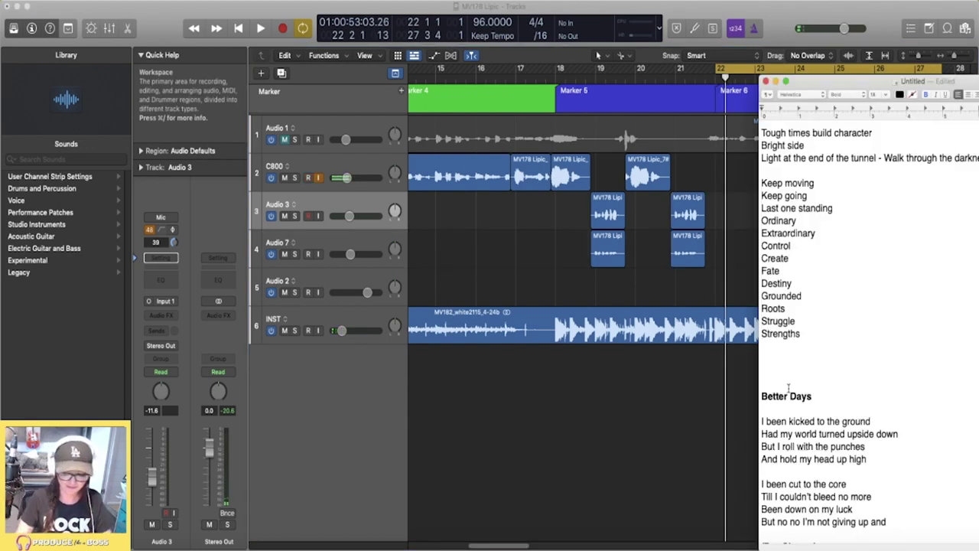
Delete the extra blank lines above the "Better Days" heading and raise the lyrics window on the screen.
key("BackSpace")
key("BackSpace")
scroll(816, 385, "down", 3)
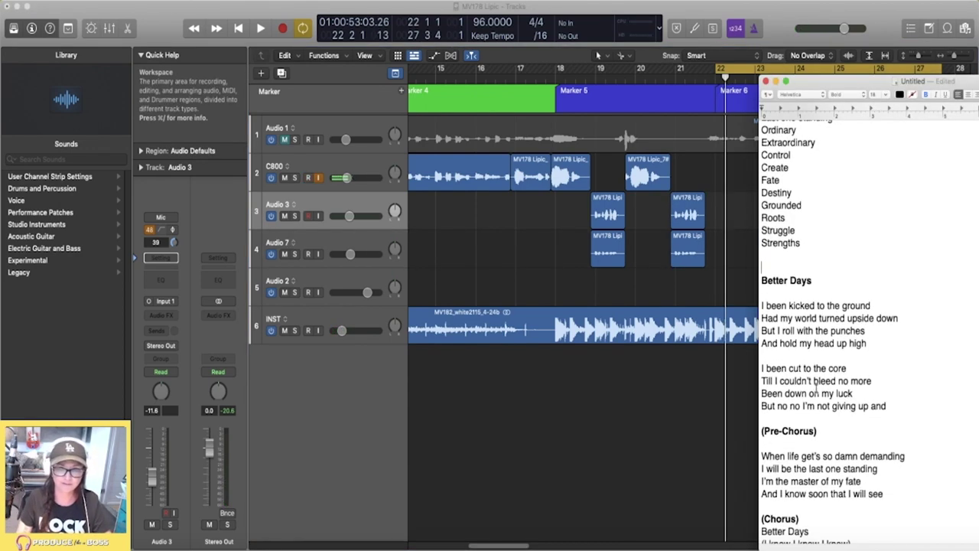
left_click_drag(929, 81, 938, 9)
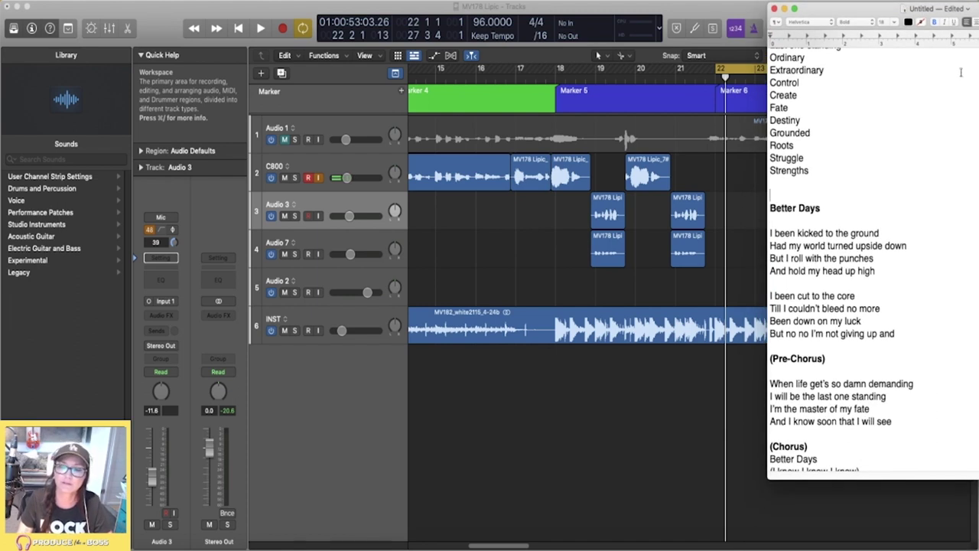
Delete "Fate" and its empty line from the word list above the lyrics.
scroll(879, 378, "down", 3)
scroll(893, 406, "up", 5)
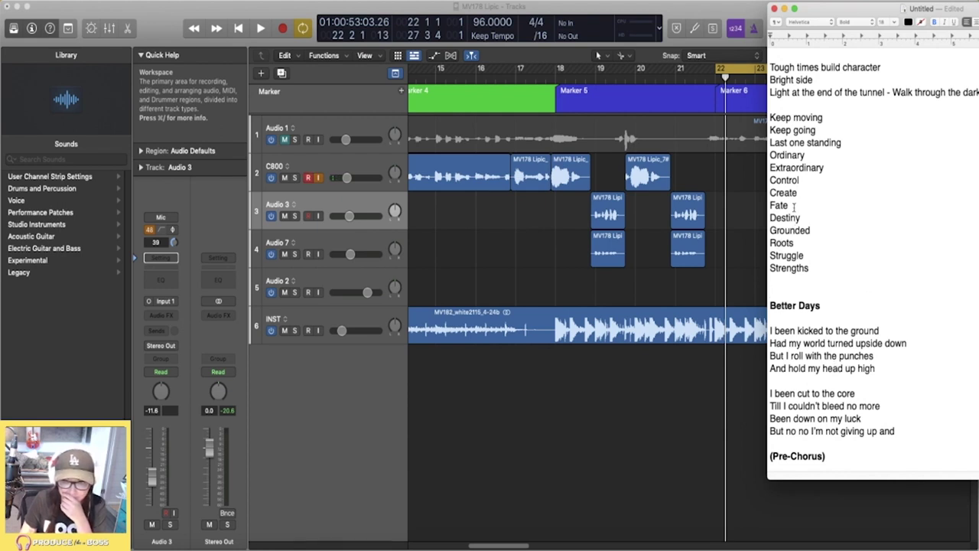
left_click_drag(789, 205, 767, 205)
key("BackSpace")
key("BackSpace")
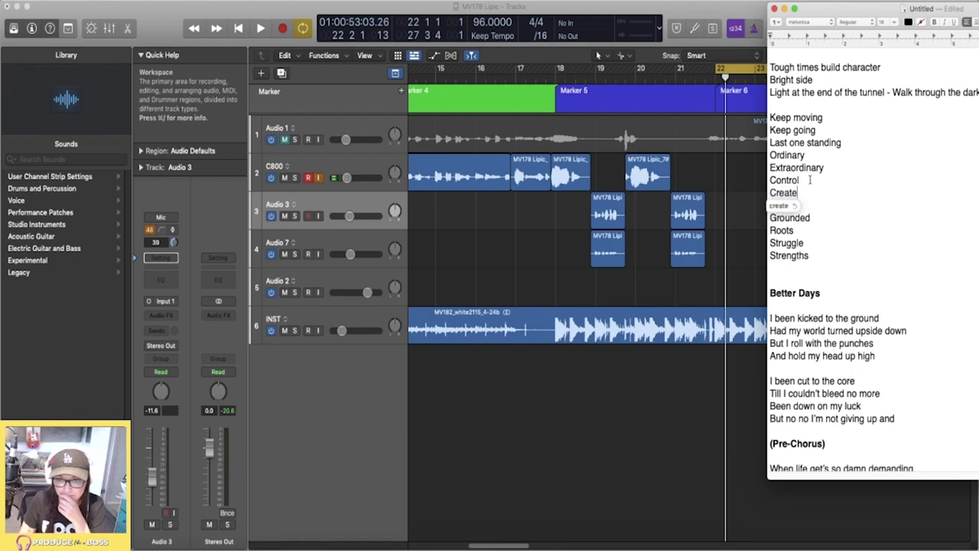
Check the lyrics and delete "Last one standing" with its empty line from the word list.
scroll(859, 341, "down", 5)
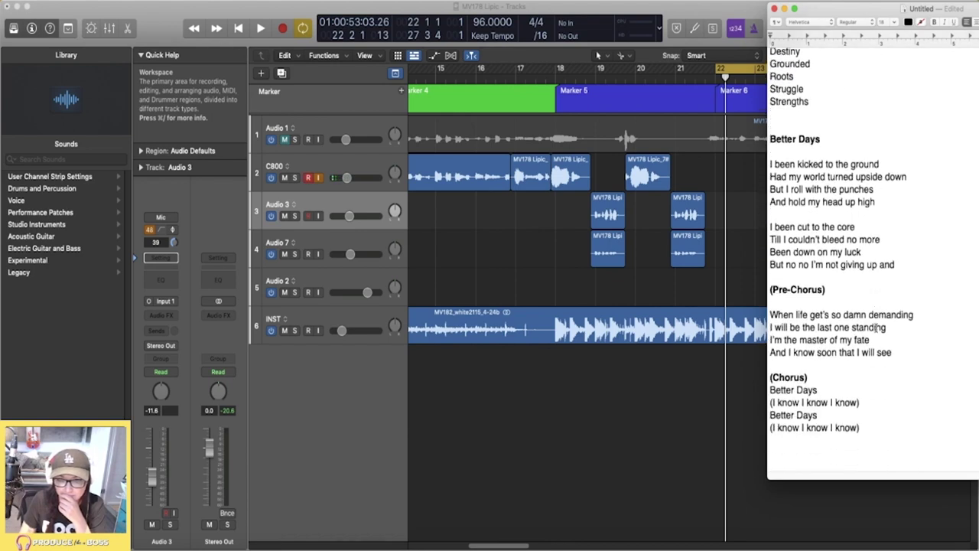
scroll(875, 328, "up", 5)
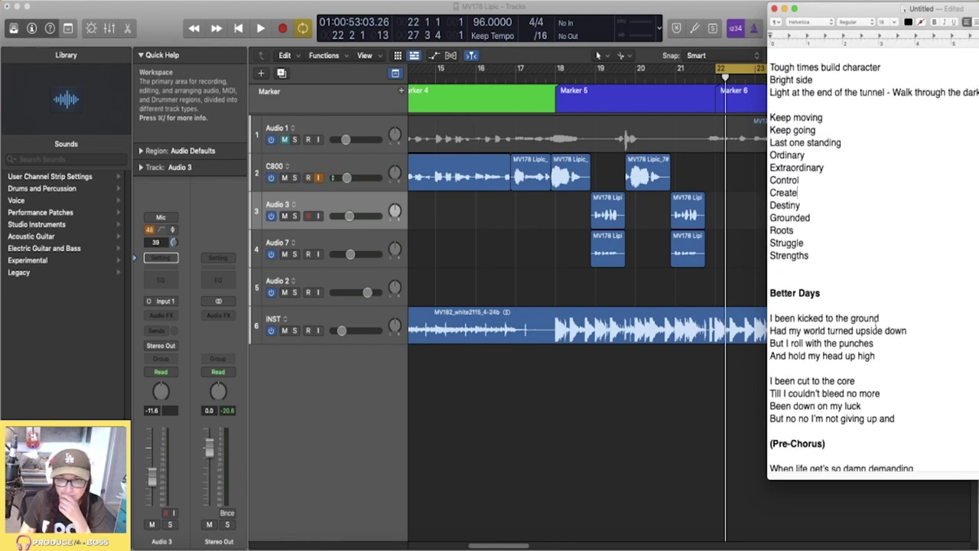
left_click_drag(845, 145, 759, 143)
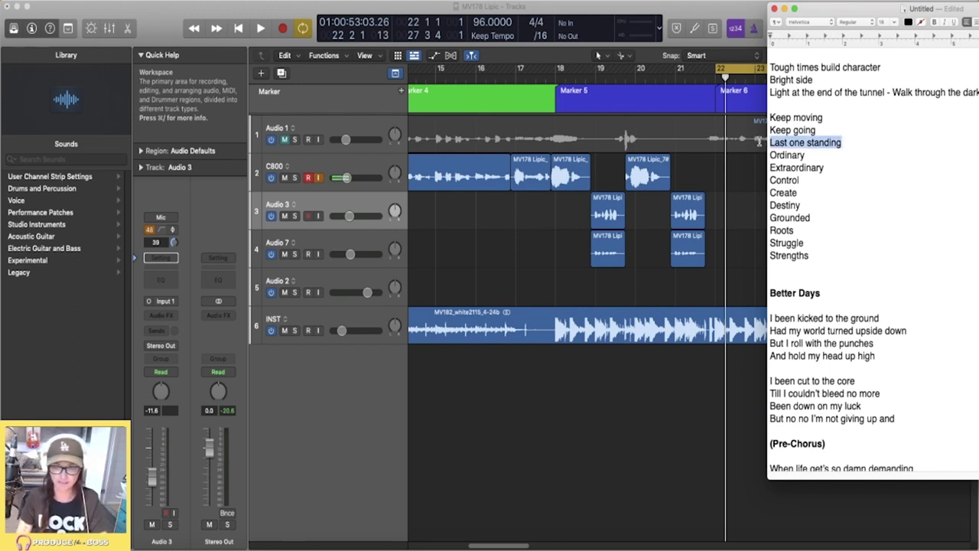
key("BackSpace")
key("BackSpace")
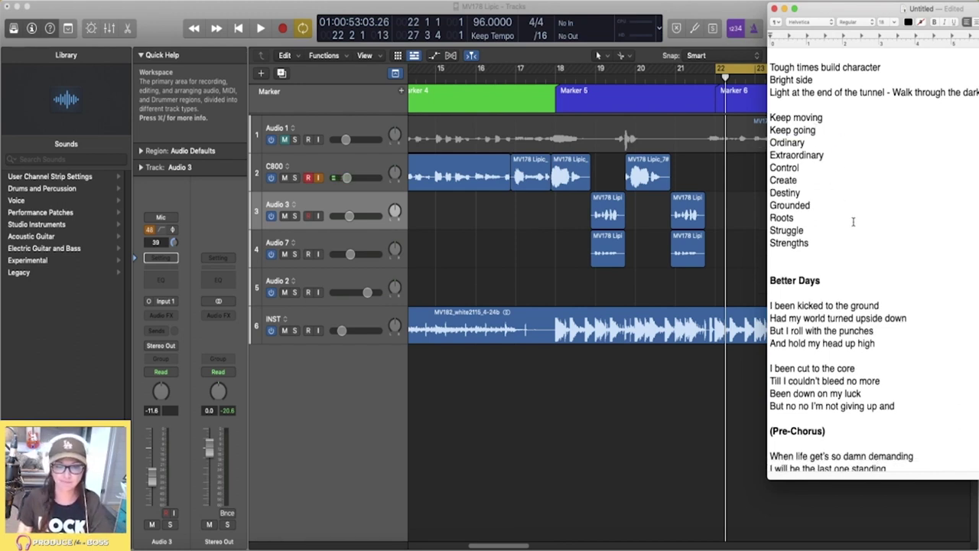
scroll(853, 221, "down", 1)
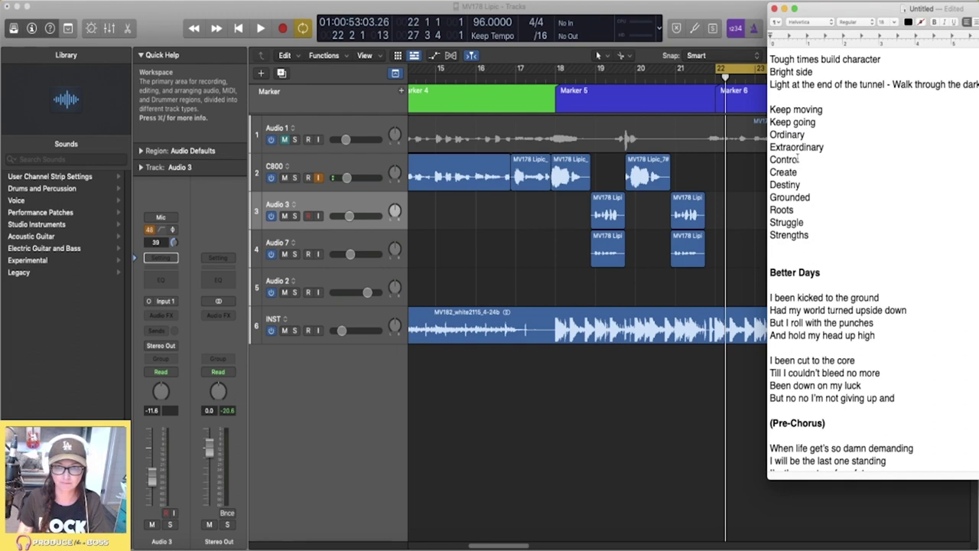
scroll(833, 184, "down", 8)
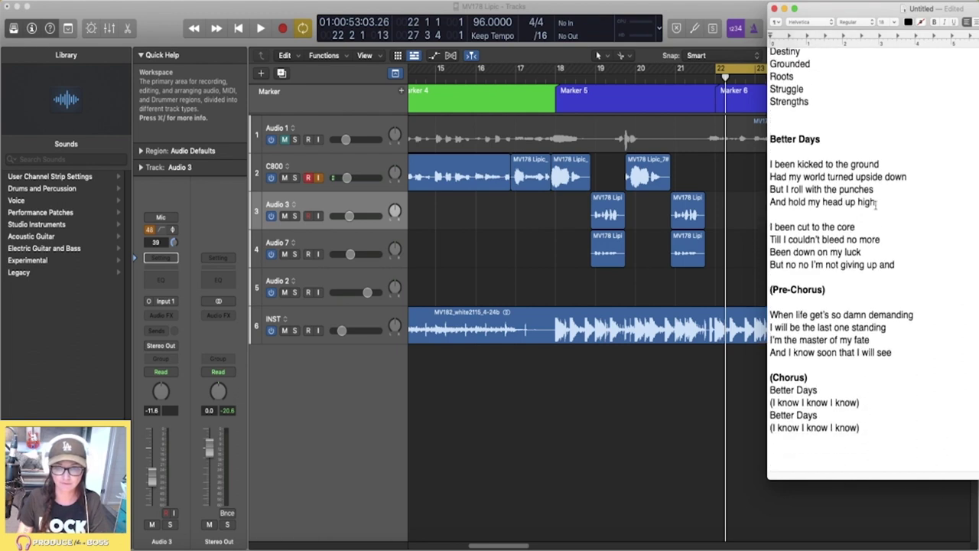
scroll(818, 354, "up", 8)
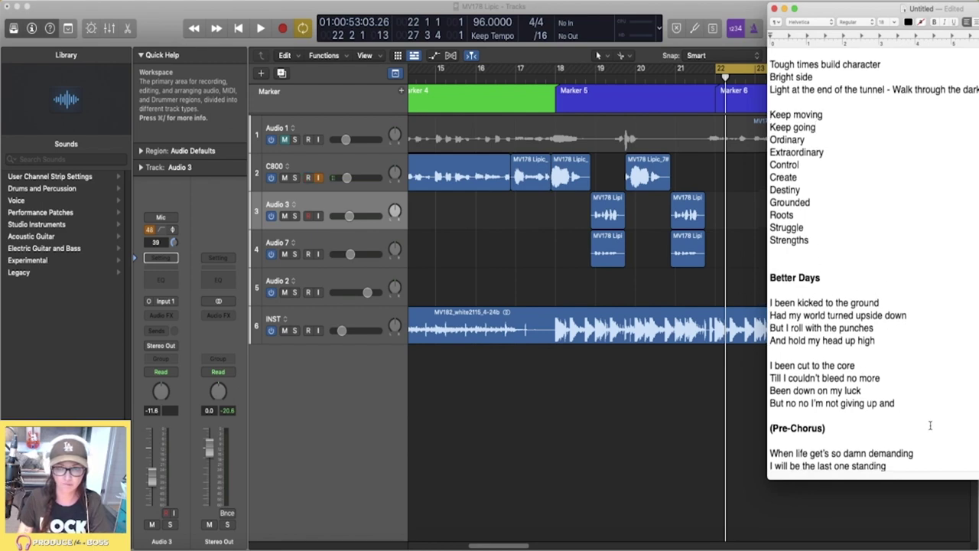
scroll(930, 425, "down", 3)
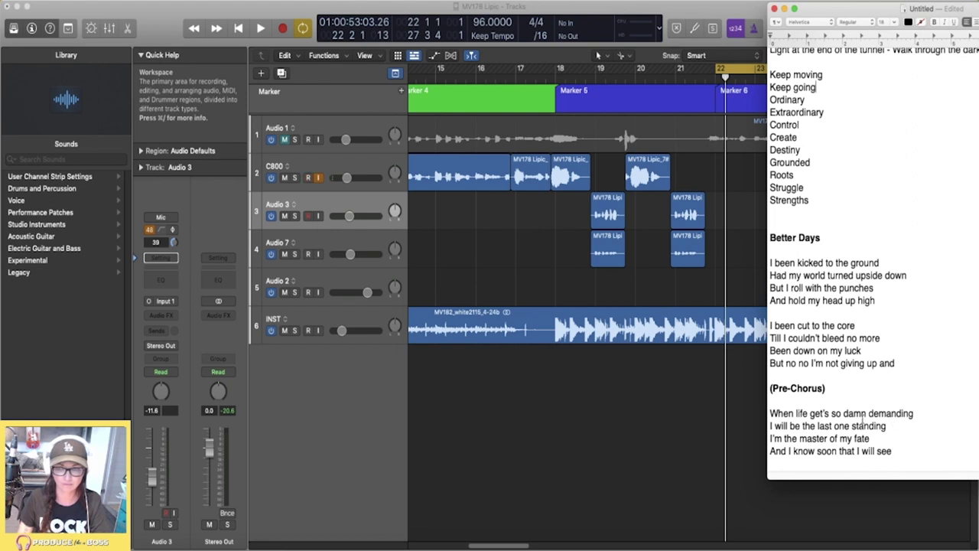
Return to the Logic project, extend the cycle range's start back to bar 18 beat 4, and play it.
left_click(618, 292)
left_click_drag(719, 69, 587, 69)
key("space")
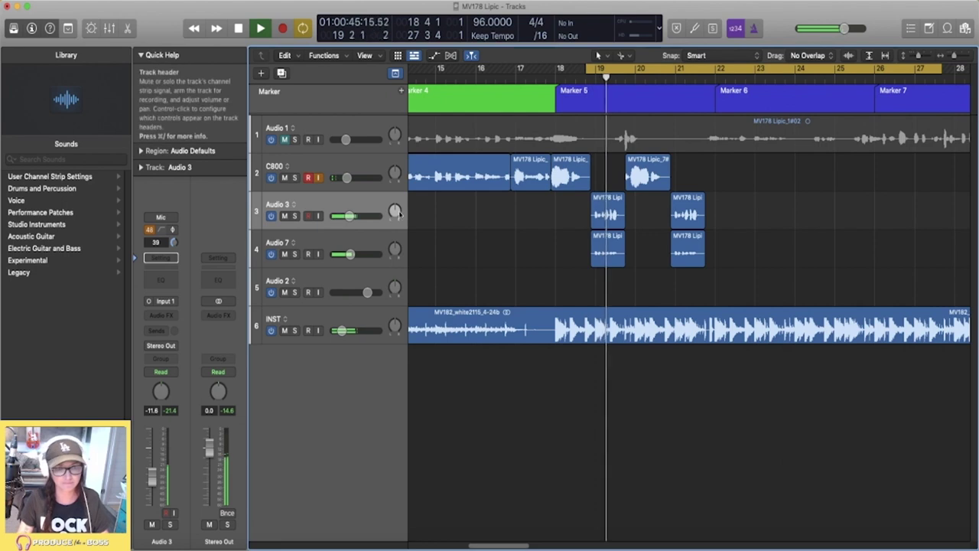
Pan the Audio 3 track to -25 and the Audio 7 track to +28 while listening, and stop playback.
mouse_move(394, 211)
left_mouse_down()
mouse_move(396, 250)
mouse_move(394, 211)
left_mouse_up()
left_click_drag(396, 253, 397, 249)
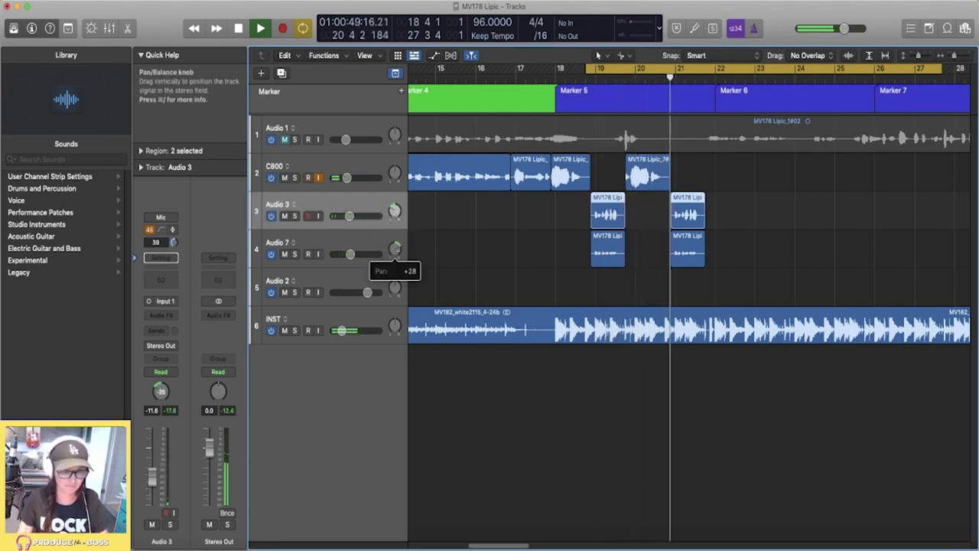
key("super+Tab")
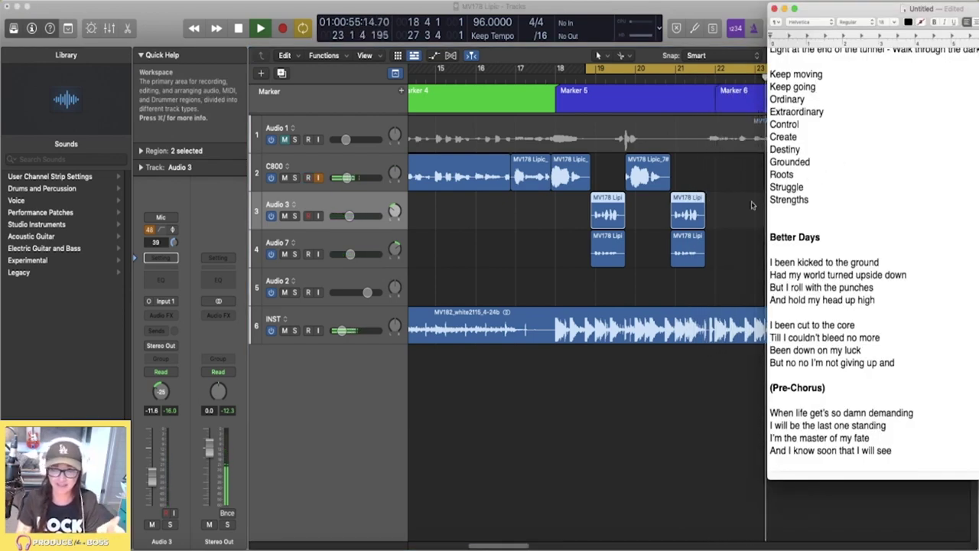
left_click(744, 277)
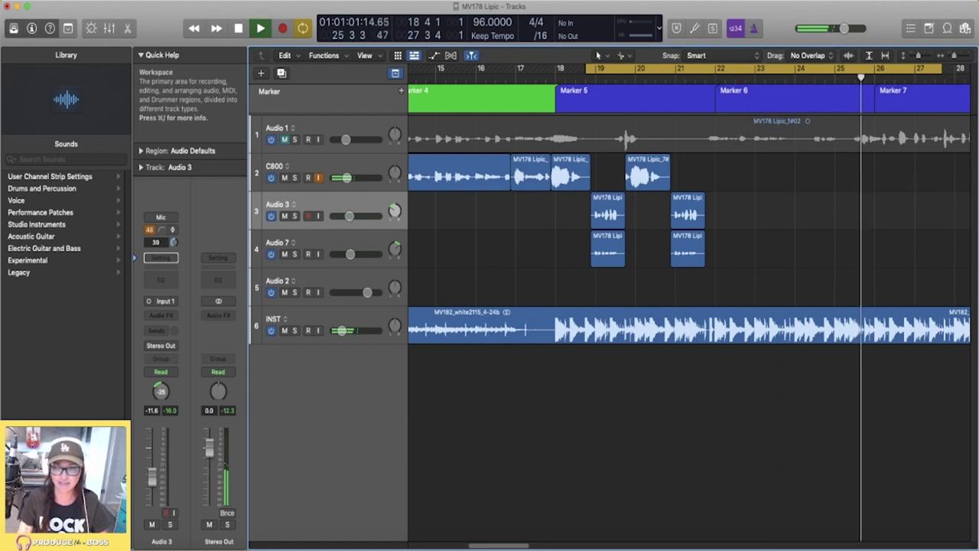
key("space")
Switch to the lyrics document and reposition its window so the full width of every line shows.
key("super+Tab")
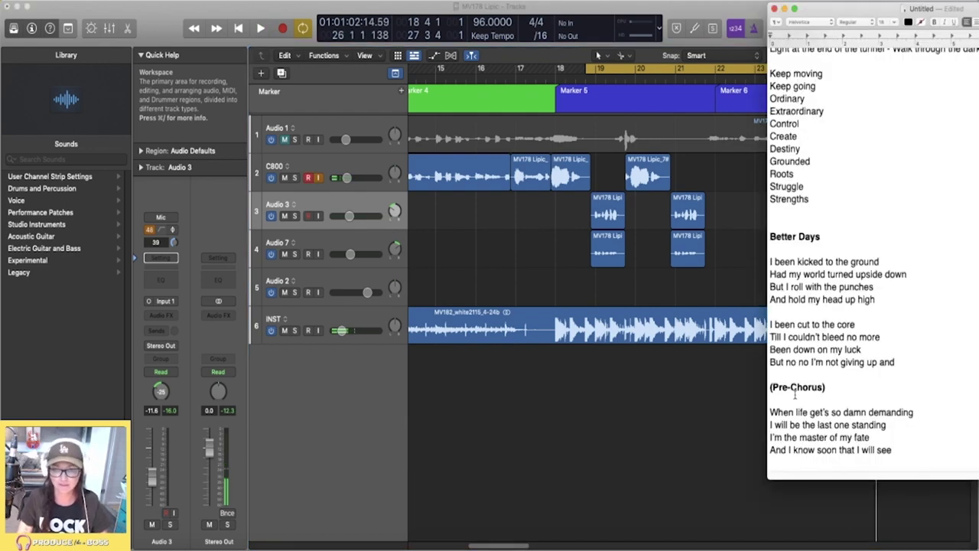
scroll(795, 395, "down", 5)
scroll(817, 230, "up", 7)
left_click_drag(859, 4, 752, 4)
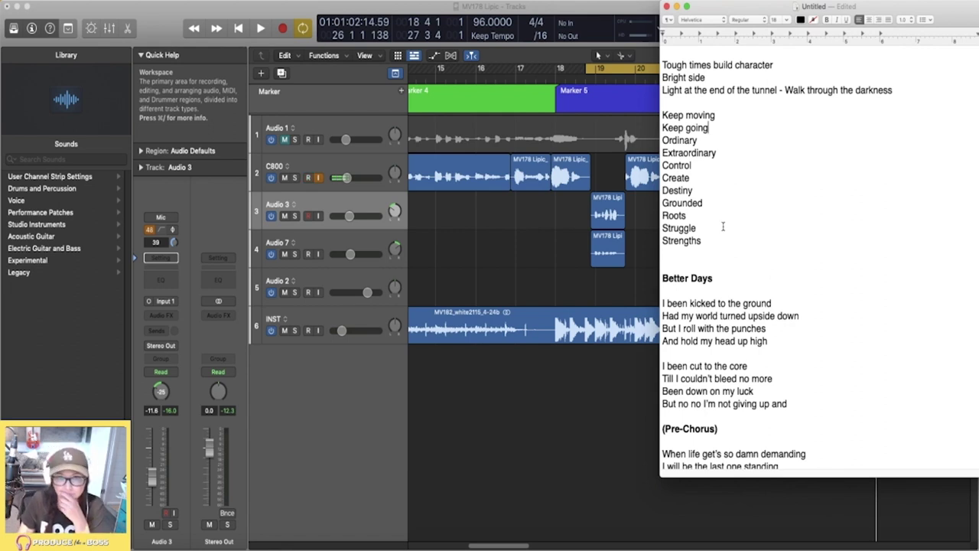
Add the lines "I know I got to keep moving" and "I got wings to go with these roots and" below the chorus lyrics.
scroll(713, 239, "down", 4)
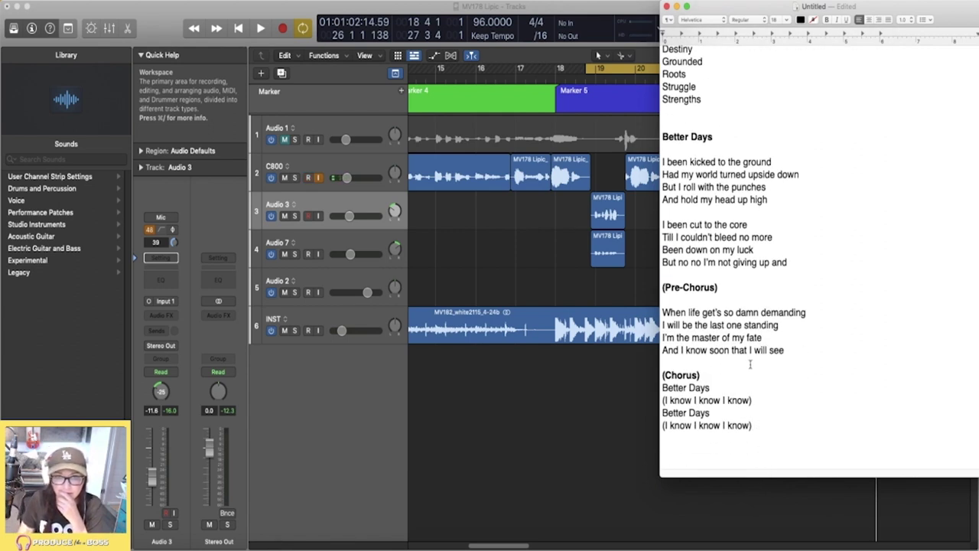
scroll(734, 305, "up", 3)
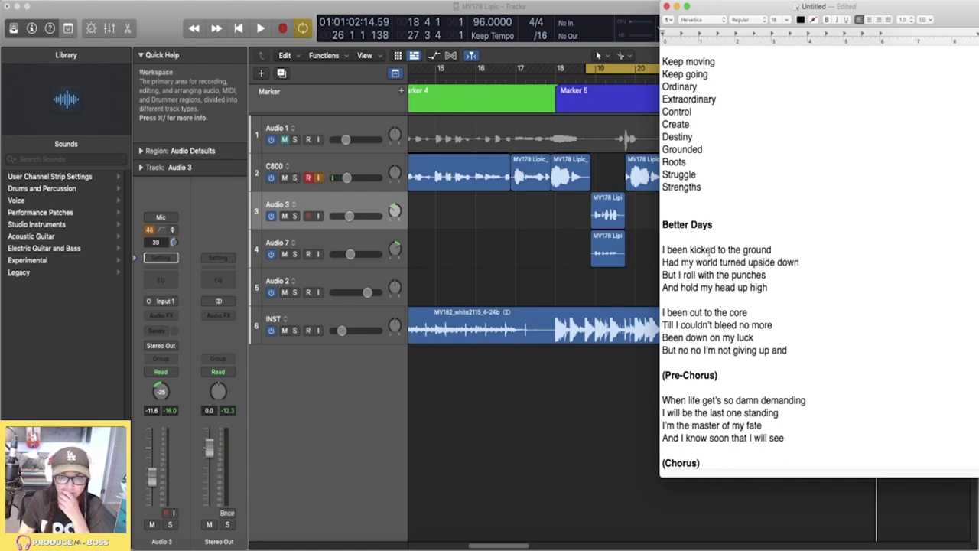
scroll(727, 248, "down", 3)
scroll(734, 367, "down", 1)
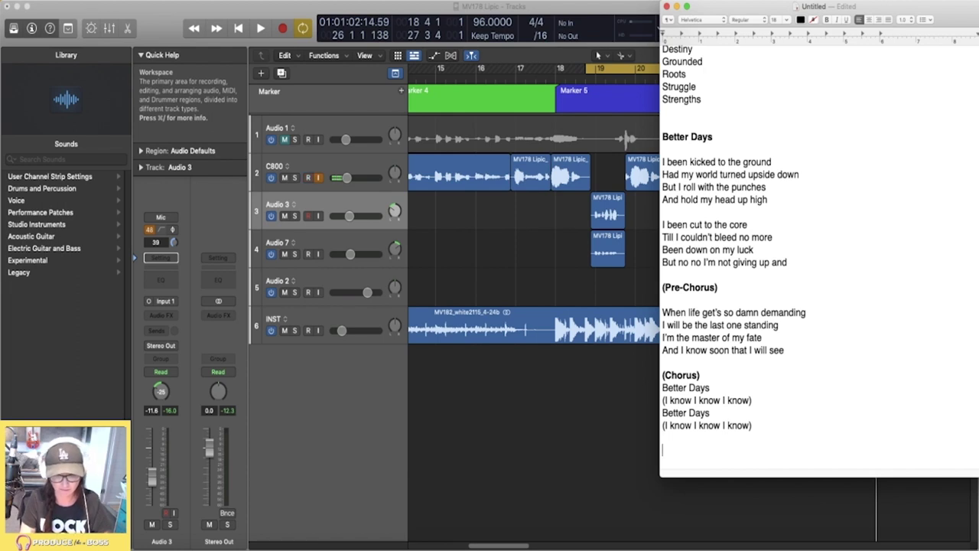
type("I kno")
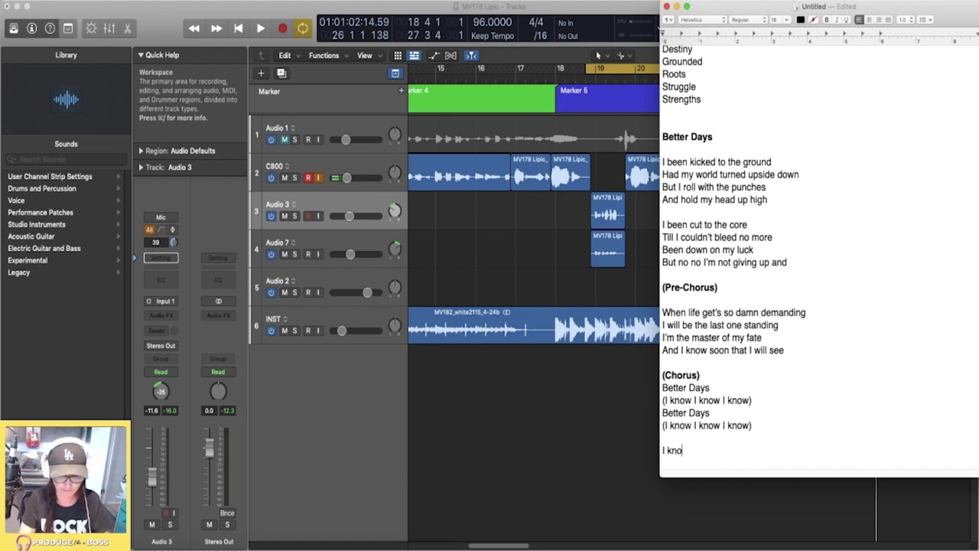
type("w I got to keep moving")
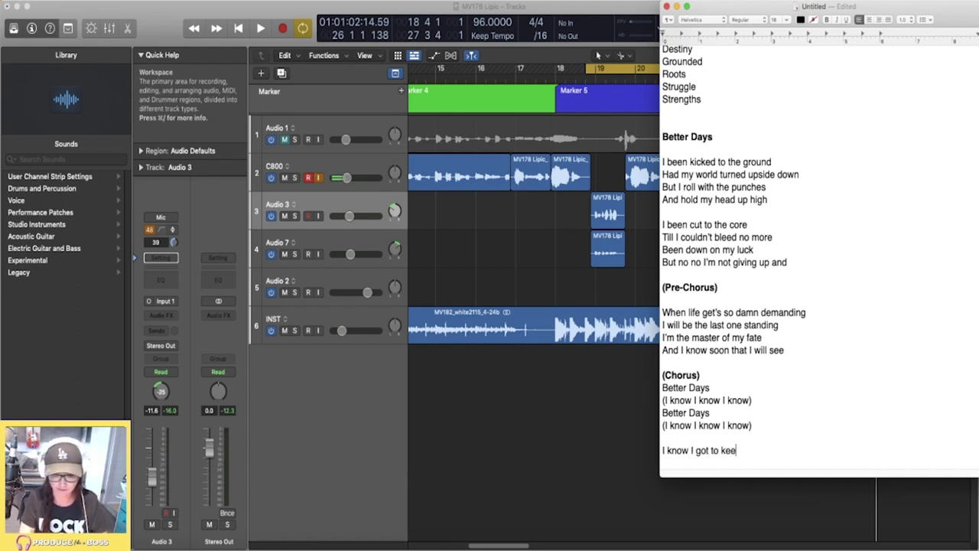
key("Return")
type("I got wings to go with t")
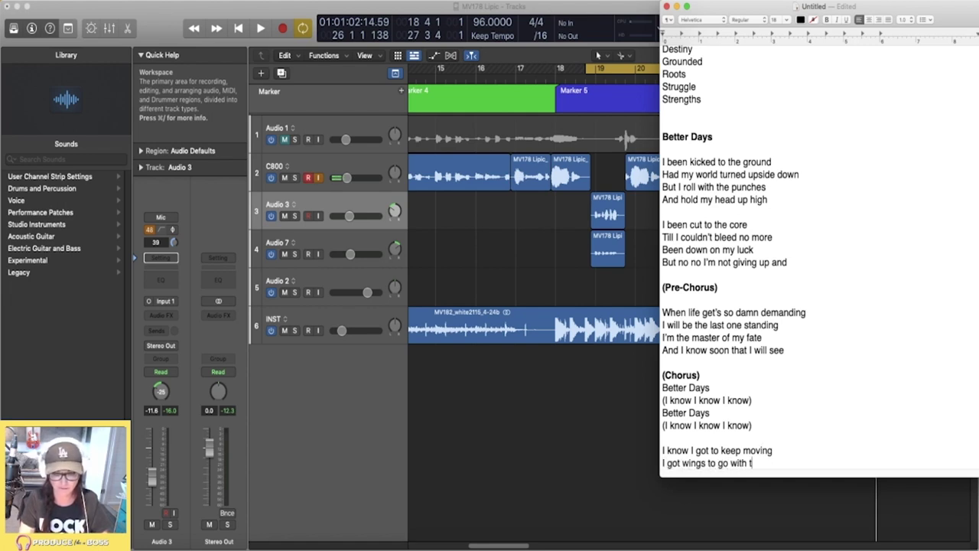
type("hese roots and")
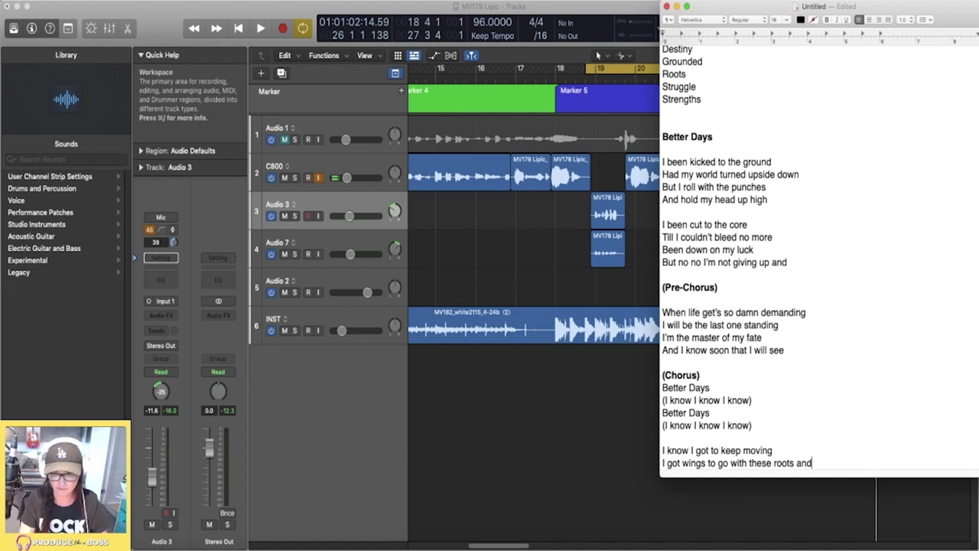
key("Return")
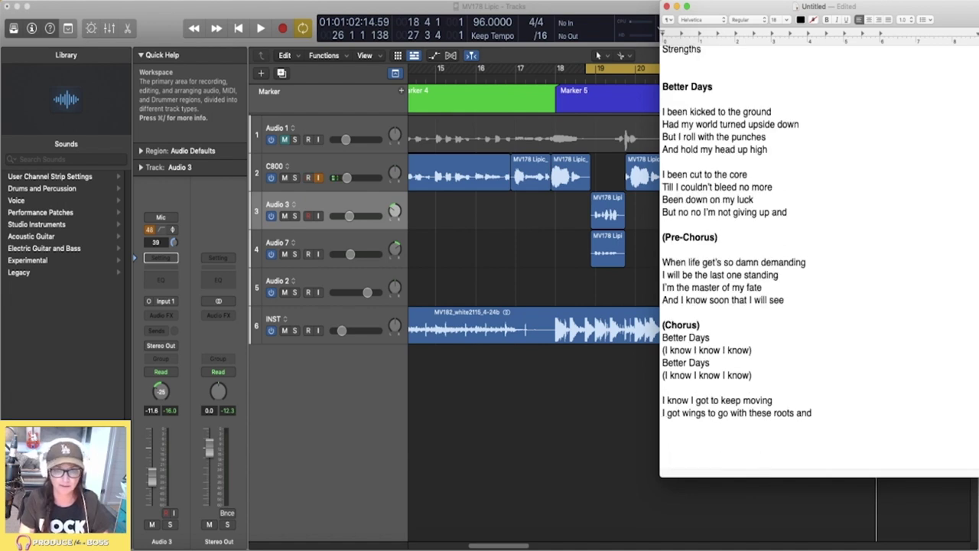
scroll(807, 329, "up", 2)
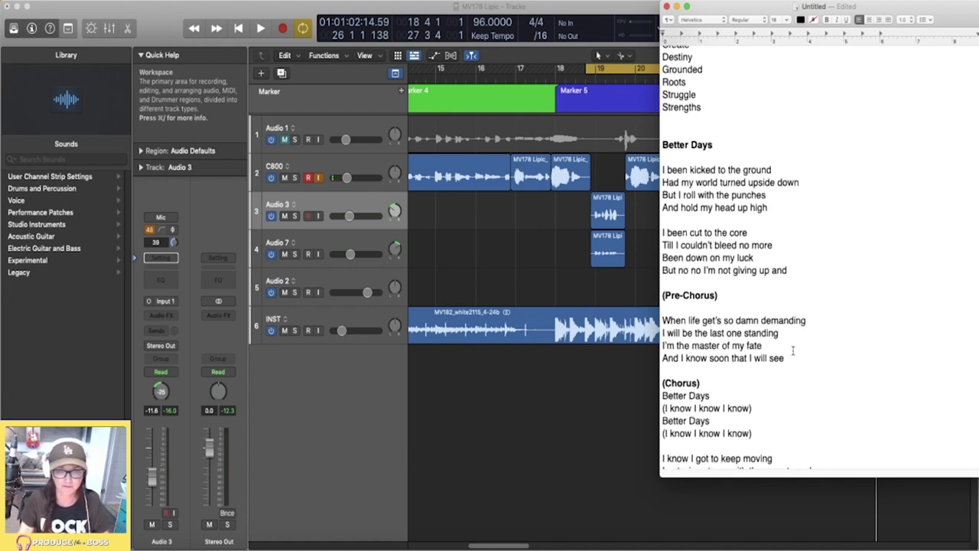
scroll(793, 352, "down", 2)
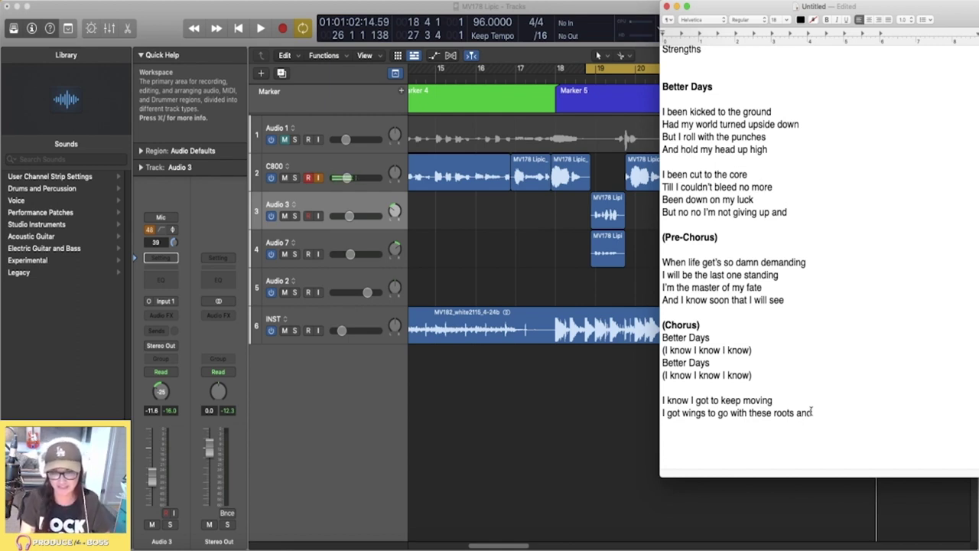
key("Return")
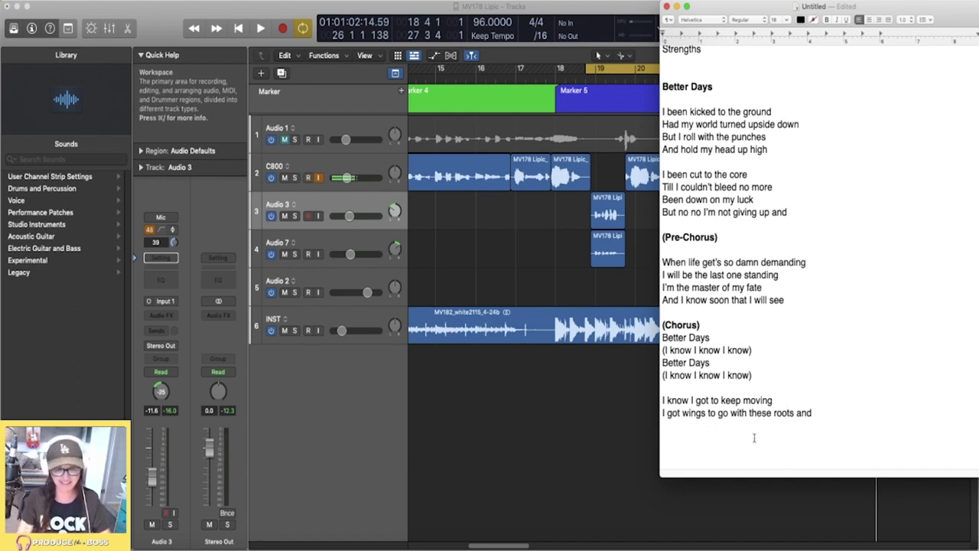
Remove "Roots" and "Keep moving" from the word list, and return to the end of the chorus lyrics.
scroll(765, 451, "up", 5)
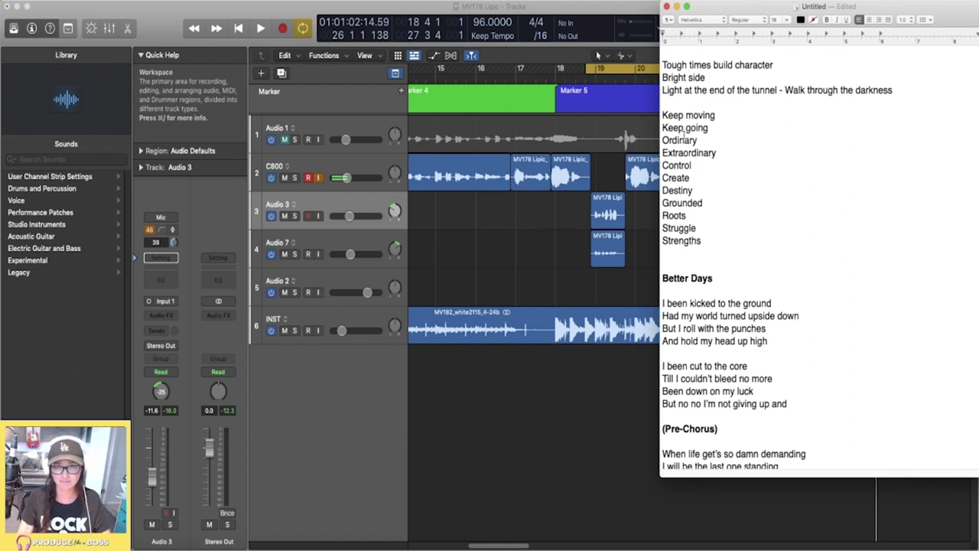
double_click(686, 215)
key("BackSpace")
left_click_drag(715, 115, 662, 115)
key("BackSpace")
key("BackSpace")
left_click(729, 188)
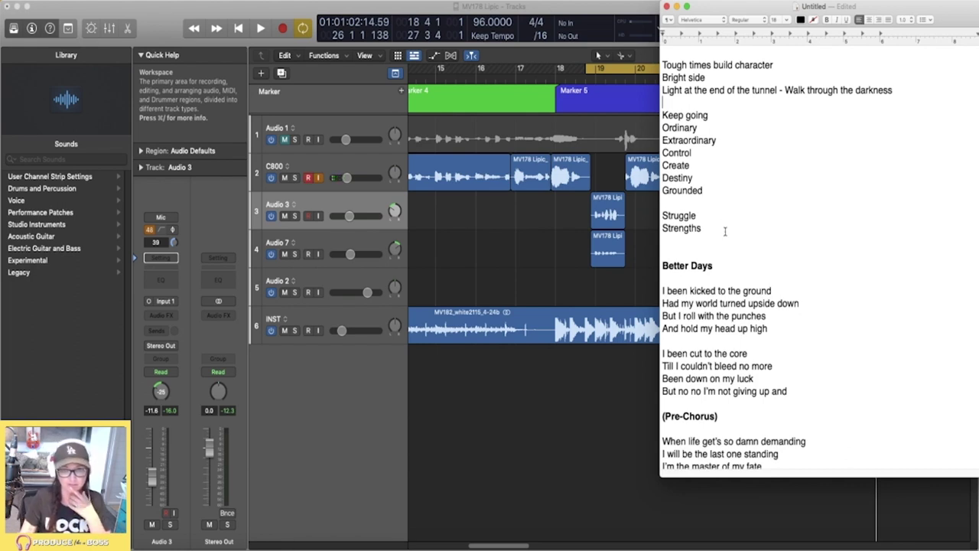
scroll(727, 284, "down", 3)
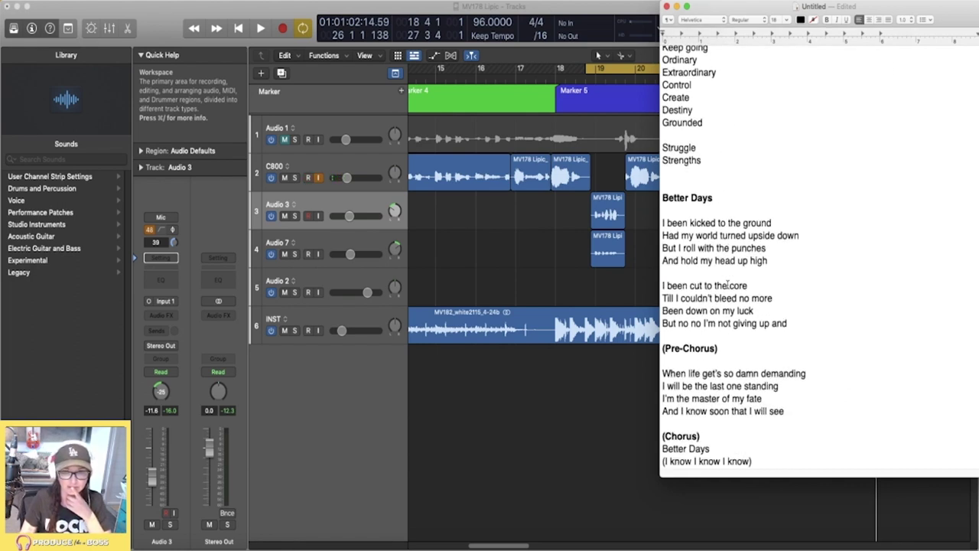
scroll(725, 330, "down", 5)
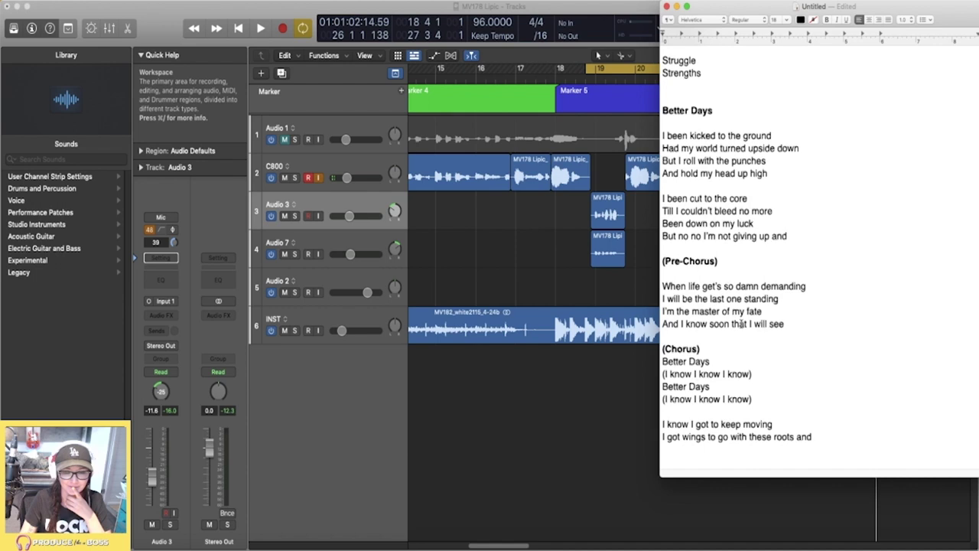
left_click(701, 426)
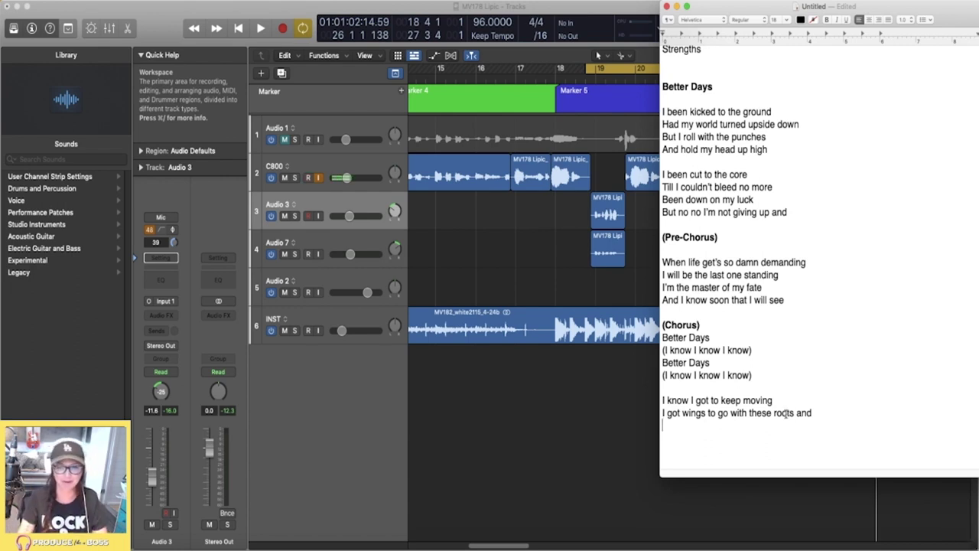
Turn off the cycle in the Logic project, play from bar 22 while reviewing the lyrics, and stop playback.
left_click(636, 424)
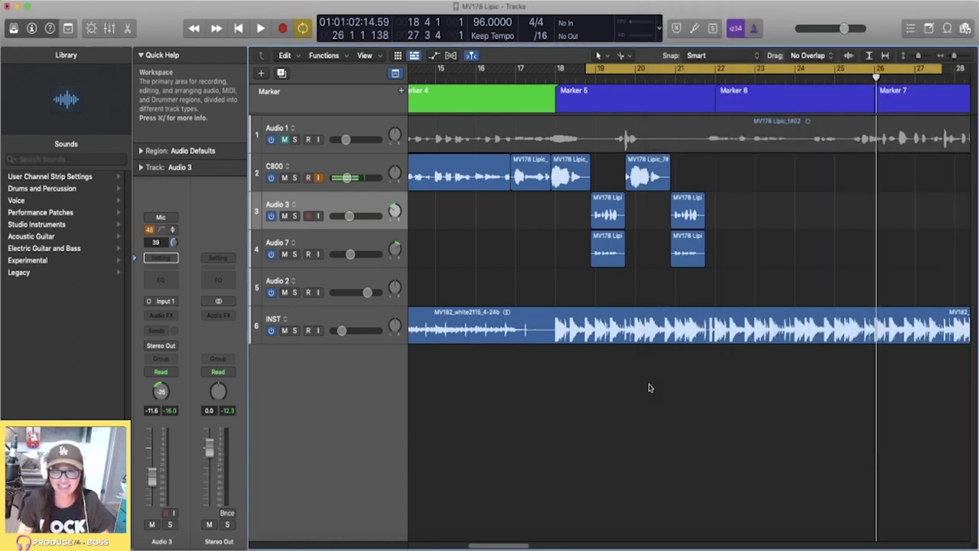
key("space")
left_click(716, 75)
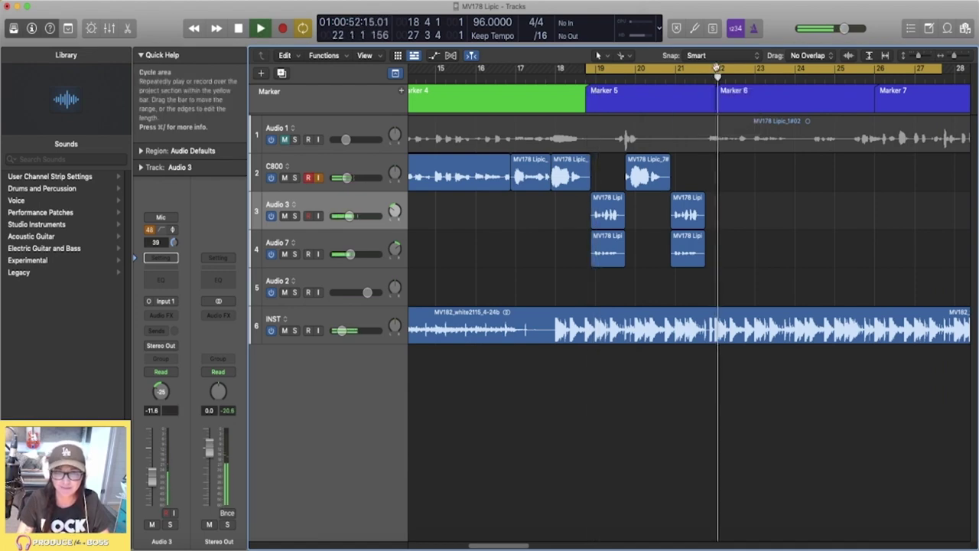
left_click(718, 70)
left_click(974, 98)
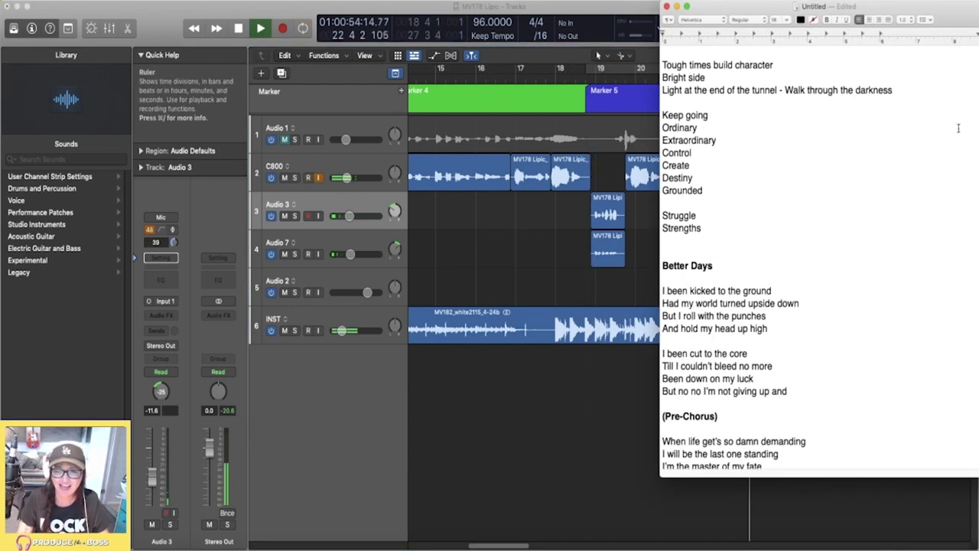
scroll(877, 229, "down", 5)
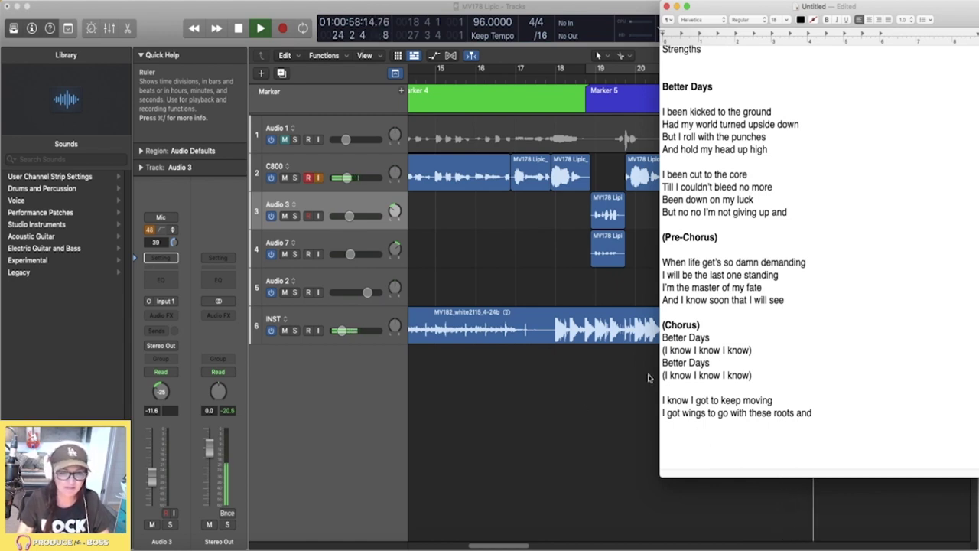
left_click(596, 454)
key("space")
Close the gap below "Grounded" and add the chorus lines "I know my heart, I know my path, I know my strength", "And I know I'll see", "Better days".
key("super+Tab")
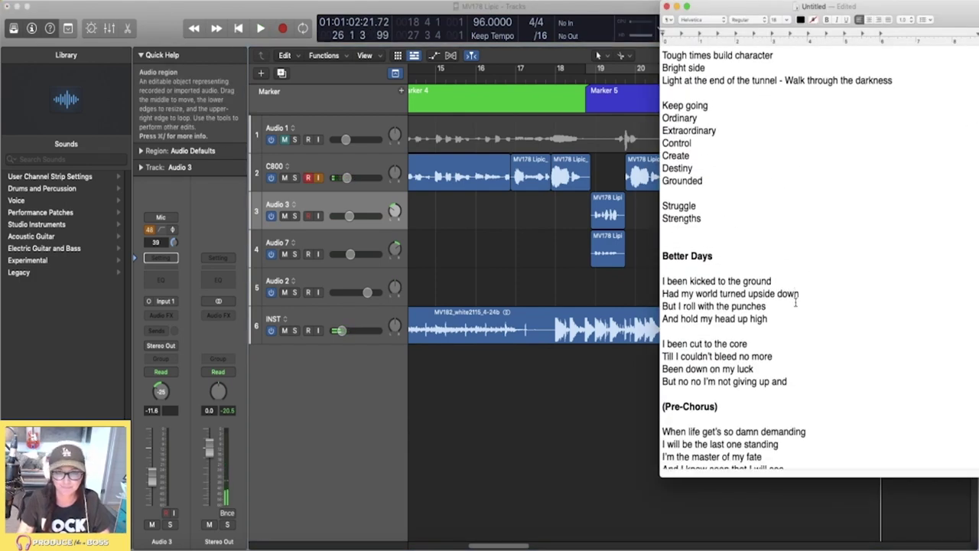
key("BackSpace")
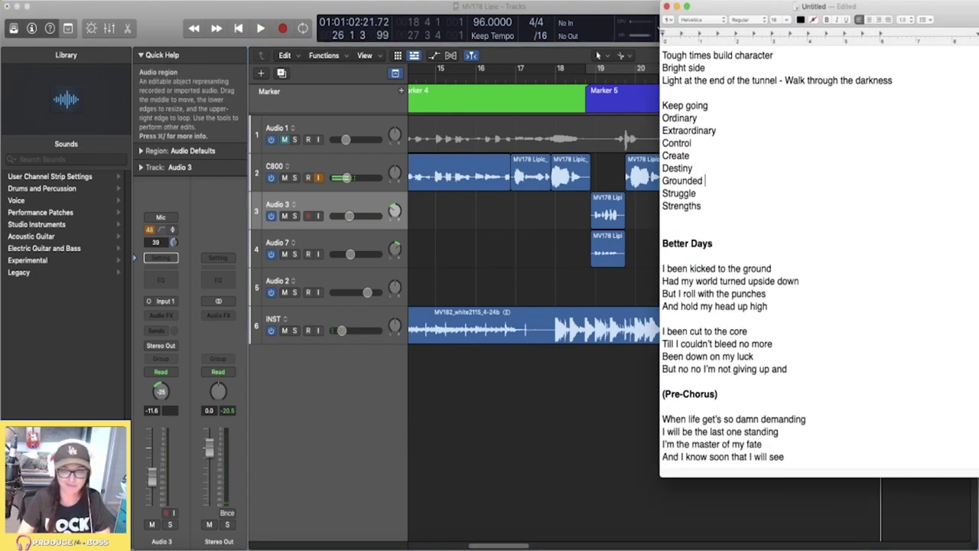
scroll(789, 430, "down", 5)
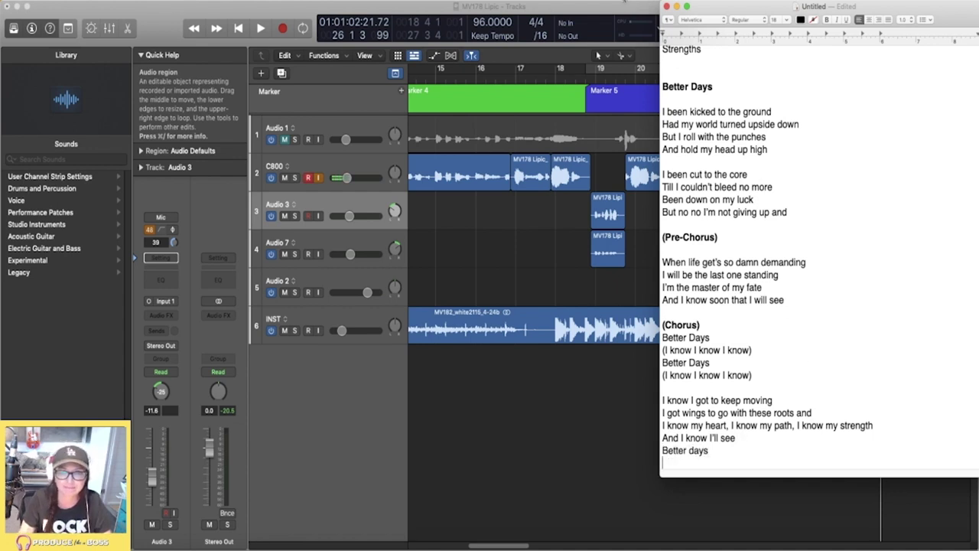
Shift the lyrics window aside and record a vocal take on the Audio 2 track from bar 22 until past bar 26.
left_click_drag(738, 10, 940, 9)
left_click(747, 143)
left_click(717, 78)
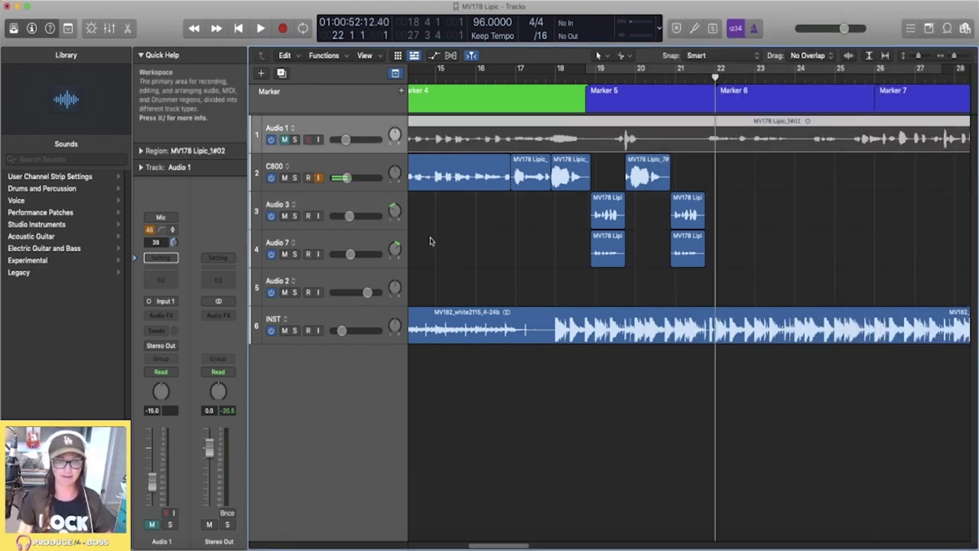
left_click(535, 287)
key("r")
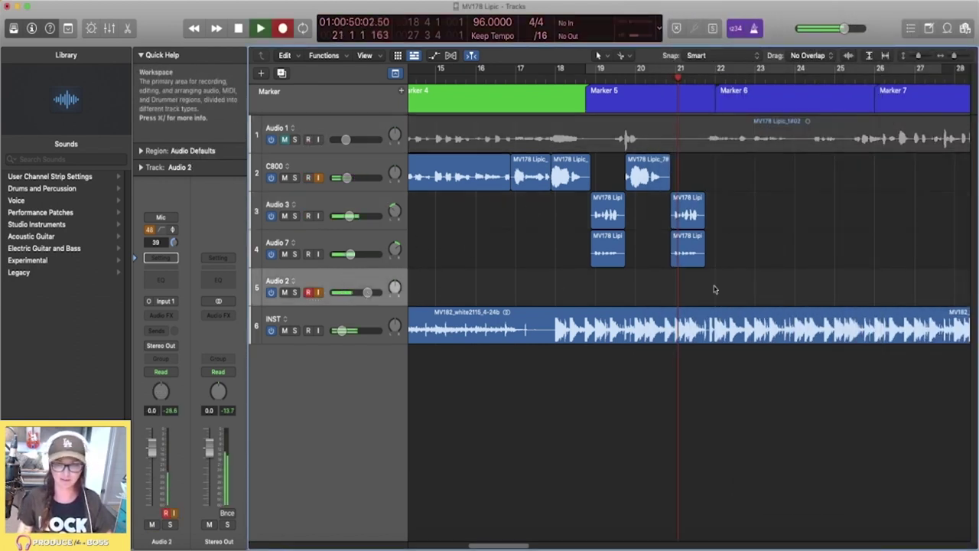
key("super+Tab")
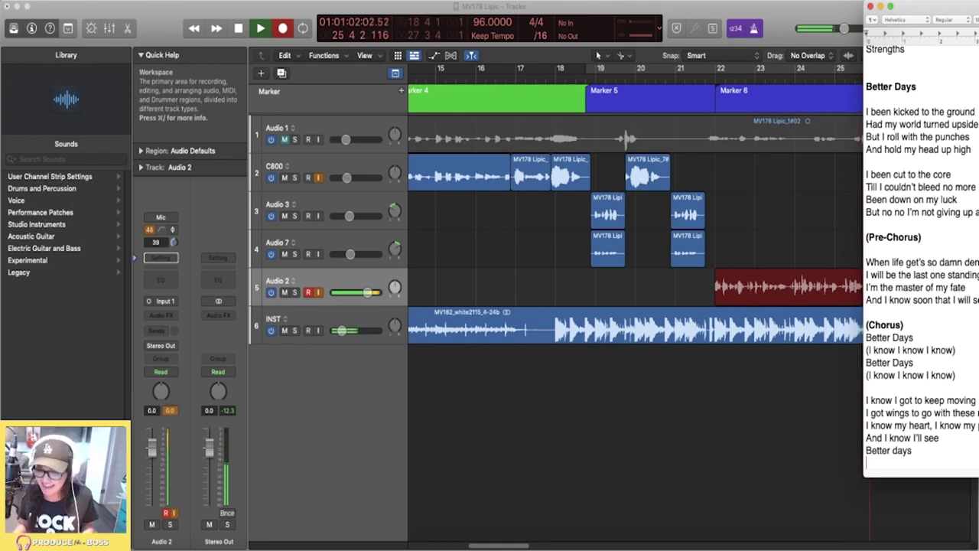
left_click(787, 226)
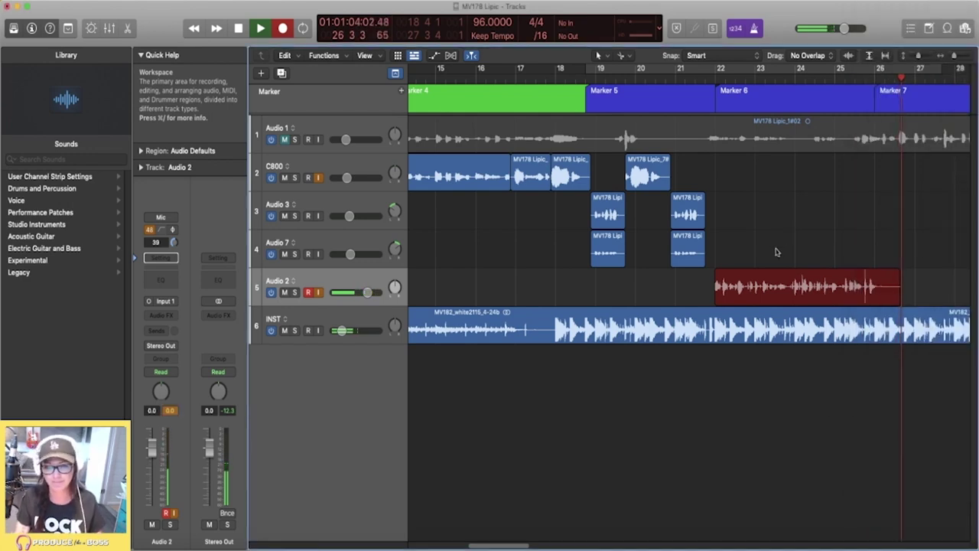
key("space")
Move the new take to the C800 track, extend its start slightly earlier, and lower the C800 volume to -15.6 during playback.
left_click_drag(761, 276, 761, 163)
left_click(695, 75)
key("space")
left_click(719, 205)
key("space")
left_click_drag(715, 188, 711, 191)
key("space")
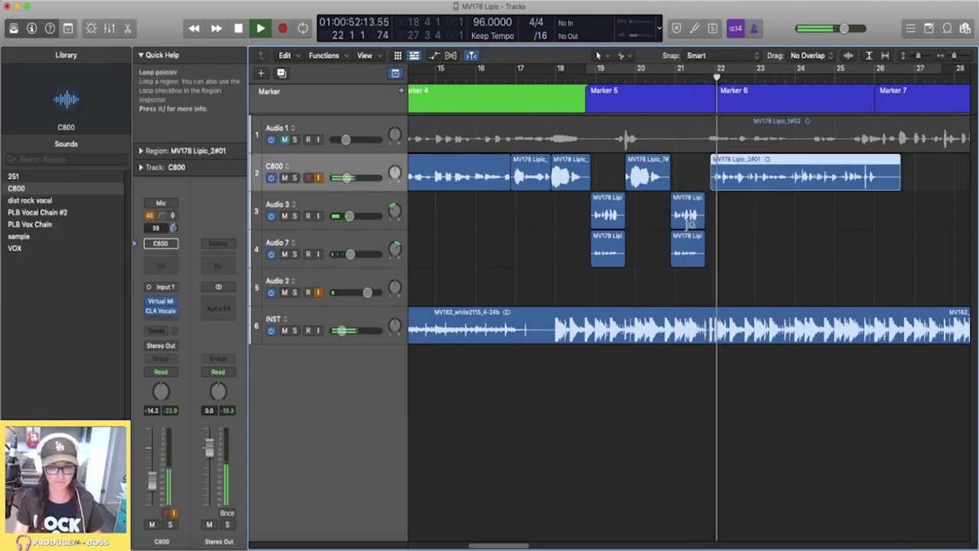
left_click_drag(347, 178, 345, 178)
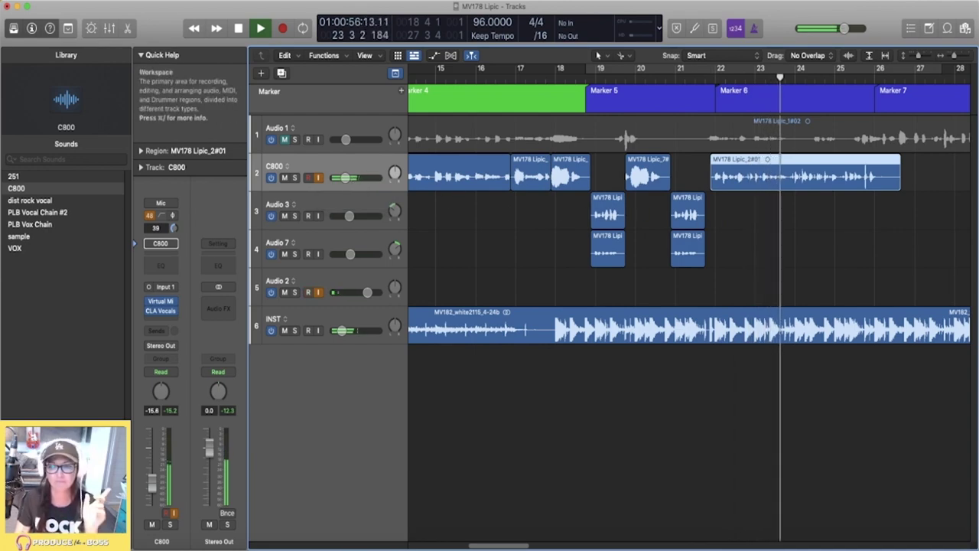
Check the lyrics while the take plays, return to the Audio 2 track in the project, and stop playback.
key("super+Tab")
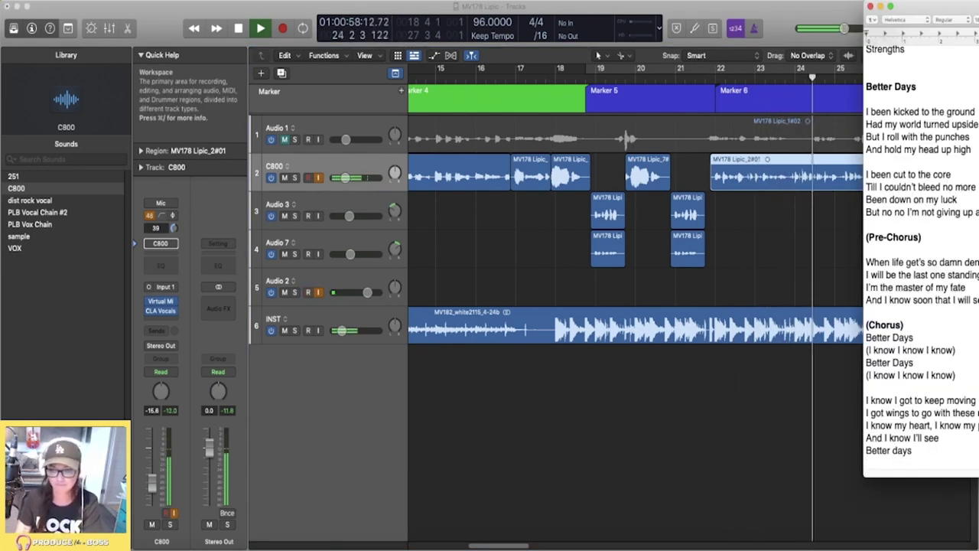
key("Return")
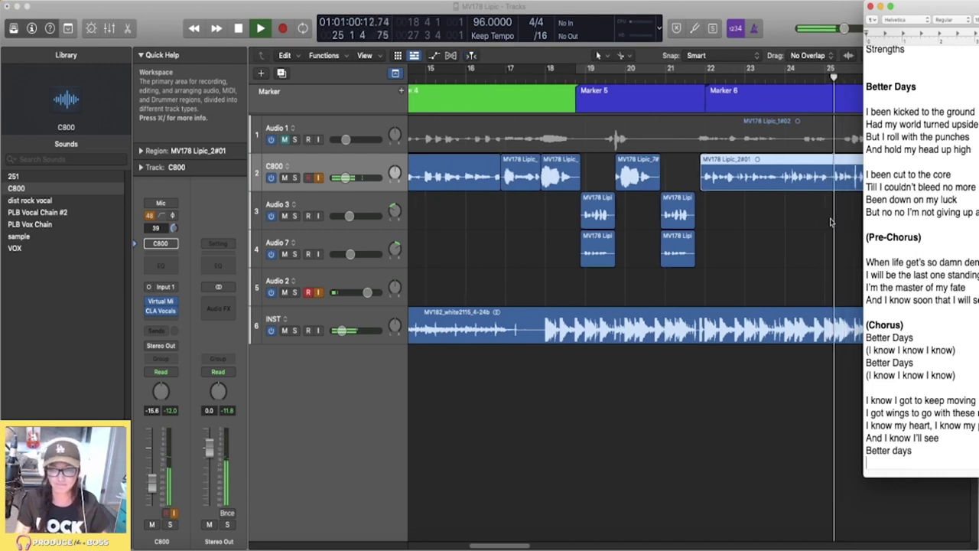
left_click(354, 279)
key("space")
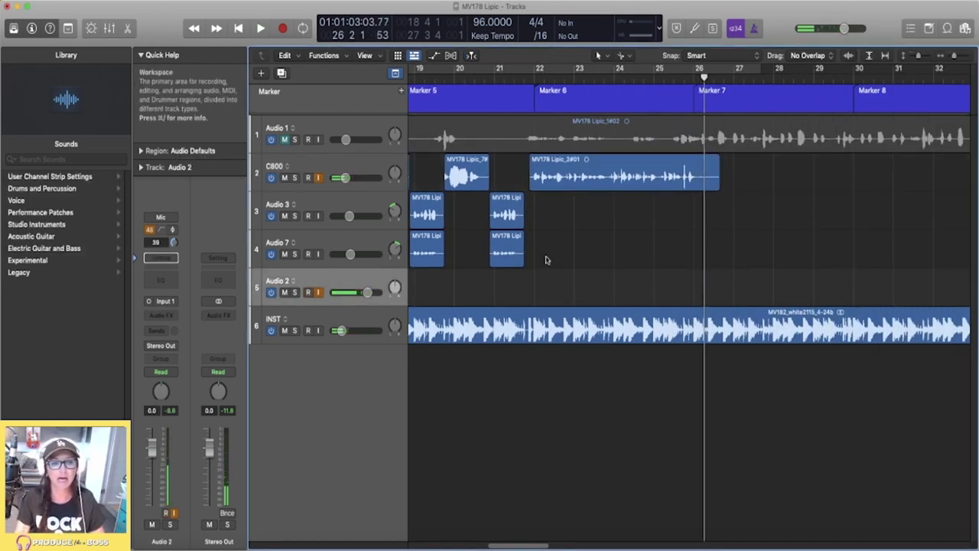
Move the Audio 2 track directly below the C800 track and mute C800.
key("super+Left")
key("super+Left")
left_click_drag(363, 282, 363, 196)
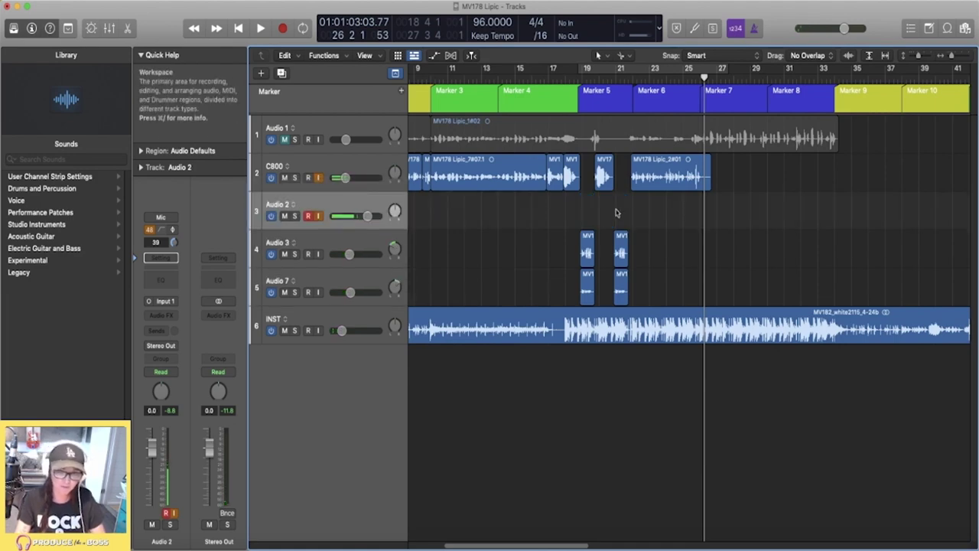
key("super+Right")
left_click(284, 177)
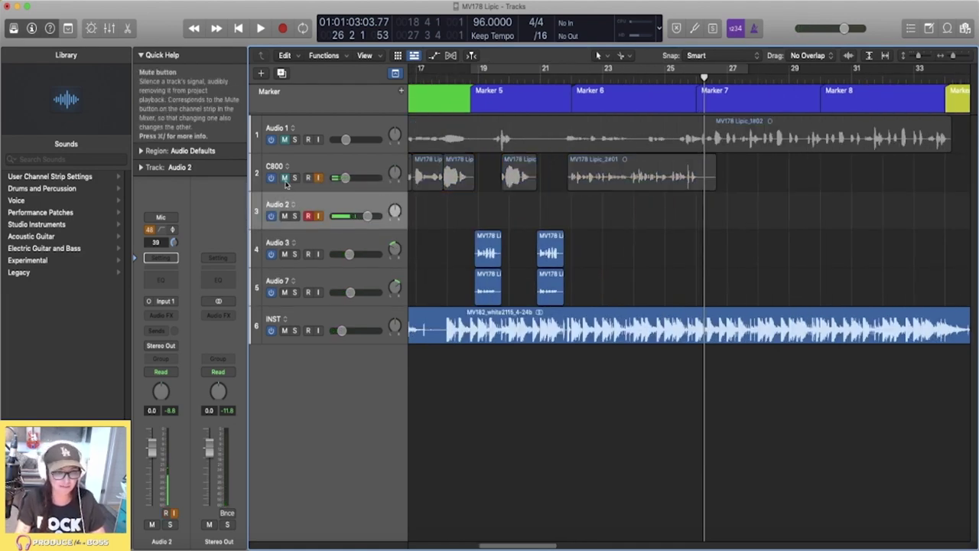
Record a second vocal take on the Audio 2 track from bar 22 and stop shortly before bar 27.
left_click(571, 82)
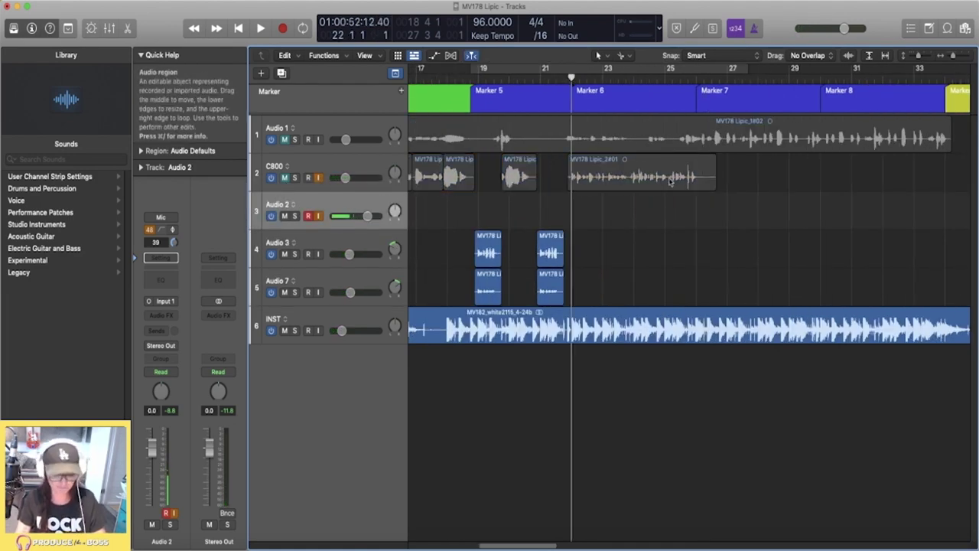
key("r")
key("super+Tab")
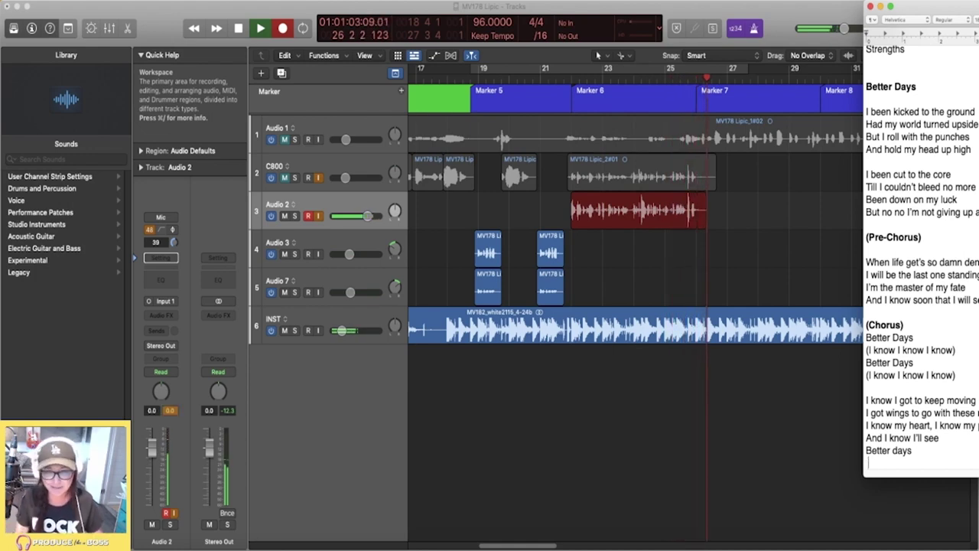
left_click(846, 273)
key("space")
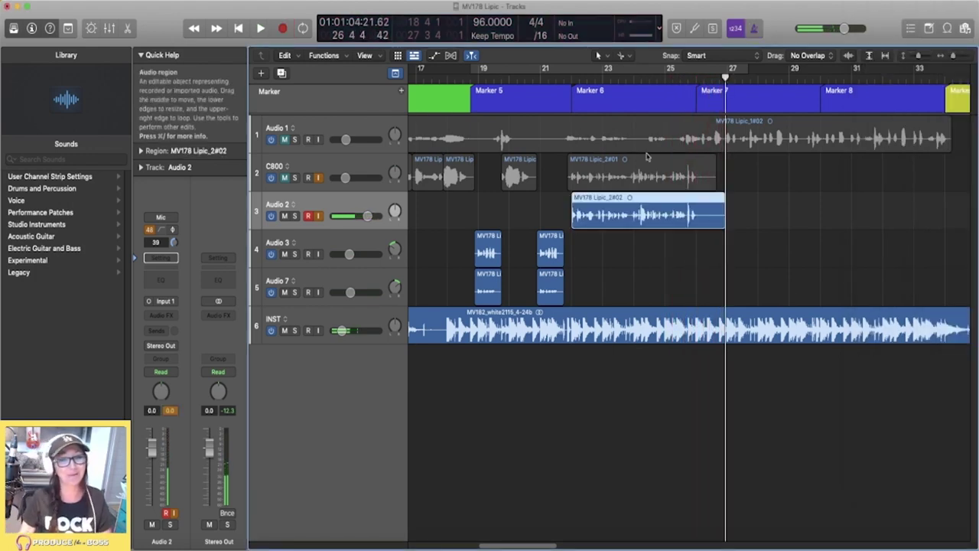
Move the first take from C800 to the Audio 3 track and the second take from Audio 2 to C800.
left_click_drag(638, 182, 639, 252)
left_click_drag(632, 204, 566, 184)
key("super+z")
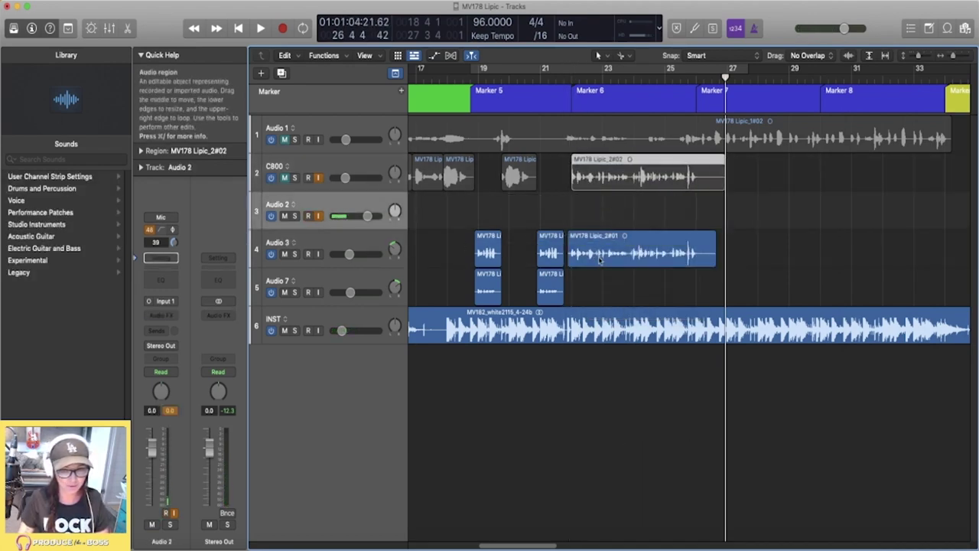
Mute the first take's region on Audio 3, unmute the C800 track, and play from shortly before bar 22.
left_click(599, 242)
left_click(556, 70)
left_click(283, 177)
key("space")
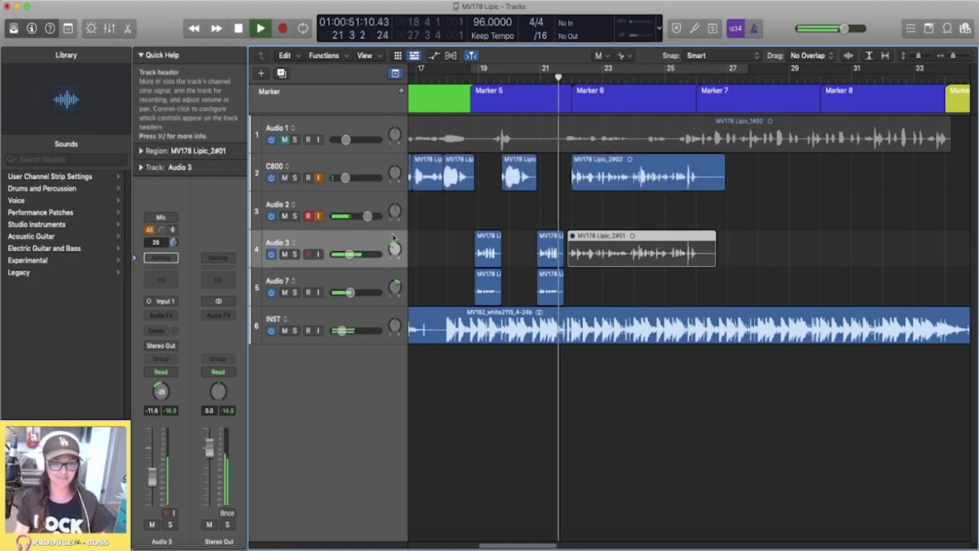
Switch to the Pointer tool, extend the start of the second take on C800 slightly earlier, and stop playback after listening.
key("t")
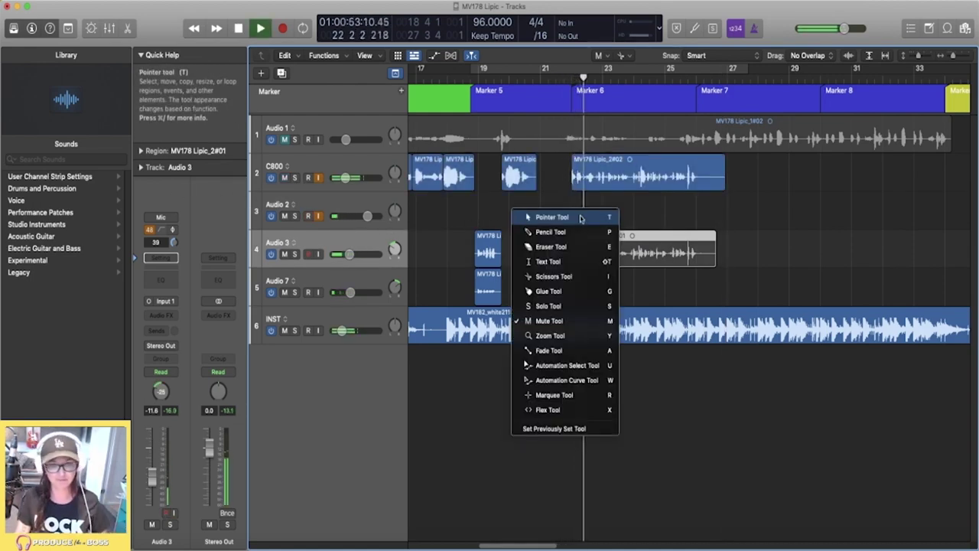
key("t")
key("t")
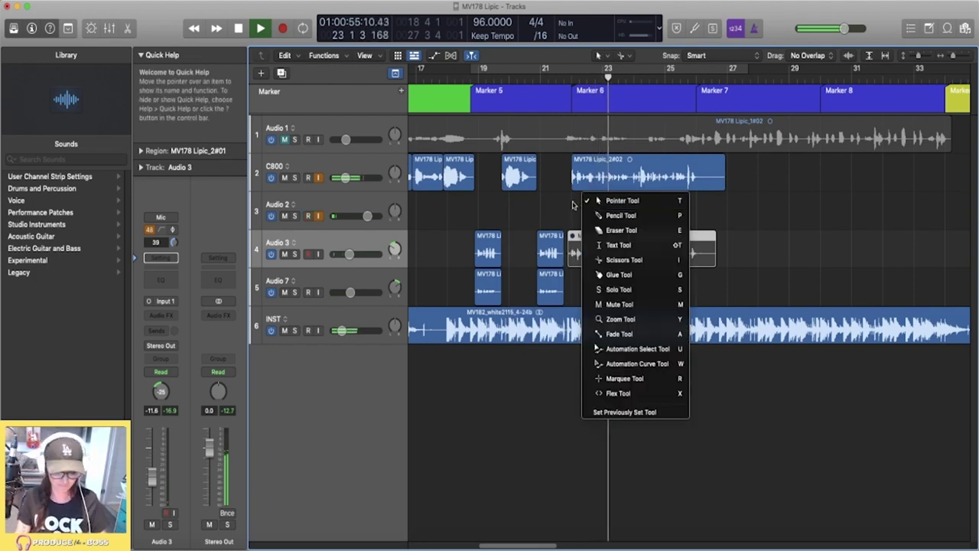
key("t")
left_click(577, 202)
left_click_drag(573, 187, 565, 188)
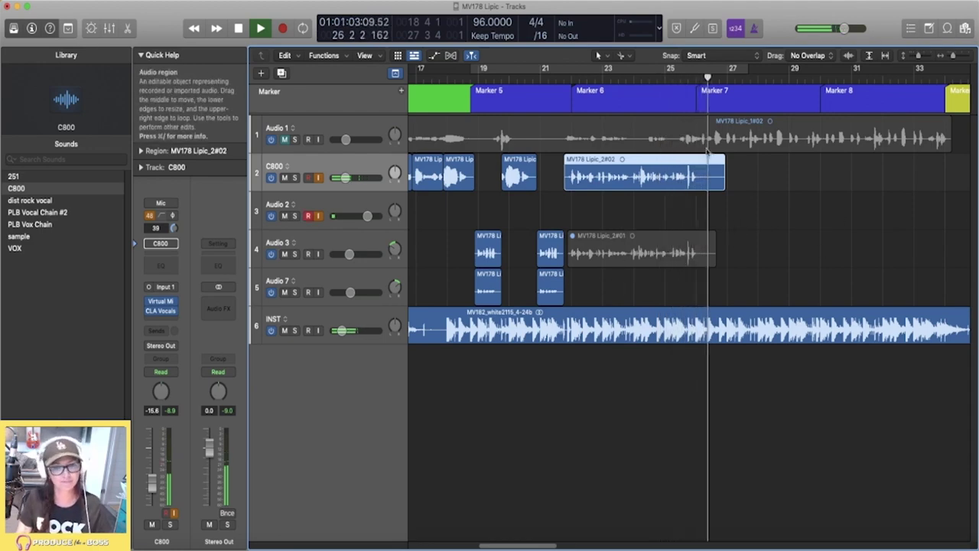
key("space")
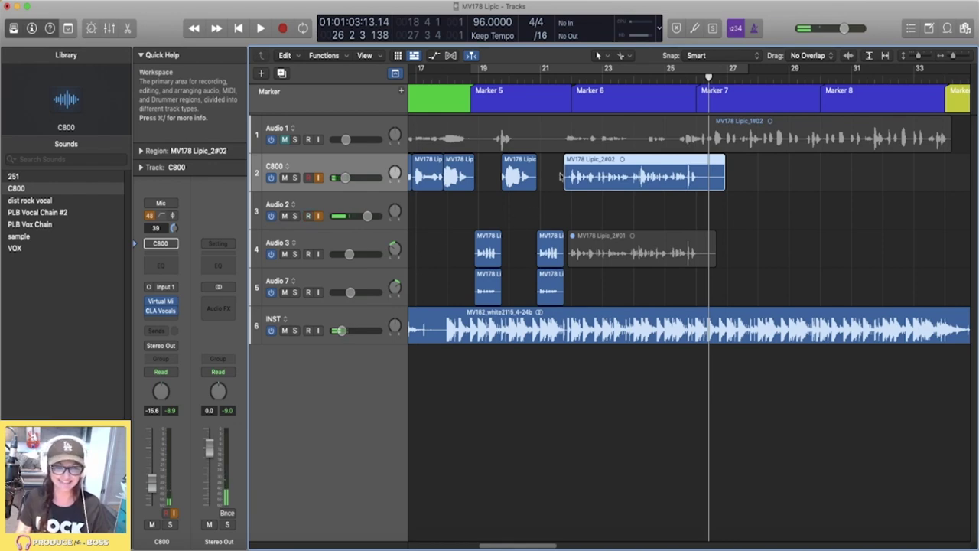
Replay from bar 22, split the muted take on Audio 3 just before bar 24, and stop playback.
double_click(569, 78)
scroll(610, 211, "up", 1)
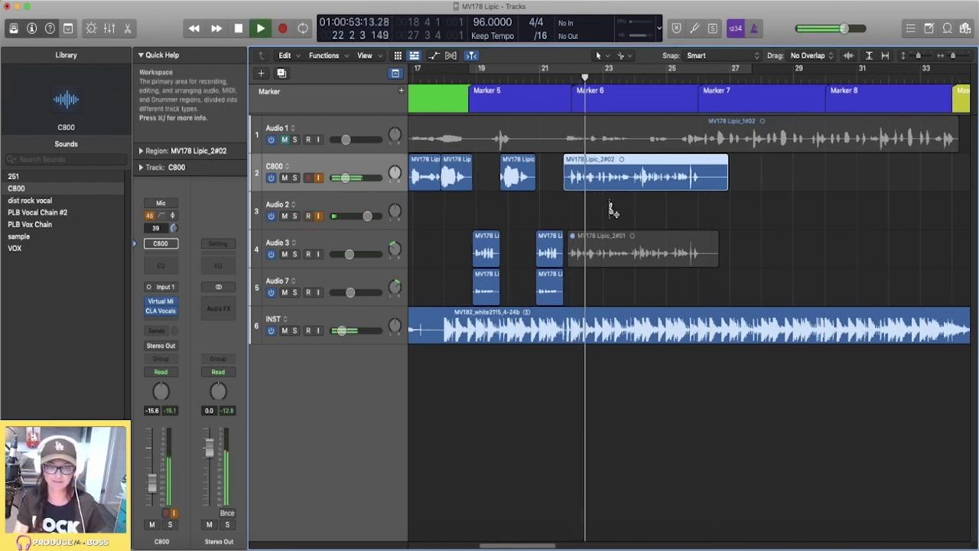
key("super+Right")
left_click(655, 262)
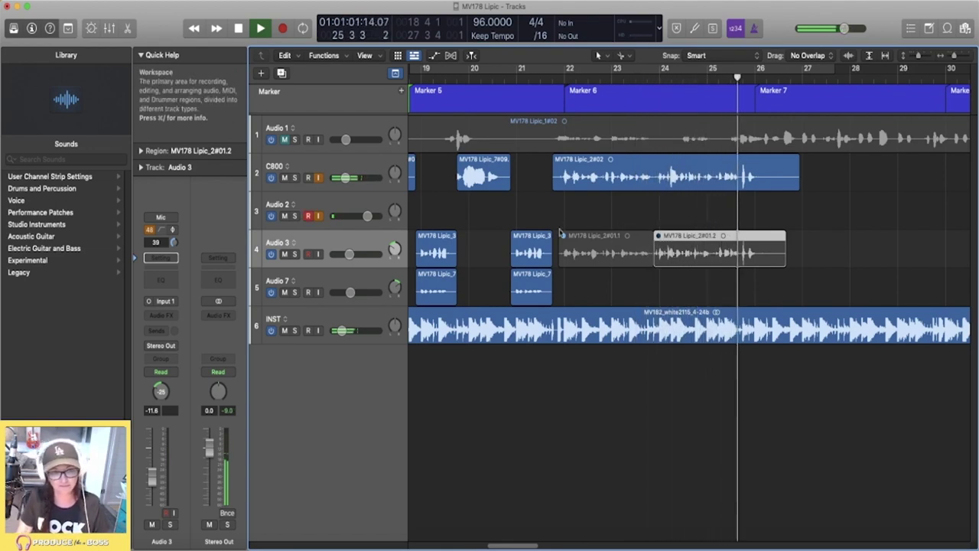
key("space")
key("t")
key("Escape")
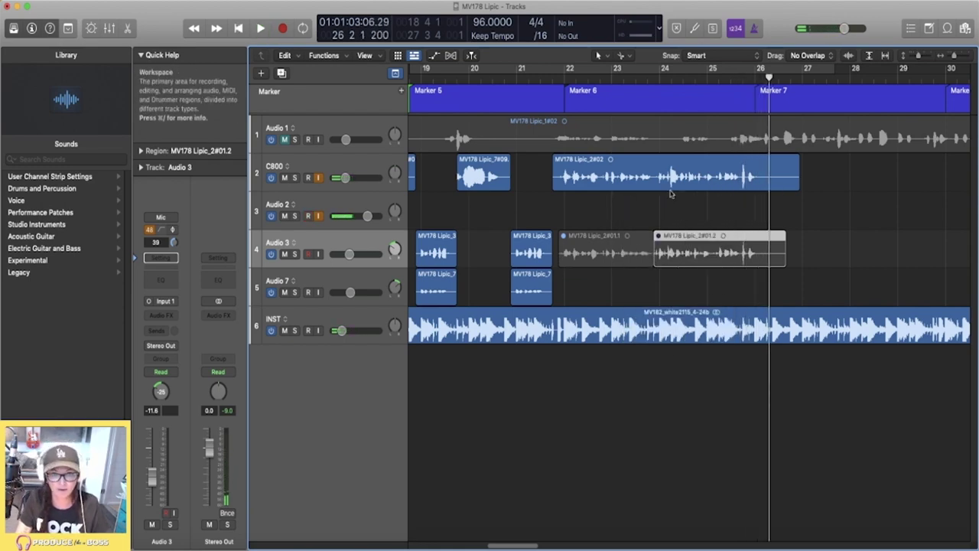
Move the first part of the split take from Audio 3 to C800, unmute it, and play from shortly before bar 22.
left_click_drag(621, 236, 603, 185)
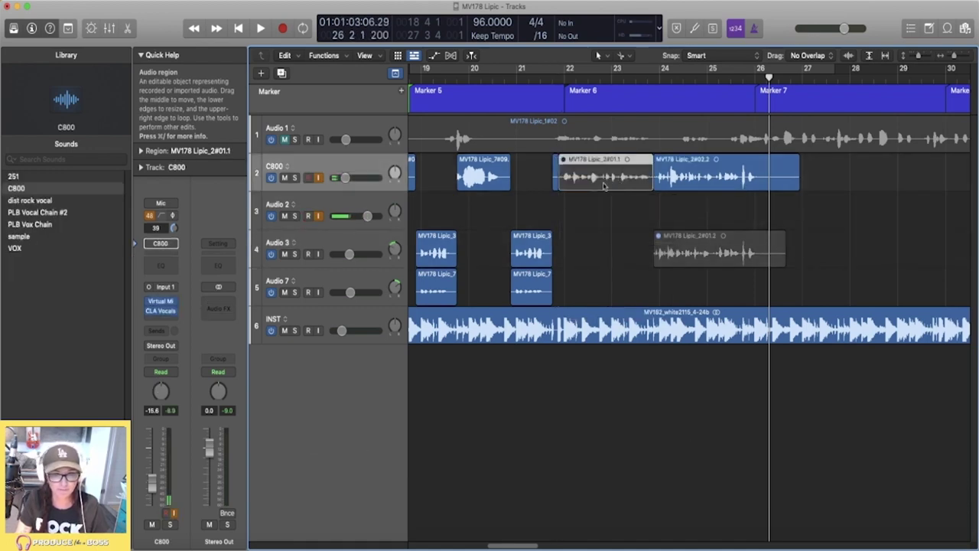
key("t")
key("m")
left_click(599, 186)
left_click(556, 80)
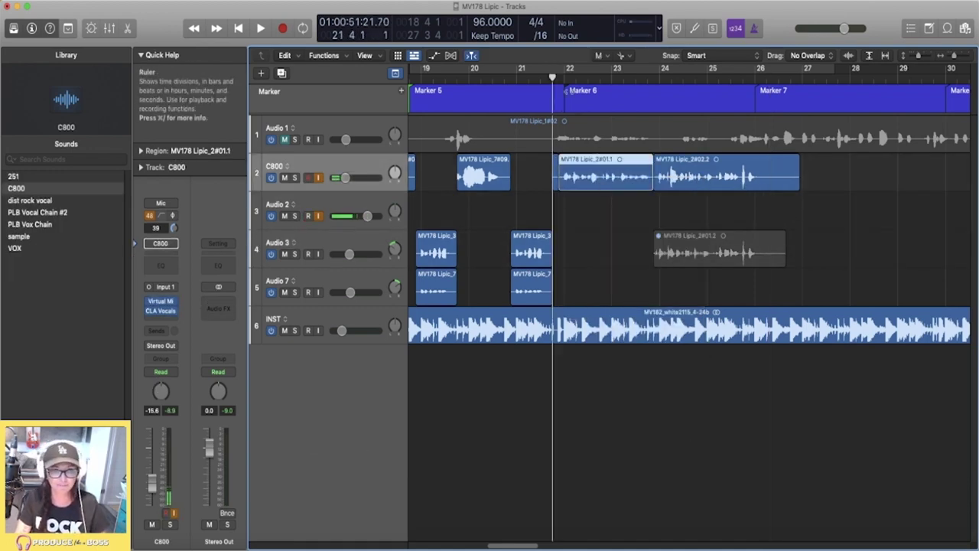
key("space")
Create a new audio track below Audio 3, stop playback, and move the remaining muted take part onto it.
left_click(695, 258)
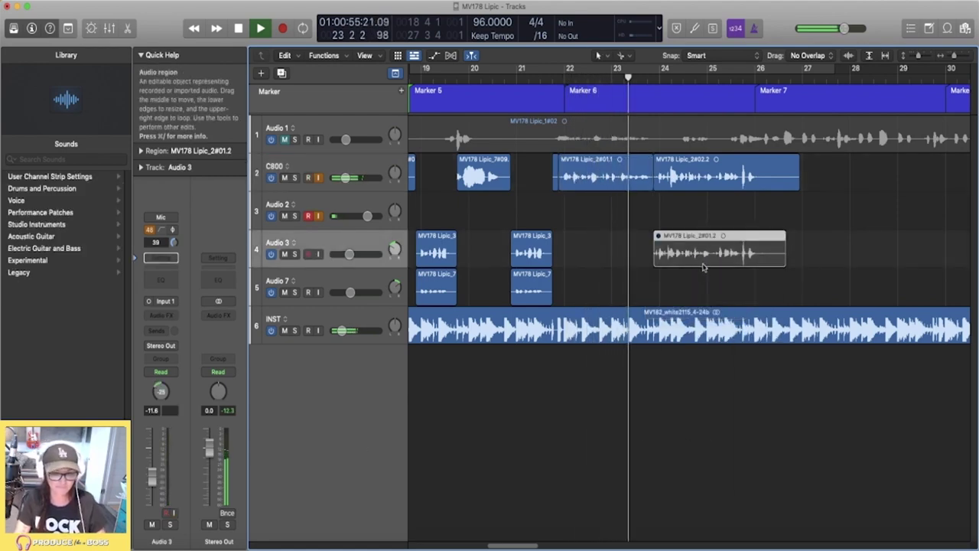
key("alt+super+n")
key("Return")
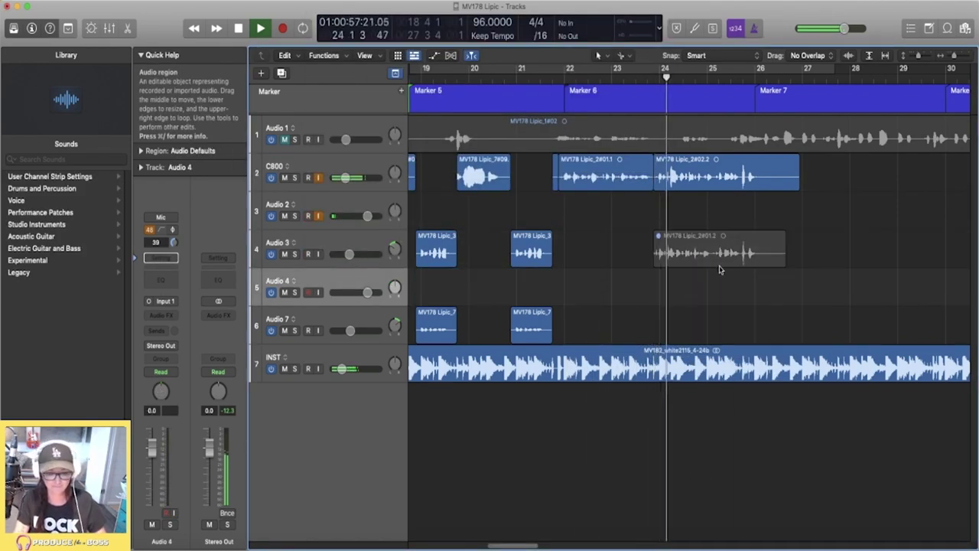
key("t")
key("Escape")
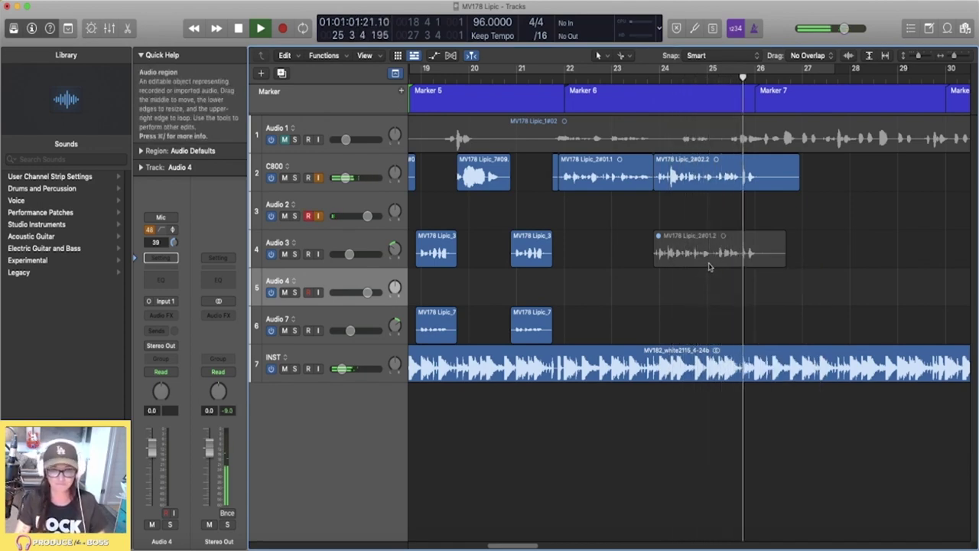
key("space")
left_click_drag(708, 266, 706, 277)
Rename the new track as alt chorus end, and mute and hide it.
double_click(324, 279)
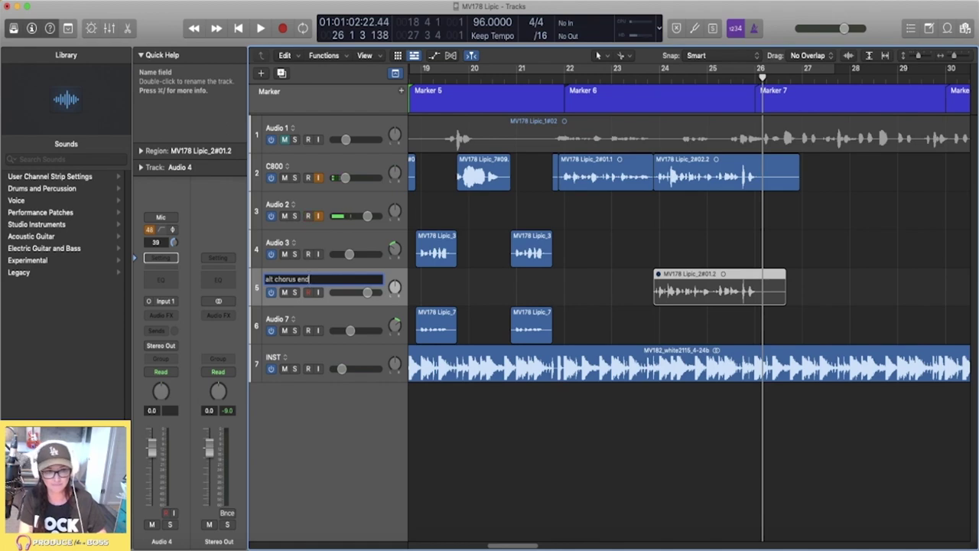
left_click(284, 292)
right_click(332, 289)
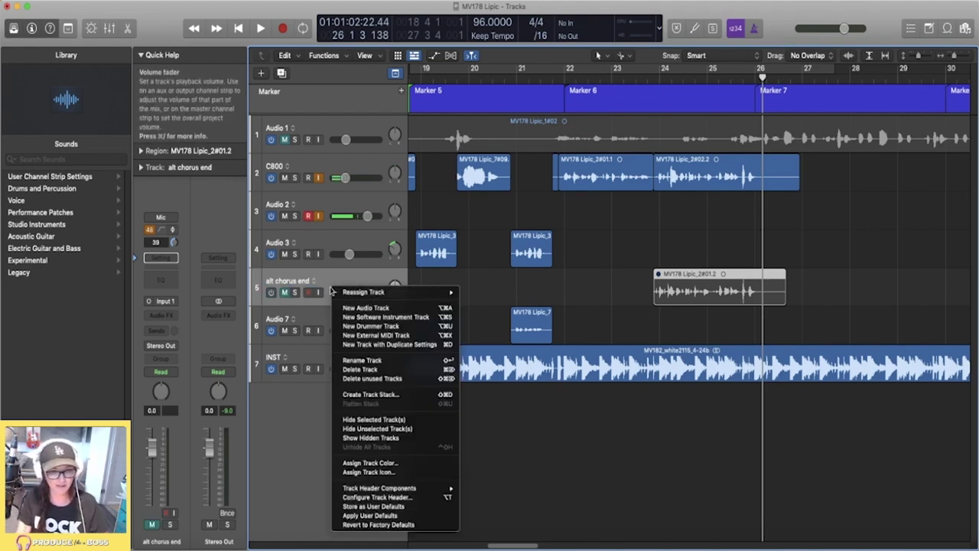
left_click(369, 420)
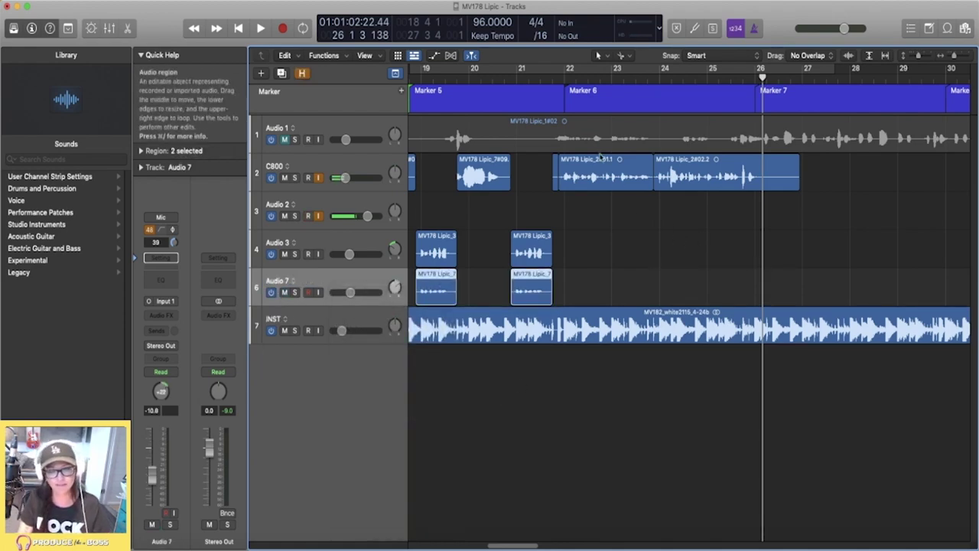
Play from bar 22, split the last C800 region at position 26 2 1 1, and delete its tail.
left_click(565, 79)
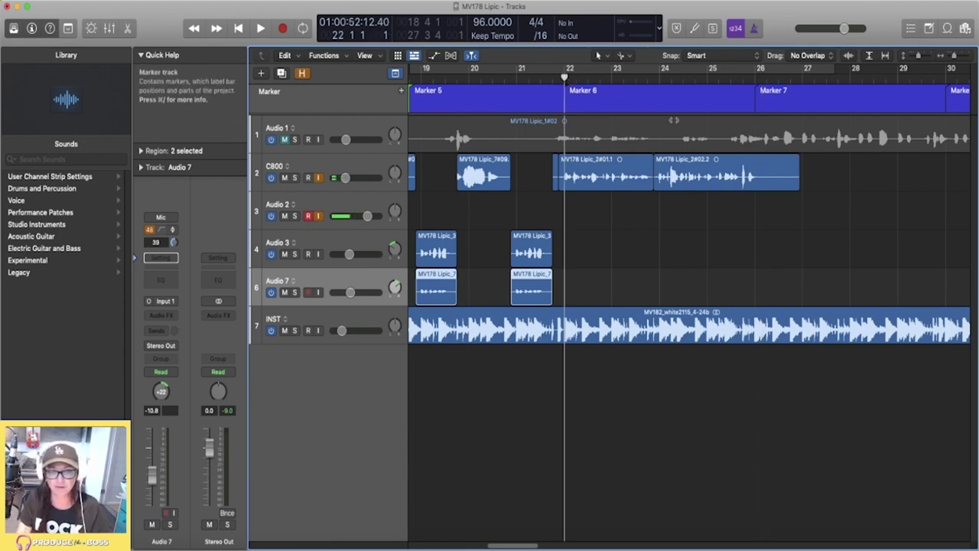
key("space")
key("super+Left")
left_click(712, 181, "super")
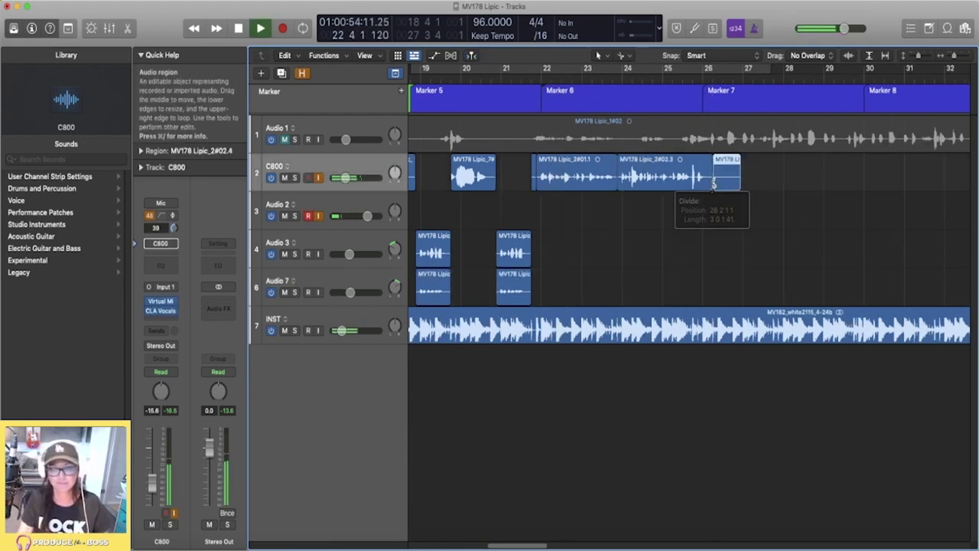
key("BackSpace")
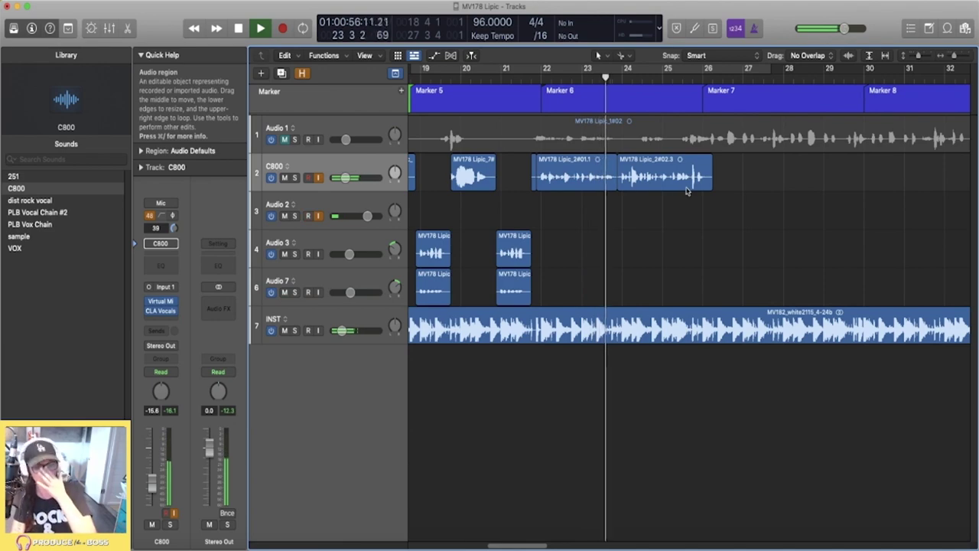
Copy the four background vocal regions on Audio 3 and Audio 7 to around bar 26 and again to around bar 30.
key("super+Left")
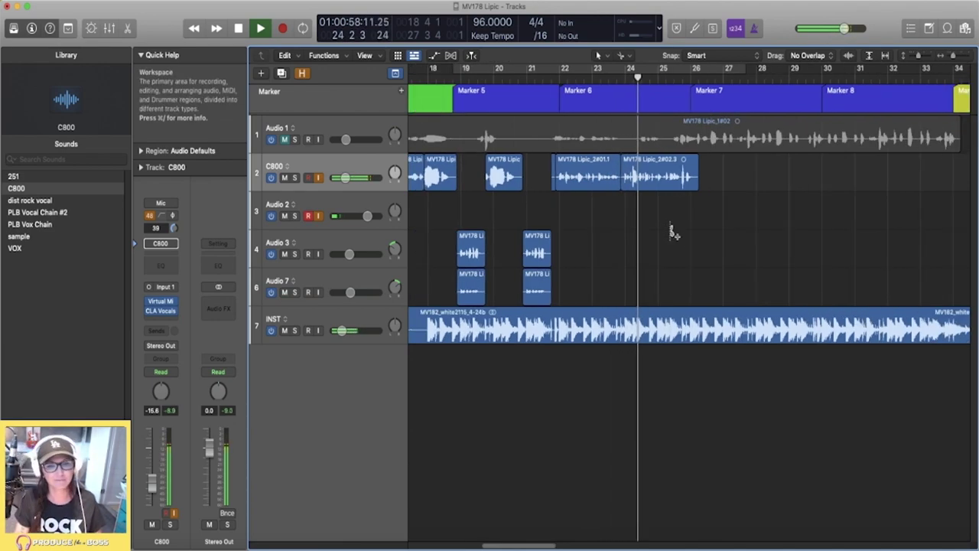
key("super+Left")
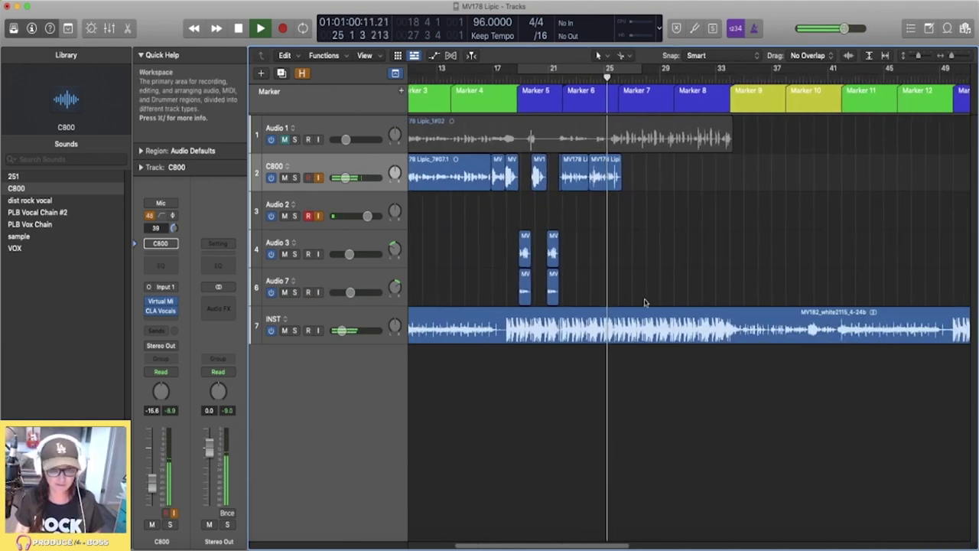
key("super+Right")
key("super+Right")
key("super+Right")
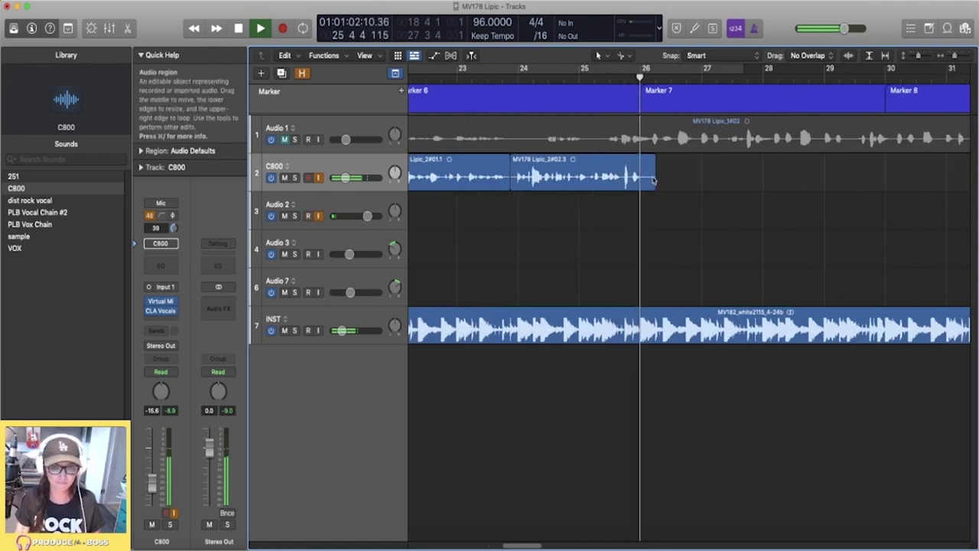
key("super+Left")
key("super+Left")
left_click_drag(480, 220, 546, 305)
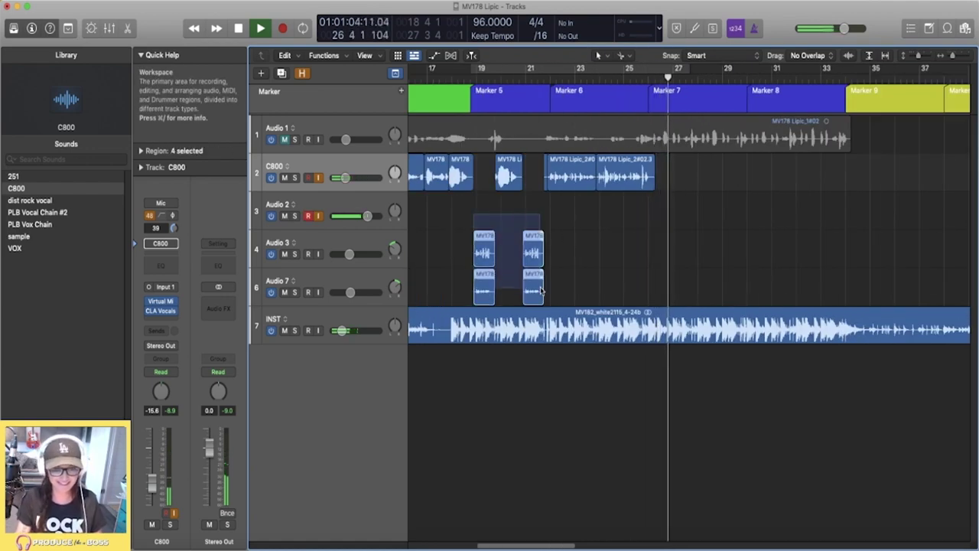
key("space")
left_click_drag(489, 249, 754, 253)
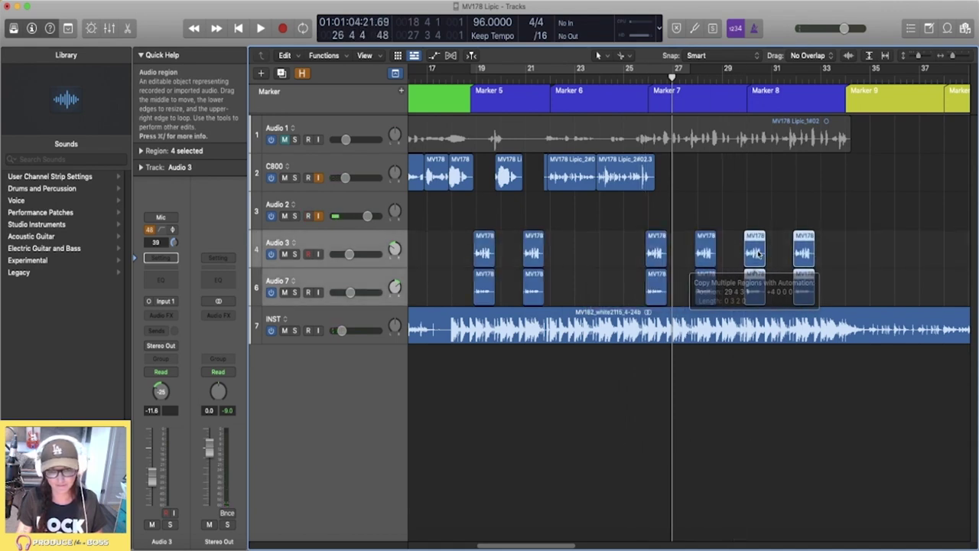
Play the copied regions from shortly before bar 26 and try to record a take on Audio 2 from bar 26.
key("space")
left_click(635, 78)
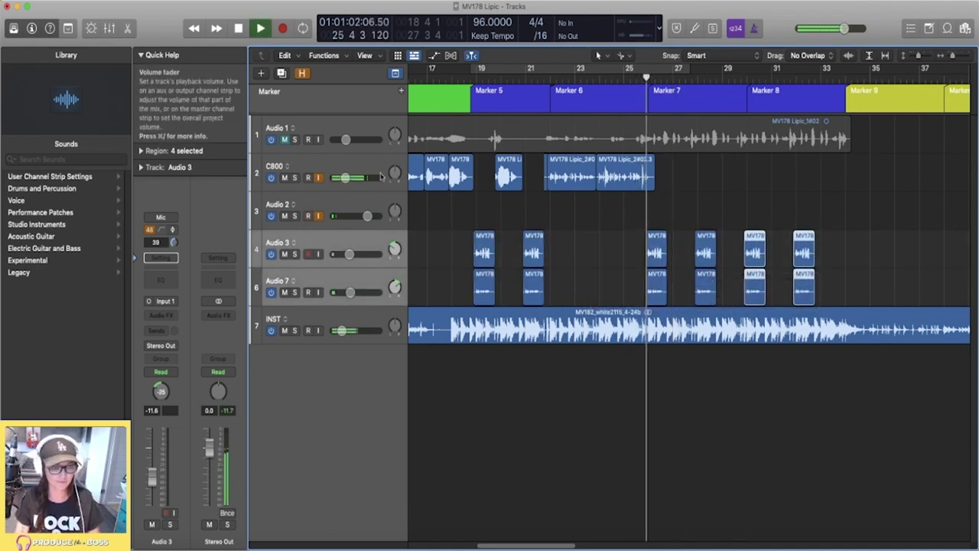
left_click(646, 212)
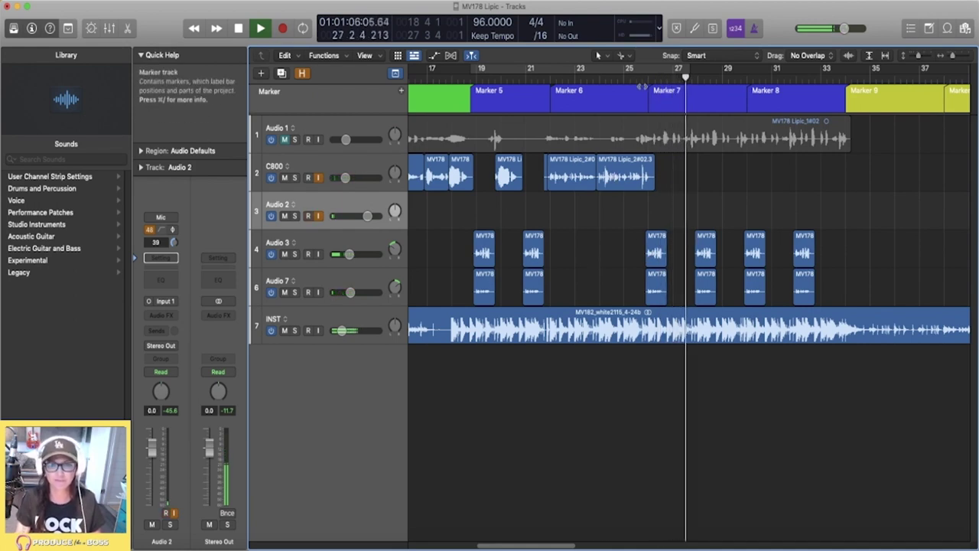
key("space")
left_click(649, 81)
key("r")
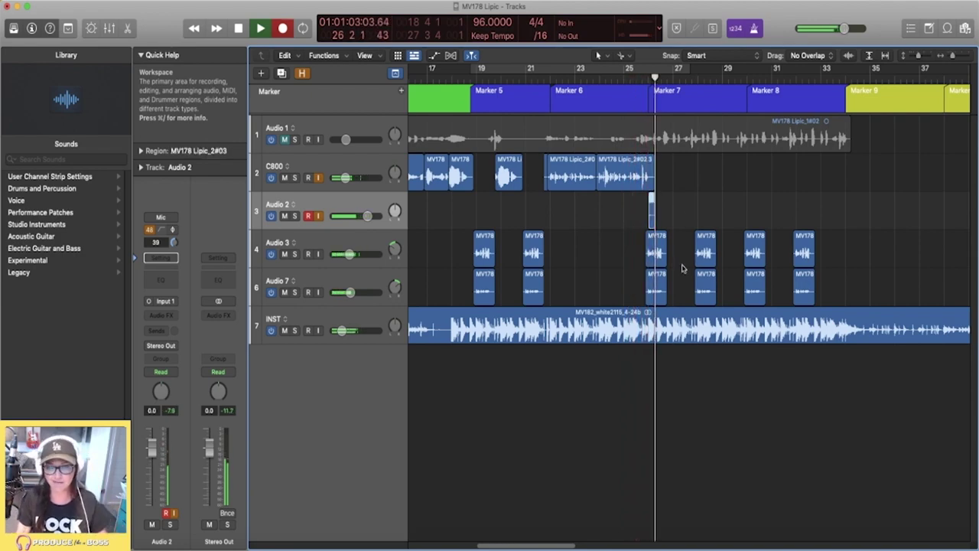
key("space")
Shift the eight copied regions on Audio 3 and Audio 7 later to start just before bar 27, and listen back.
left_click_drag(629, 244, 823, 303)
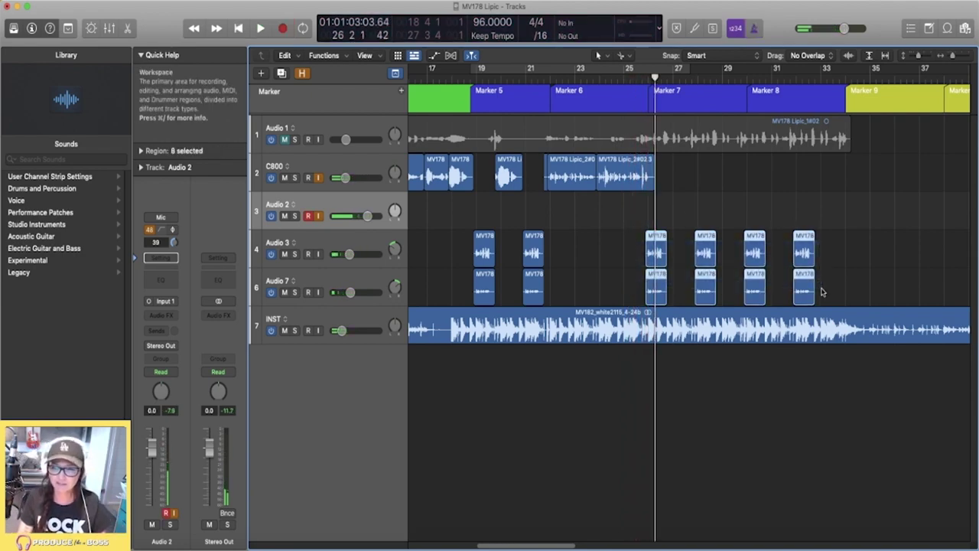
left_click_drag(656, 257, 665, 258)
left_click(635, 76)
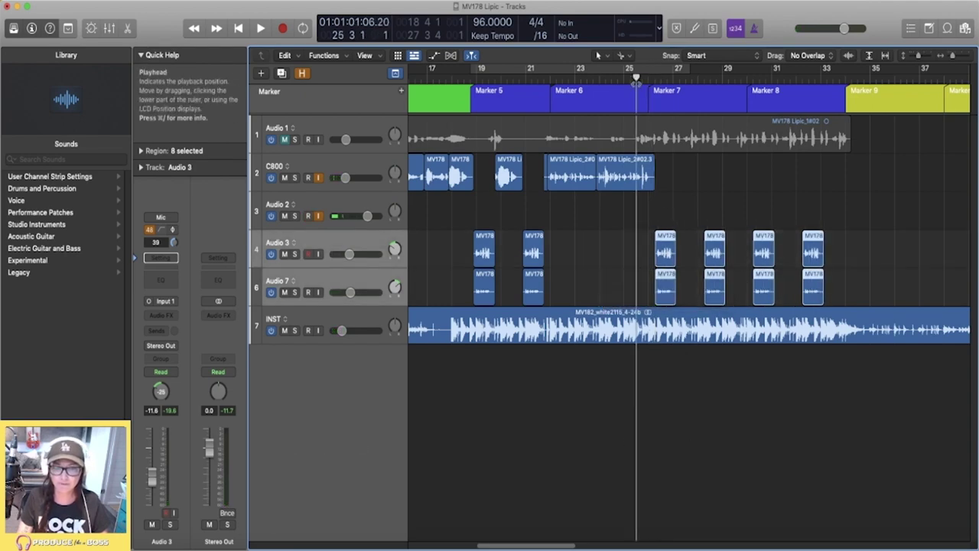
key("space")
key("super+Right")
key("super+Right")
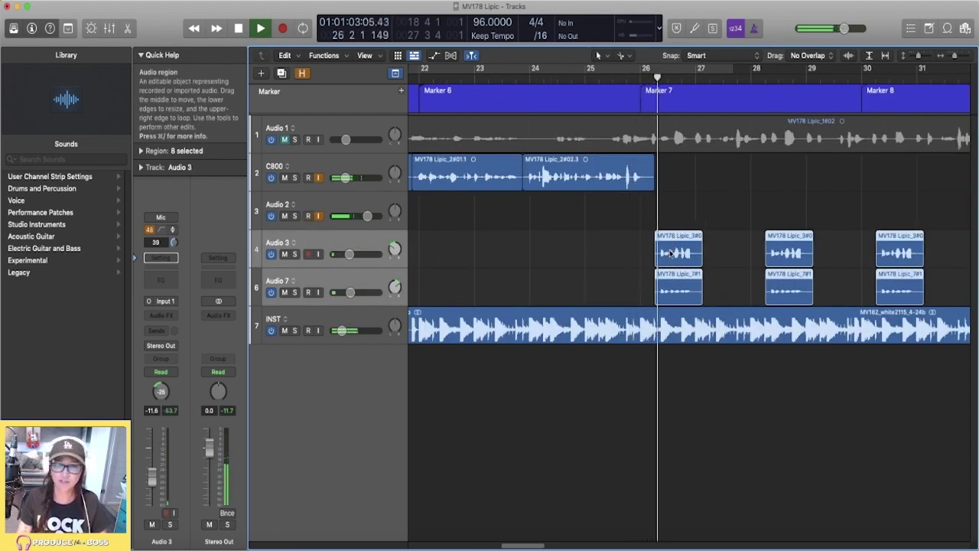
key("space")
left_click_drag(671, 251, 706, 254)
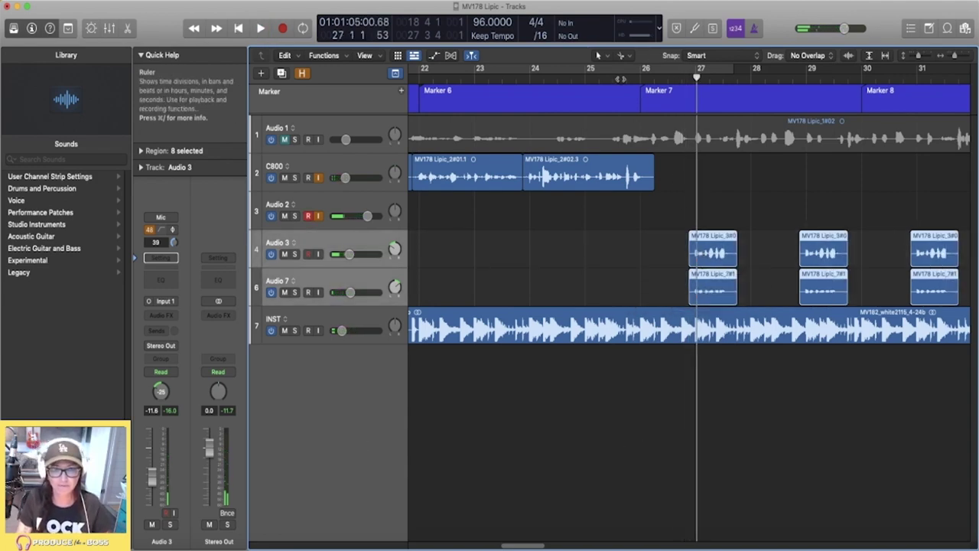
key("space")
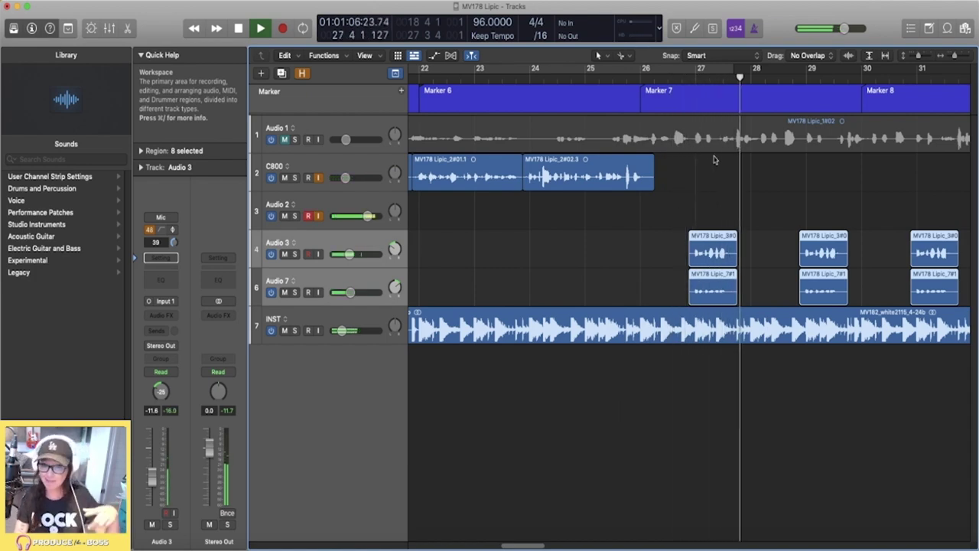
key("space")
Copy the Virtual Mi and CLA Vocals plug-ins from C800 to Audio 3 and Audio 7 in the mixer.
key("x")
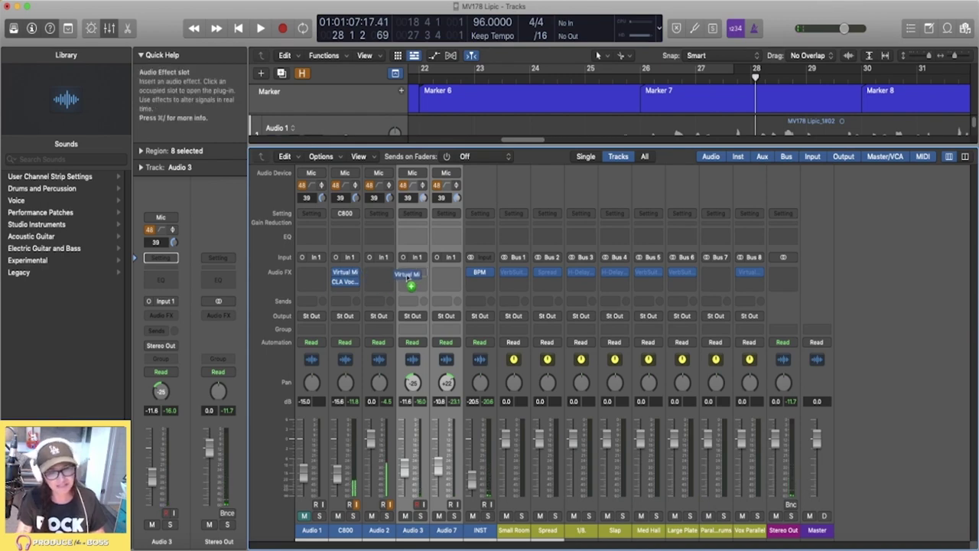
left_click_drag(406, 276, 413, 274)
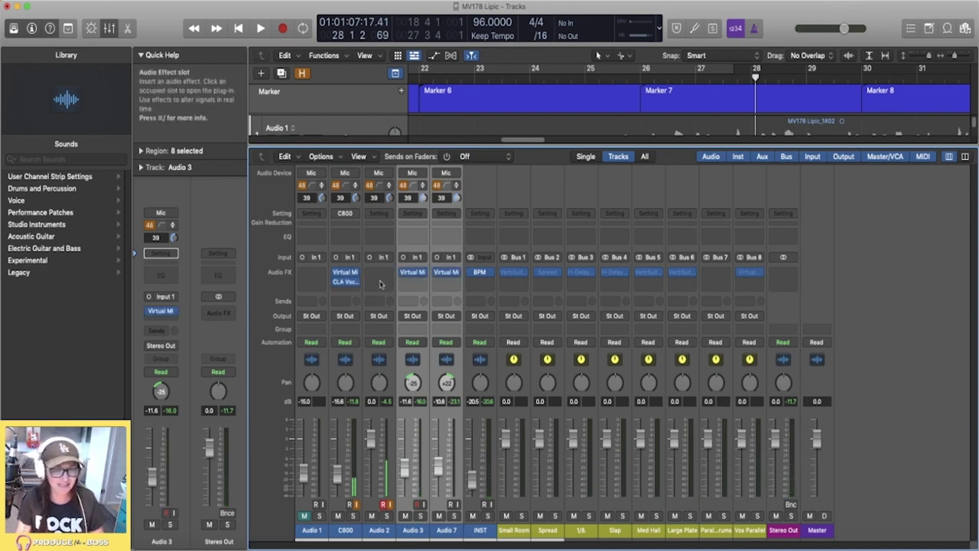
left_click_drag(408, 283, 426, 285)
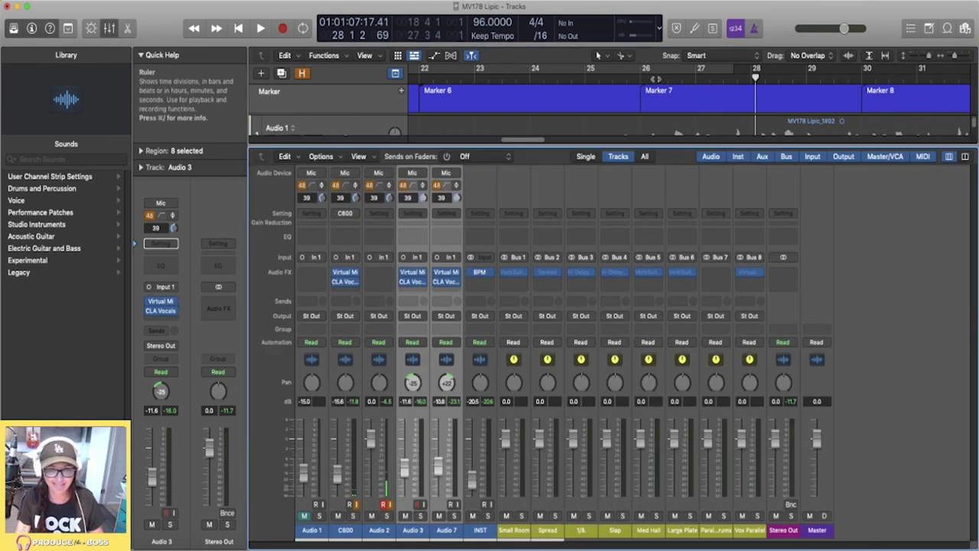
key("x")
Play from bar 26 and slightly lower the volume of the Audio 3 and Audio 7 tracks.
left_click(640, 76)
key("space")
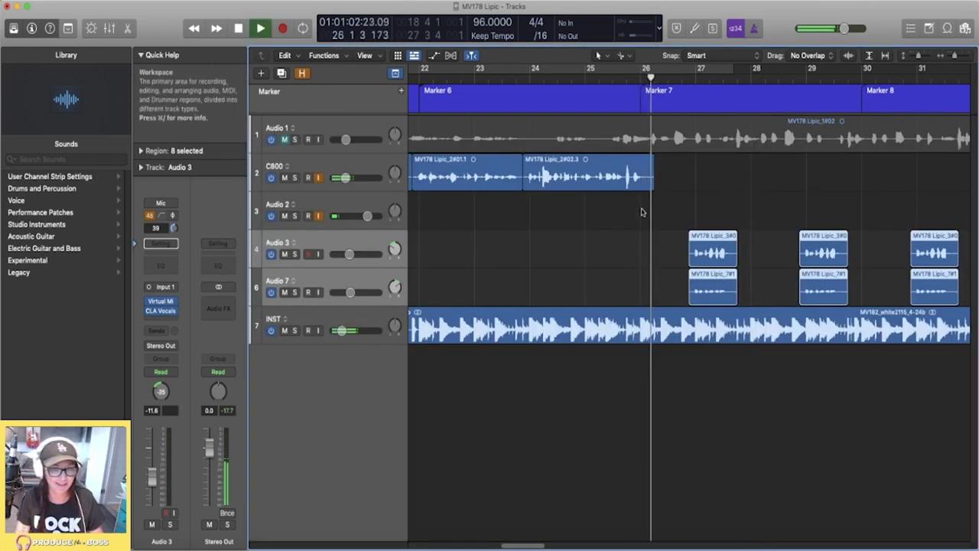
key("super+Left")
left_click_drag(340, 254, 337, 254)
Turn off C800's input monitoring and record a take on Audio 2 from about bar 26 to bar 33.
left_click(343, 205)
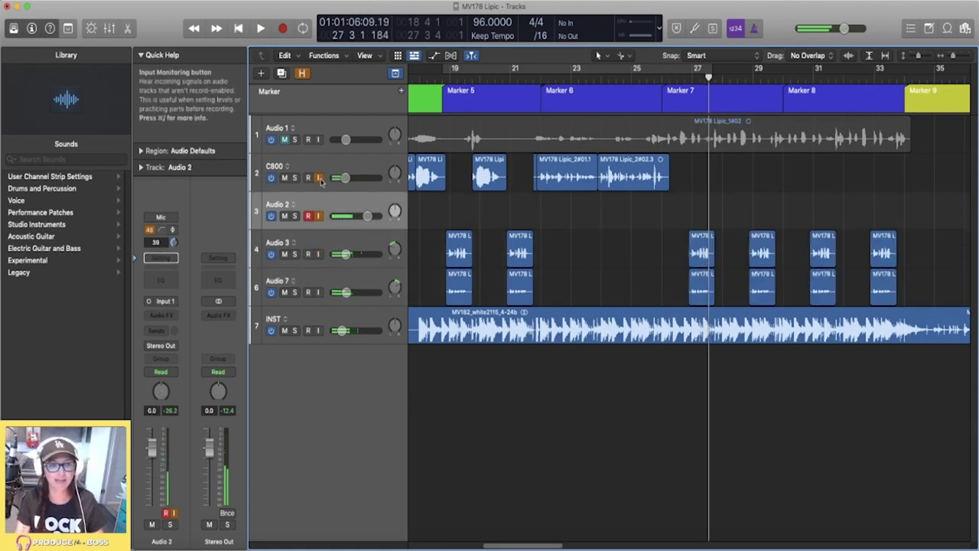
key("space")
key("r")
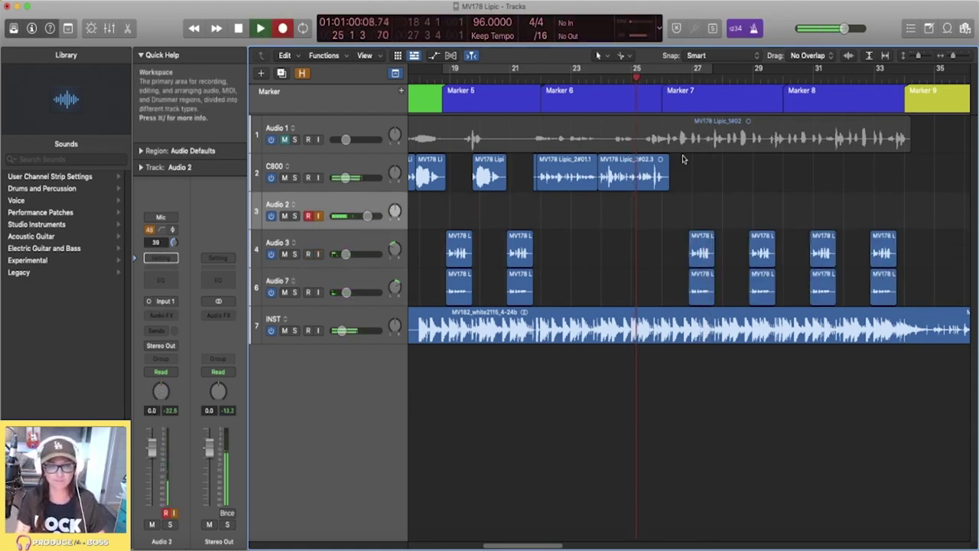
key("super+Left")
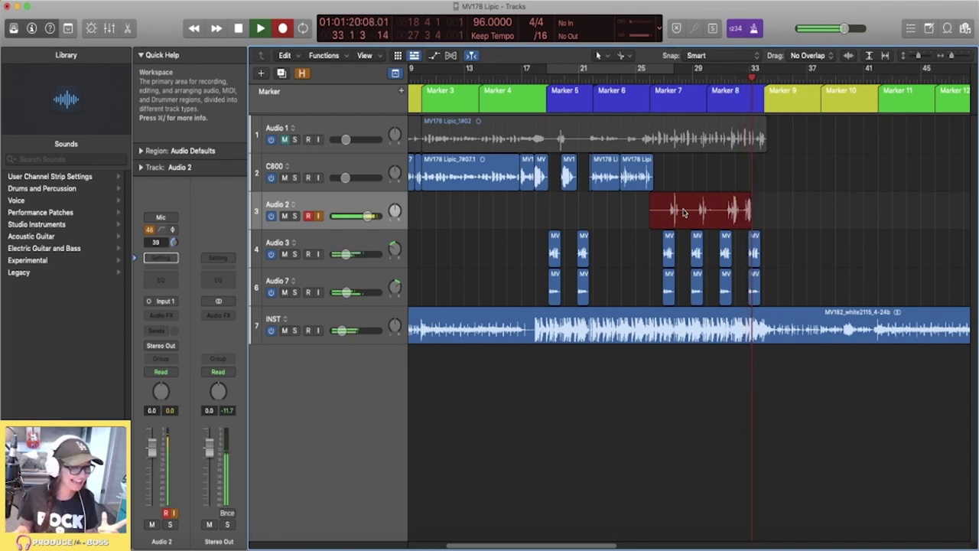
key("space")
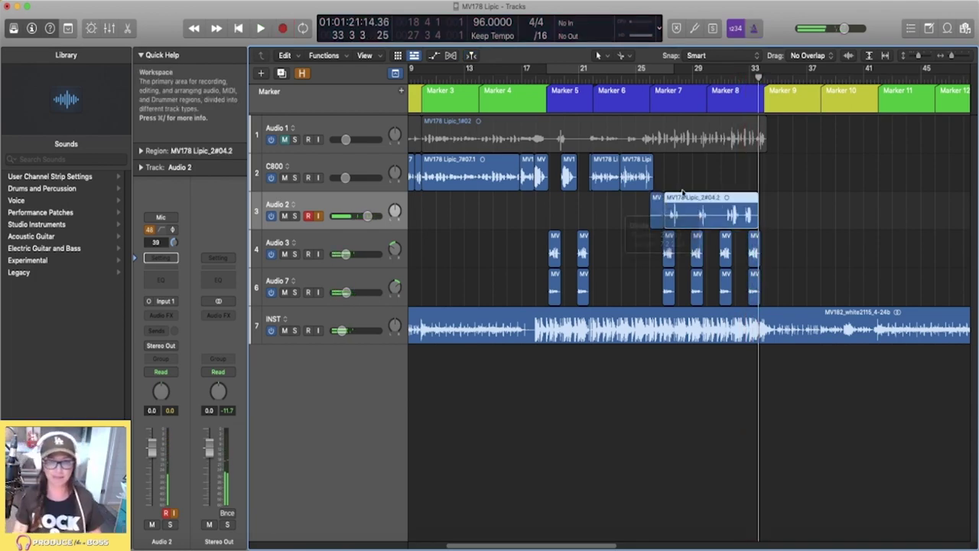
Move the new take's part from about bar 27 onward to C800, play it, and delete the short leftover on Audio 2.
left_click_drag(676, 201, 676, 148)
left_click(663, 77)
key("space")
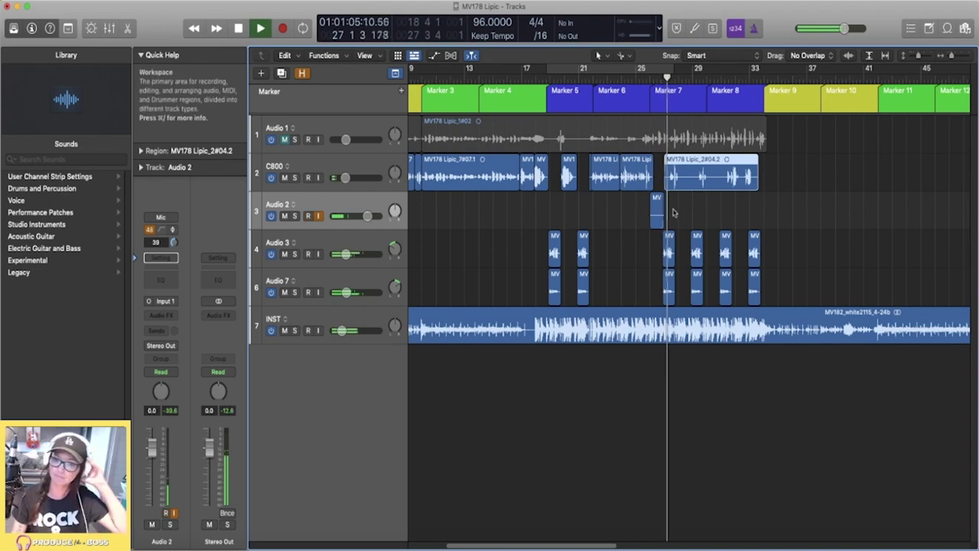
left_click(653, 211)
key("Delete")
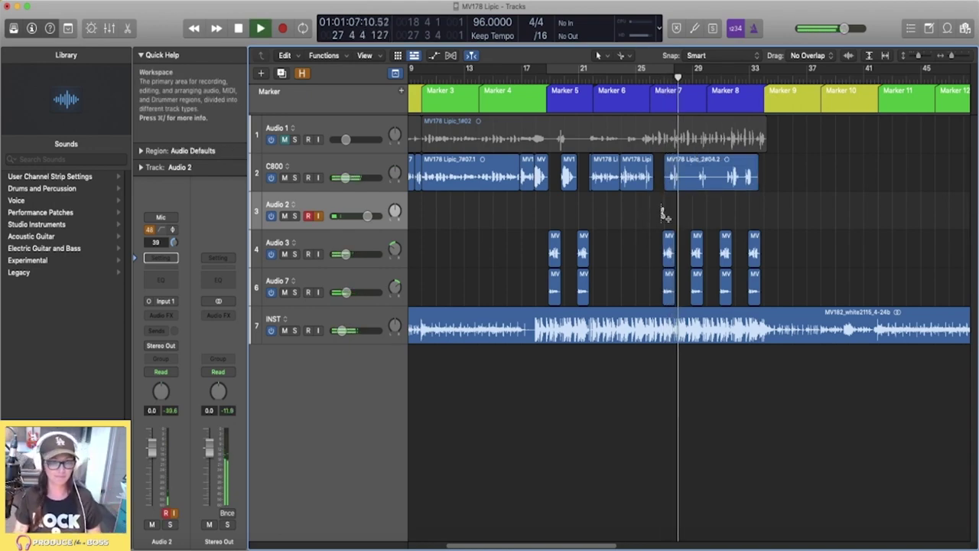
Trim the start and end of the new take on C800 slightly while it plays.
key("super+Right")
key("super+Right")
key("super+Right")
key("super+Right")
left_click_drag(647, 186, 654, 186)
left_click_drag(819, 184, 813, 183)
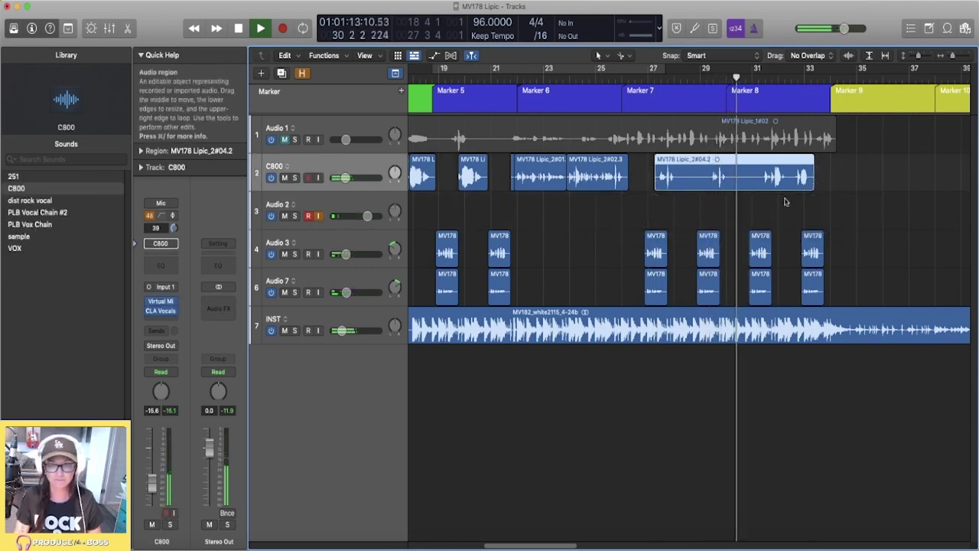
Slightly lower the volume of the Audio 3 track while listening, select Audio 2, and stop playback after bar 34.
key("super+Left")
key("super+Left")
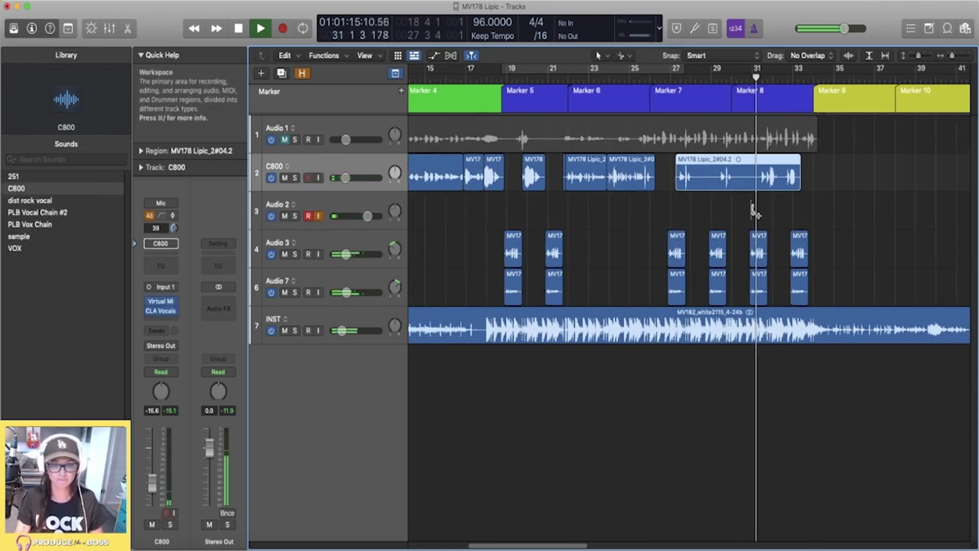
left_click_drag(346, 254, 344, 255)
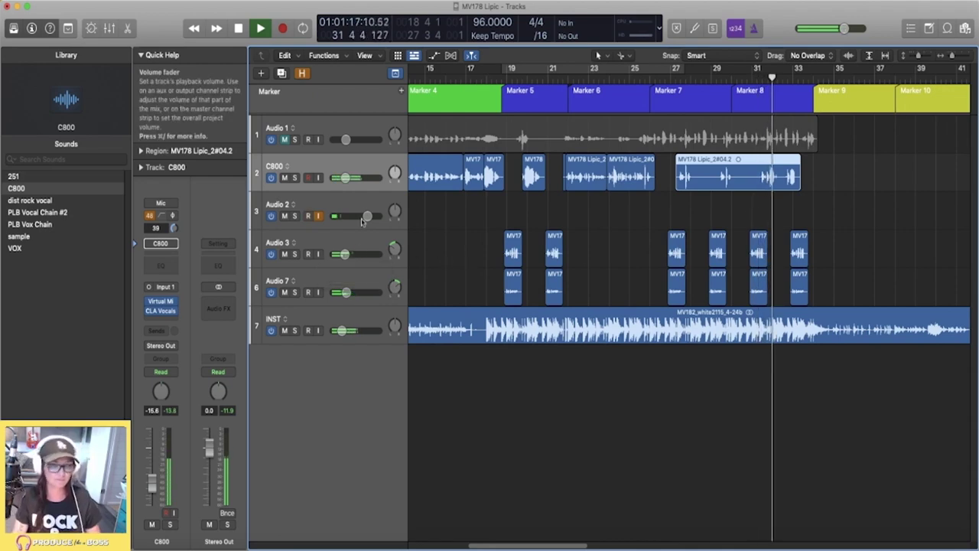
left_click(358, 203)
scroll(631, 233, "right", 5)
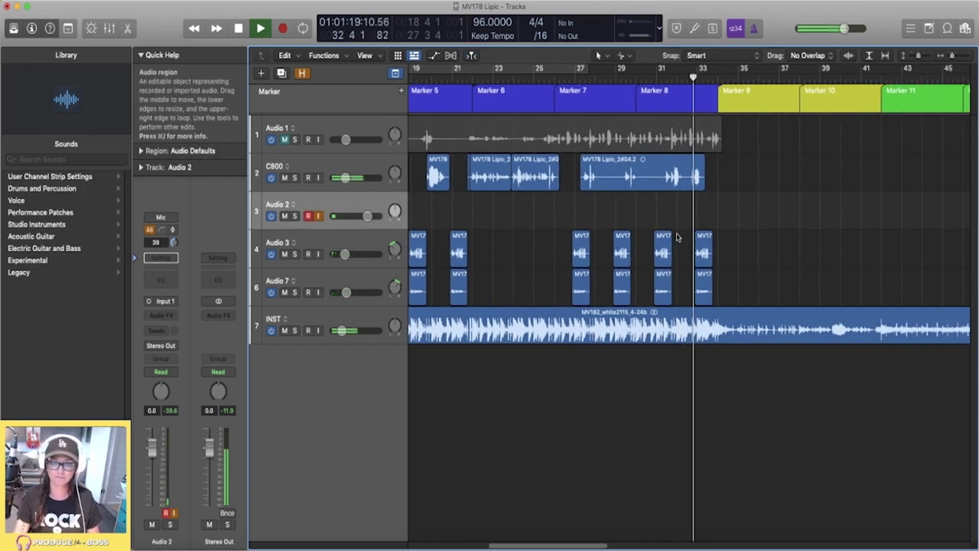
key("super+Left")
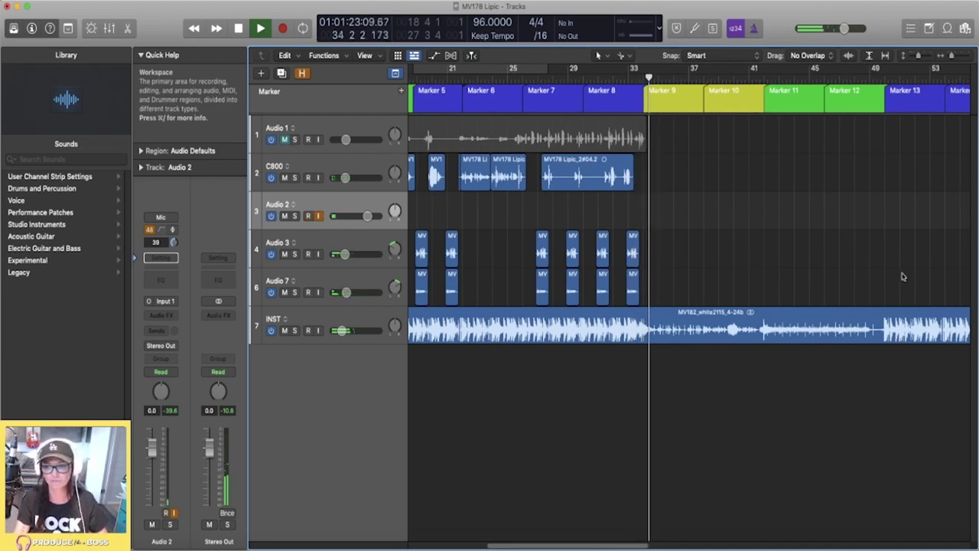
key("space")
scroll(782, 275, "left", 10)
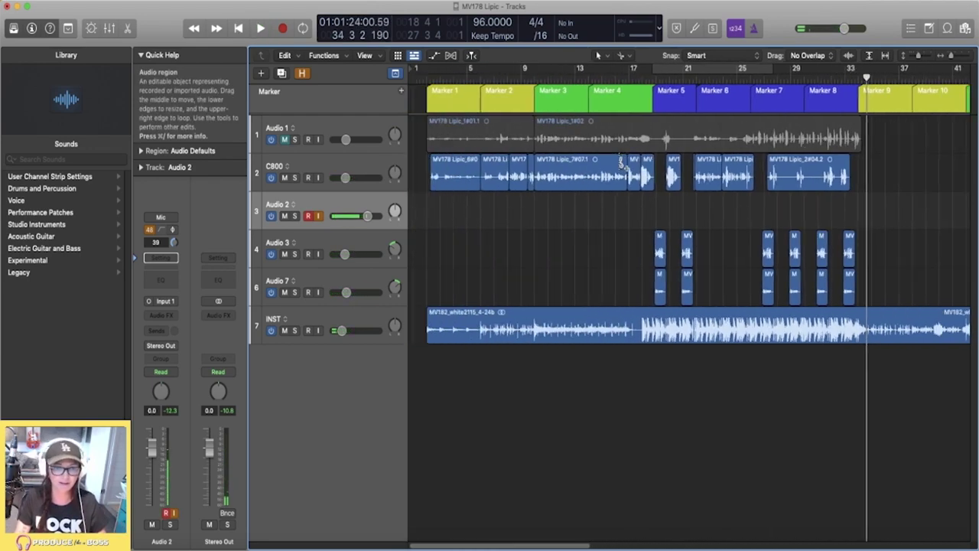
Play the song from about bar 2 with the lyrics document in front, and stop playback.
left_click(427, 78)
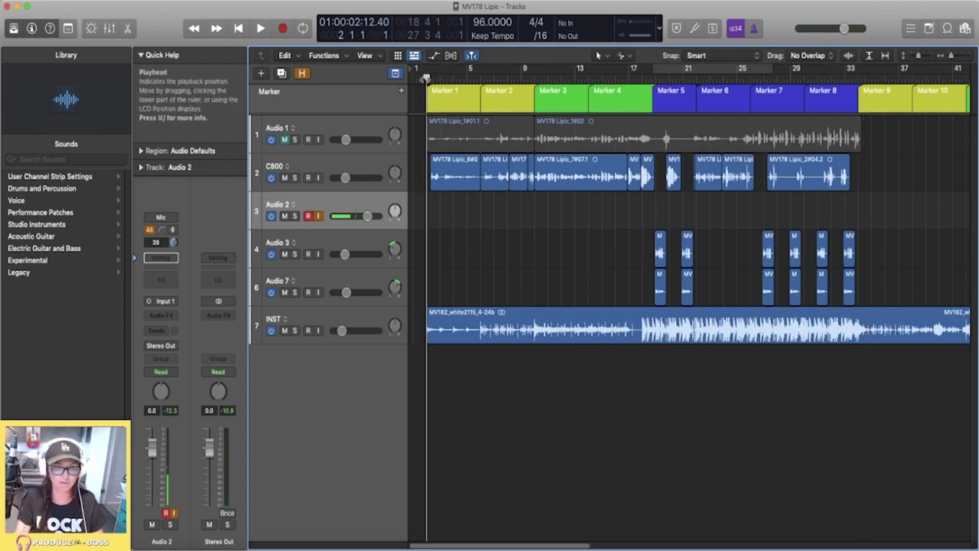
key("super+Tab")
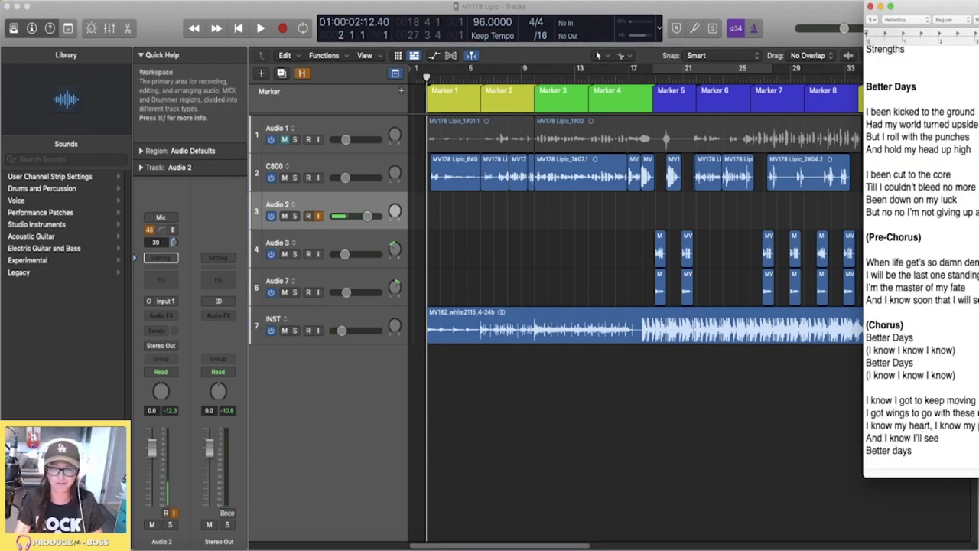
key("super+Tab")
key("space")
key("super+Tab")
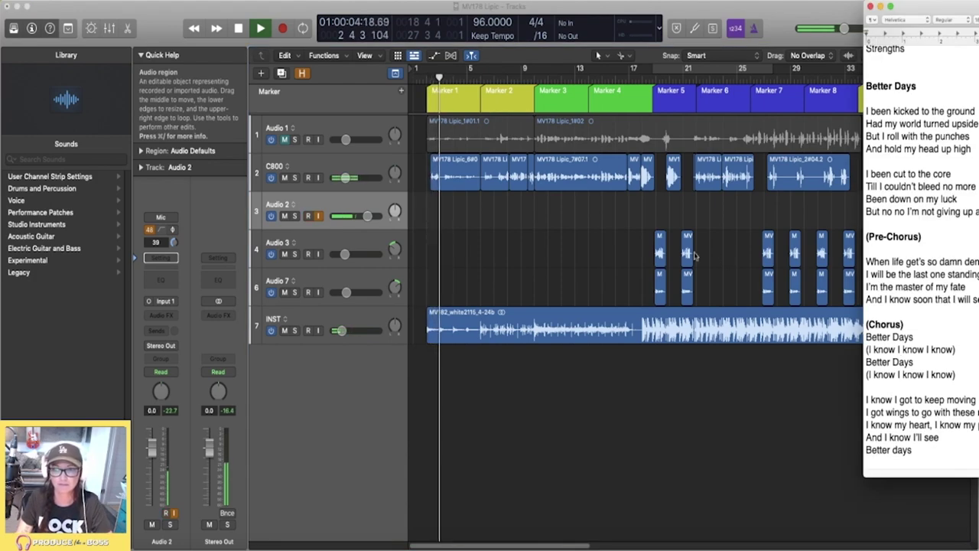
key("super+Tab")
key("space")
Listen to the instrumental from about bar 34 to bar 44, checking the lyrics document along the way.
left_click(854, 77)
key("space")
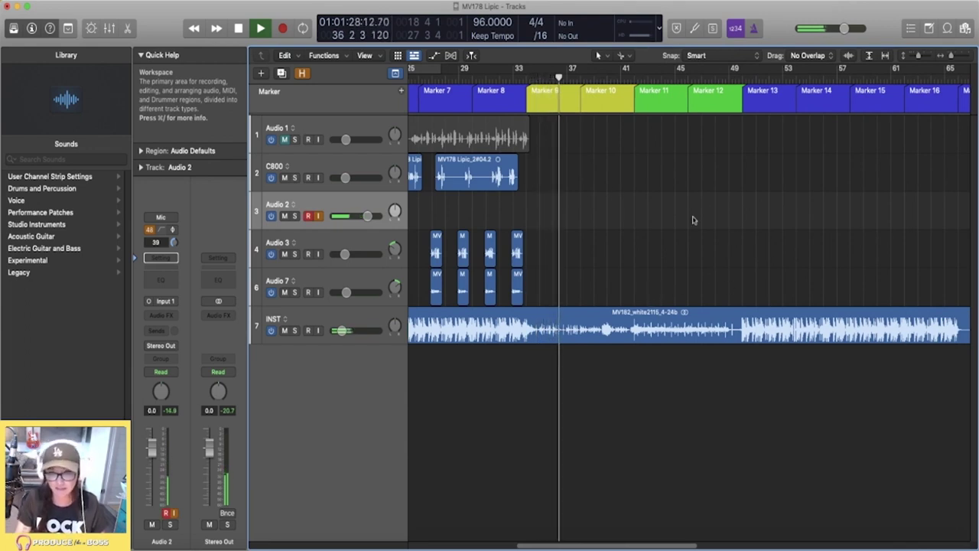
key("super+Left")
key("super+Left")
key("super+Left")
key("super+Left")
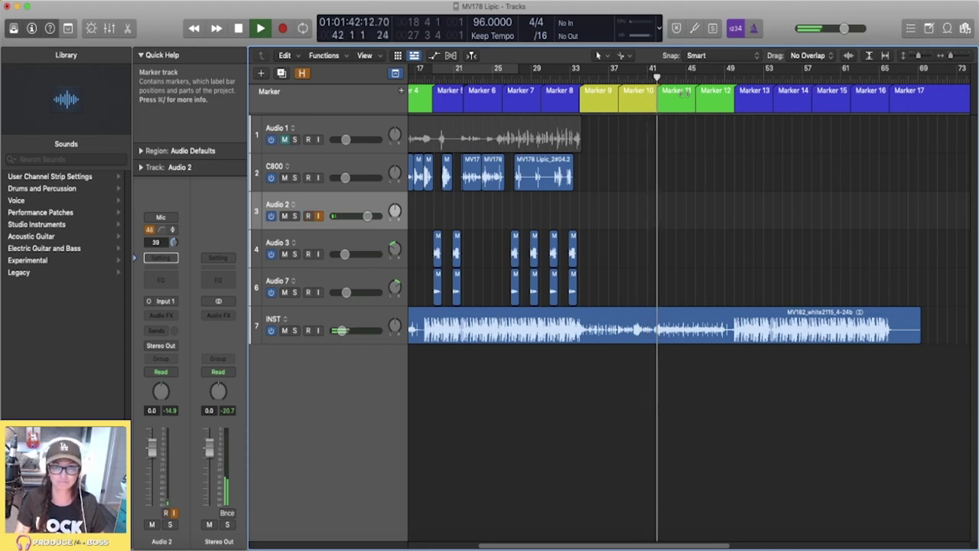
key("super+Tab")
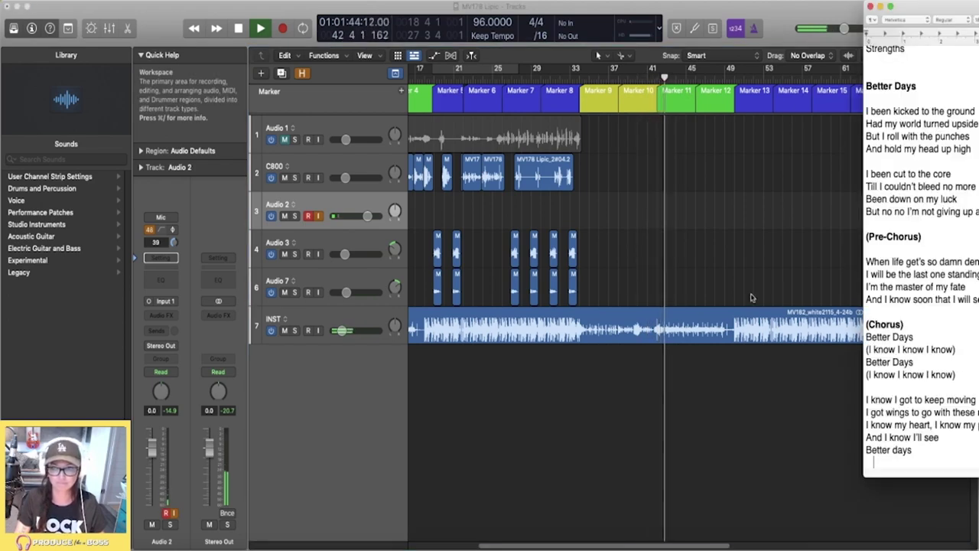
left_click(729, 225)
key("space")
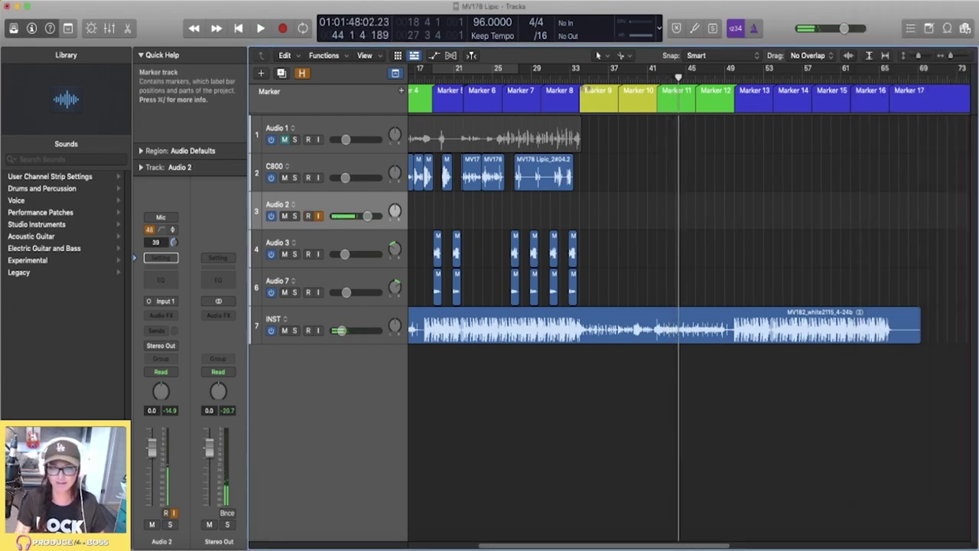
Play the start of the Marker 9 section, stop, and return the playhead to bar 34.
left_click(581, 80)
left_click(618, 79)
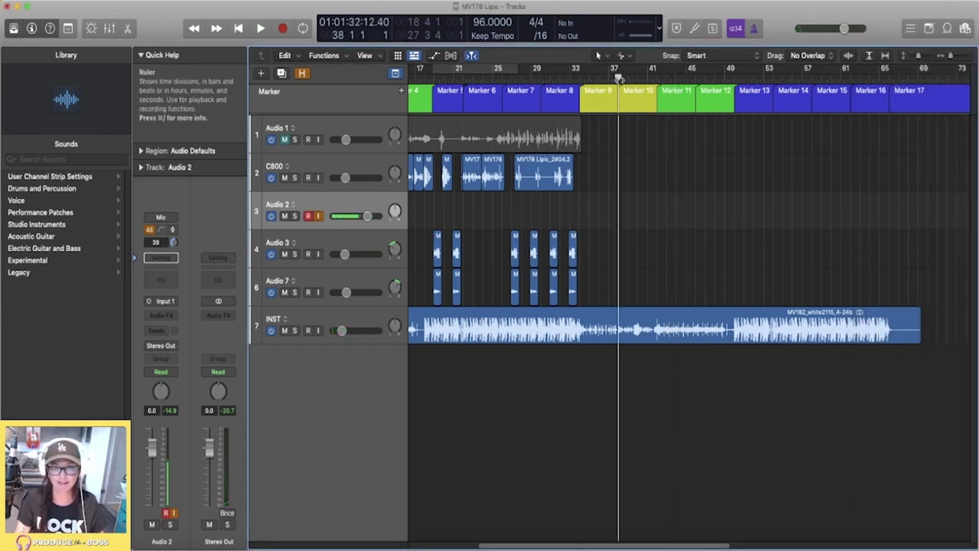
mouse_move(618, 79)
left_mouse_down()
mouse_move(666, 78)
mouse_move(618, 77)
left_mouse_up()
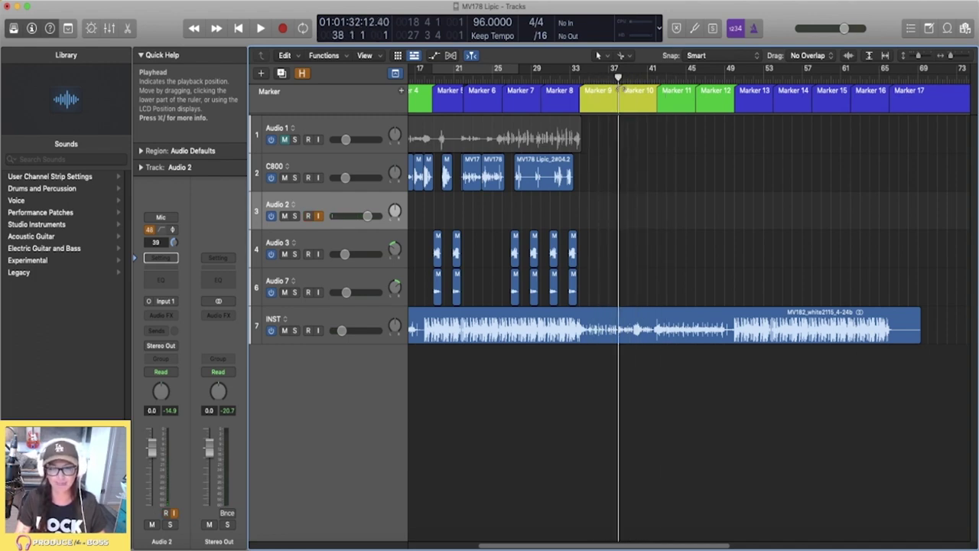
left_click(581, 79)
key("space")
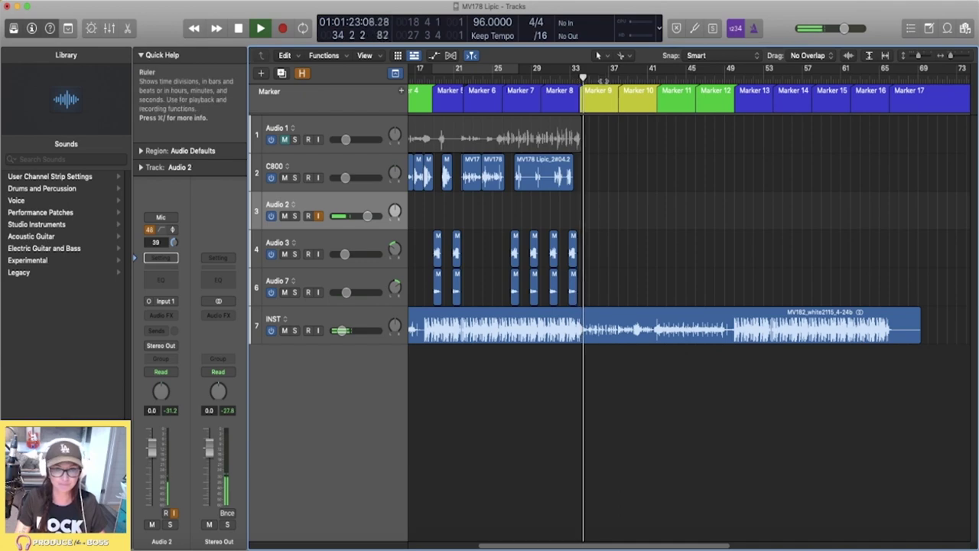
key("super+Right")
key("super+Right")
key("super+Right")
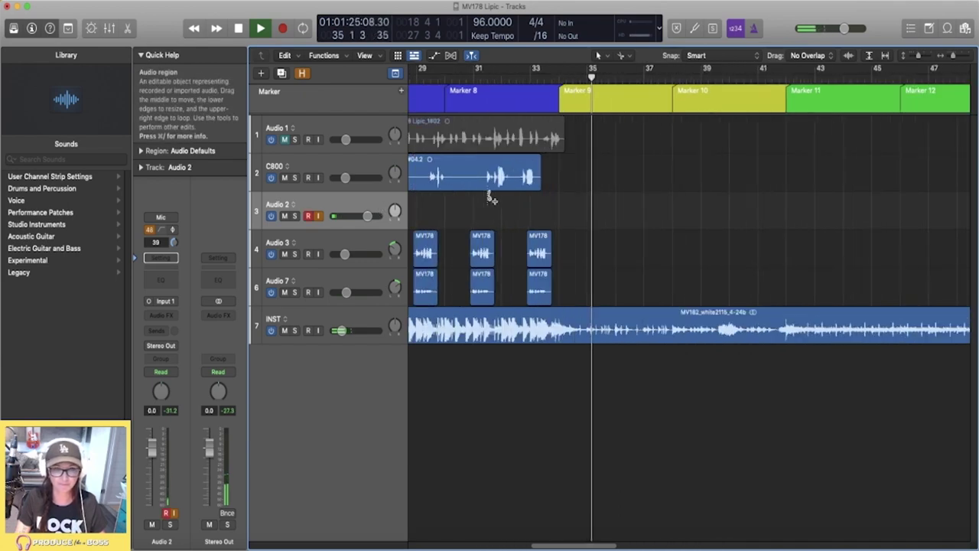
key("super+Left")
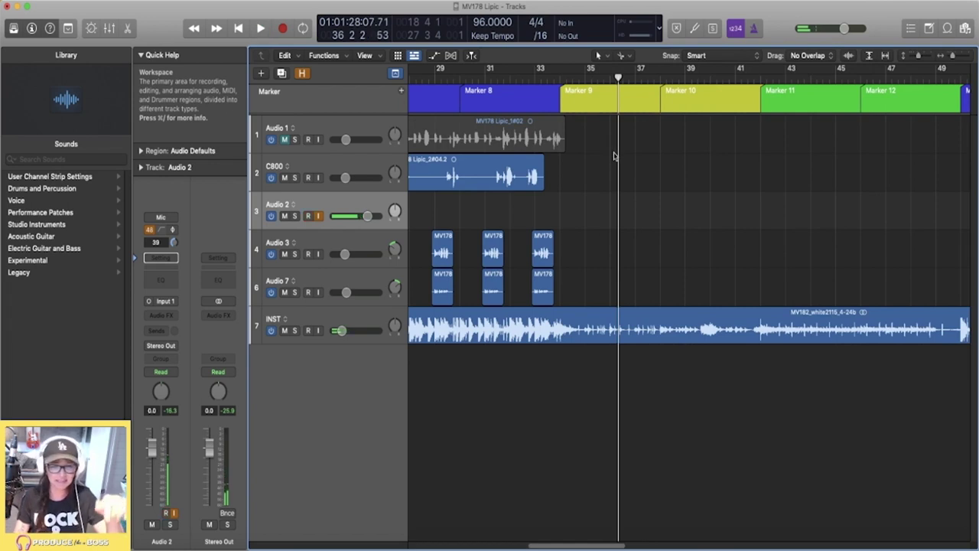
left_click(559, 78)
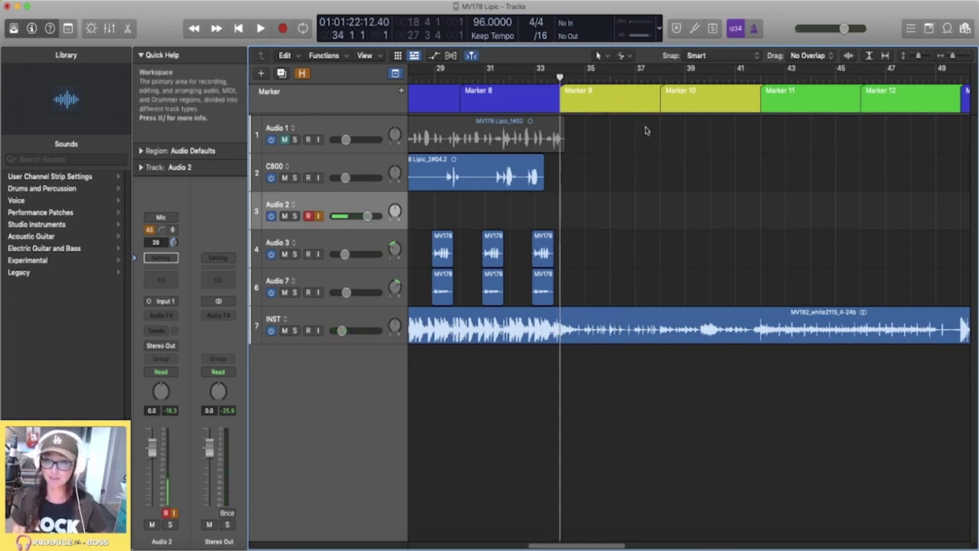
key("super+Left")
key("super+Left")
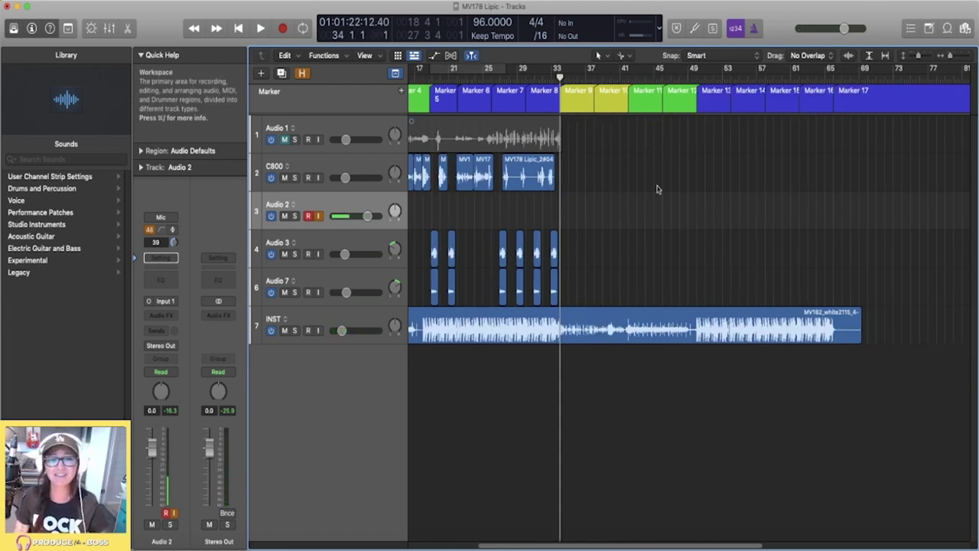
Play from bar 34 while reading through the lyrics document, and stop playback after bar 41.
key("space")
key("super+Right")
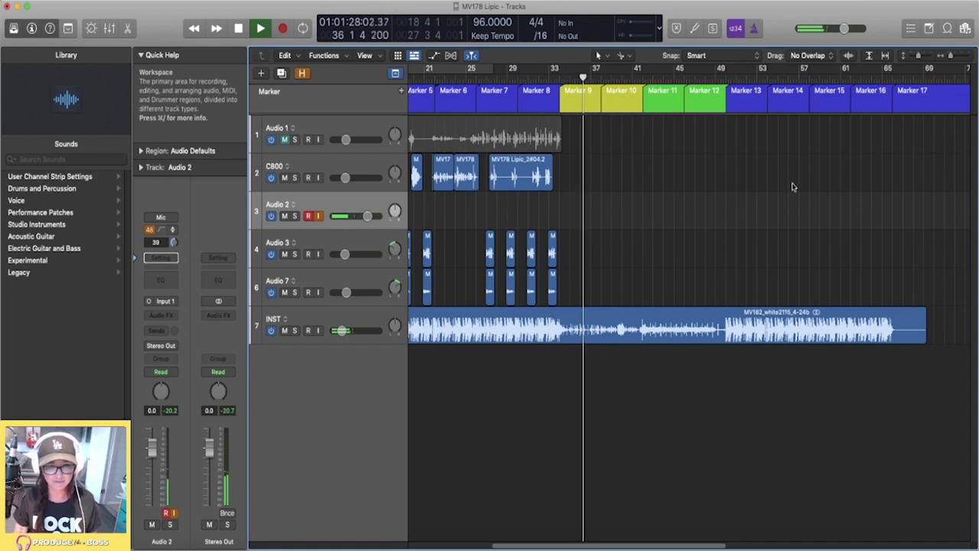
key("super+Tab")
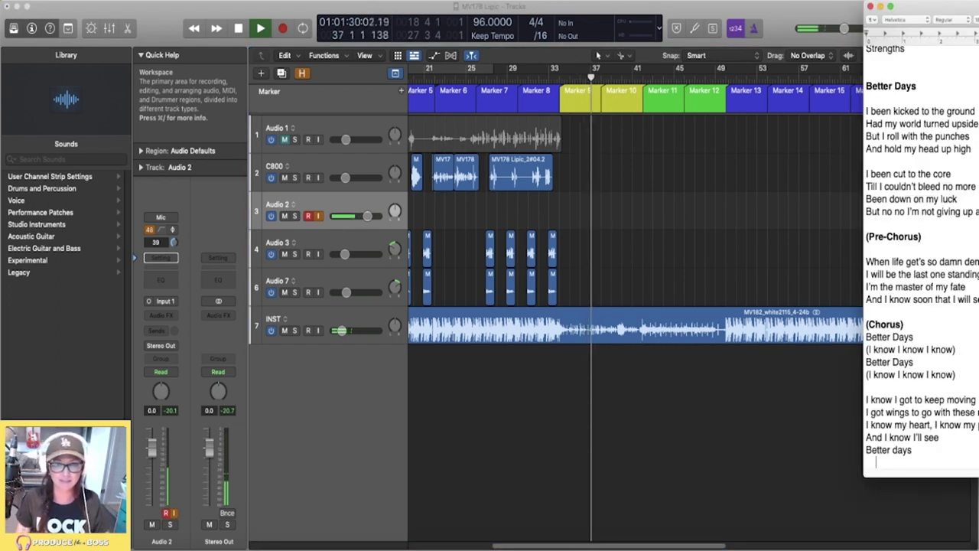
scroll(920, 260, "down", 3)
scroll(875, 412, "up", 1)
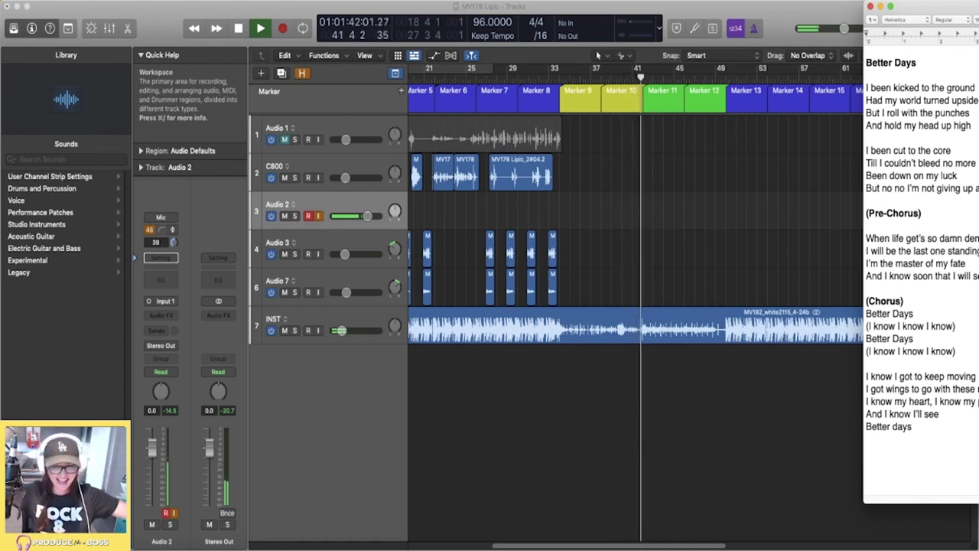
left_click(971, 531)
key("space")
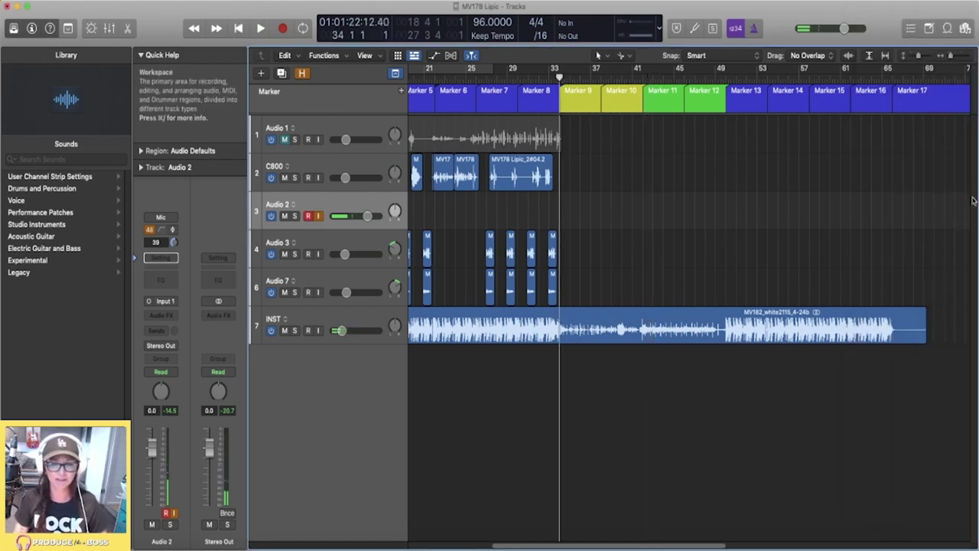
Set a cycle range from bar 34 to bar 52 and play its opening bars.
left_click_drag(561, 70, 746, 70)
key("space")
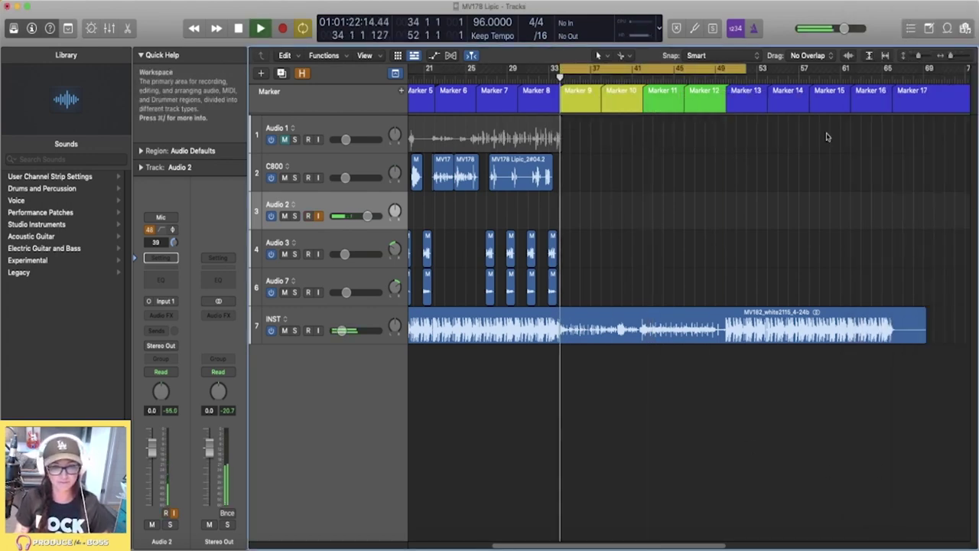
key("super+Tab")
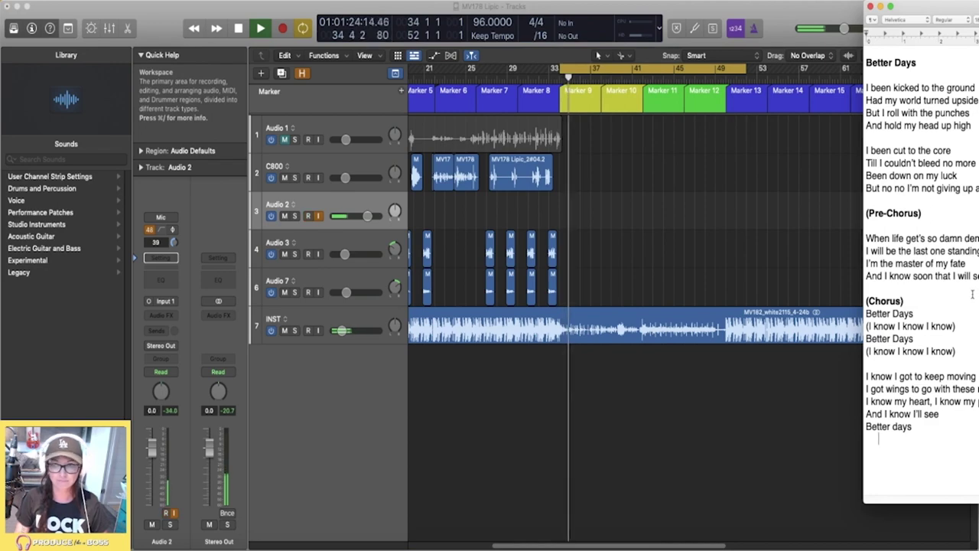
key("super+Tab")
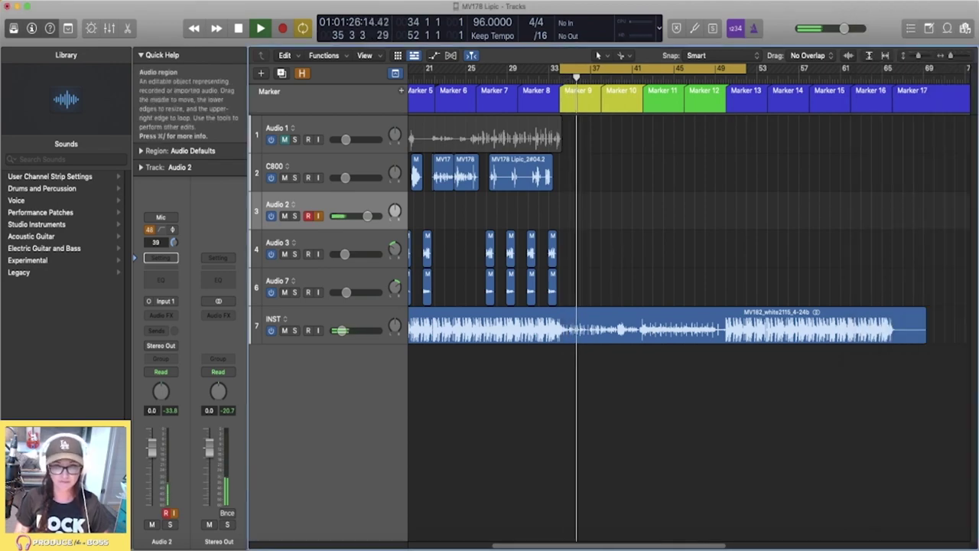
key("space")
Reread the word list and lyrics in the lyrics document and remove one blank line above the "Better Days" heading.
key("super+Tab")
scroll(936, 259, "up", 5)
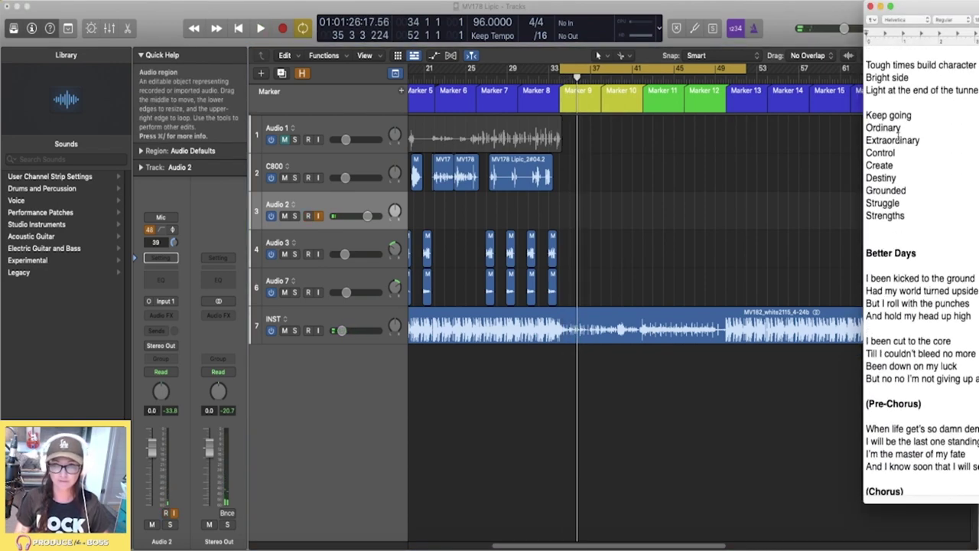
scroll(910, 191, "down", 1)
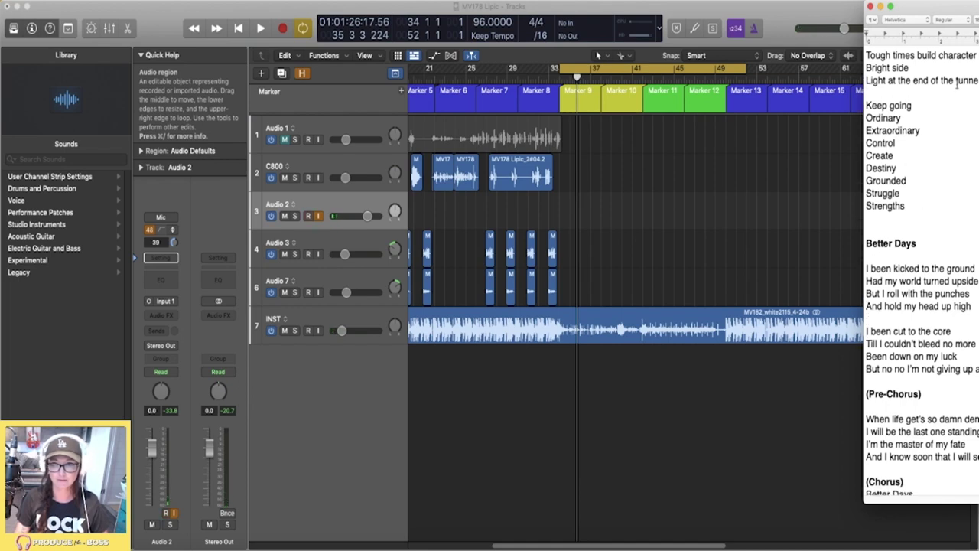
scroll(920, 153, "down", 1)
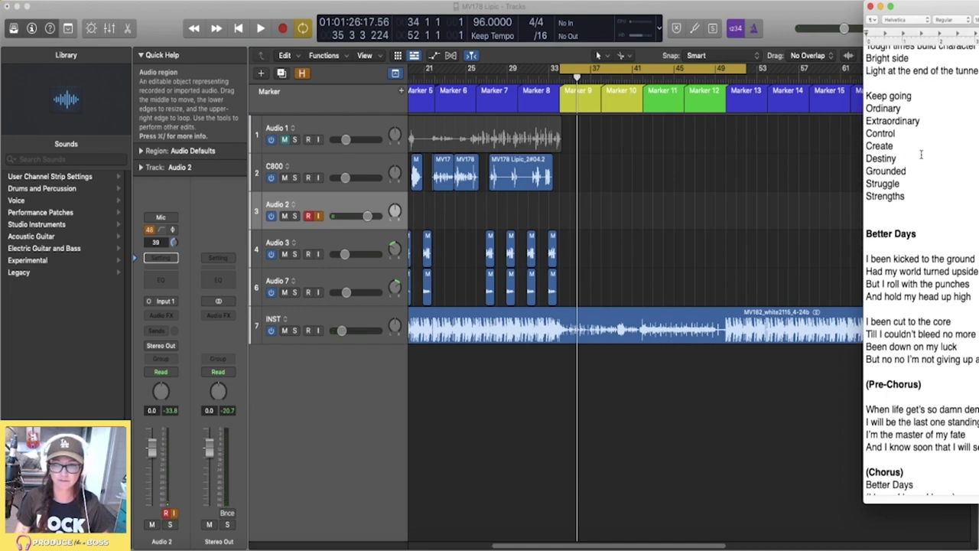
scroll(921, 152, "down", 10)
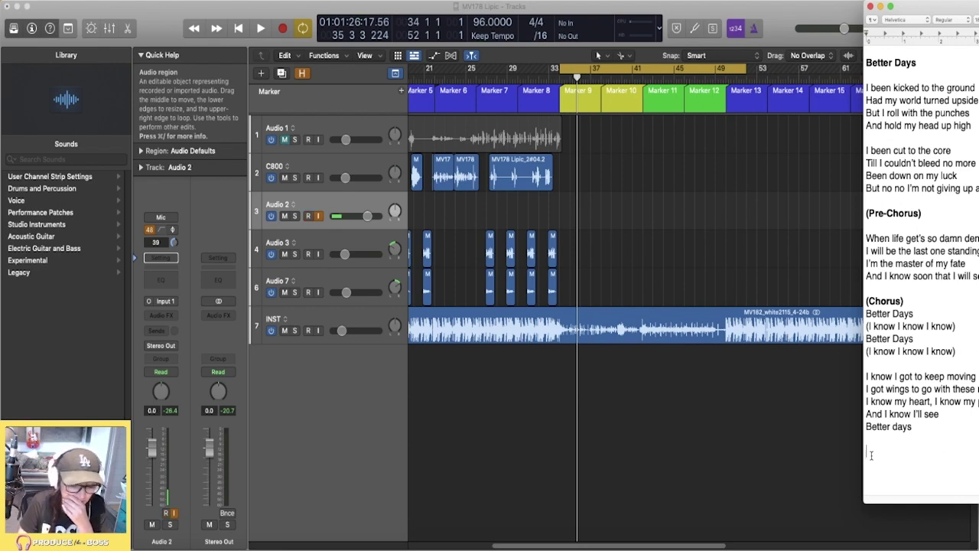
scroll(964, 175, "up", 10)
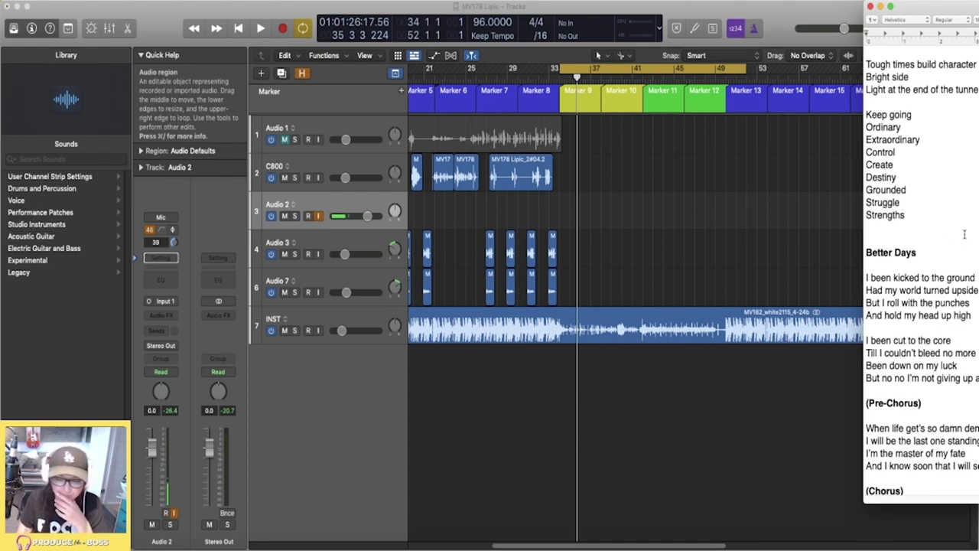
key("BackSpace")
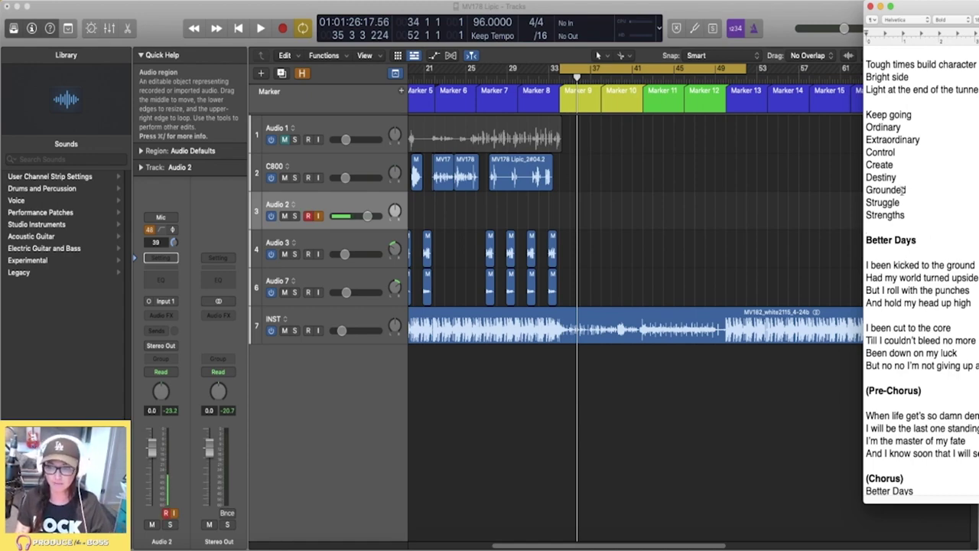
scroll(911, 247, "down", 1)
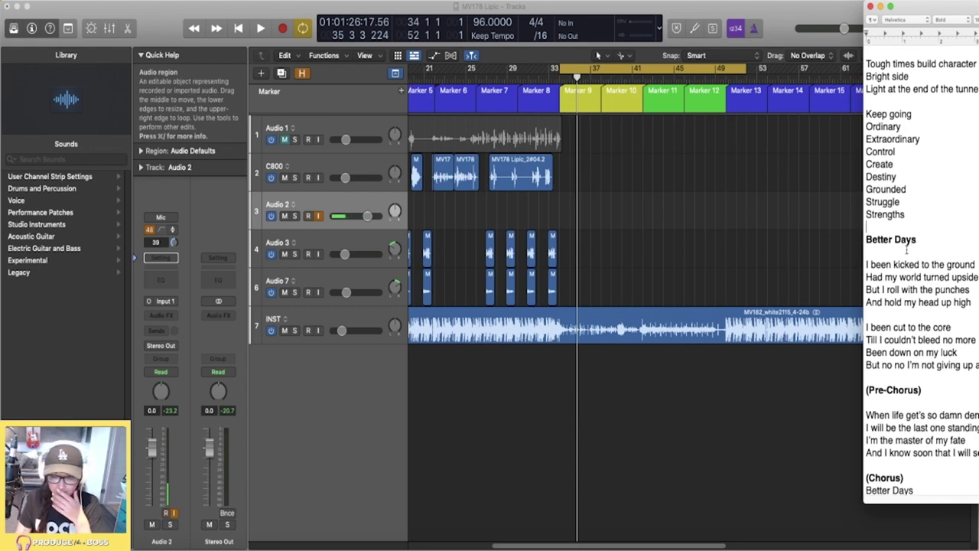
Play the opening bars from bar 34 repeatedly with the timeline enlarged, and stop at bar 38.
left_click(683, 175)
key("space")
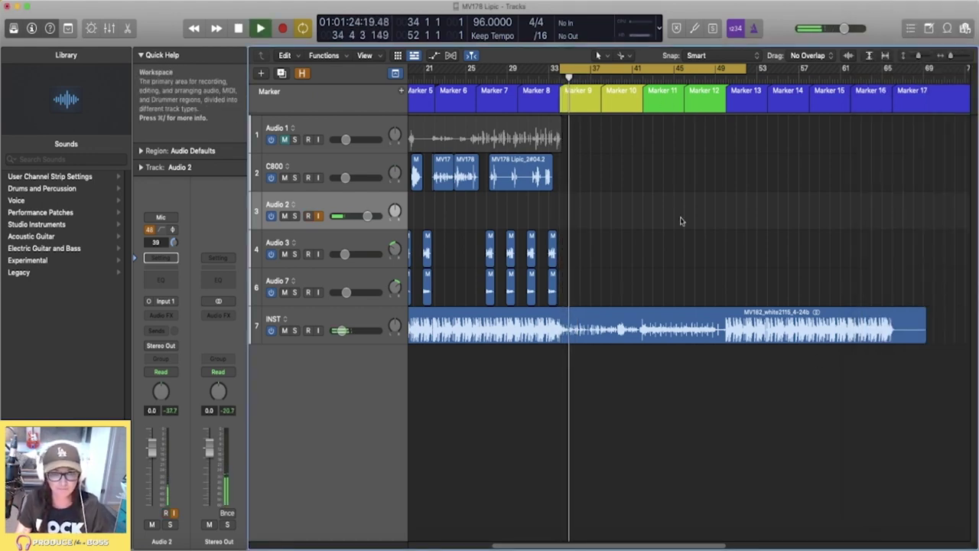
scroll(682, 222, "up", 3)
key("space")
key("space")
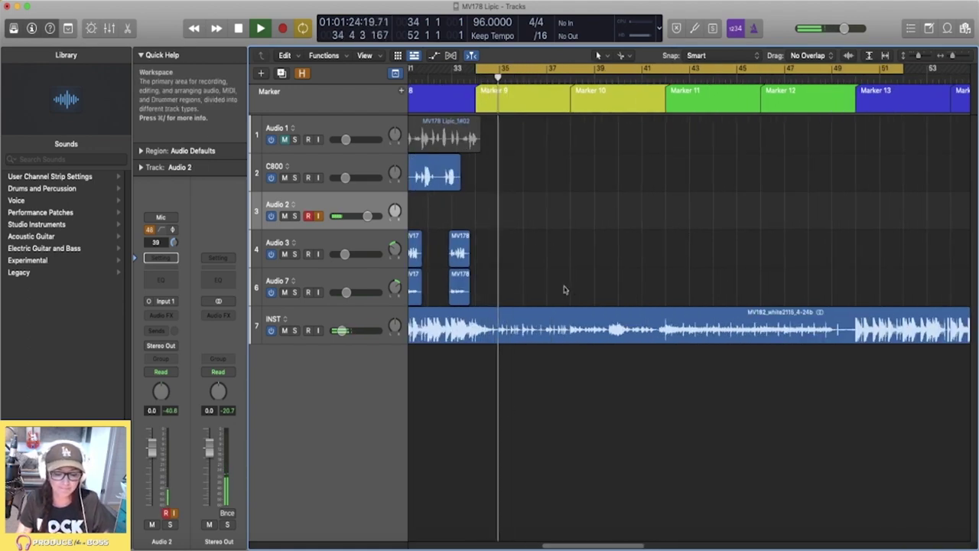
key("space")
key("space")
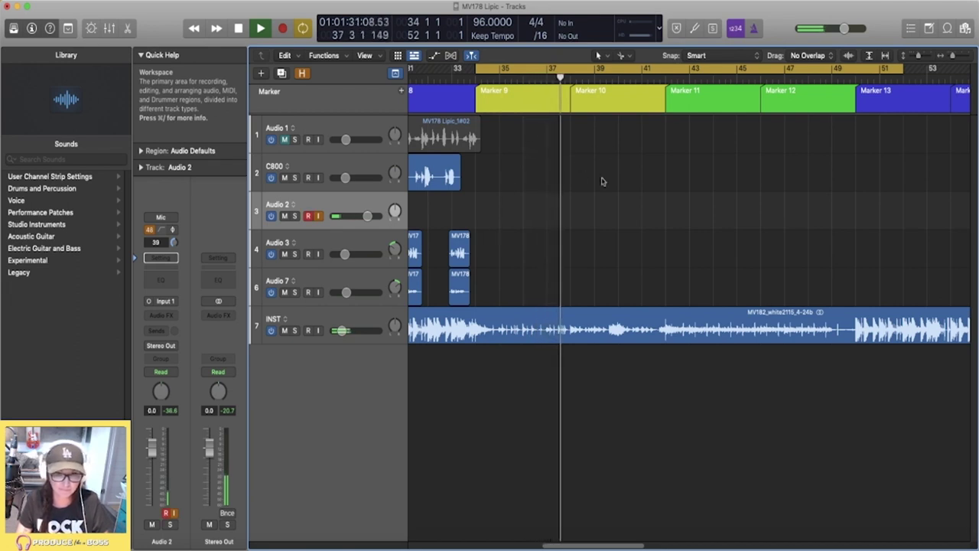
key("space")
Replay from bar 34 and add the line "I will stand up" below the chorus in the lyrics document.
key("super+Tab")
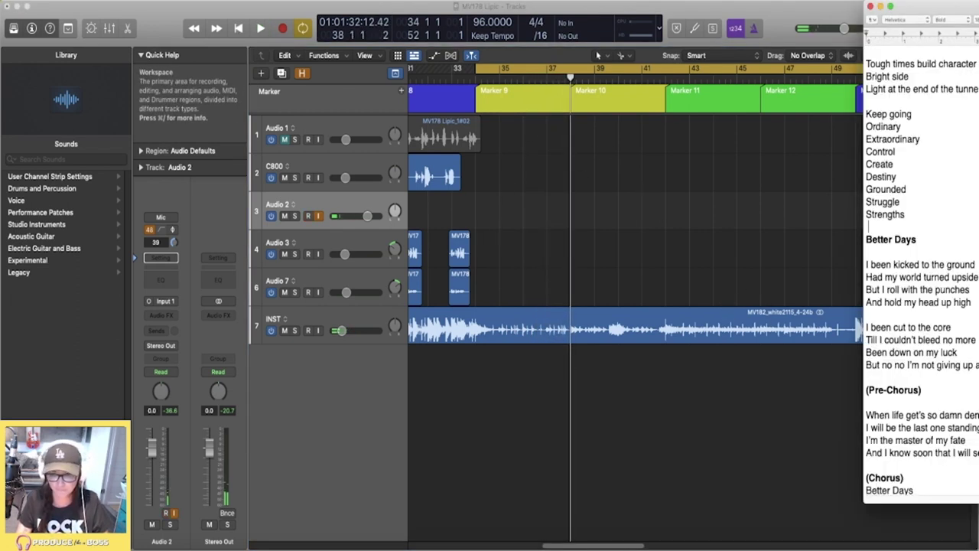
key("super+Tab")
key("space")
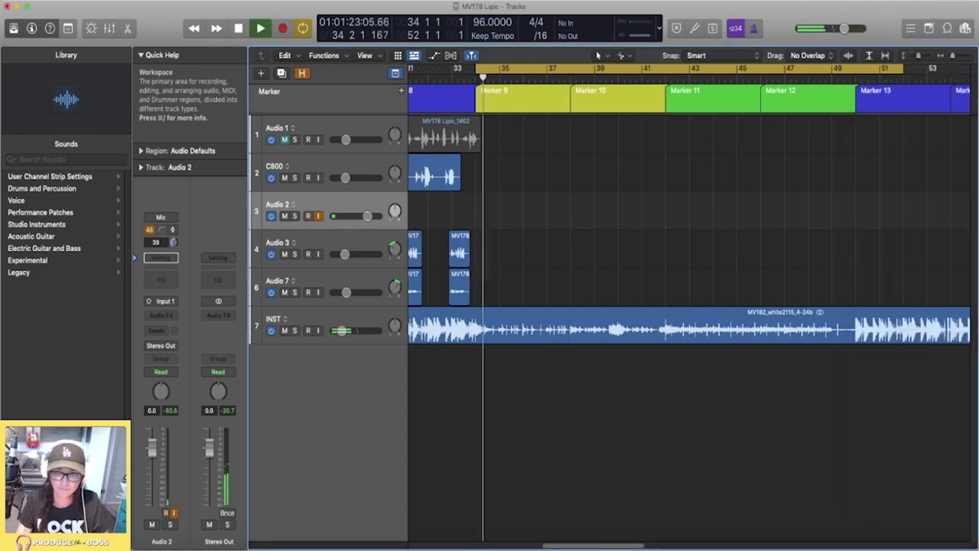
key("super+Tab")
scroll(942, 492, "down", 3)
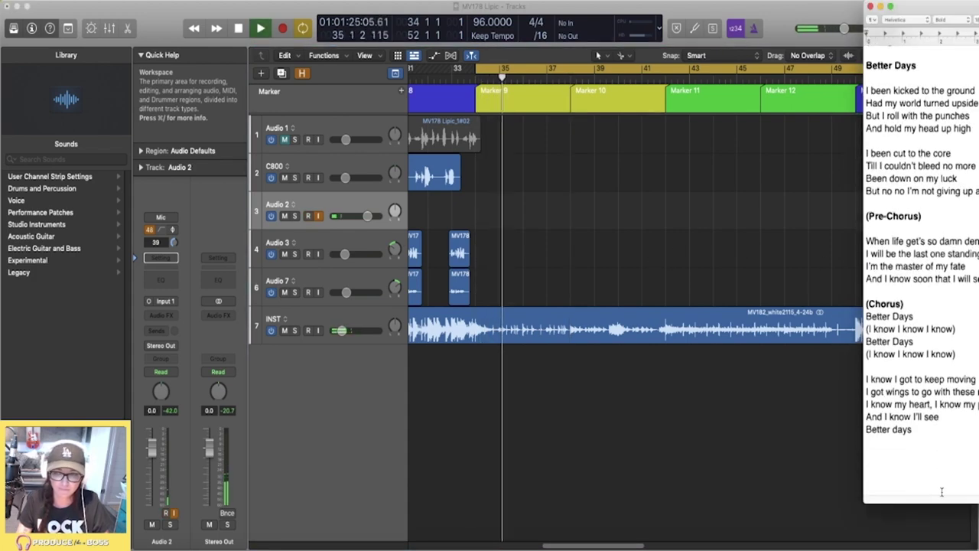
left_click_drag(926, 426, 931, 437)
left_click(931, 437)
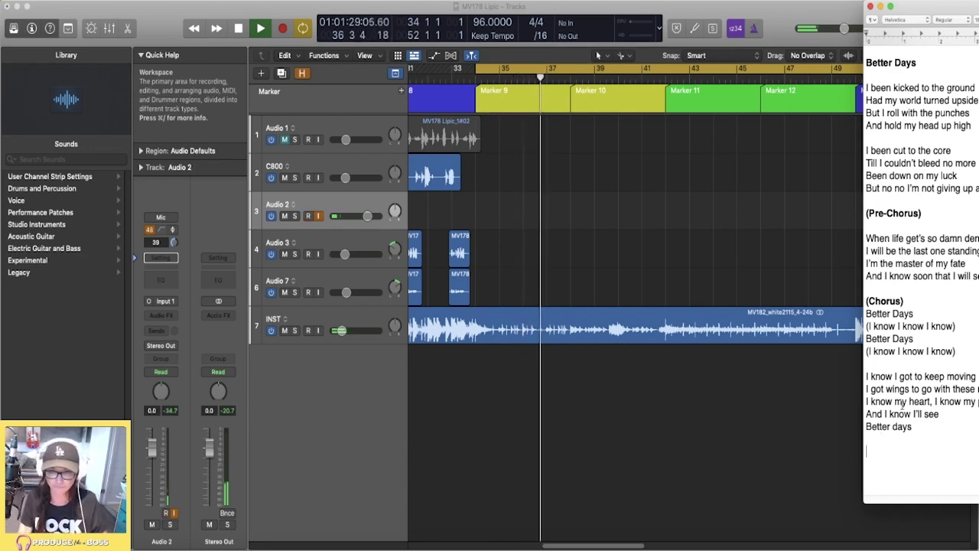
left_click(678, 245)
key("super+Tab")
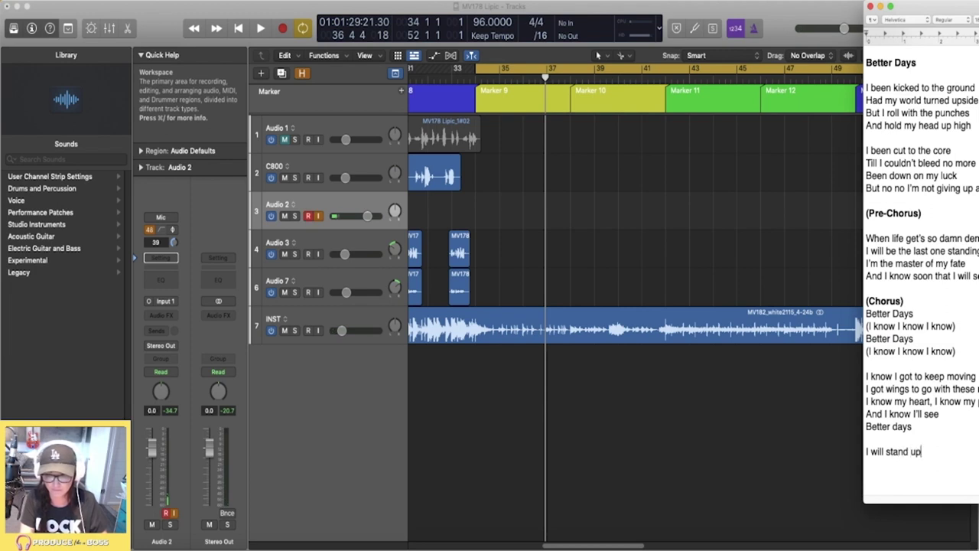
Remove the blank line inside the chorus, make the chorus lyrics bold, and extend the new line to "I will stand up fight".
key("BackSpace")
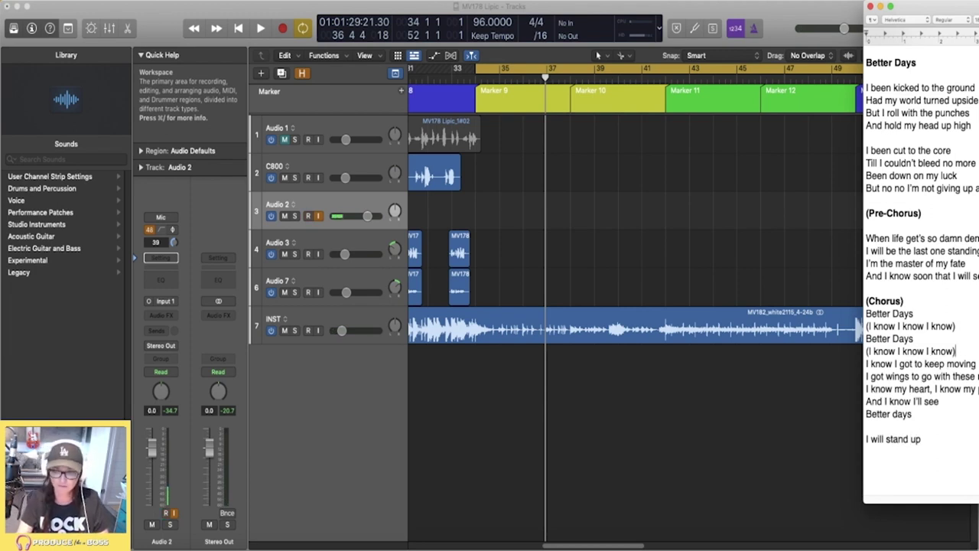
left_click_drag(881, 426, 864, 314)
key("super+b")
left_click(901, 451)
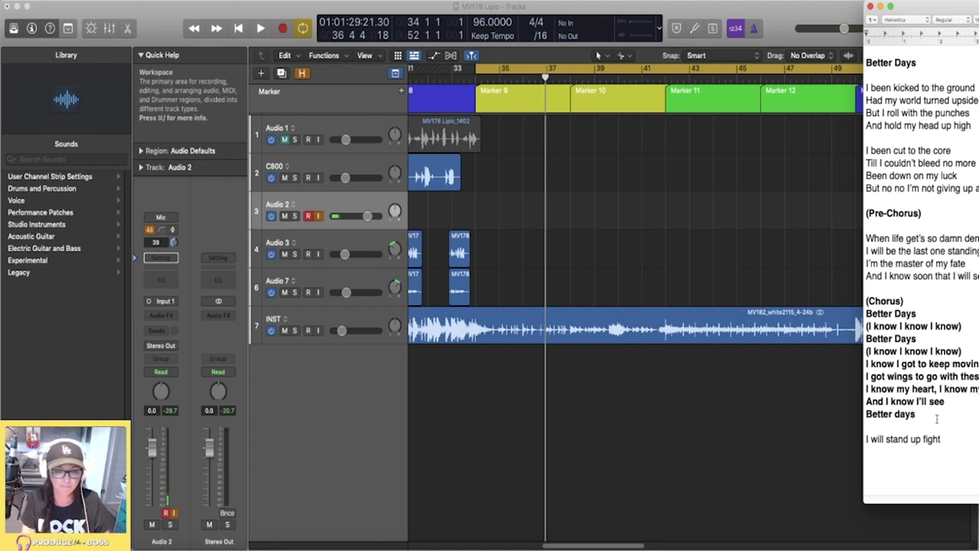
Play from bar 34 into bar 37, and start a new line below "I will stand up fight" in the lyrics document.
left_click(589, 255)
key("space")
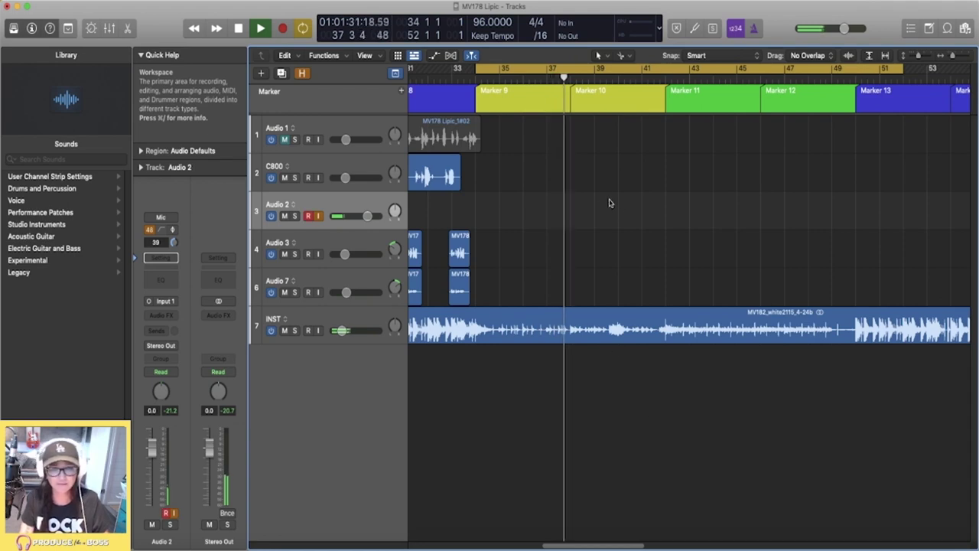
key("space")
key("super+Tab")
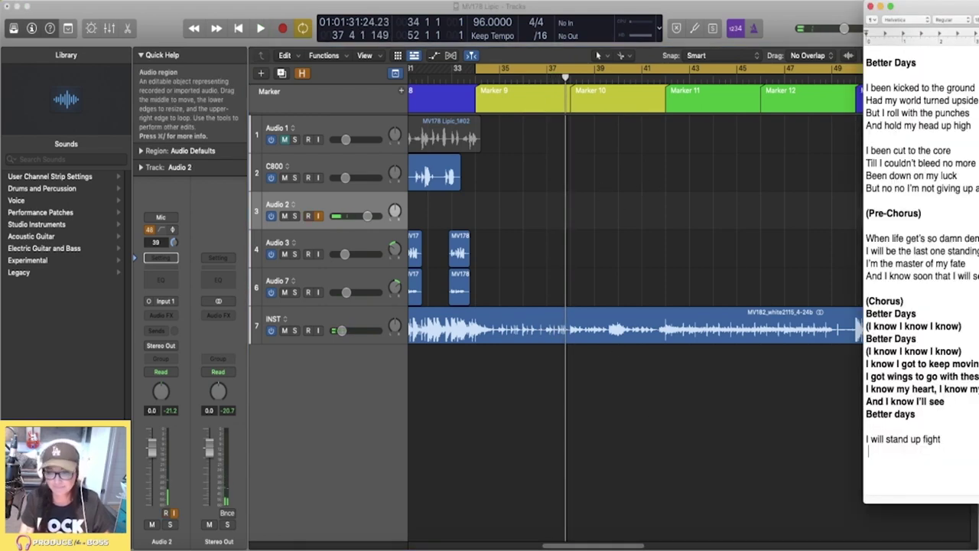
Audition bars 34 to 36 several times and write the lyric line beginning "Do what I know in my heart".
left_click(744, 265)
key("space")
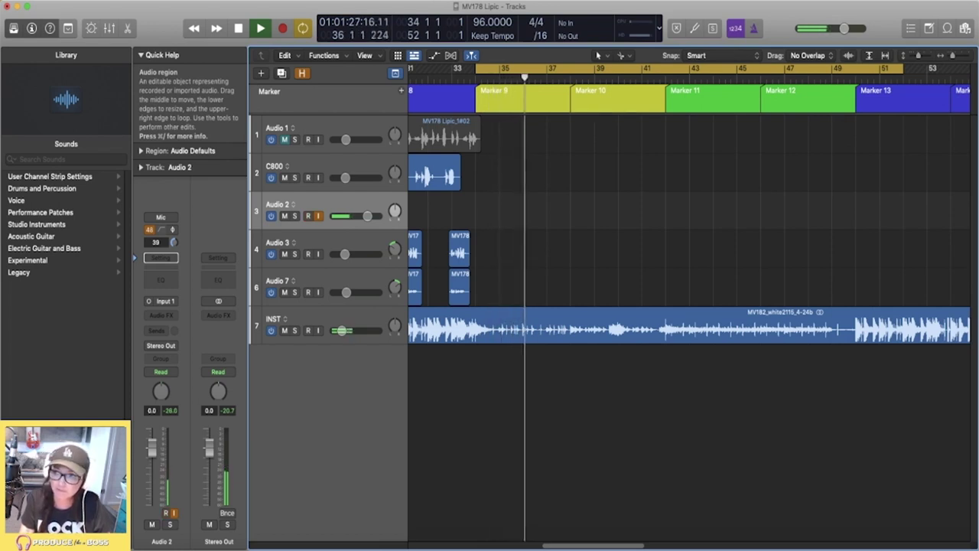
key("space")
key("space")
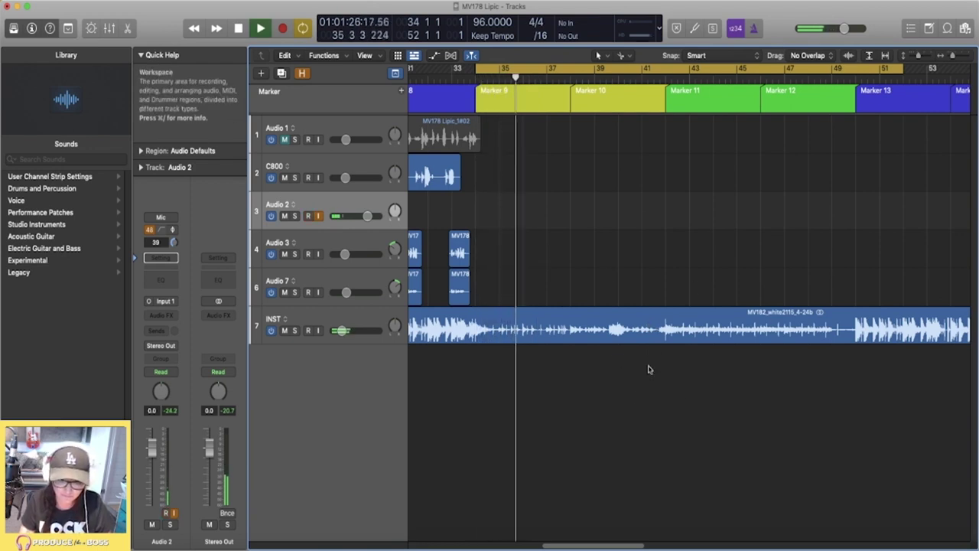
key("space")
key("space")
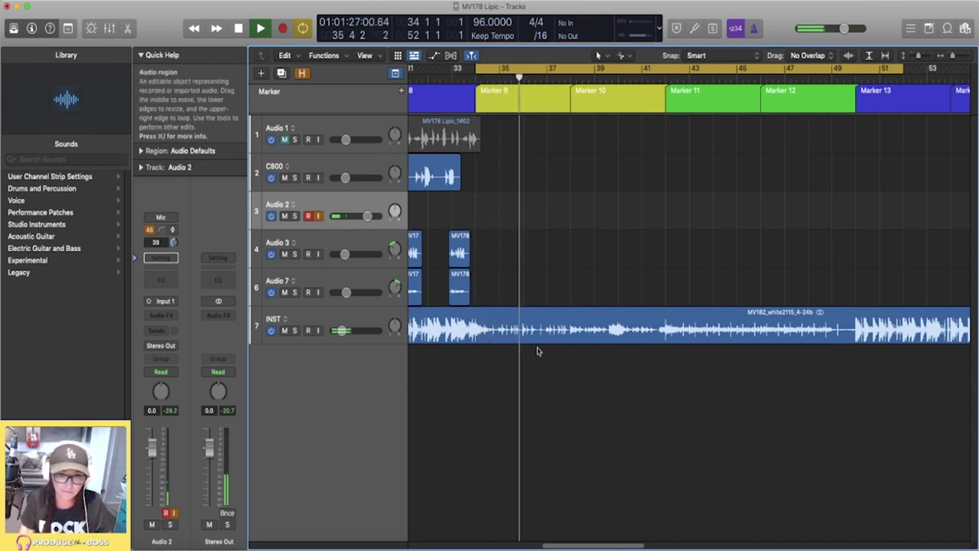
key("space")
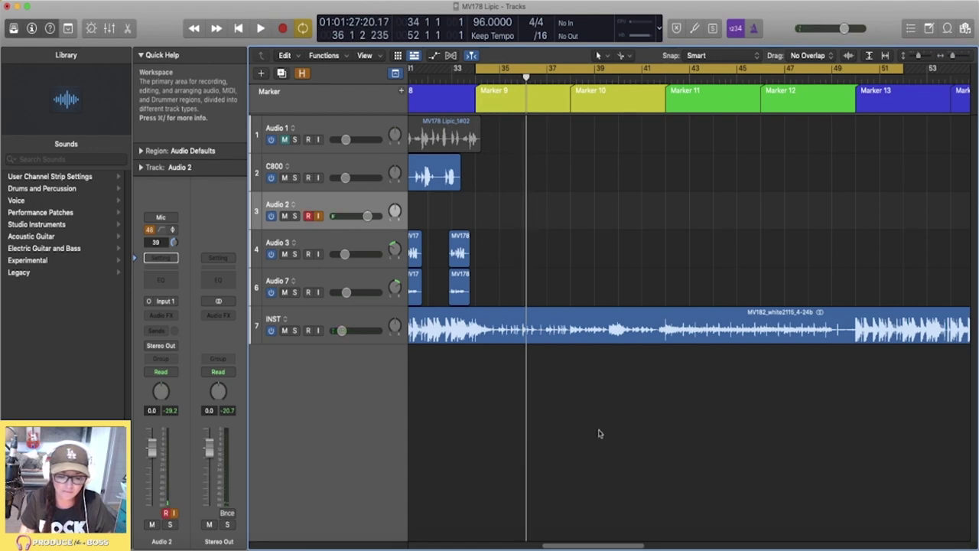
key("super+Tab")
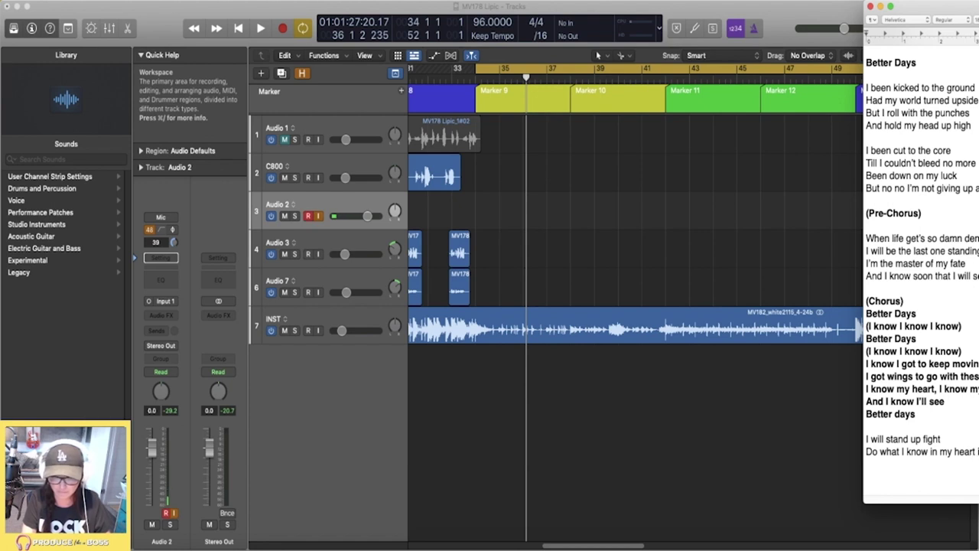
Play the section from bar 34 against the two new lyric lines, and start another line below them.
left_click(781, 288)
key("space")
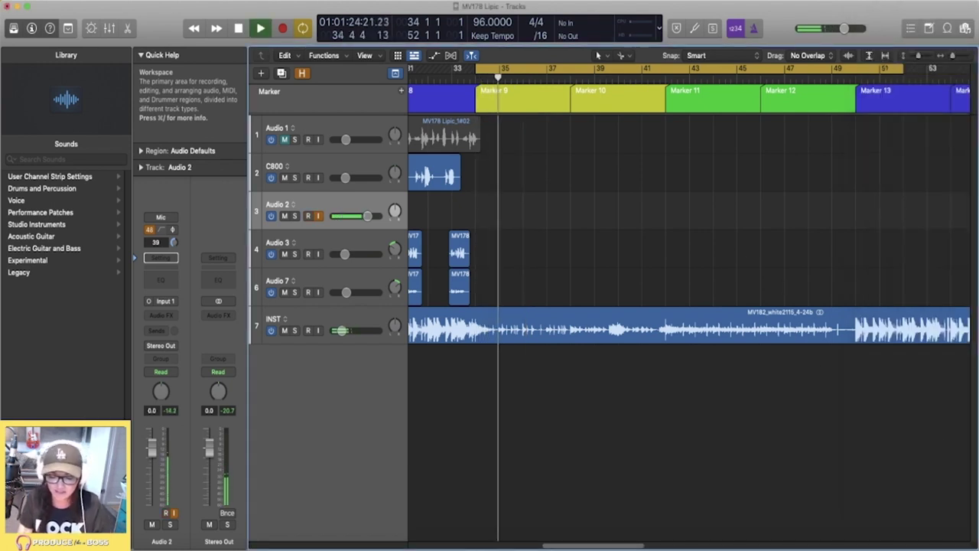
key("super+Tab")
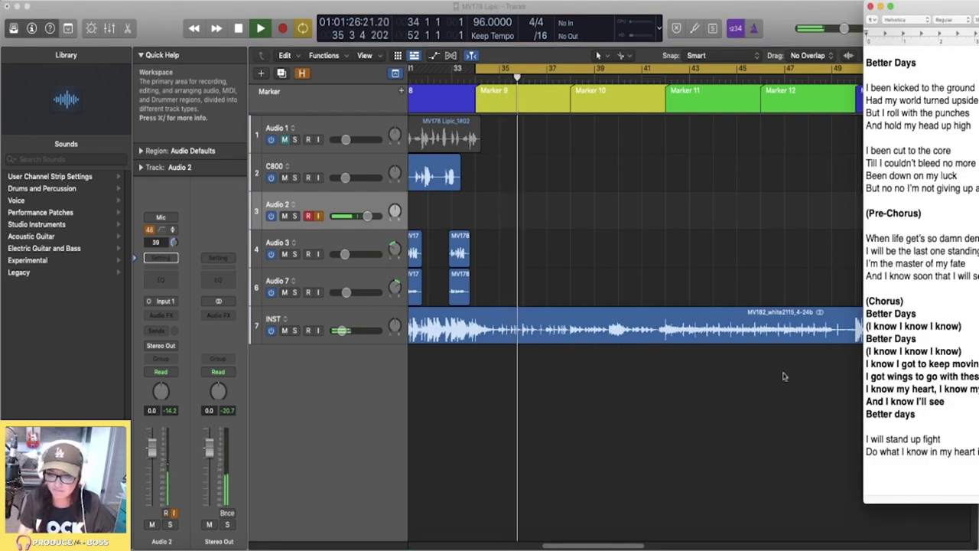
left_click(693, 221)
key("space")
key("space")
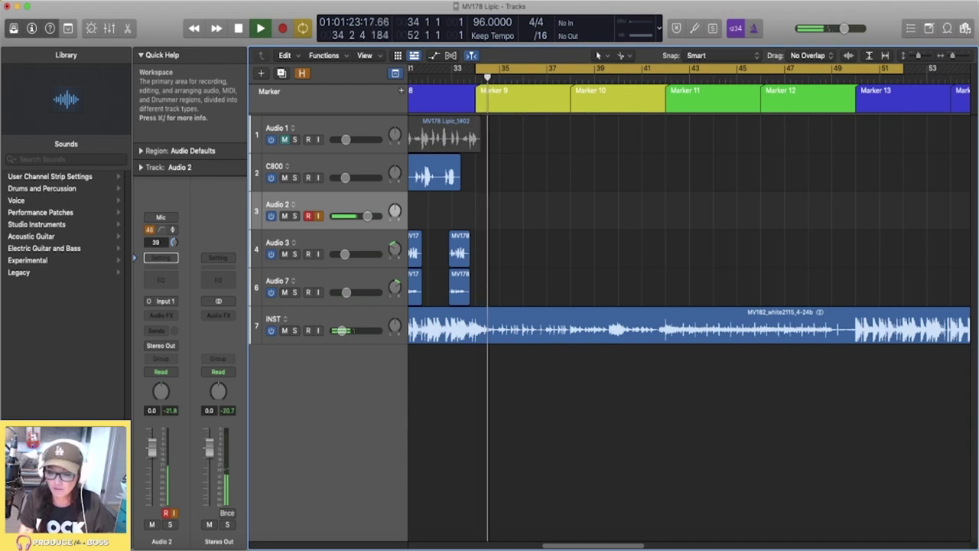
key("super+Tab")
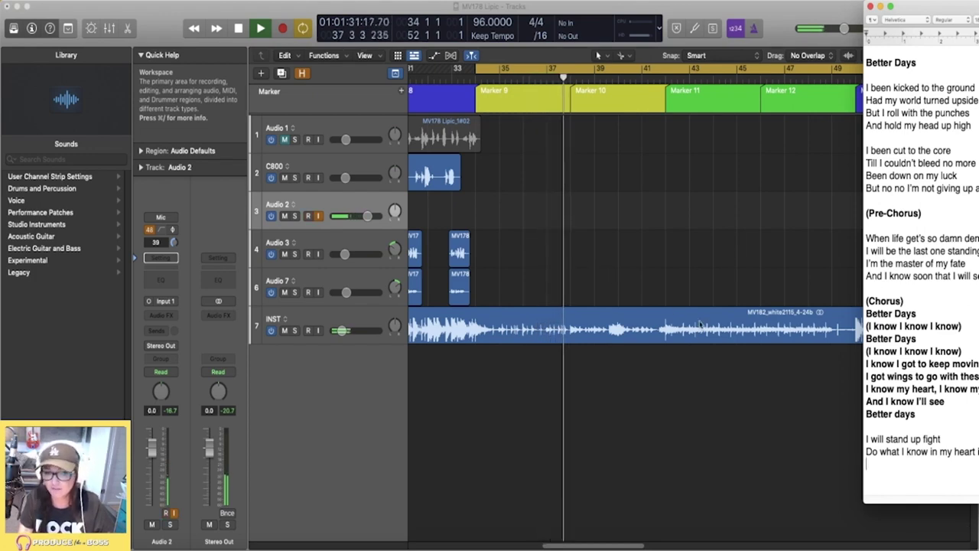
Stop playback, reread the word list, and add the lines "Even if I cannot see the light" and "In the tunnel".
left_click(678, 408)
key("space")
key("super+Tab")
scroll(918, 257, "up", 5)
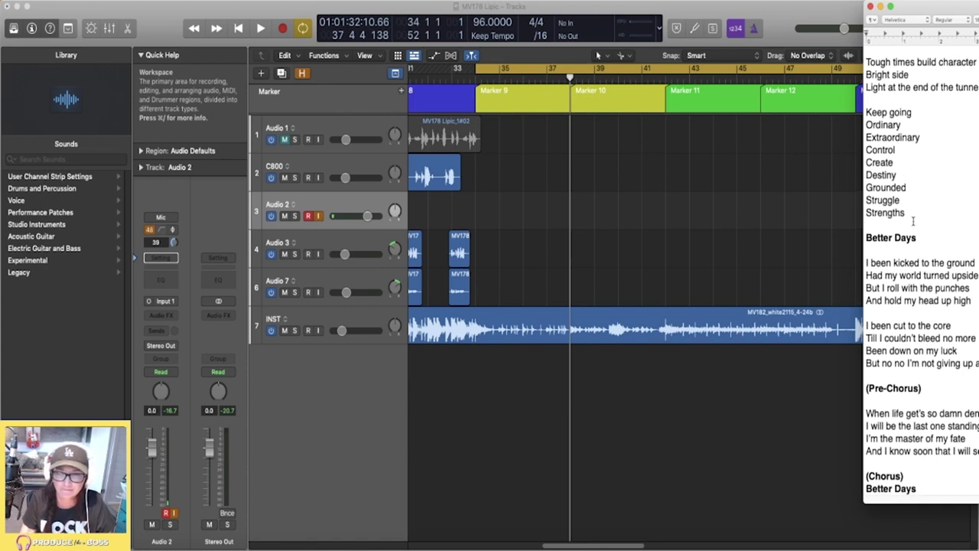
scroll(913, 242, "down", 8)
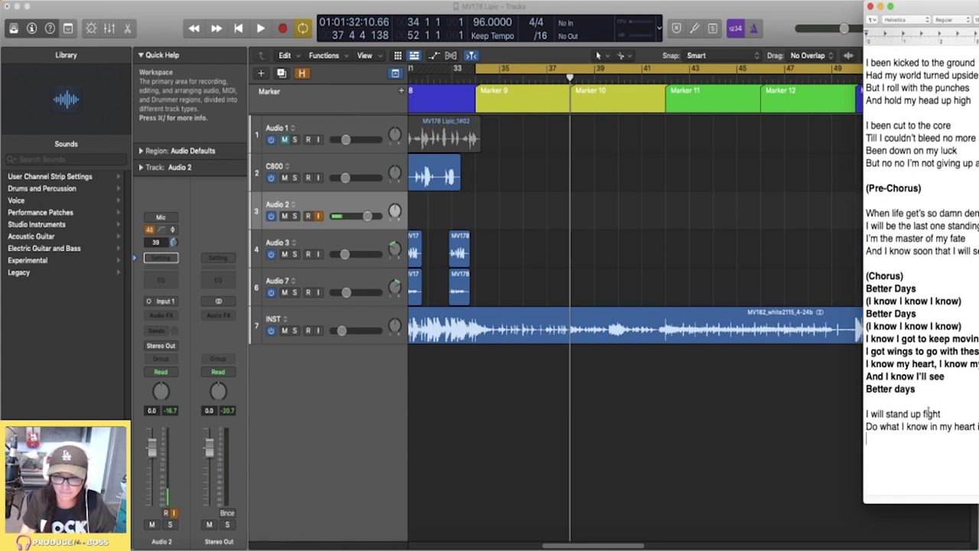
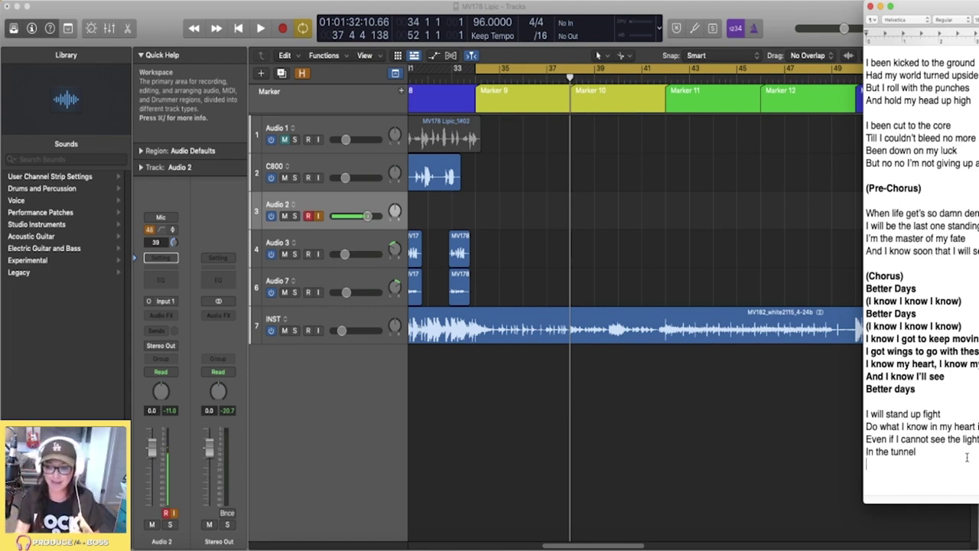
Record a vocal take on the Audio 2 track from bar 34 to about bar 39 while reading the lyrics.
key("alt+r")
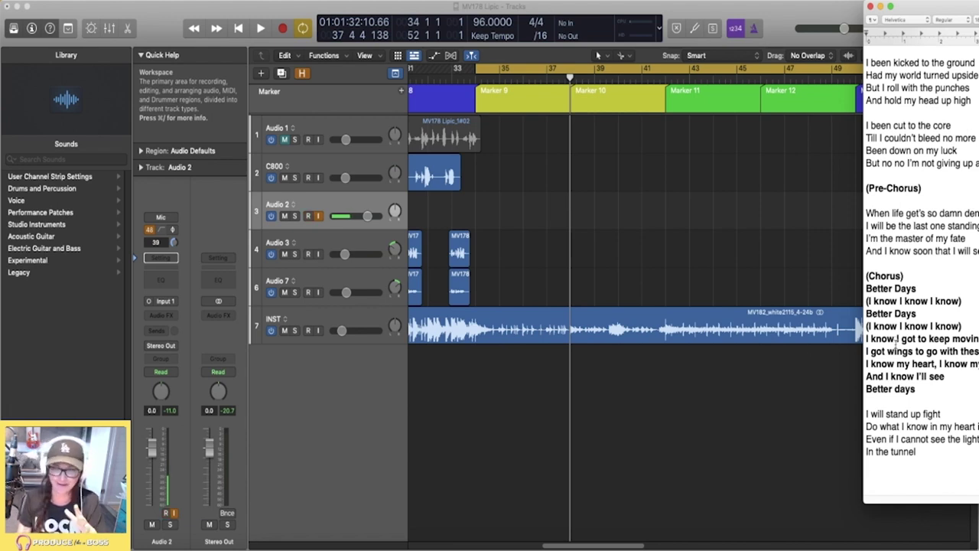
left_click(631, 240)
key("r")
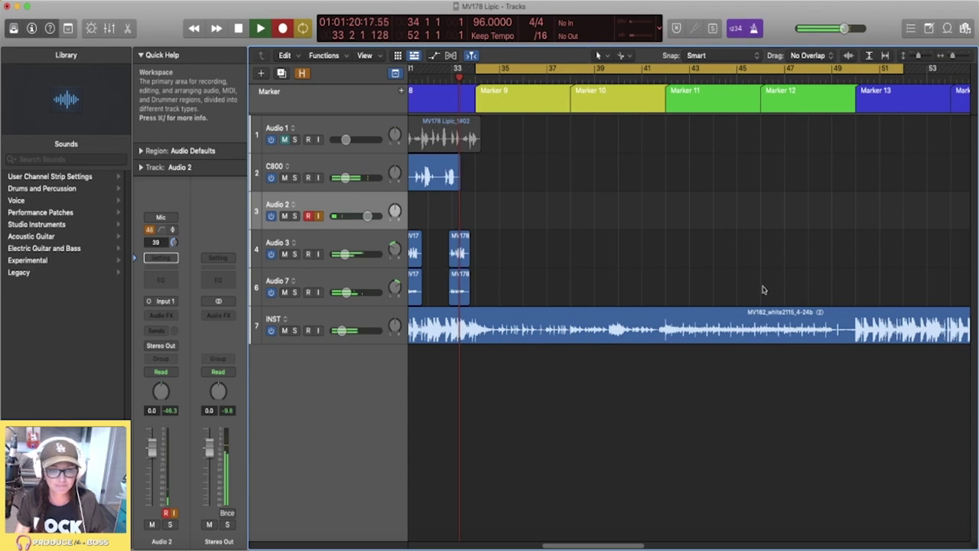
key("super+Tab")
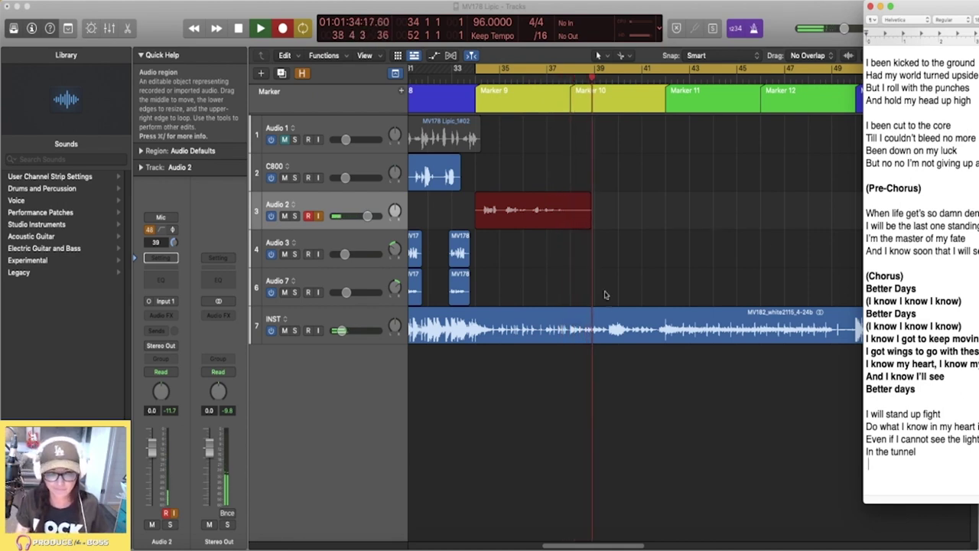
left_click(554, 201)
key("space")
Move the new take to the C800 track, split off its short opening before the first phrase, and delete that piece.
left_click_drag(515, 202, 515, 192)
key("space")
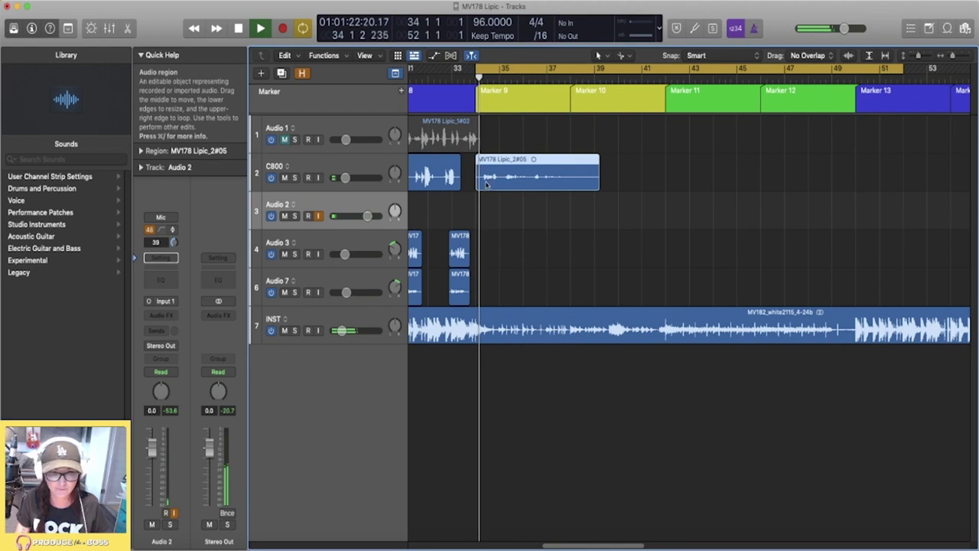
left_click(481, 189, "super")
left_click(478, 188)
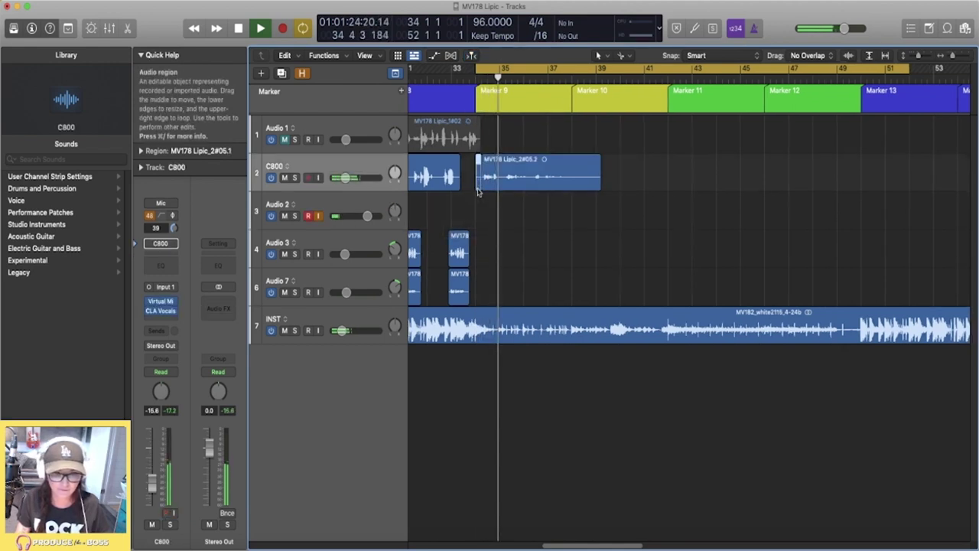
key("BackSpace")
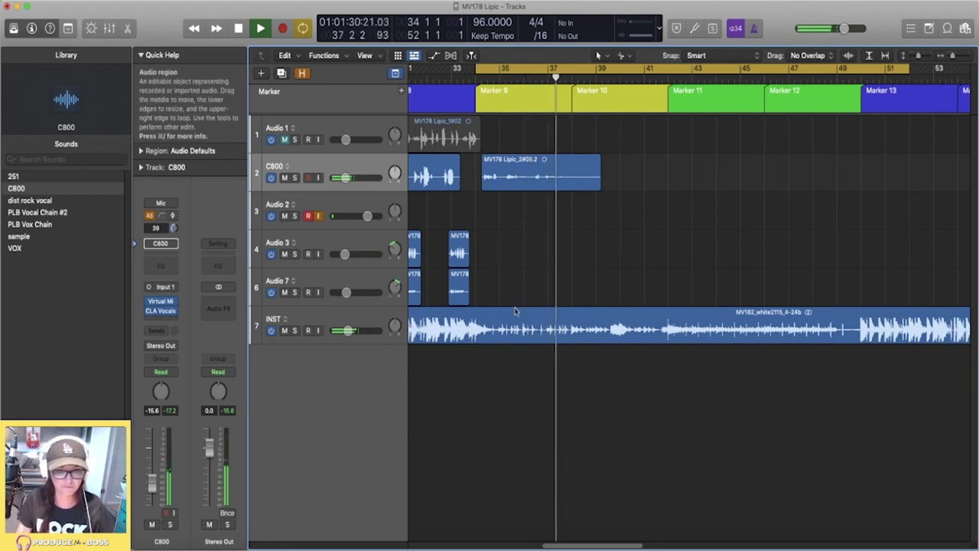
Split the C800 vocal region midway through bar 37, move its end piece to the Audio 2 track, and select that track.
key("super+Down")
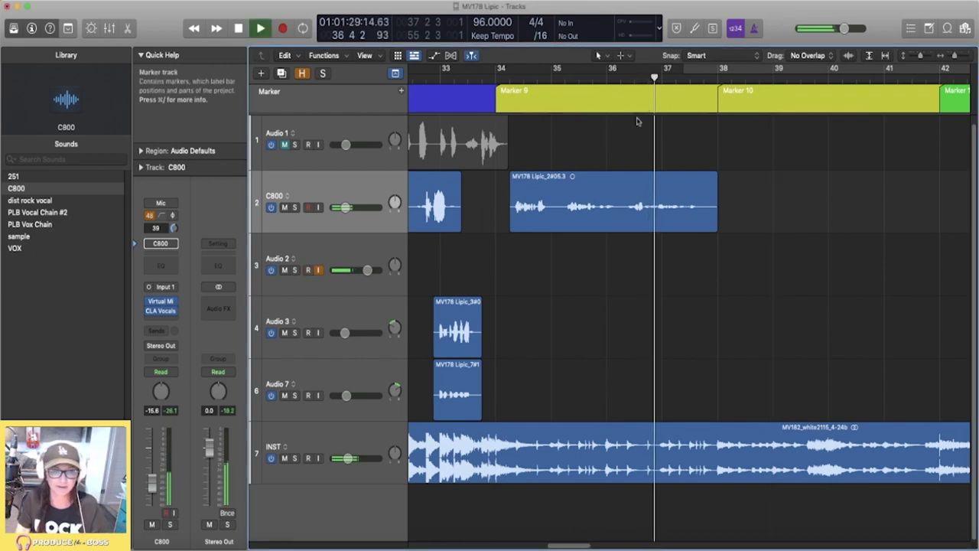
key("super+Down")
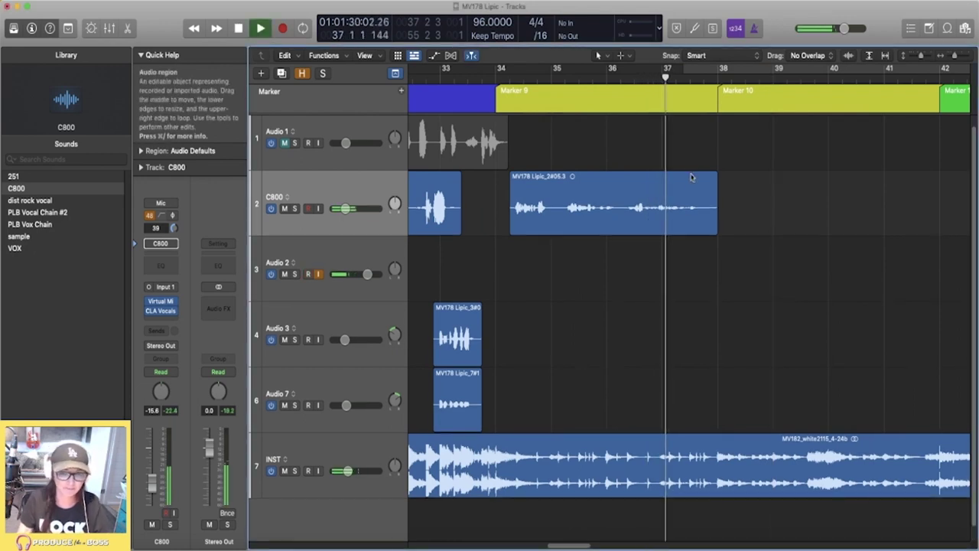
key("super+Right")
key("super+Right")
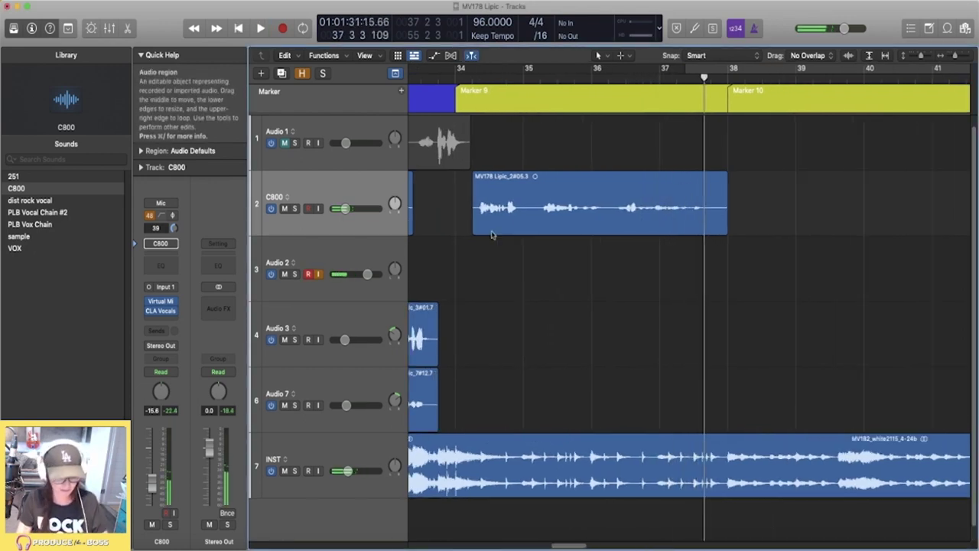
left_click(375, 245)
key("super+Right")
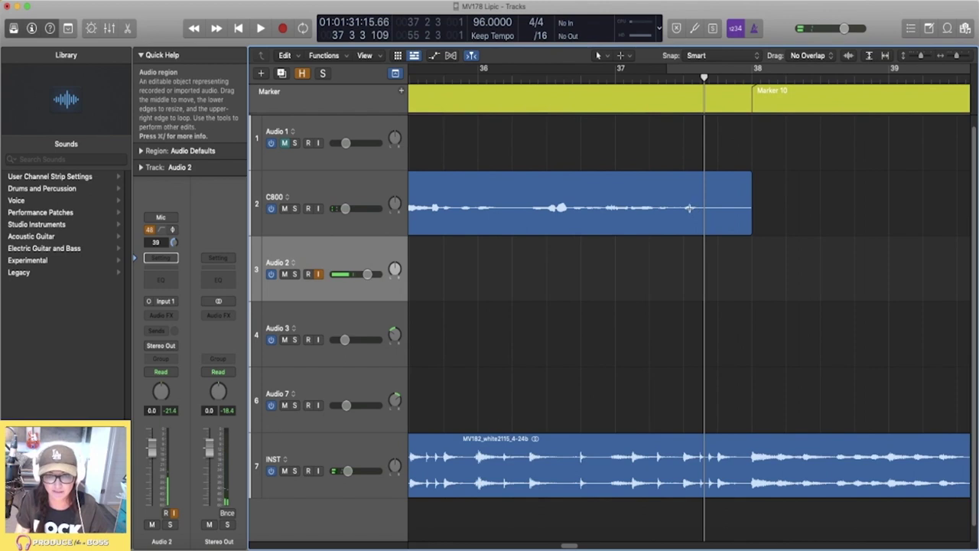
left_click(684, 200)
left_click_drag(691, 220, 694, 246)
left_click(364, 256)
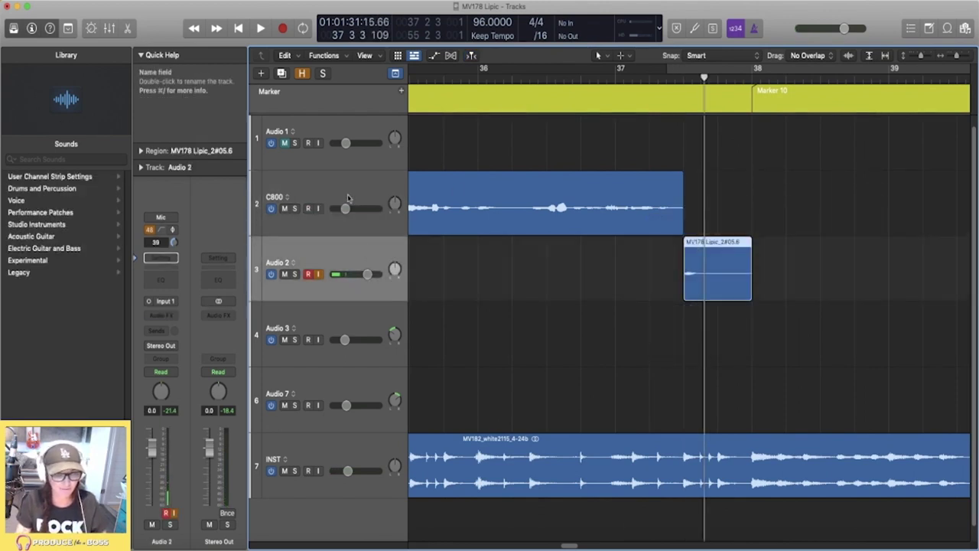
Duplicate the C800 track with its settings and move the split-off end piece from Audio 2 onto the duplicate.
left_click(348, 198)
key("super+d")
left_click_drag(702, 364, 702, 298)
left_click(344, 253)
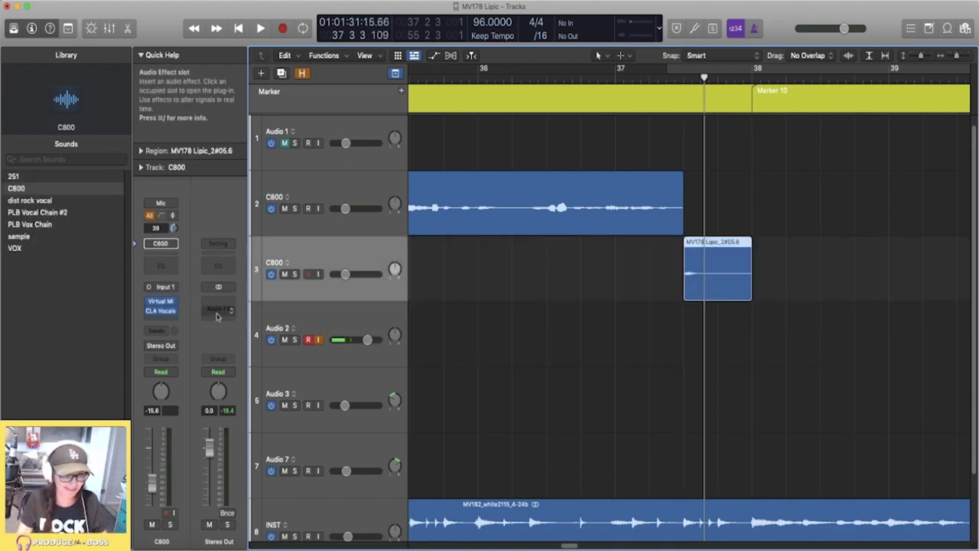
Insert the H-Delay (s) effect on the duplicate C800 track and play its end piece soloed with cycling on.
left_click(160, 319)
left_click(174, 344)
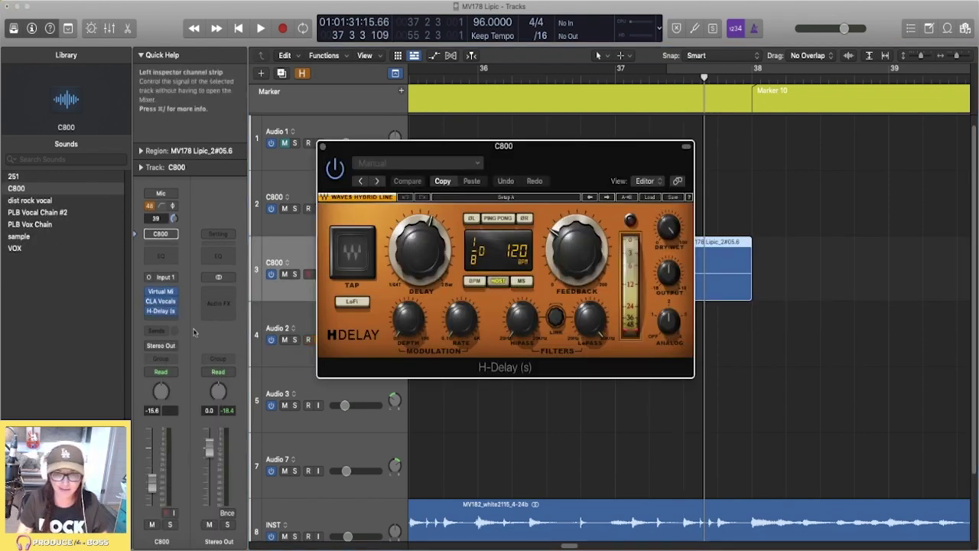
left_click(681, 73)
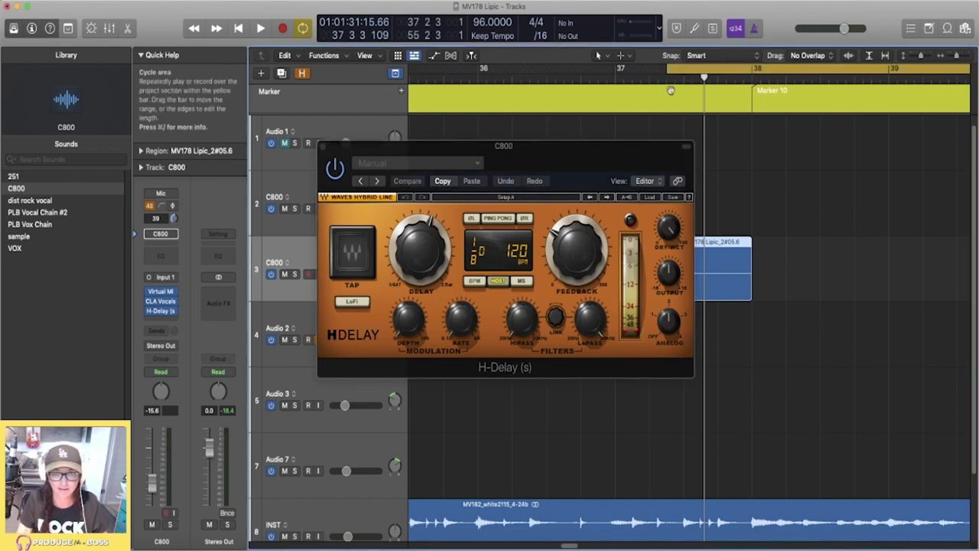
key("space")
key("s")
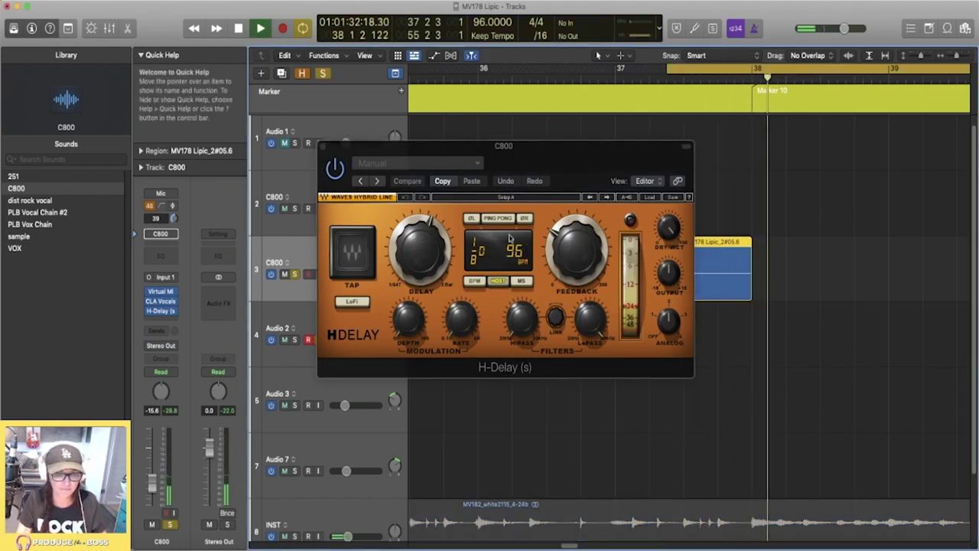
Set H-Delay to a 1/4 note delay with adjusted feedback, ping-pong mode and a lowered low-pass filter, and stop playback.
left_click_drag(576, 249, 577, 267)
left_click_drag(420, 249, 420, 234)
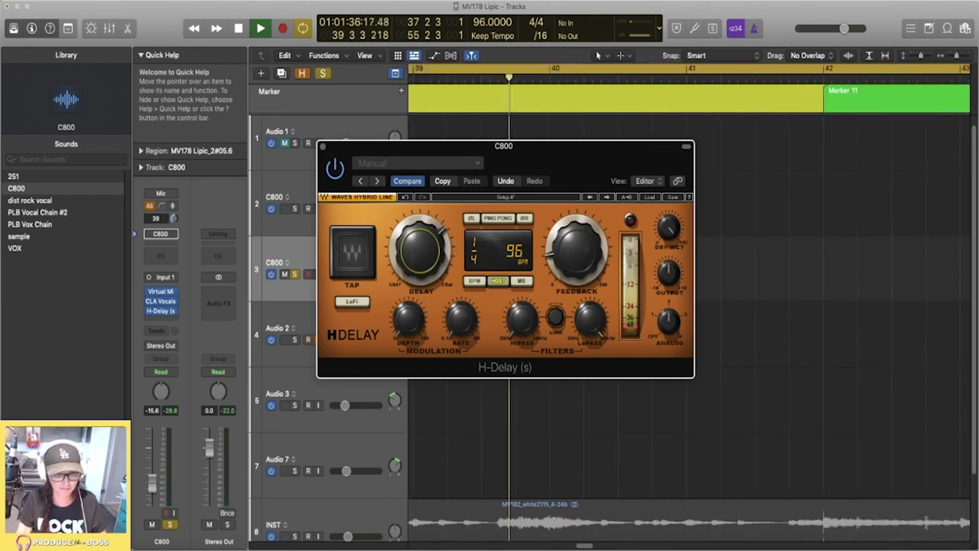
left_click(497, 218)
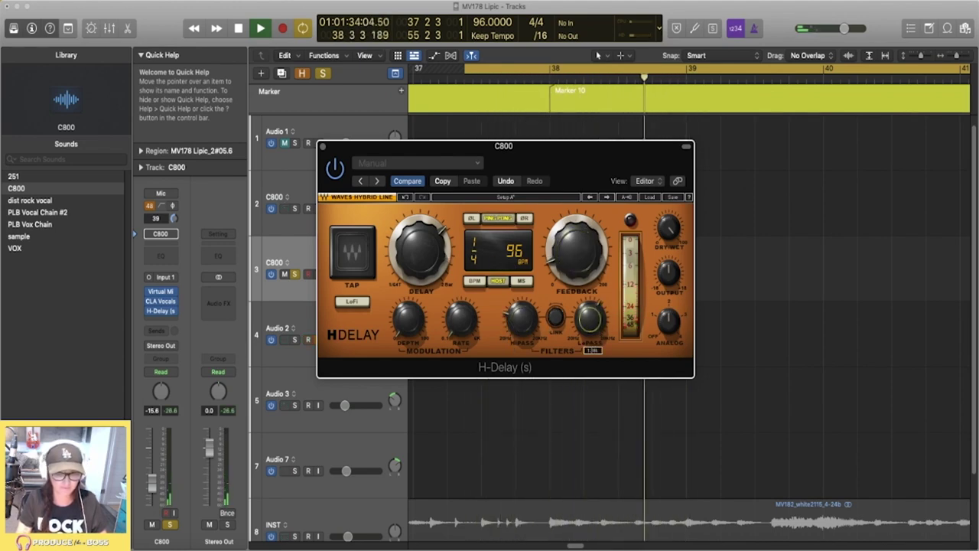
key("space")
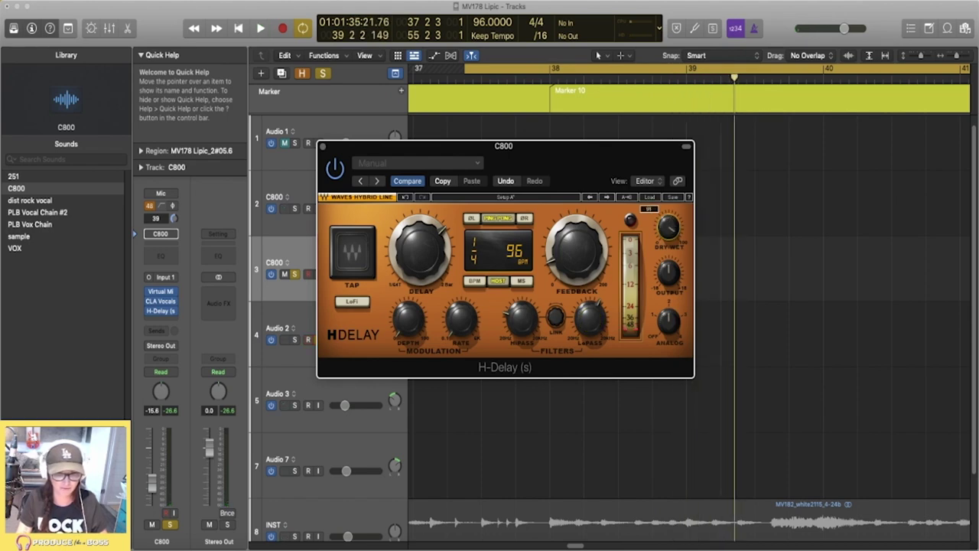
Fine-tune H-Delay's dry/wet mix and feedback while auditioning in the mix and soloed, close the effect, and unsolo the track.
key("s")
key("space")
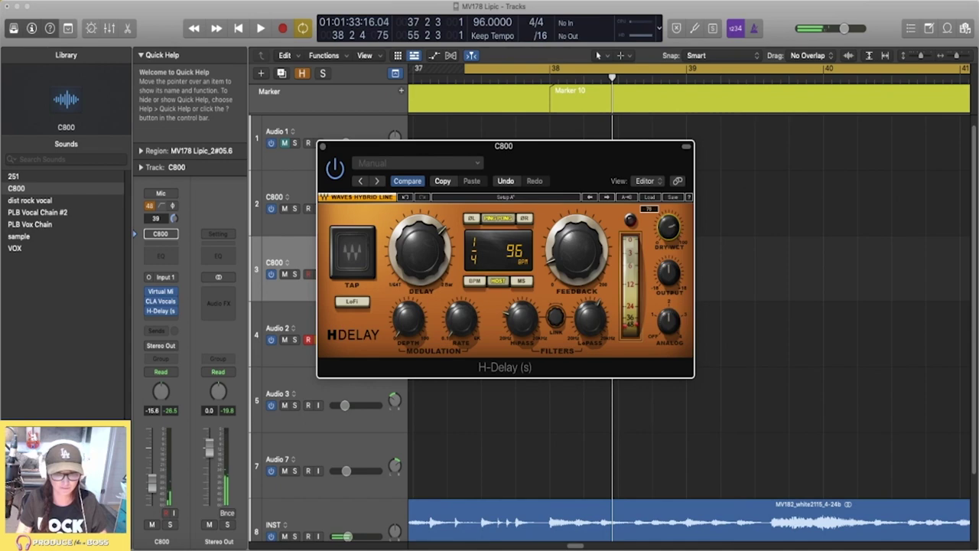
key("space")
key("s")
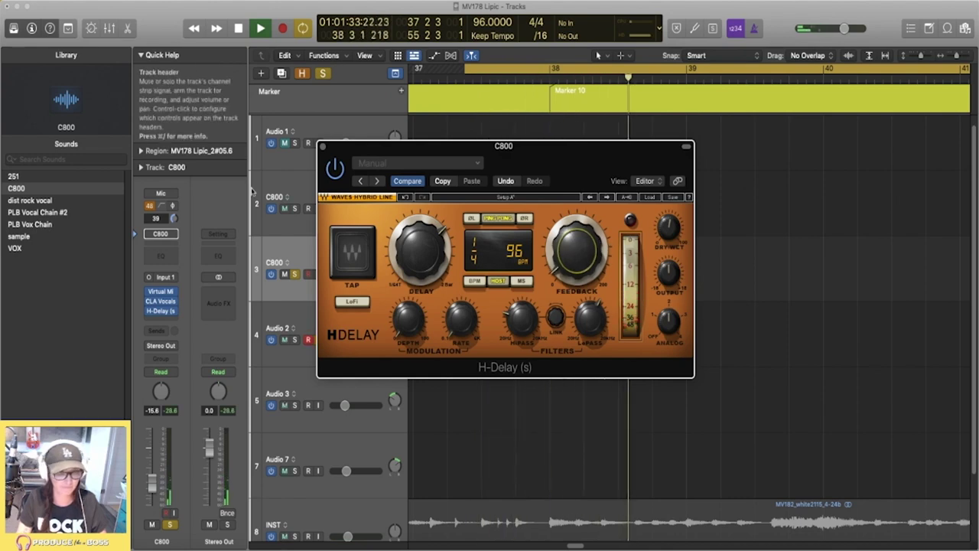
key("space")
left_click(321, 145)
left_click(294, 274)
left_click(294, 273)
key("s")
Turn off cycling, play through the end piece, and raise the duplicate C800 track's volume to -10.6 dB.
scroll(483, 167, "down", 4)
left_click(482, 67)
left_click(435, 79)
key("space")
left_click_drag(346, 257, 353, 246)
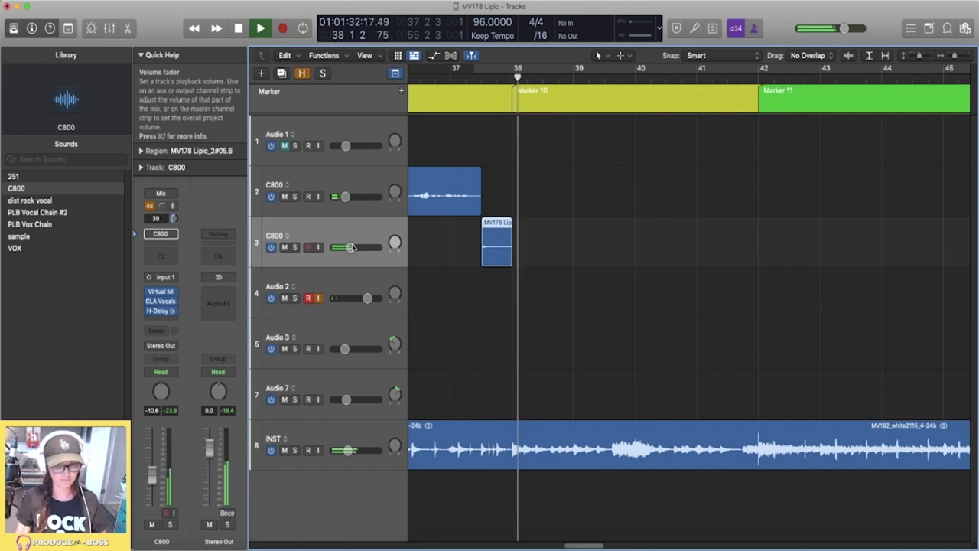
key("super+Up")
key("super+Left")
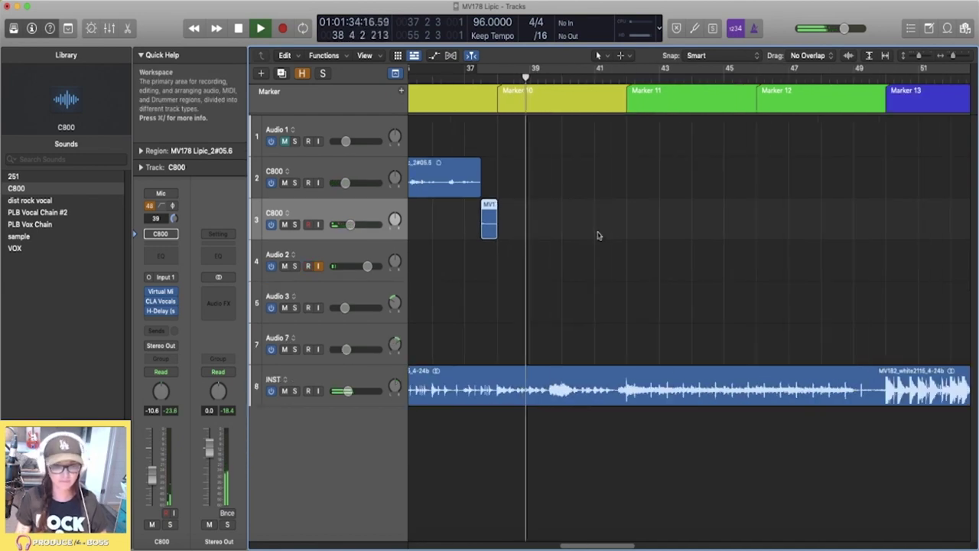
key("space")
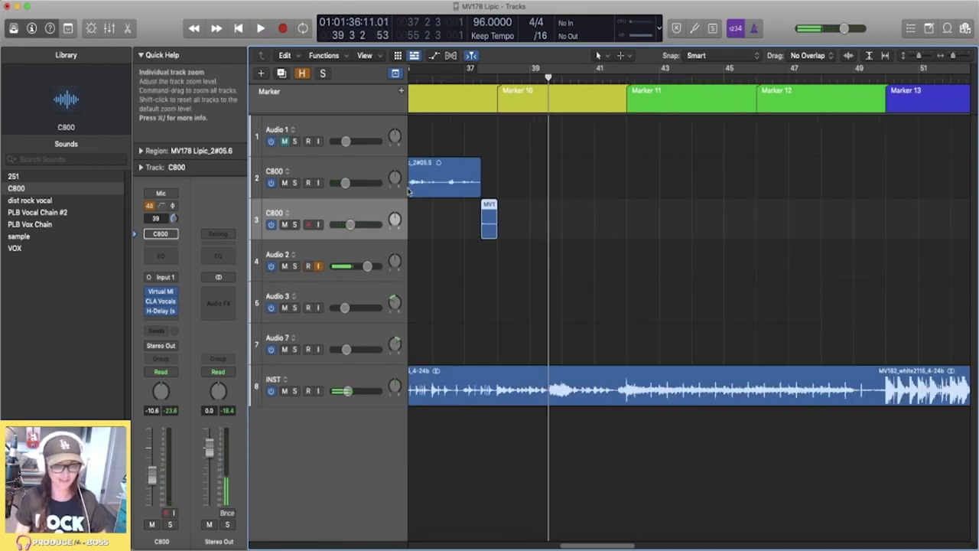
Delete the empty Audio 2 track and play the song from around bar 34.
left_click(333, 248)
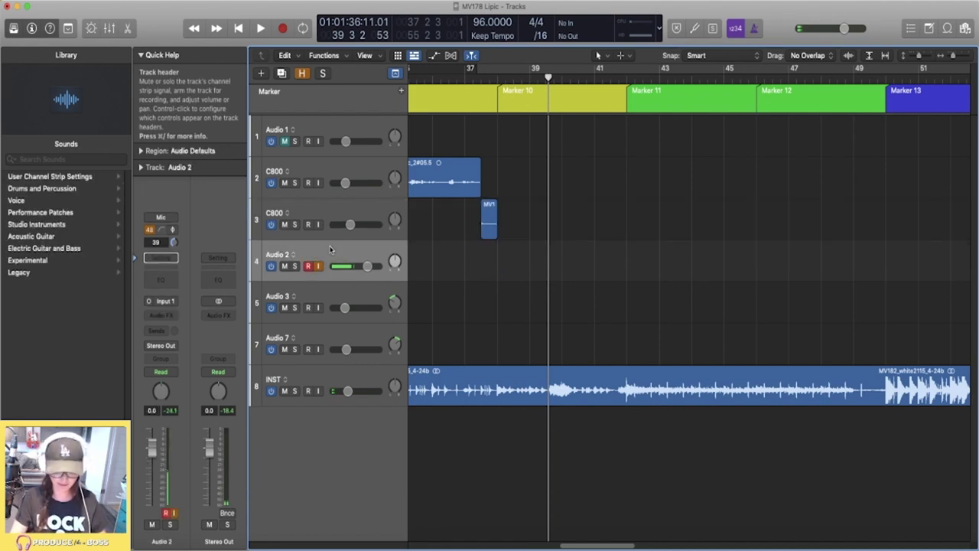
key("super+BackSpace")
key("super+Left")
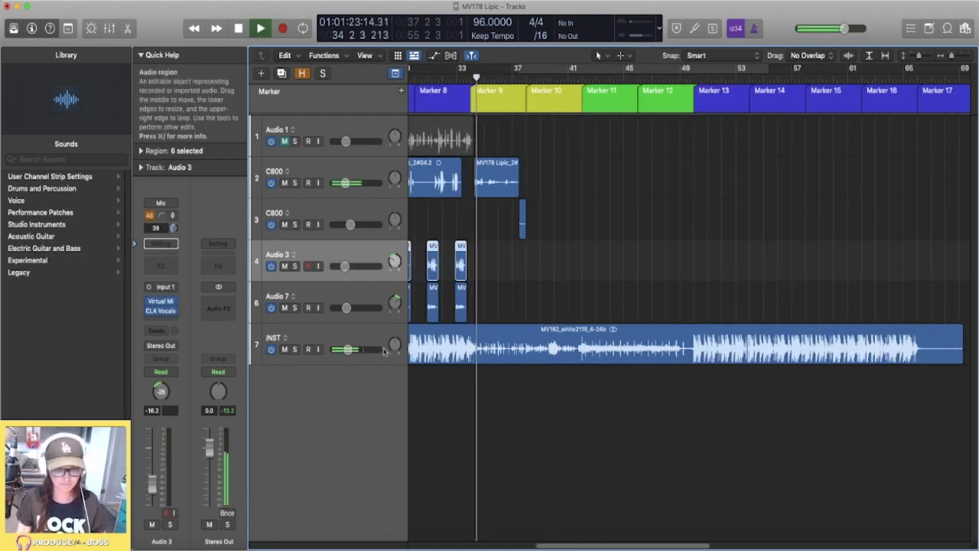
Add a send to Bus 5 (Med Hall) at about -12.4 dB on the delayed C800 track, and stop playback.
key("Up")
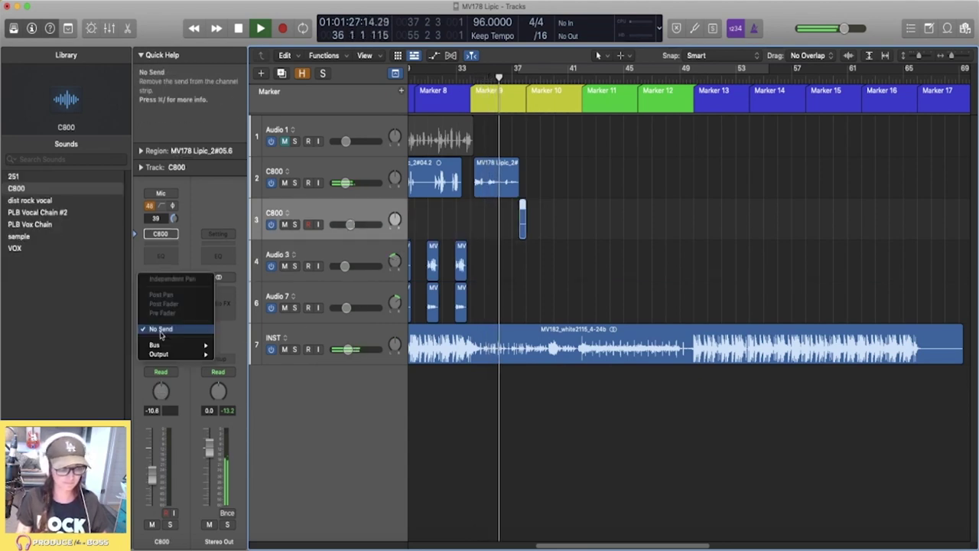
left_click(159, 331)
mouse_move(172, 345)
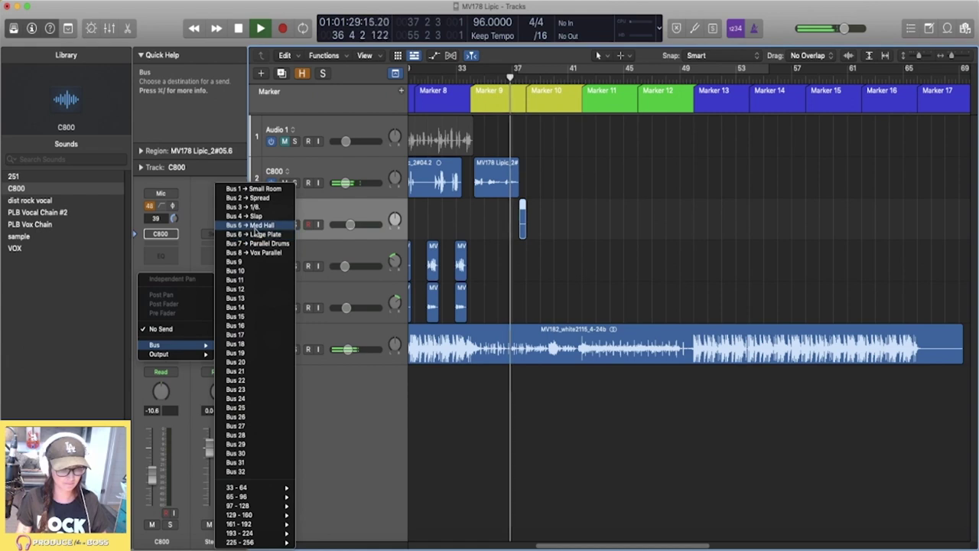
left_click(251, 225)
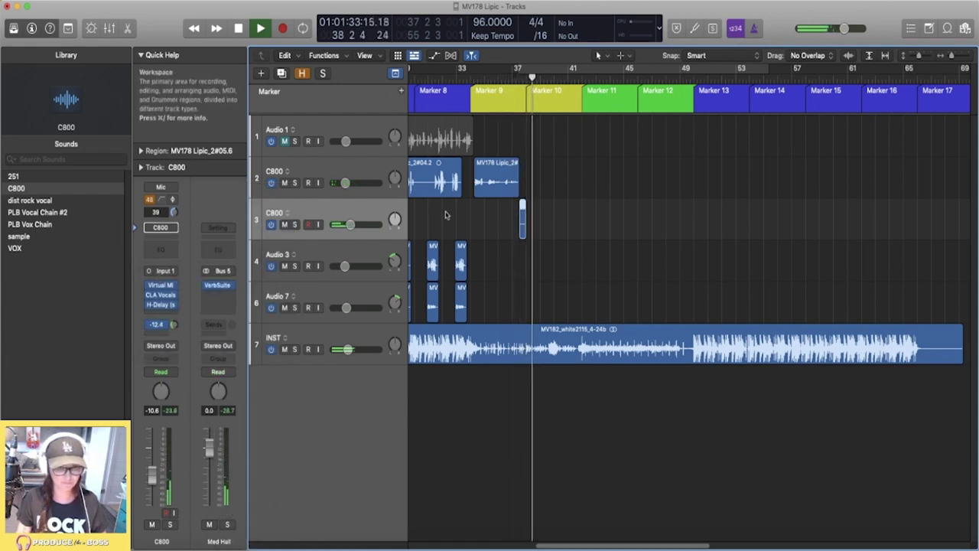
key("super+Up")
key("space")
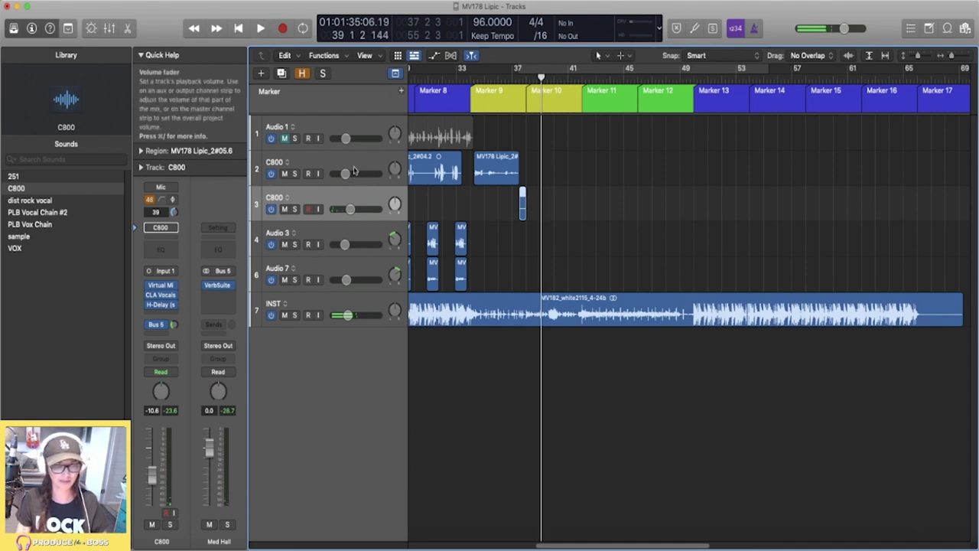
Create one new audio track on Input 1 directly below the main C800 track and set its input monitoring.
left_click(348, 173)
key("super+n")
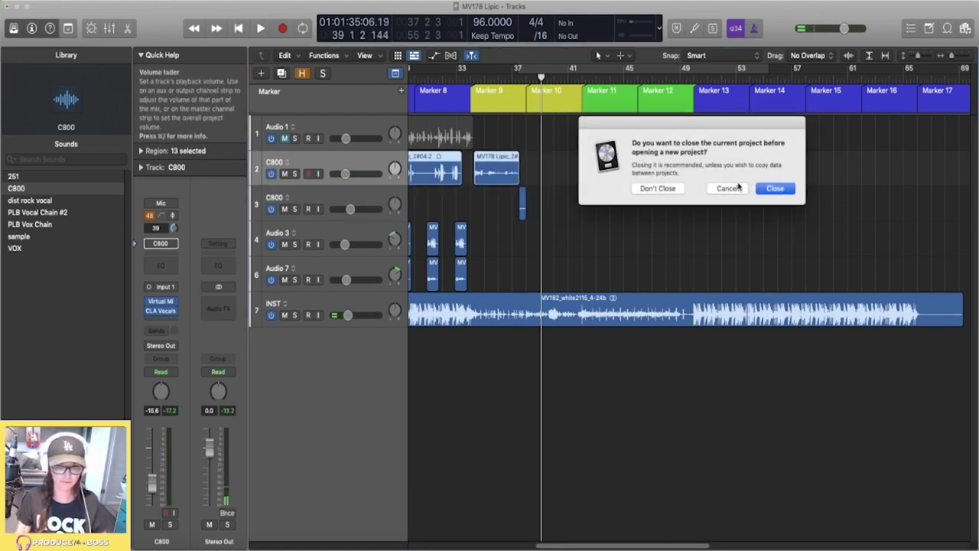
left_click(736, 189)
key("alt+super+n")
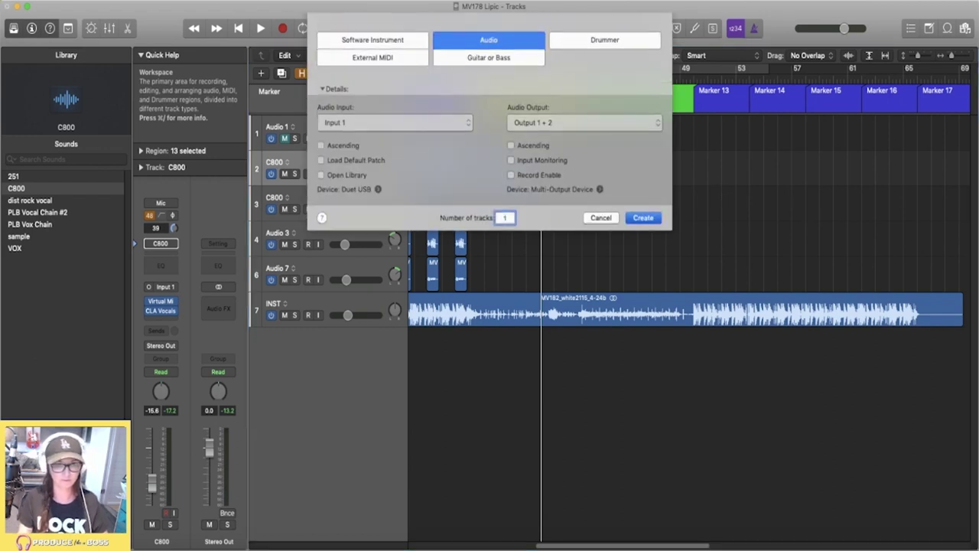
key("Return")
left_click(317, 209)
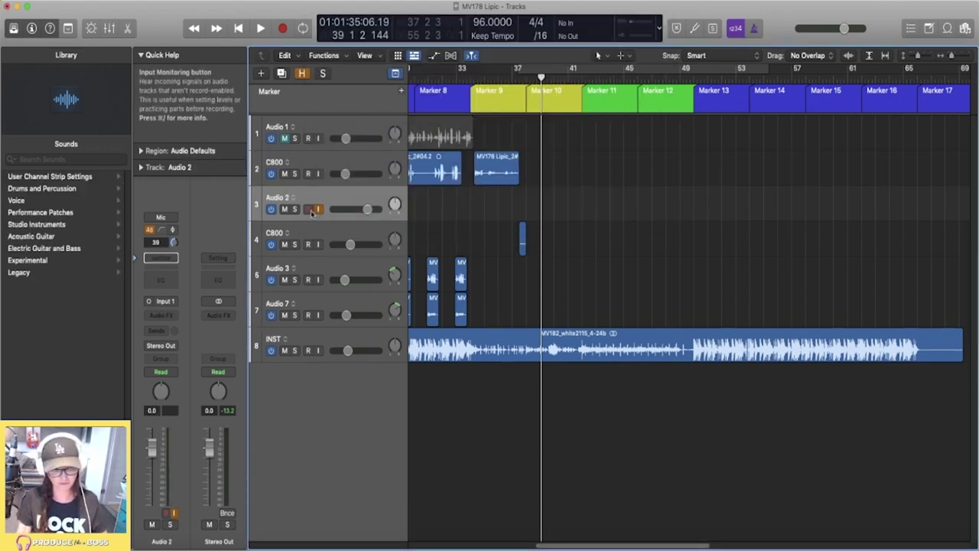
Play the music from about bar 37 to bar 41 to rehearse the next vocal line.
left_click(518, 71)
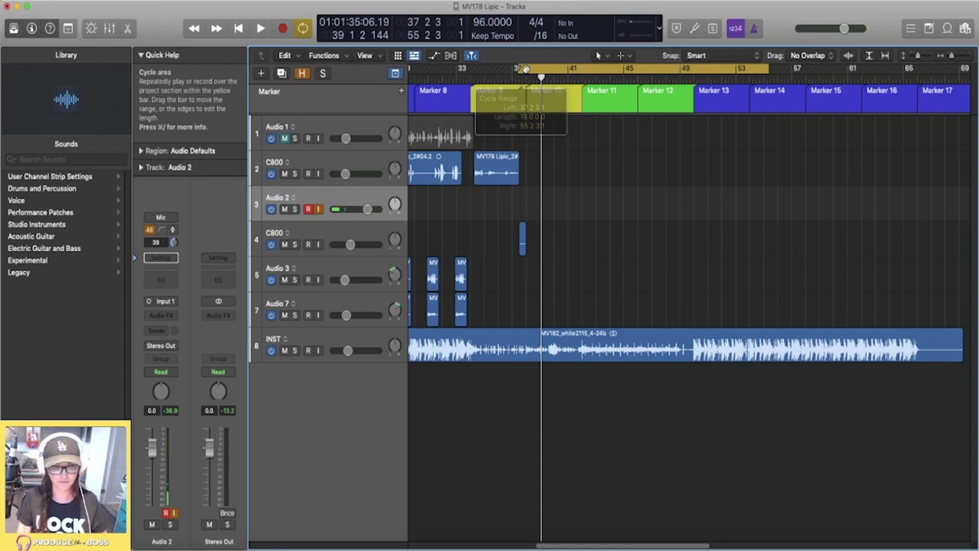
key("space")
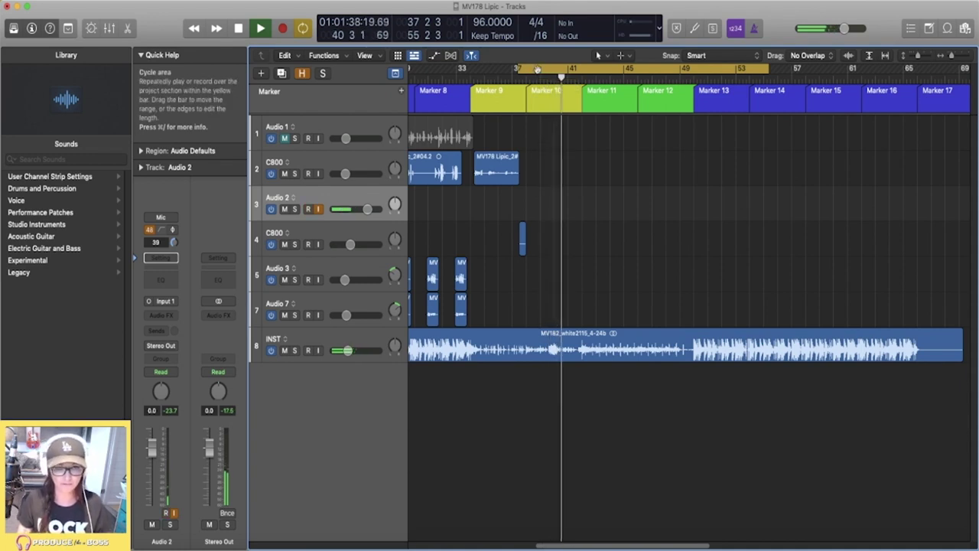
left_click(536, 70)
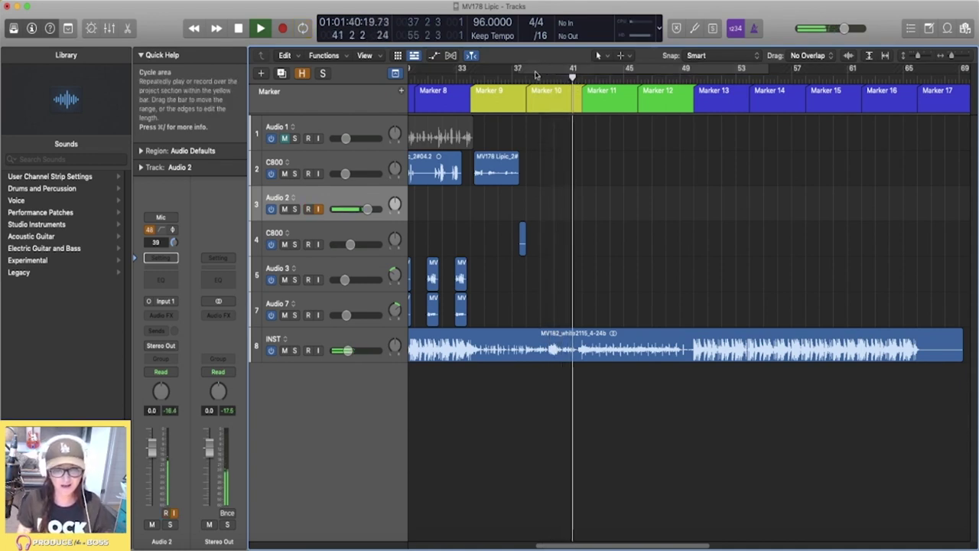
Try a vocal take on Audio 2 from bar 38 with cycling off, and undo the recording.
left_click_drag(529, 74, 601, 69)
key("super+Right")
key("super+Right")
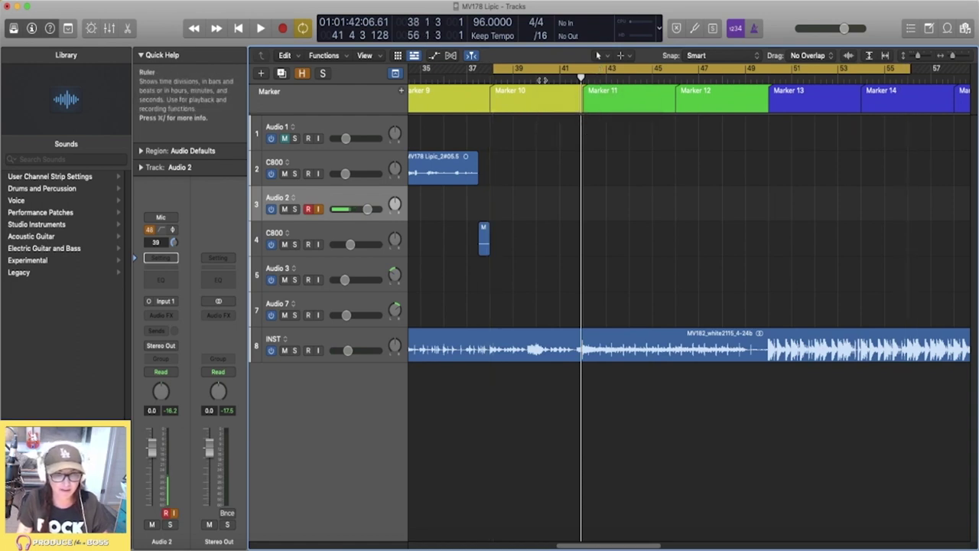
left_click_drag(528, 75, 523, 74)
left_click(519, 73)
left_click(491, 77)
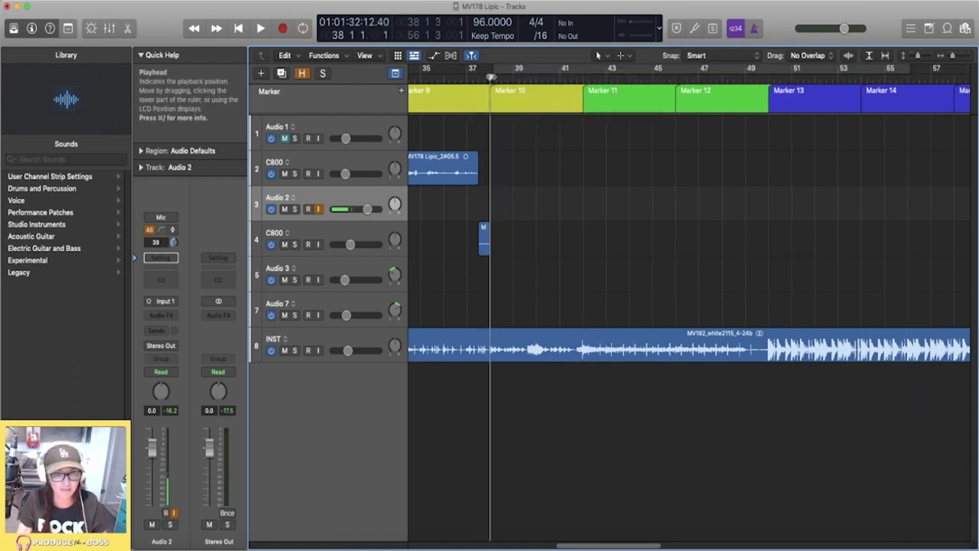
key("r")
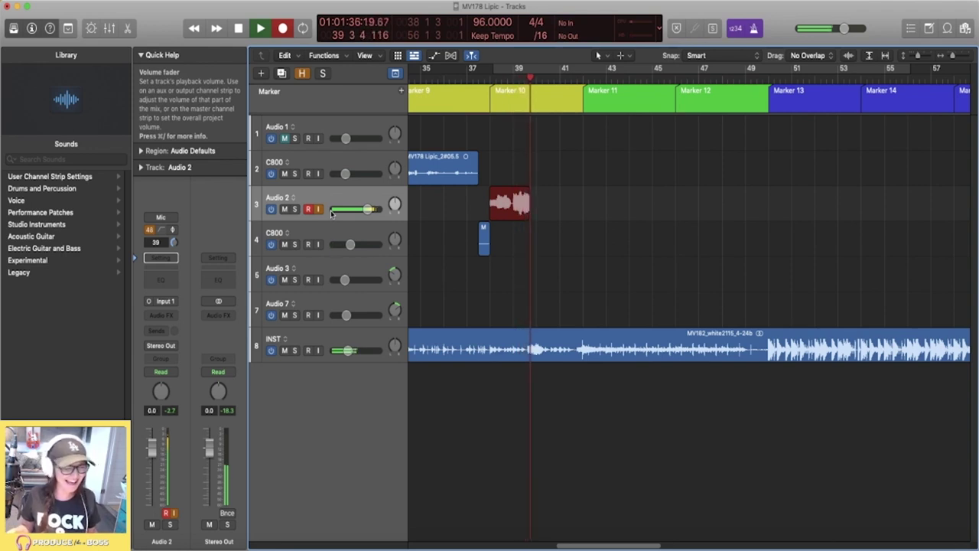
key("space")
key("super+z")
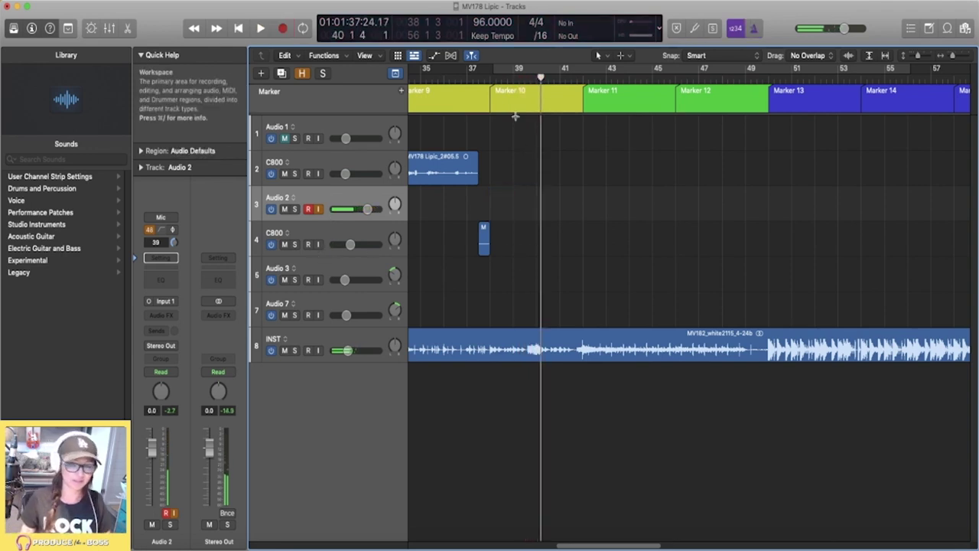
Listen to the section from bar 38 to about bar 41 again and return the playhead to bar 38.
left_click(490, 78)
key("space")
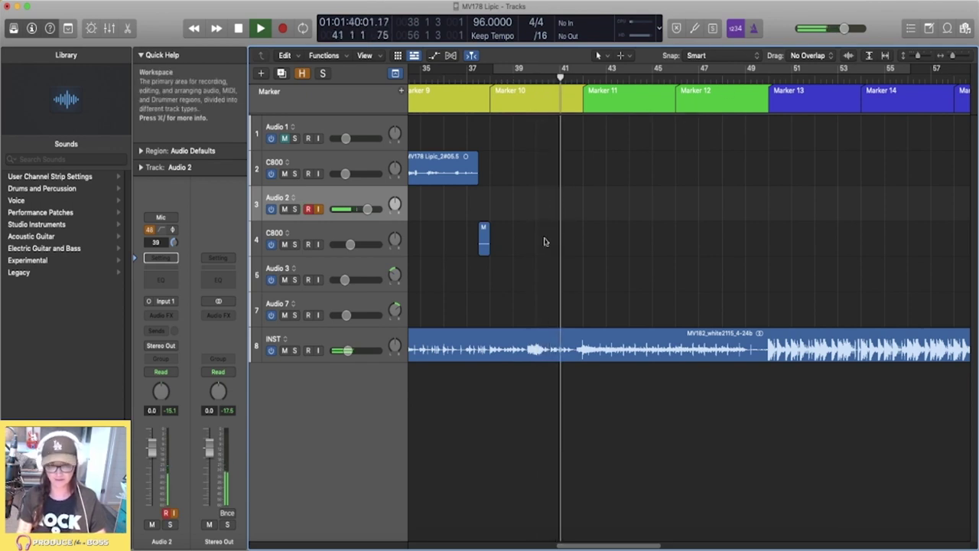
left_click(490, 80)
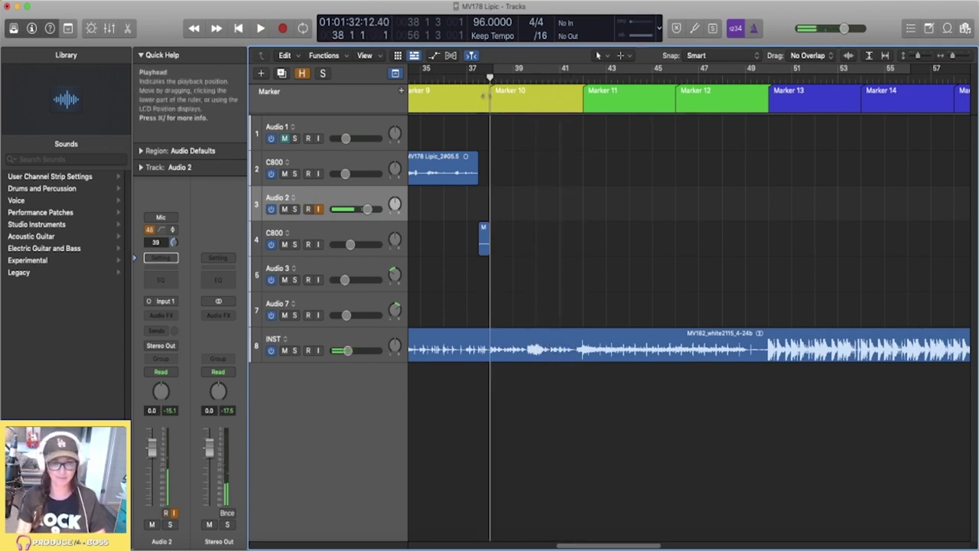
Record a vocal take on Audio 2 from bar 38 and cut away its end pieces after about bar 40.
key("r")
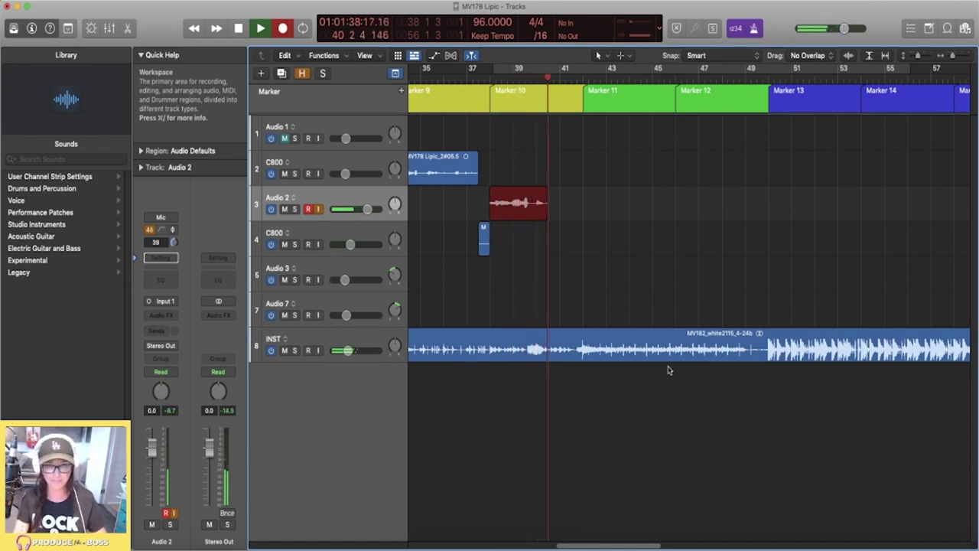
key("space")
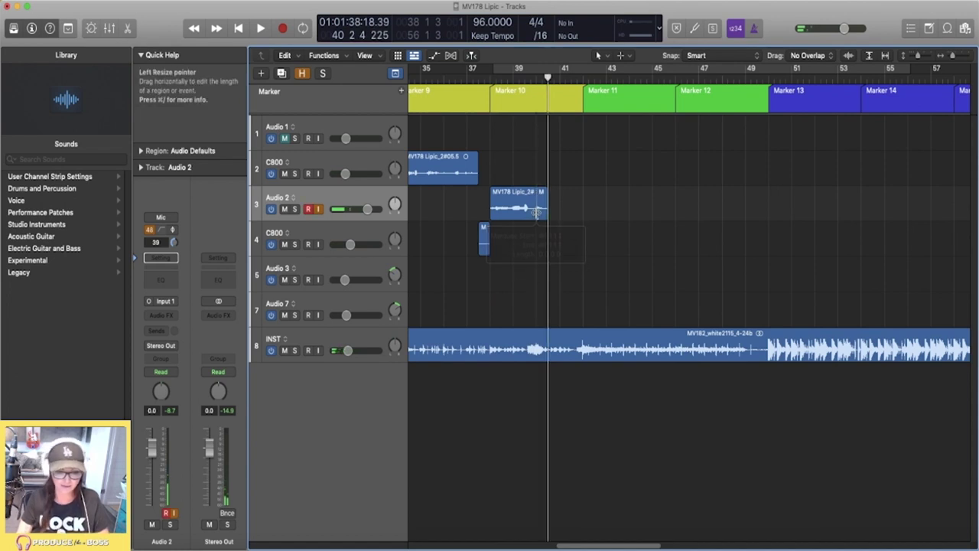
left_click(536, 211)
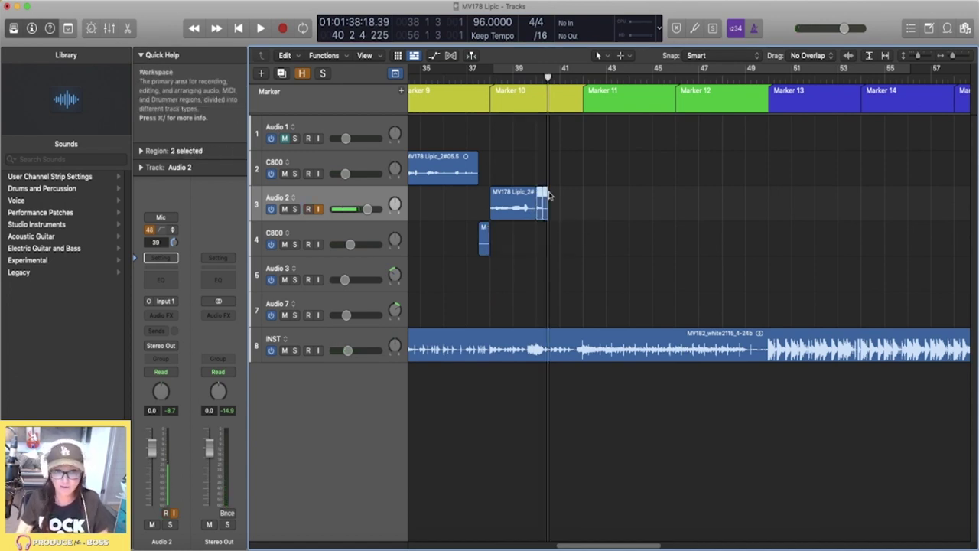
Play back the new Audio 2 take from bar 38.
key("Return")
key("super+Left")
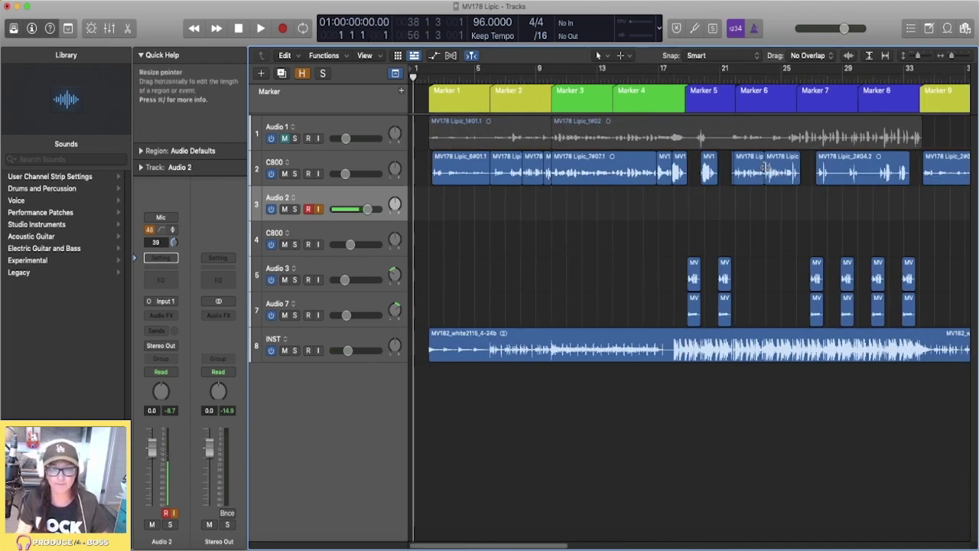
scroll(844, 163, "right", 2)
scroll(844, 162, "right", 3)
left_click(708, 77)
key("space")
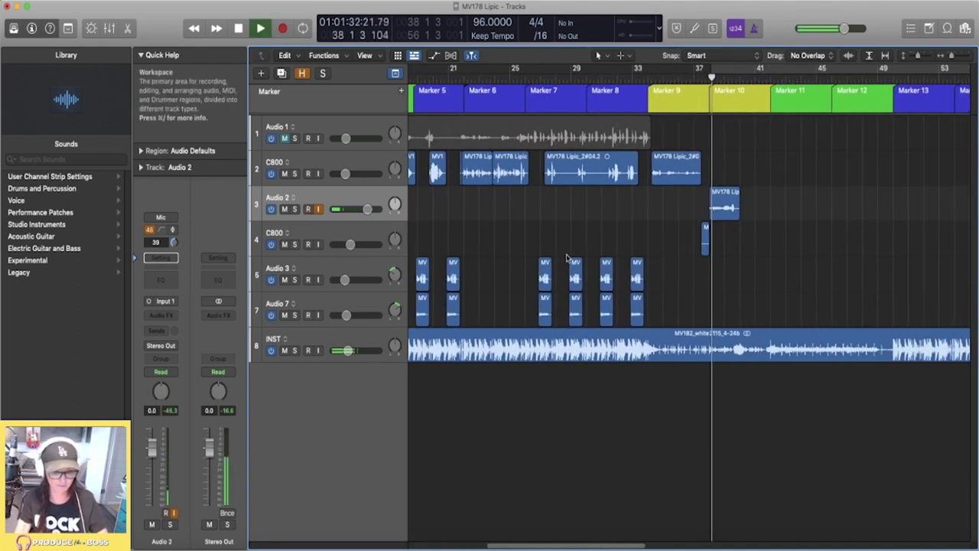
Record a second vocal layer from bar 38 on a new track duplicating Audio 2's settings, with Audio 2's volume turned down.
key("super+d")
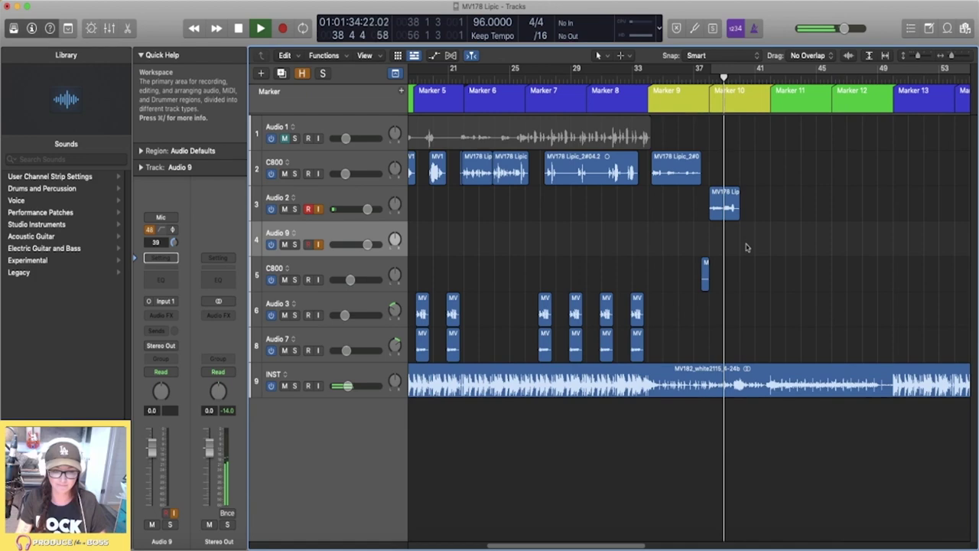
scroll(709, 196, "right", 3)
key("space")
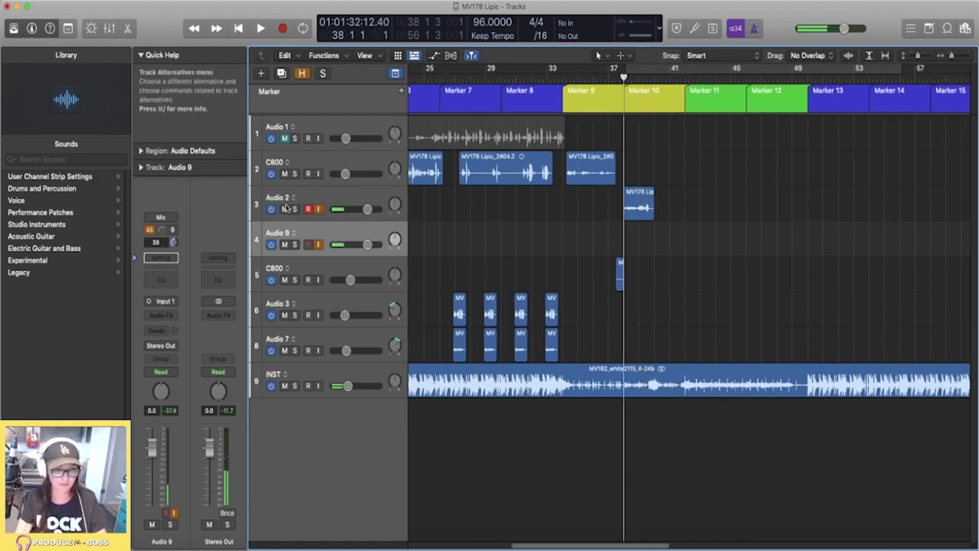
left_click(318, 209)
key("r")
left_click_drag(367, 210, 328, 208)
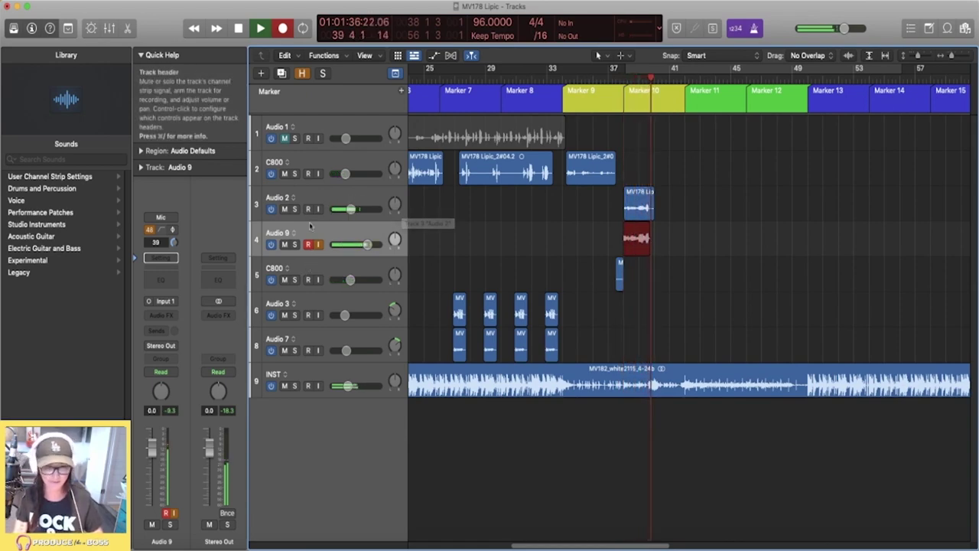
key("space")
Record another vocal layer from bar 38 to about bar 40 on a new track duplicating Audio 9's settings.
key("super+d")
key("r")
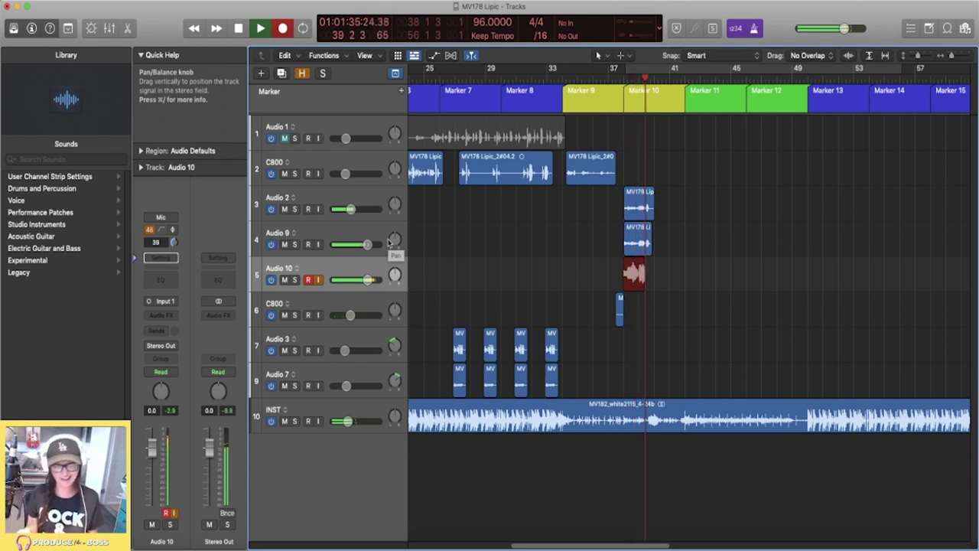
key("space")
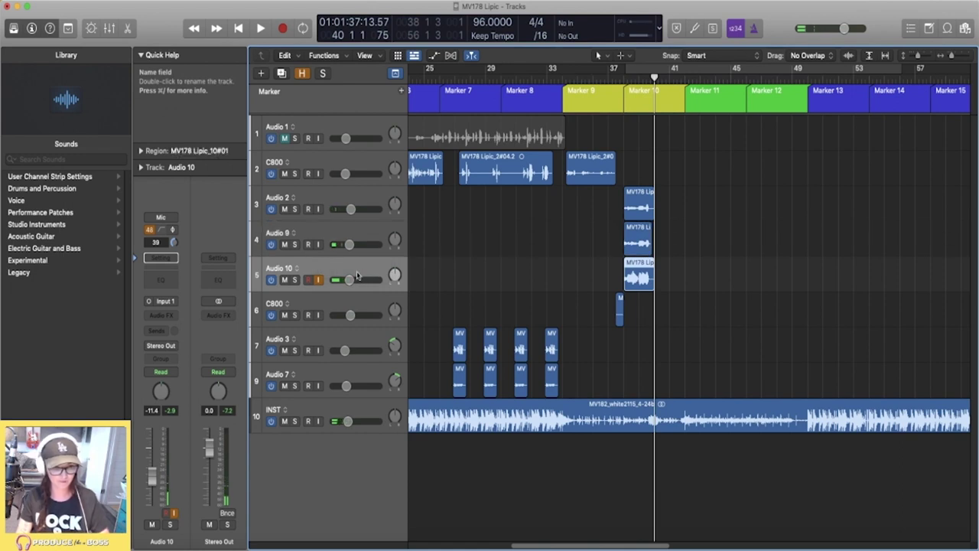
Add a fourth layer track duplicating Audio 10's settings and reset its volume to 0 dB.
key("super+d")
left_click(349, 315, "alt")
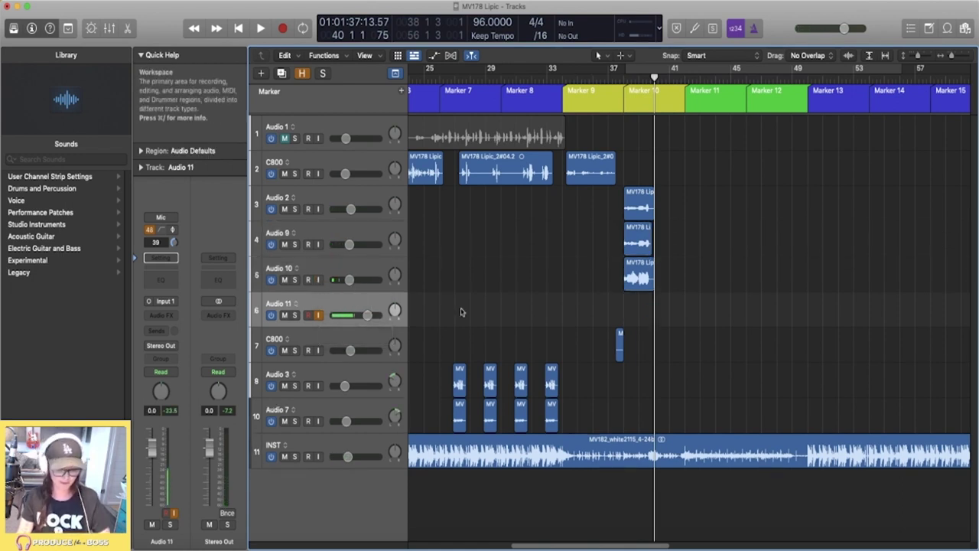
Try recording vocal takes on Audio 11 from bar 38 and undo the last recording.
key("r")
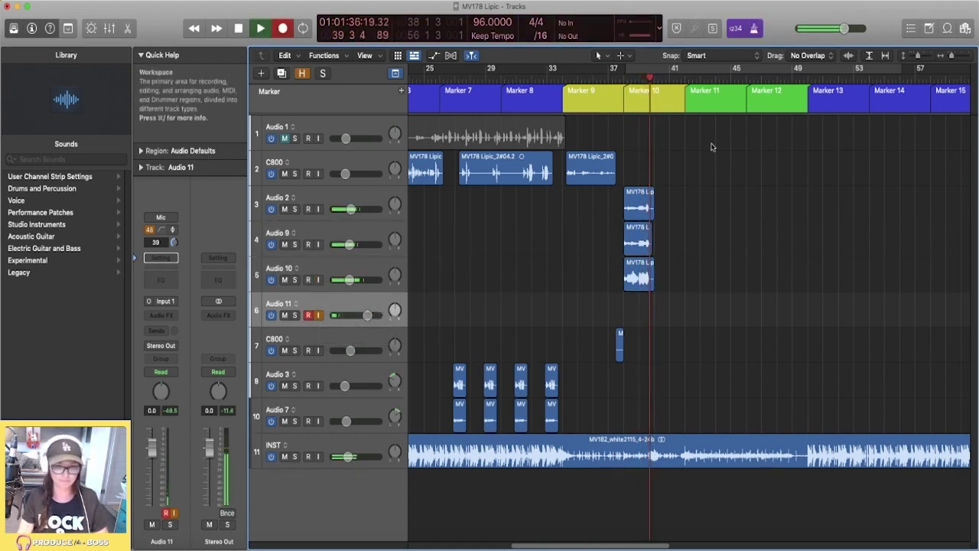
key("space")
left_click(624, 80)
key("r")
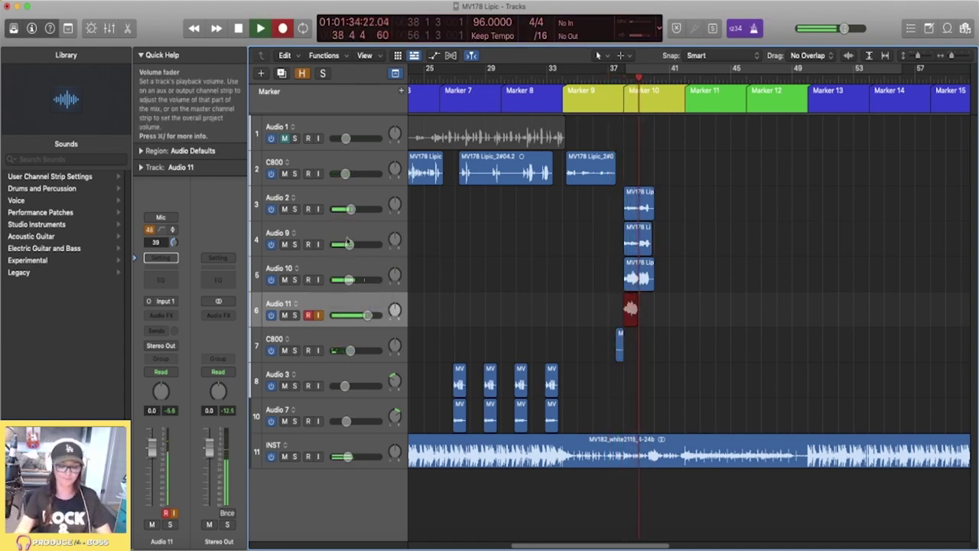
key("space")
key("super+z")
Record a vocal take on Audio 11 from bar 38 to about bar 40.
left_click(624, 80)
key("r")
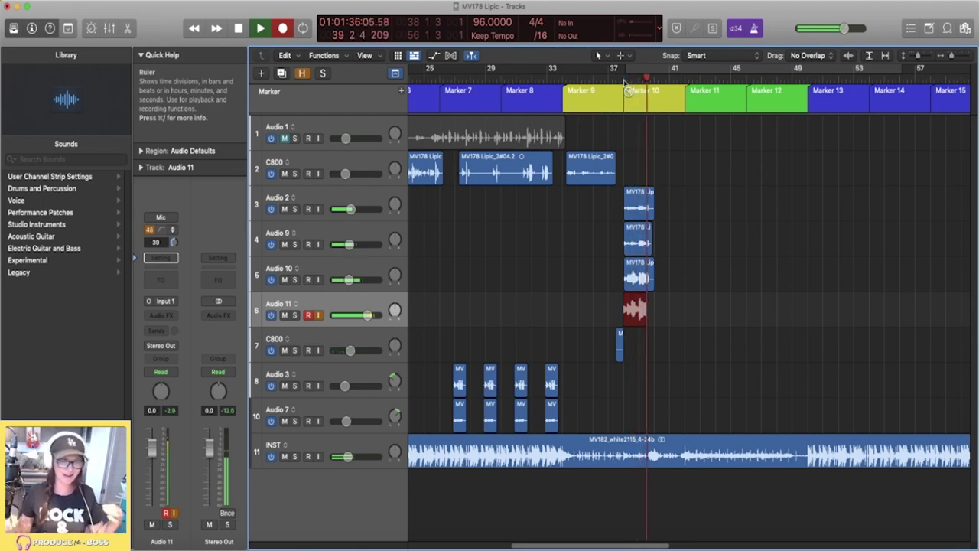
key("space")
Trim the ends of the four layered takes shortly before bar 40 and copy all four to about bar 40.
key("super+Right")
key("super+Right")
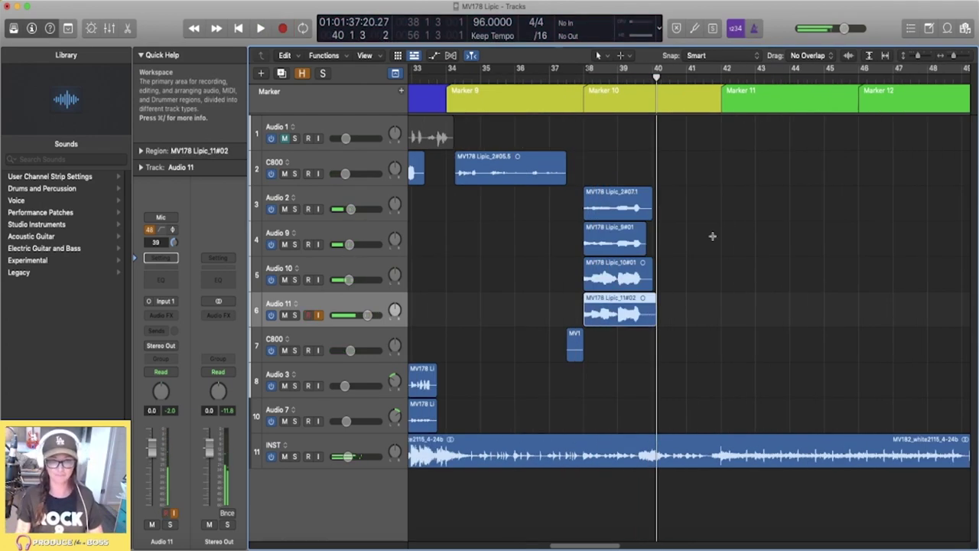
left_click_drag(643, 189, 677, 336)
key("BackSpace")
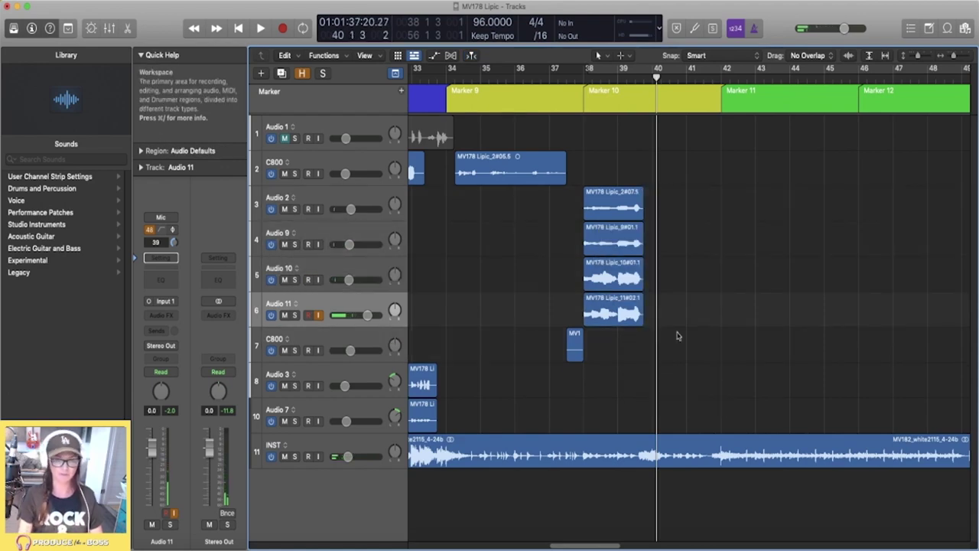
left_click_drag(605, 166, 617, 358)
left_click_drag(599, 213, 667, 214)
Group Audio 2, Audio 9, Audio 10 and Audio 11 into a summing stack named GANG VOX.
right_click(341, 233)
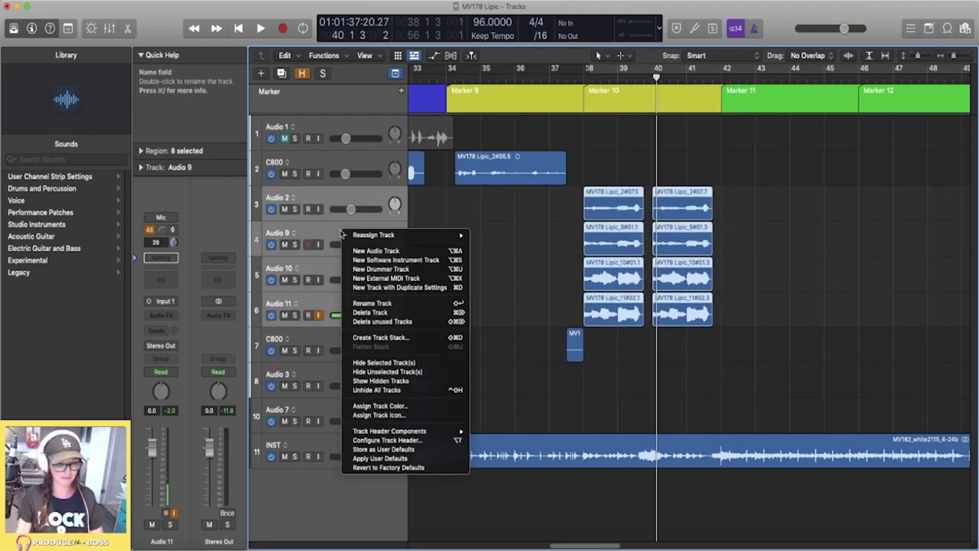
left_click(381, 337)
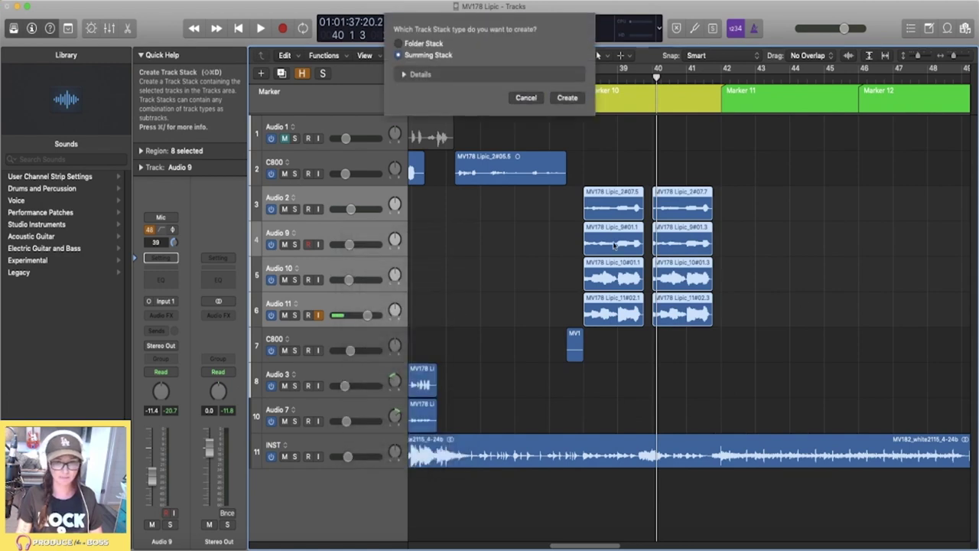
left_click(577, 103)
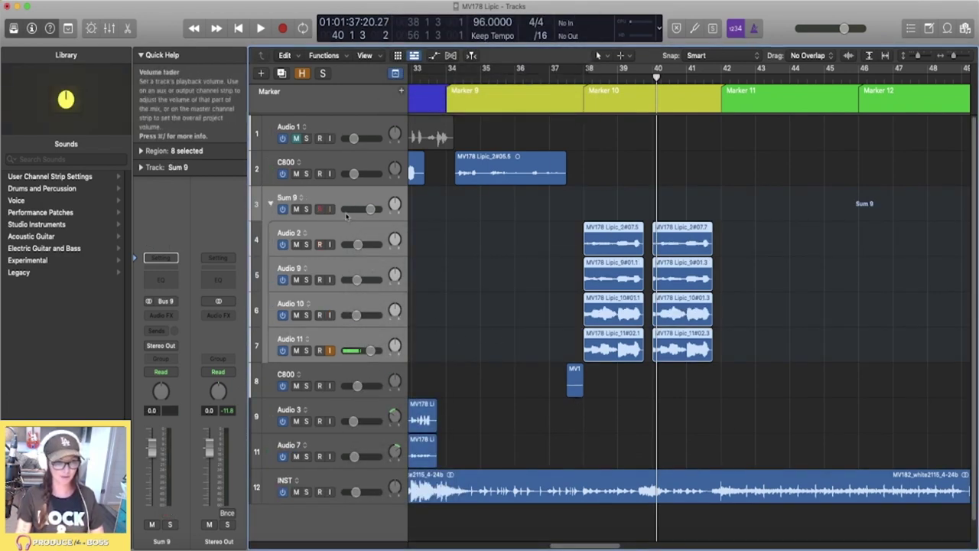
double_click(340, 196)
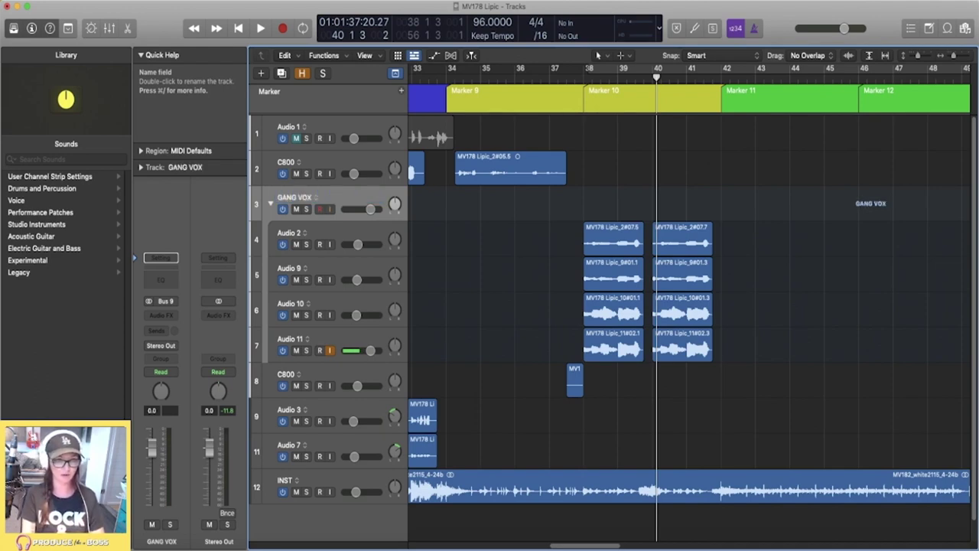
Copy the two plug-ins of the C800 channel, including CLA Vocals, onto the GANG VOX channel in the mixer.
key("x")
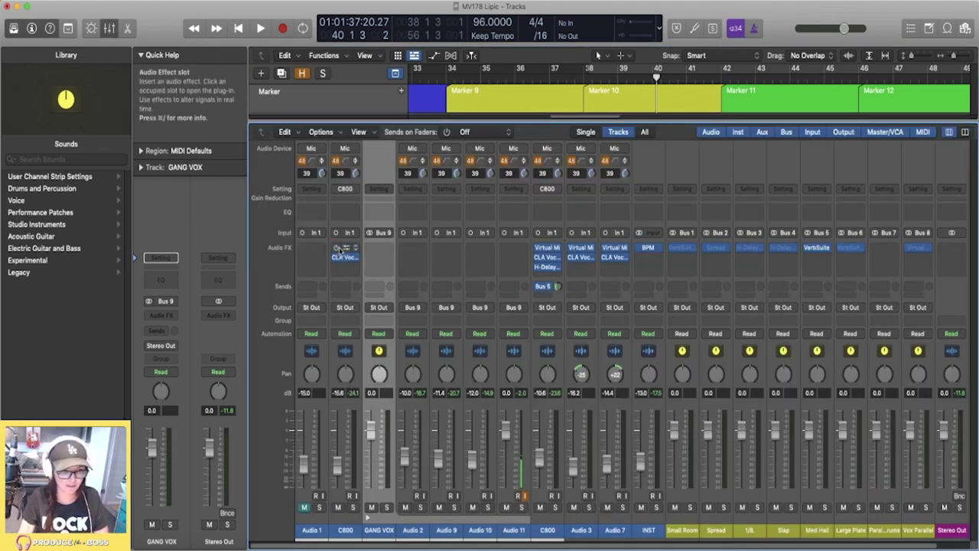
left_click_drag(373, 248, 375, 259)
key("x")
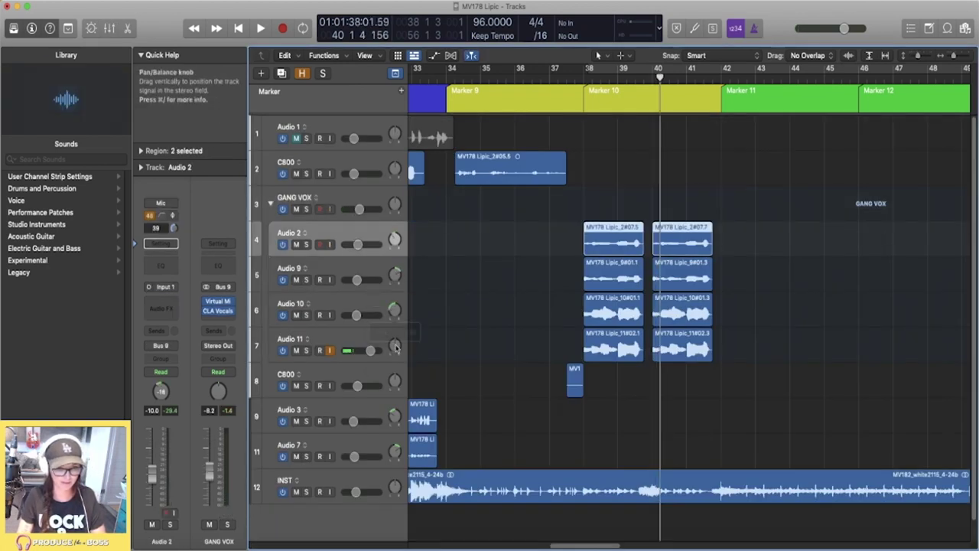
Pan Audio 11 right and Audio 2 to -24, and lower the GANG VOX volume to -15.6 dB during playback.
left_click_drag(396, 347, 395, 277)
left_click_drag(394, 238, 395, 244)
left_click(541, 76)
key("space")
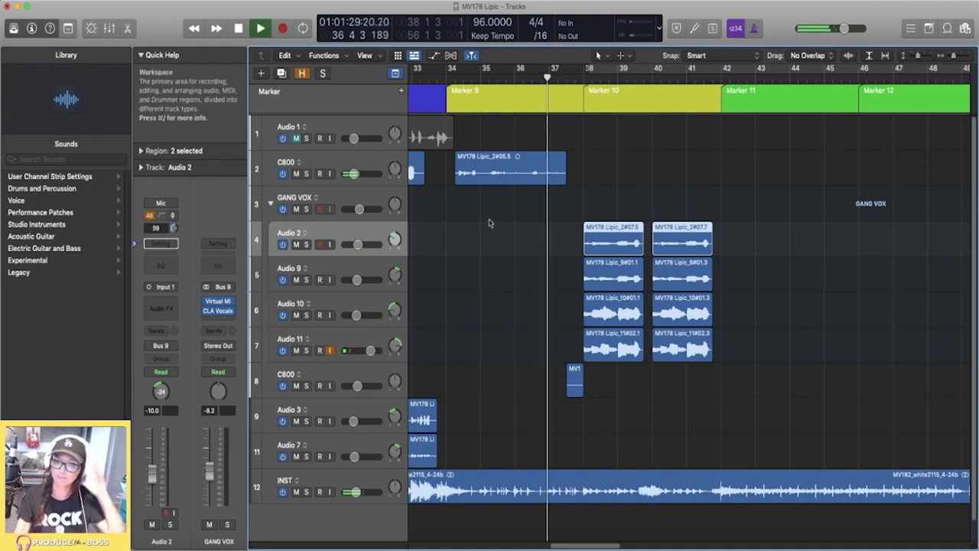
mouse_move(359, 209)
left_mouse_down()
mouse_move(348, 205)
mouse_move(354, 213)
left_mouse_up()
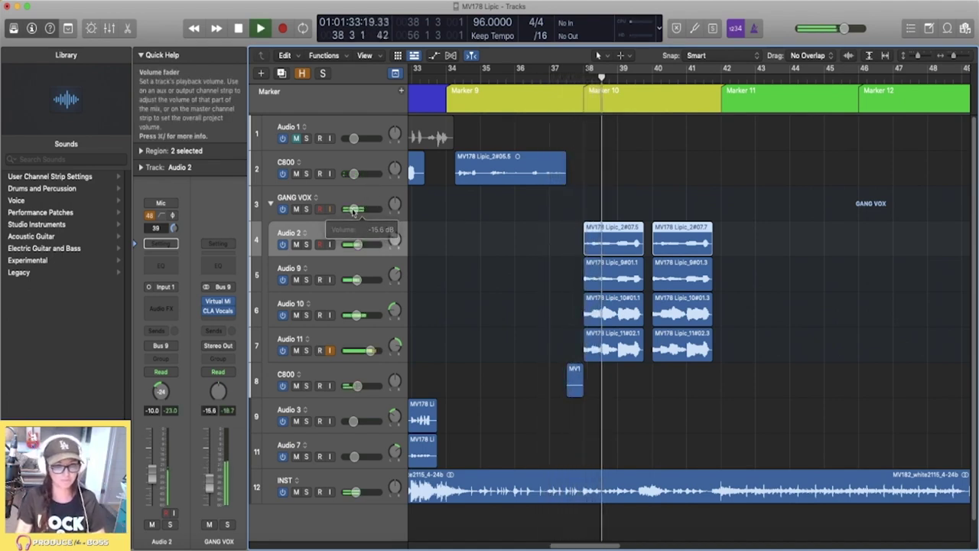
In the CLA Vocals plug-in on GANG VOX, switch the reverb to Large and turn the delay off.
left_click(348, 194)
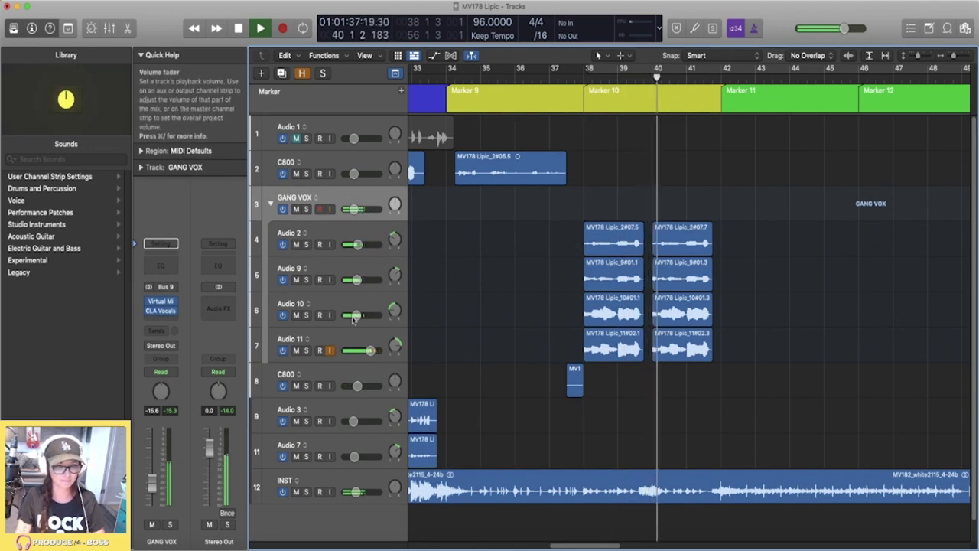
left_click(163, 311)
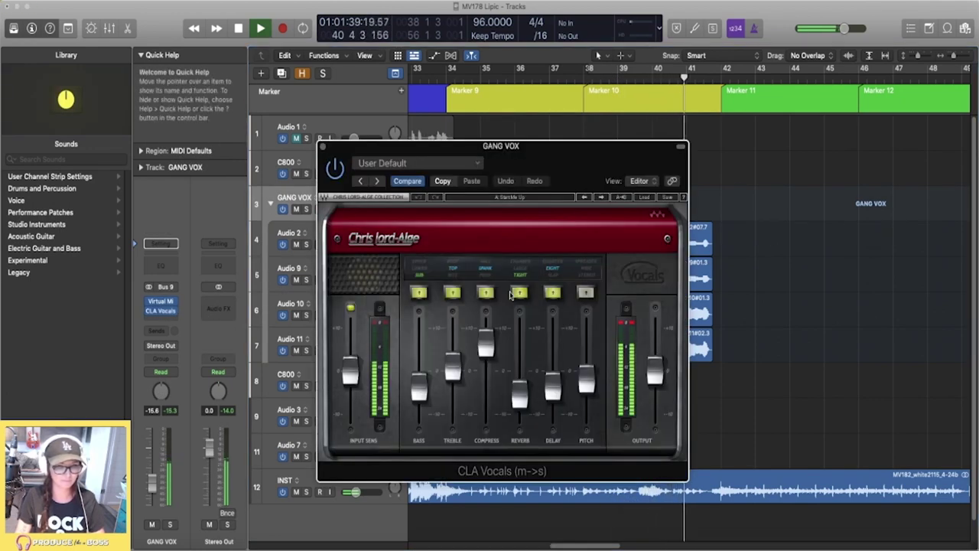
left_click(518, 292)
left_click(553, 292)
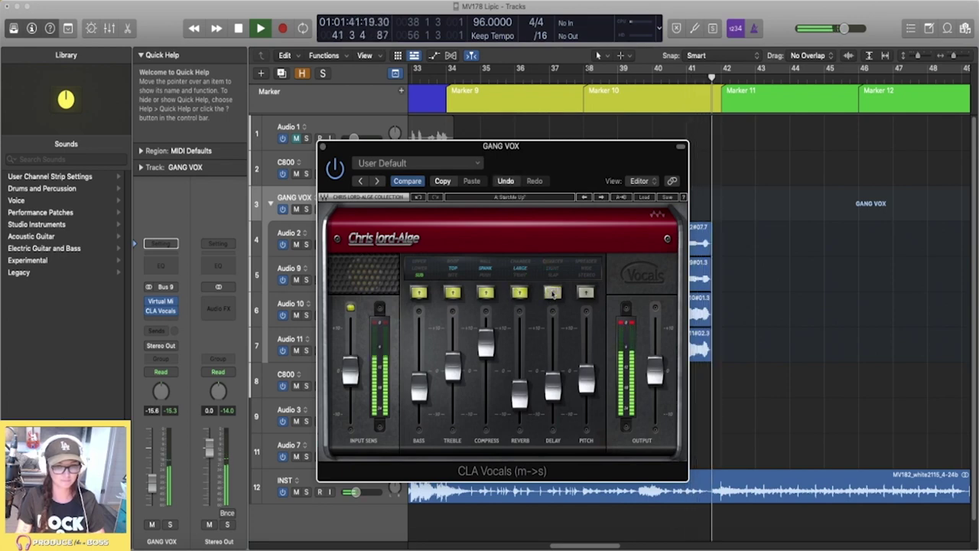
left_click(553, 390)
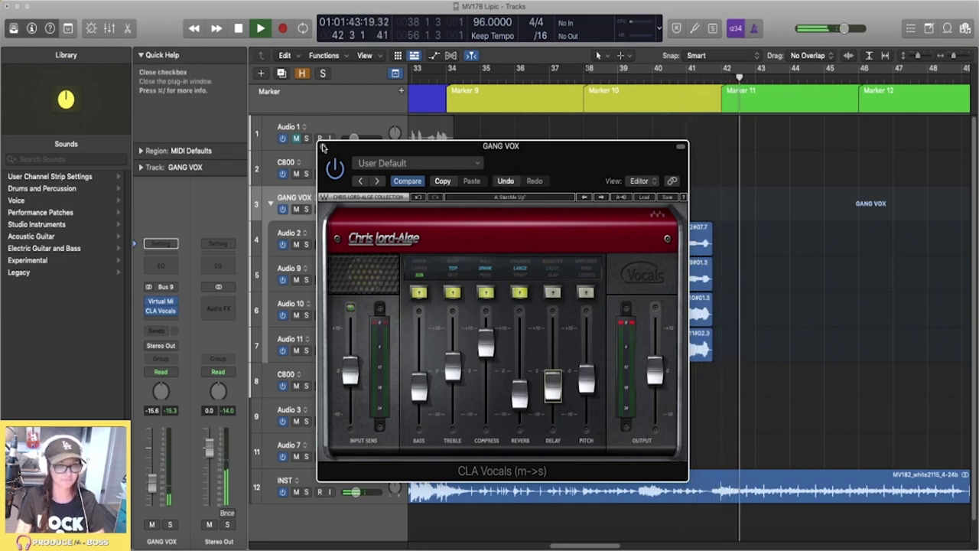
left_click(323, 147)
Play the gang vocals again, lower Audio 11's volume to about -9.2 dB and turn off its input monitoring.
key("space")
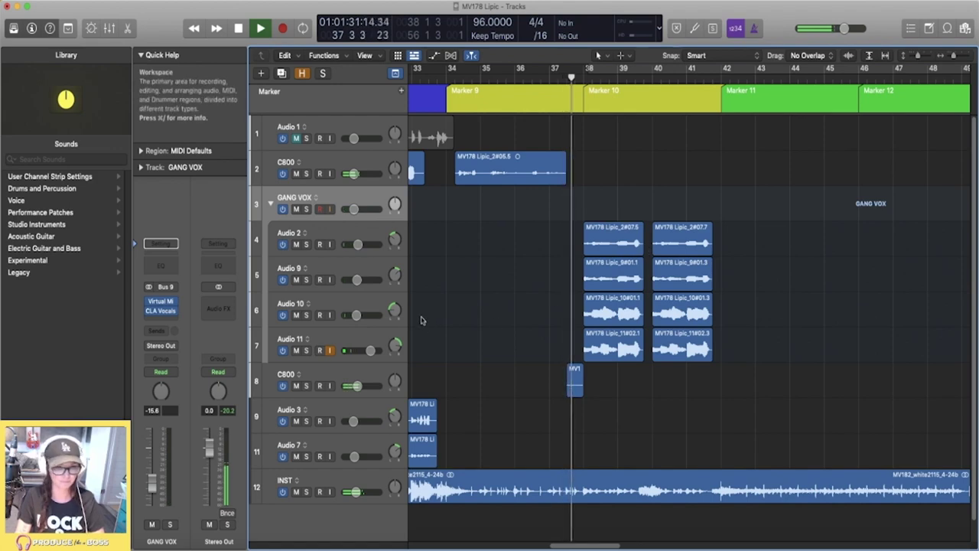
left_click_drag(374, 350, 360, 350)
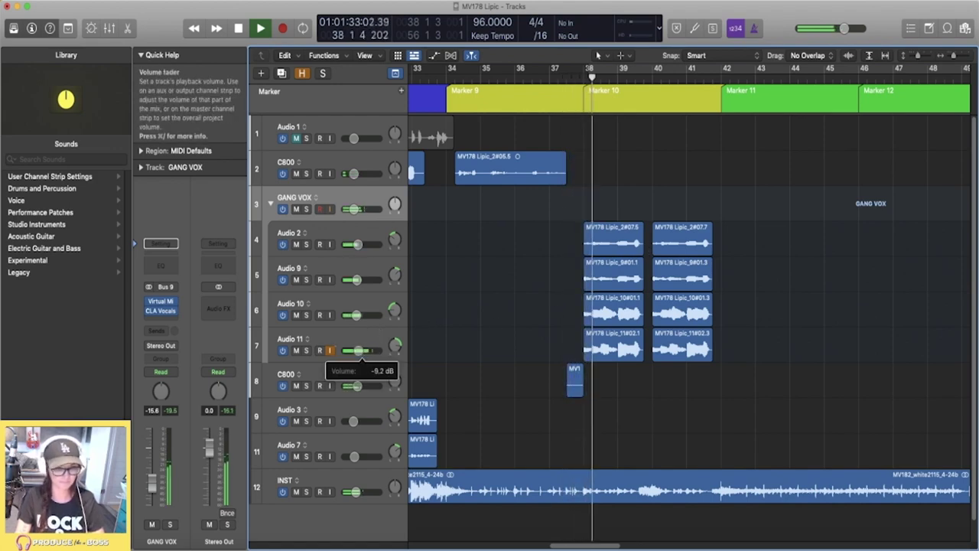
left_click(329, 350)
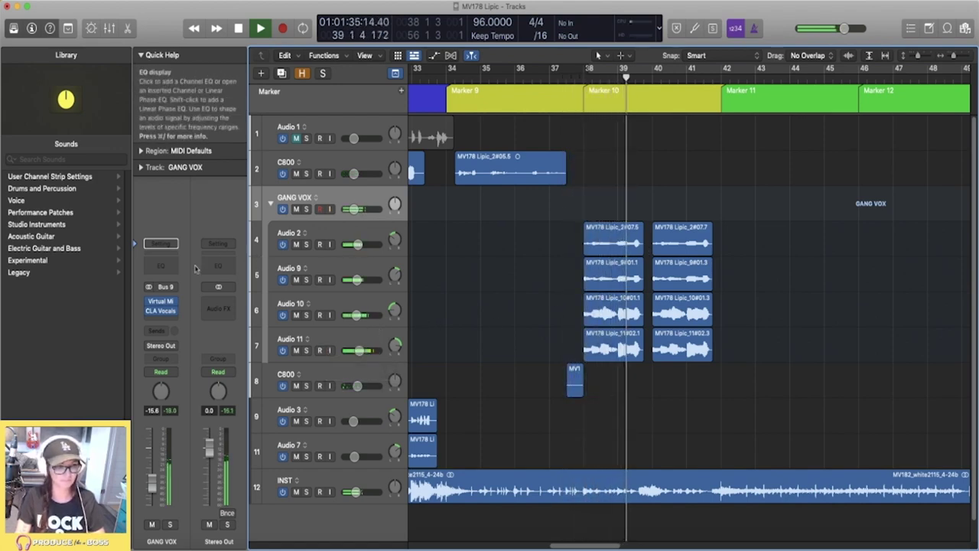
Add a Channel EQ to GANG VOX with a 12 dB/oct low cut at 134 Hz and a -6.3 dB dip at 890 Hz.
double_click(168, 266)
left_click_drag(376, 299, 433, 284)
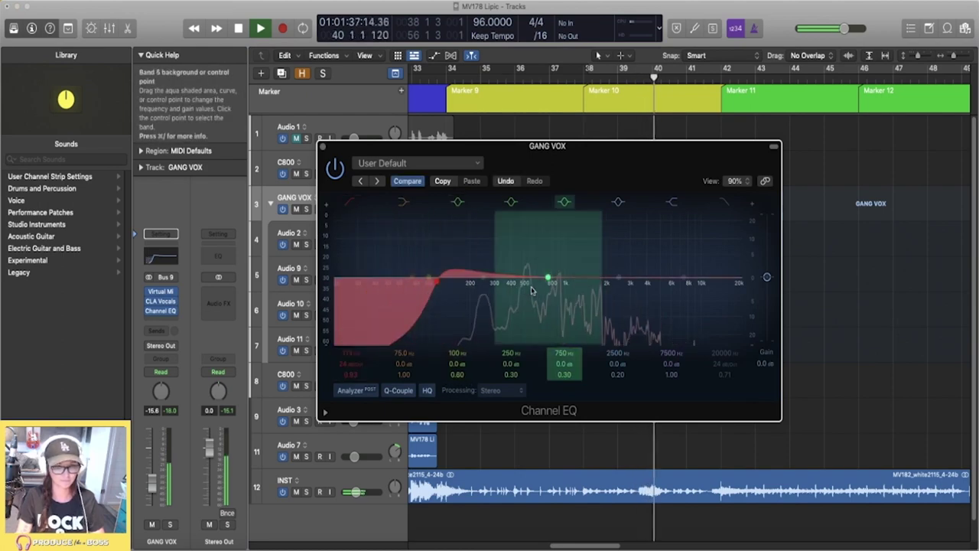
left_click_drag(533, 291, 531, 301)
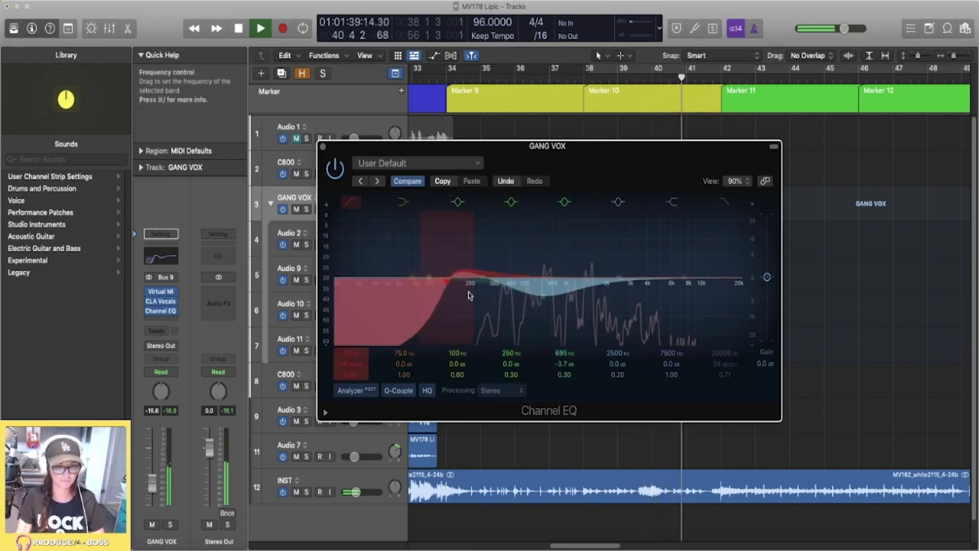
left_click_drag(351, 363, 351, 375)
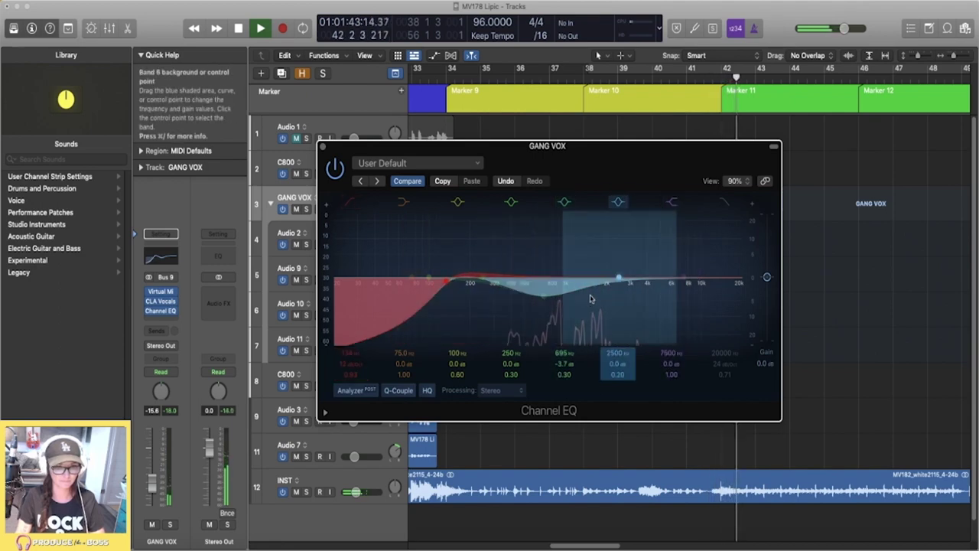
left_click_drag(550, 293, 553, 303)
left_click(576, 78)
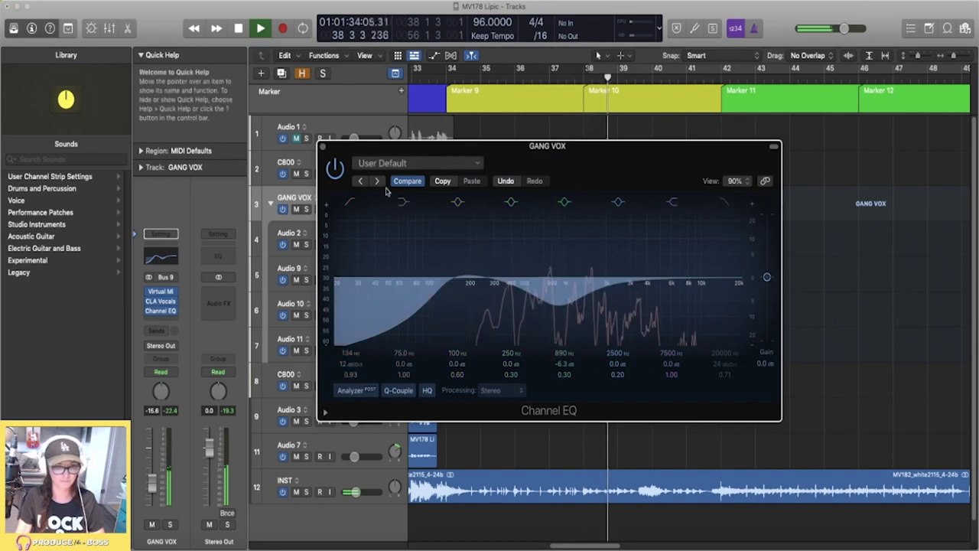
left_click(324, 146)
In GANG VOX's CLA Vocals, raise the reverb level and slightly lower compression and treble while listening.
left_click(162, 300)
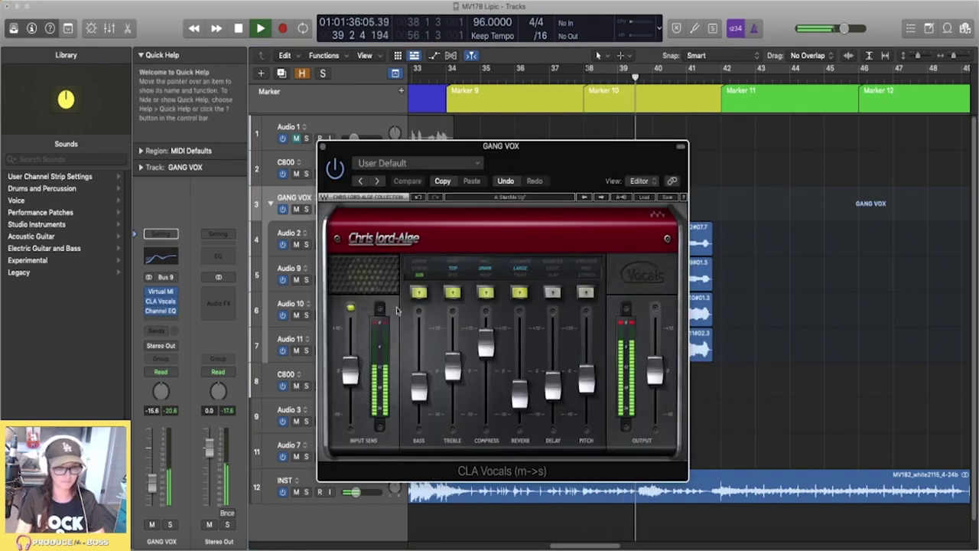
left_click_drag(522, 374, 520, 350)
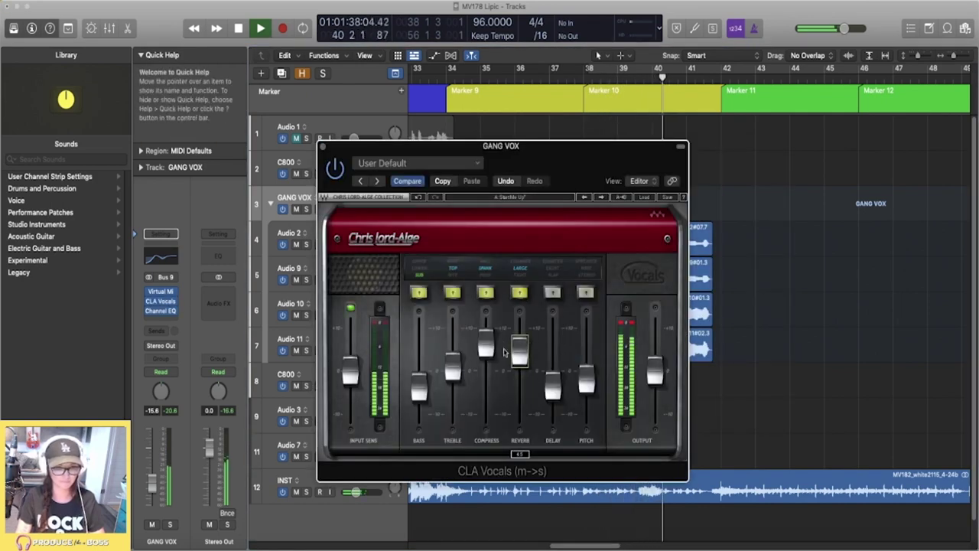
left_click_drag(517, 360, 520, 344)
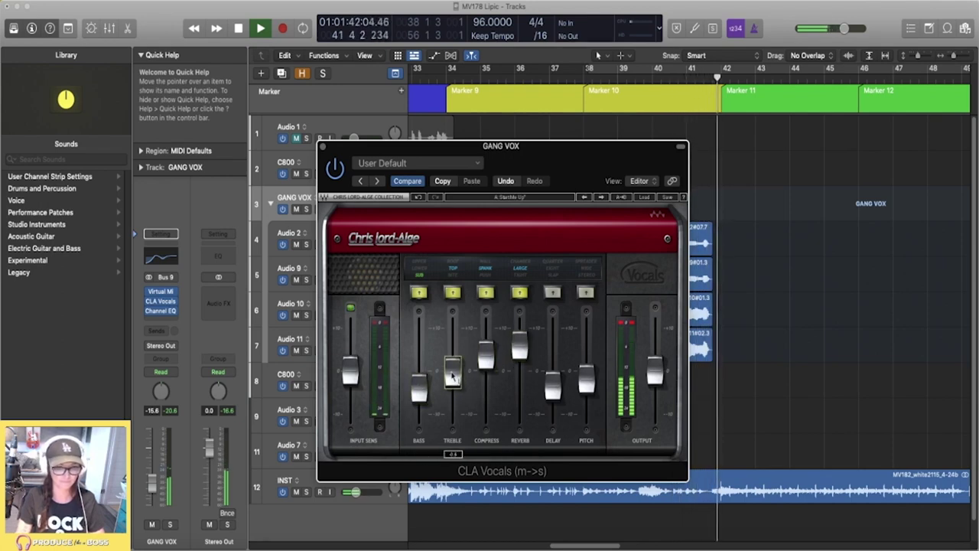
left_click(323, 146)
key("space")
Zoom out to examine the whole song arrangement.
scroll(609, 195, "down", 2)
key("super+Left")
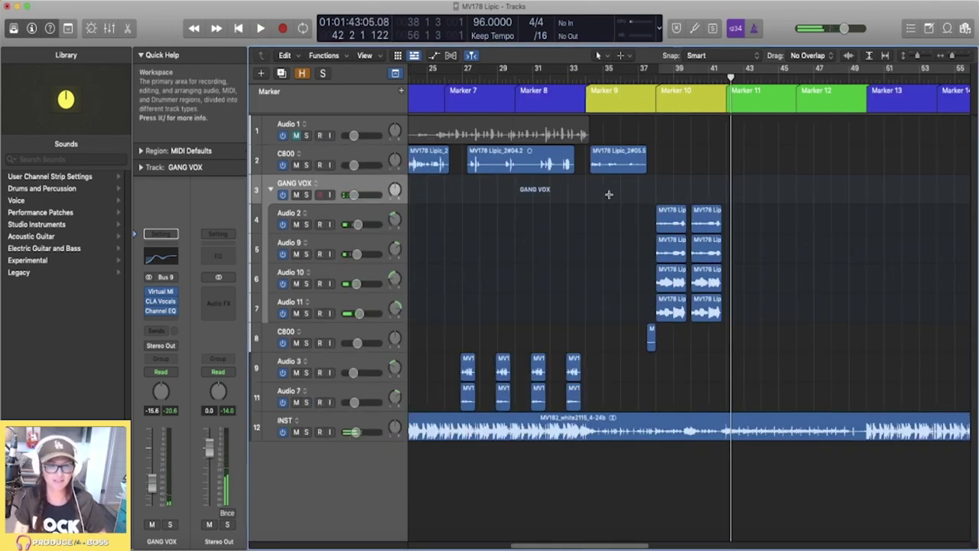
key("super+Left")
key("super+Left")
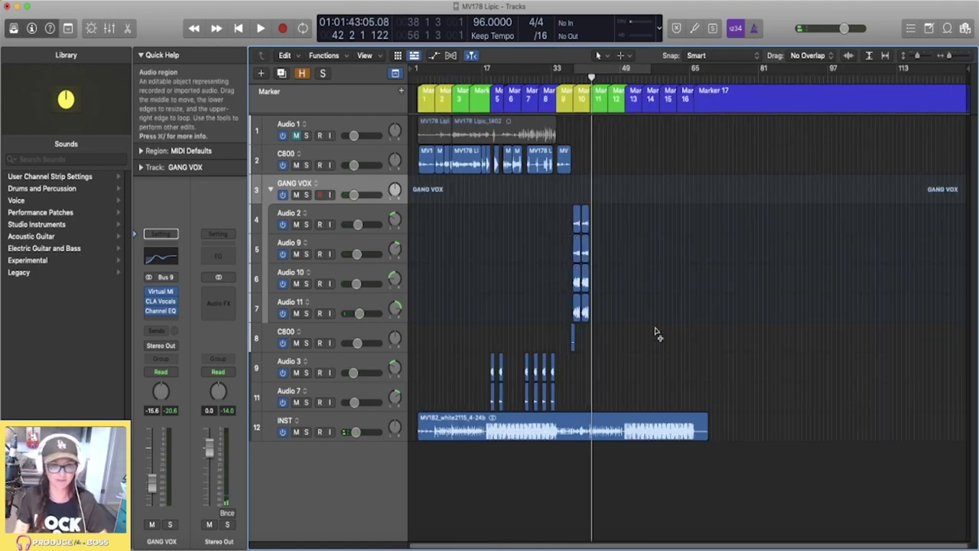
Copy the C800 vocal regions spanning Markers 3 to 8 so they start at Marker 11, and play from bar 40.
key("super+Up")
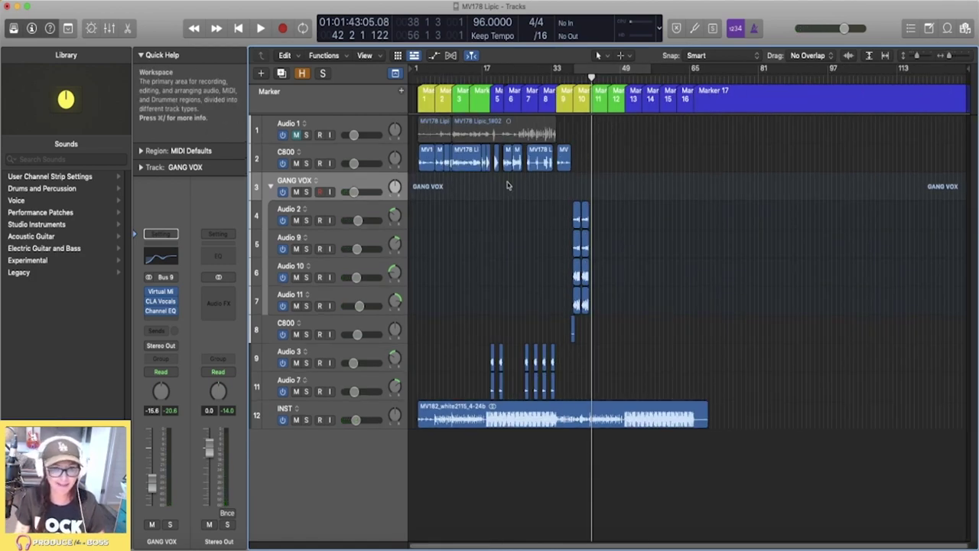
left_click(464, 183, "ctrl+alt")
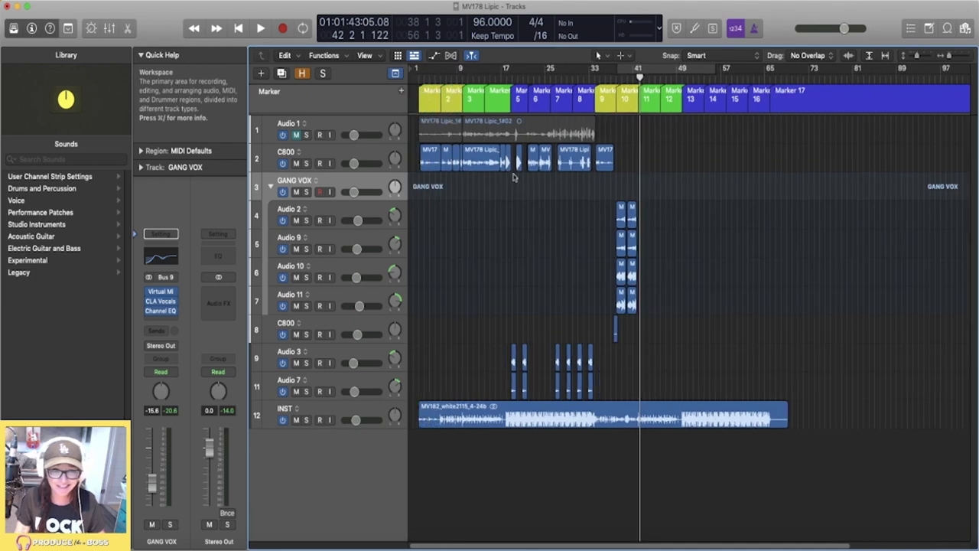
scroll(572, 205, "left", 3)
left_click_drag(595, 200, 792, 157)
key("super+Left")
key("super+Left")
key("super+Left")
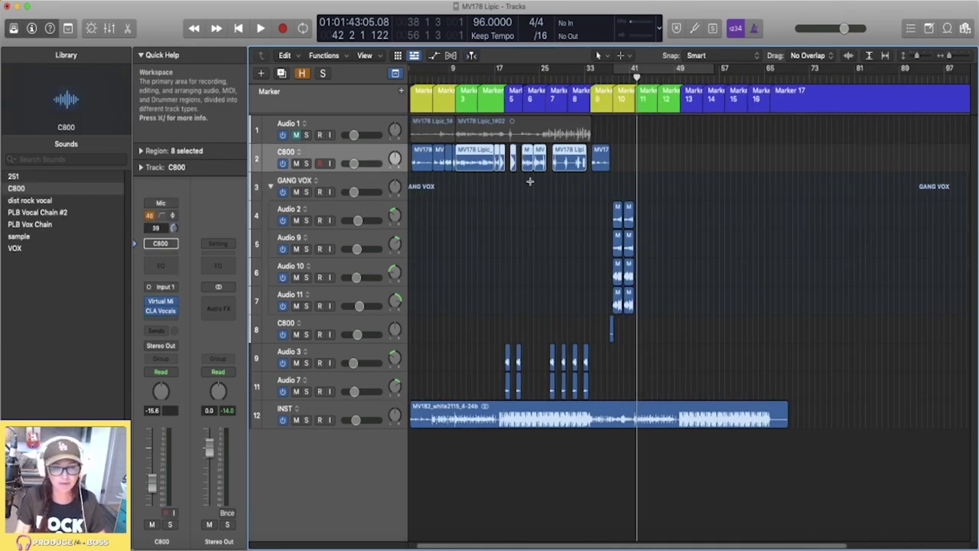
left_click_drag(468, 158, 651, 158)
left_click(623, 79)
key("space")
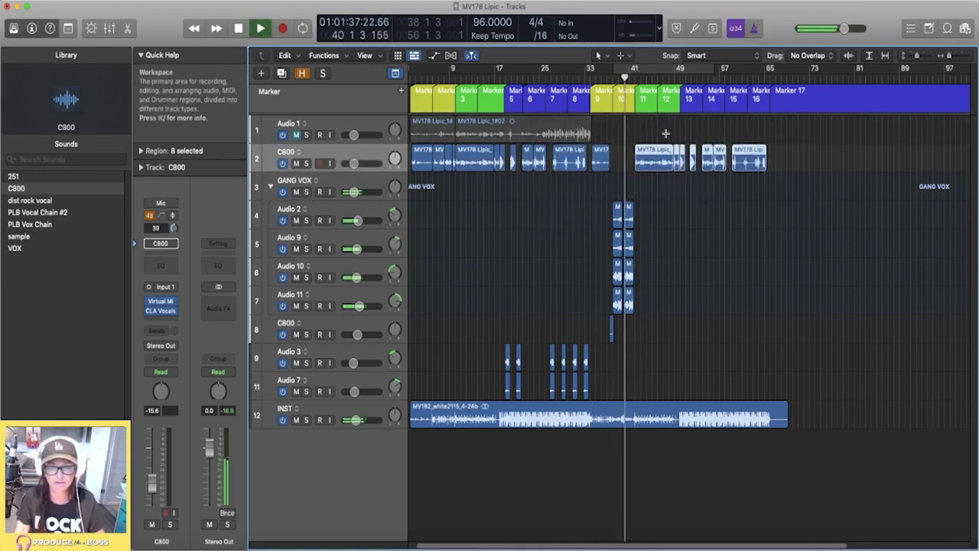
Extend the start of the first copied C800 region to slightly before Marker 11.
key("super+Right")
key("super+Right")
key("super+Right")
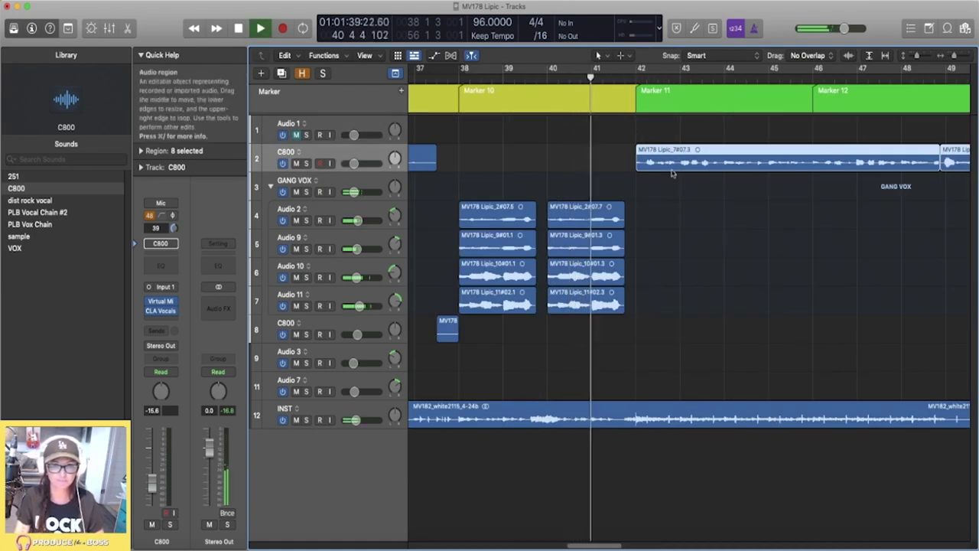
left_click_drag(637, 168, 629, 170)
key("super+Down")
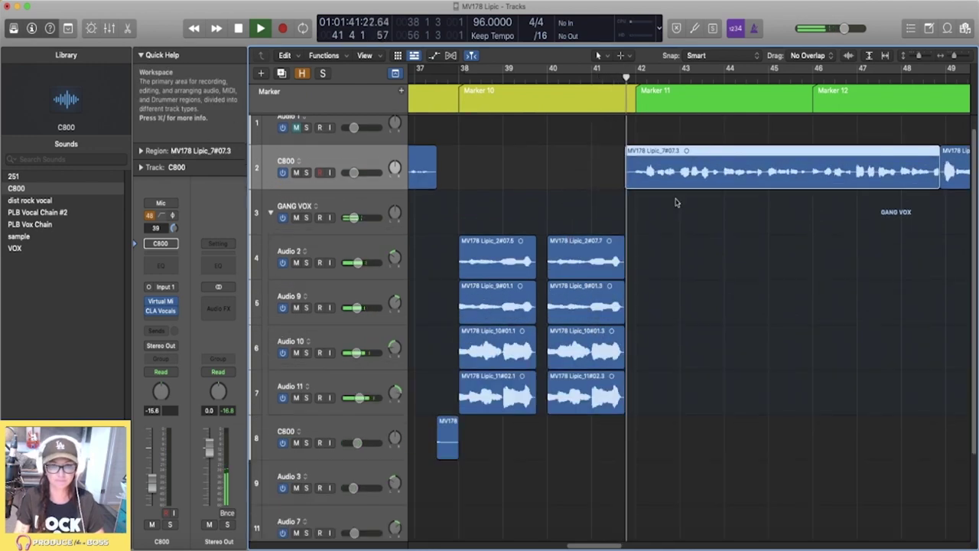
key("super+Left")
left_click_drag(626, 184, 631, 184)
Listen to the copied C800 vocals from Marker 11 onward against the whole song arrangement.
key("super+Up")
key("super+Left")
key("super+Left")
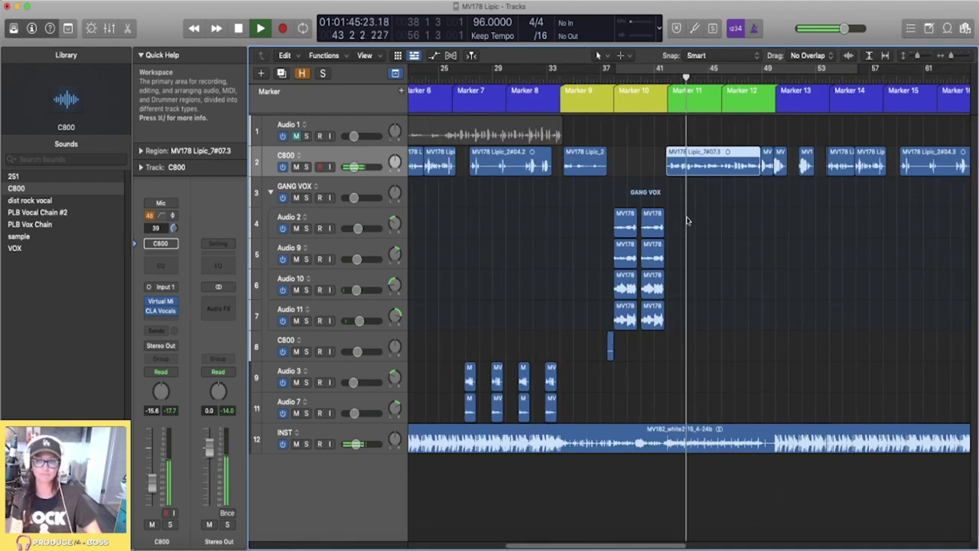
key("super+Left")
key("super+Left")
key("super+Left")
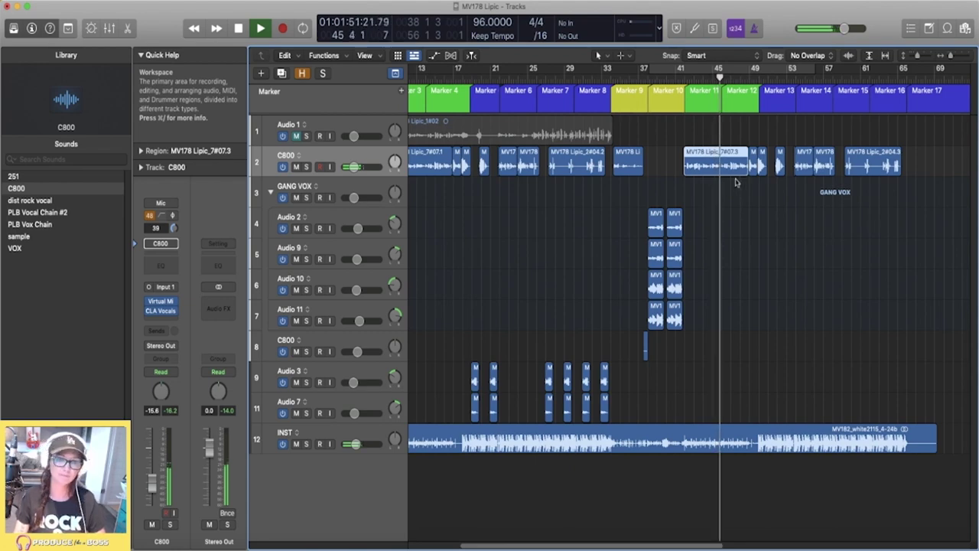
key("super+Left")
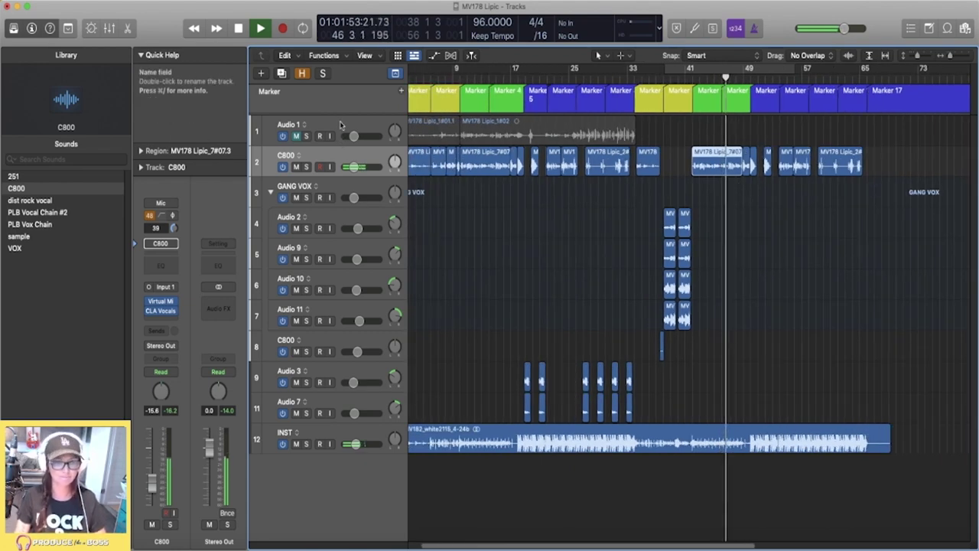
key("super+Left")
key("super+Left")
key("super+Left")
Rename the Audio 1 track as intuition and hide it from the arrangement.
double_click(337, 122)
key("BackSpace")
type("intuition")
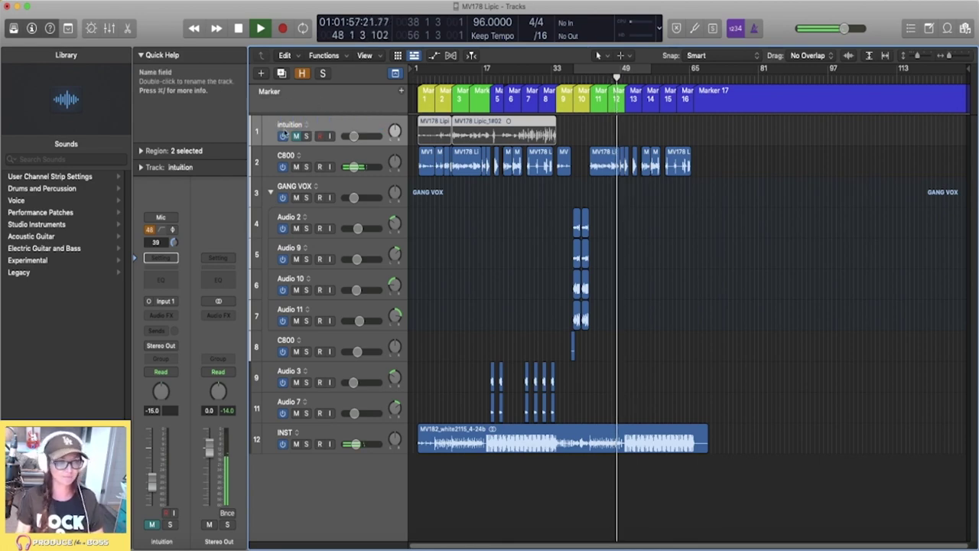
right_click(348, 124)
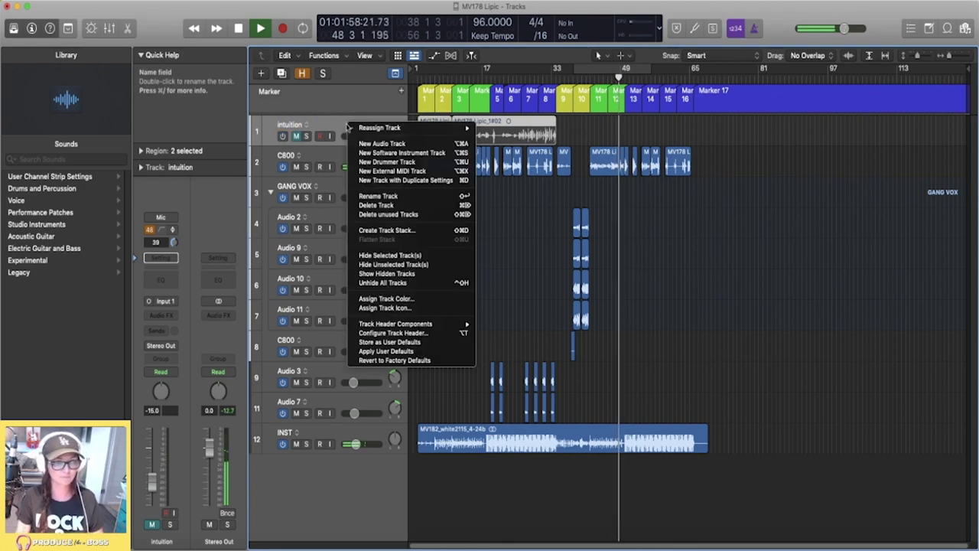
left_click(409, 256)
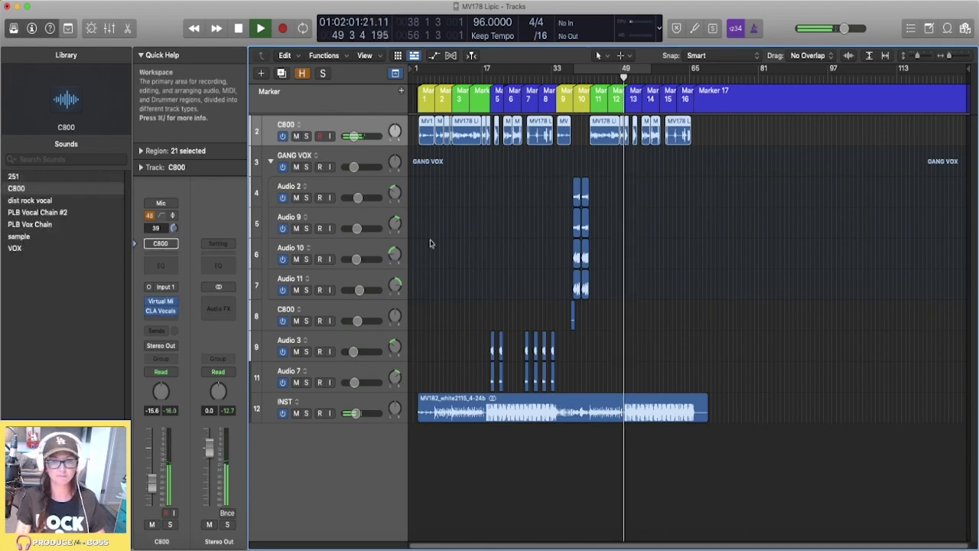
Try copying all the Audio 3 and Audio 7 regions to the start of Marker 13 and play them.
scroll(602, 224, "up", 5)
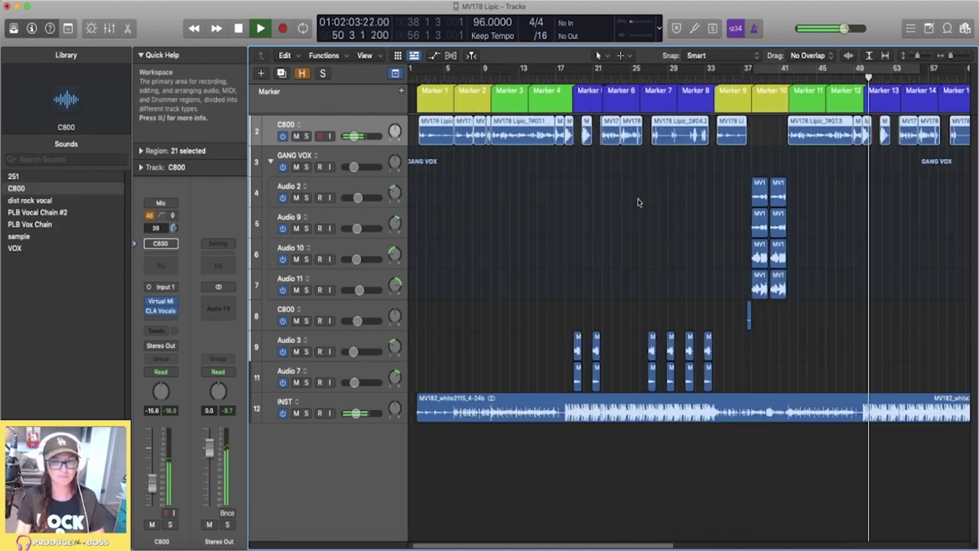
key("space")
left_click_drag(570, 295, 739, 396)
left_click_drag(578, 350, 868, 371)
left_click(763, 184)
key("super+z")
left_click_drag(577, 349, 870, 334)
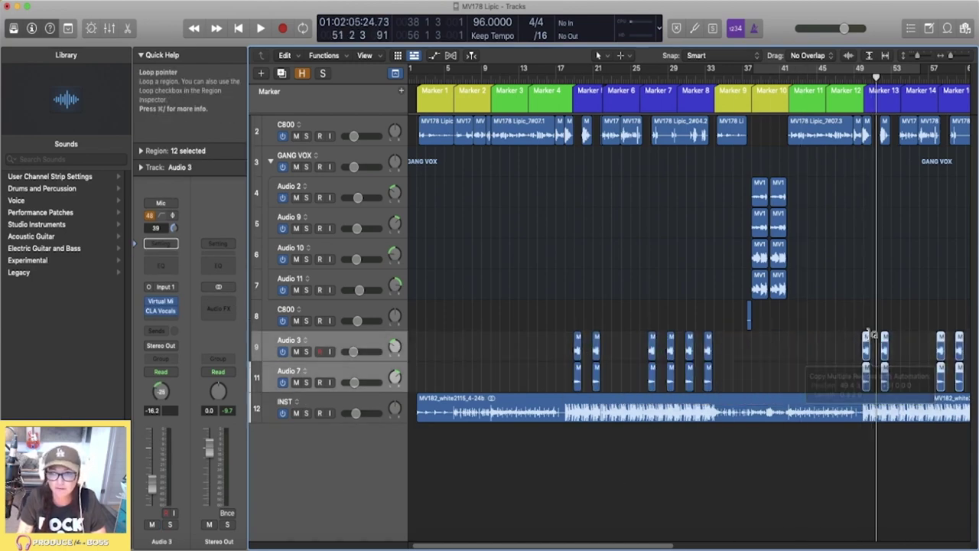
key("space")
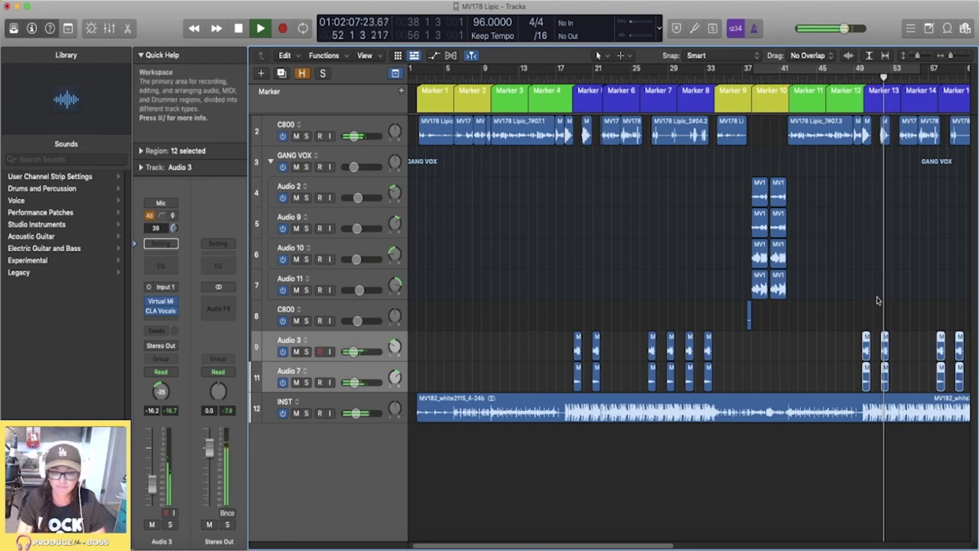
scroll(879, 299, "right", 3)
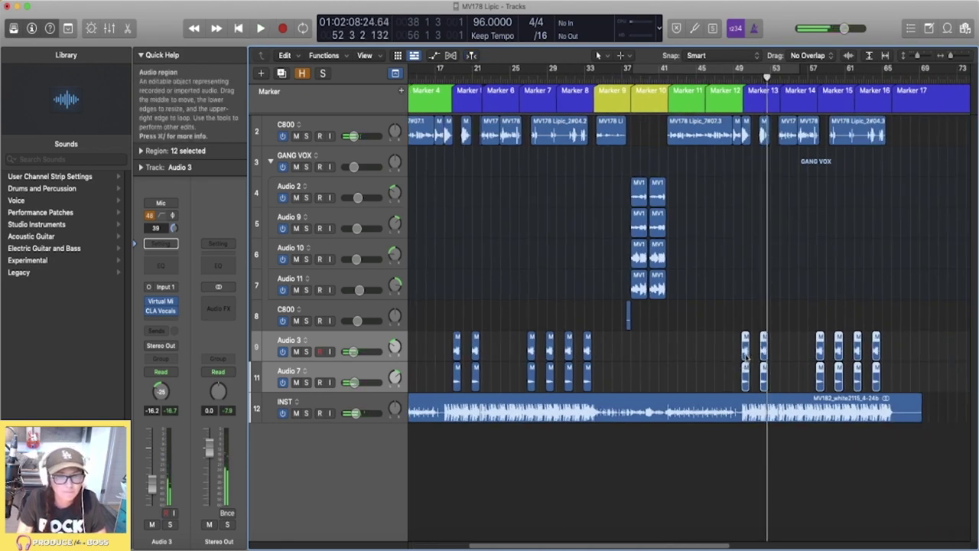
key("Delete")
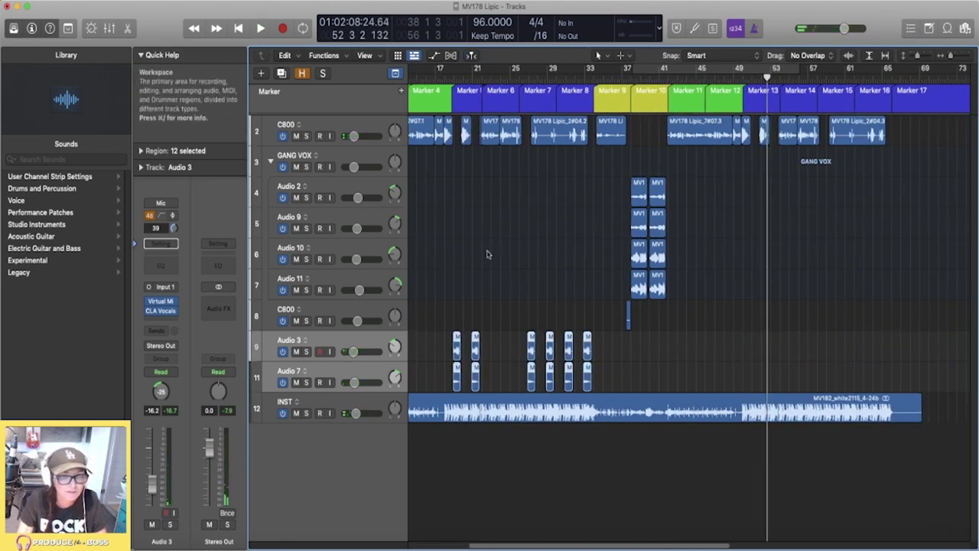
Copy the twelve Audio 3 and Audio 7 regions from bar 18 to the start of Marker 13 and listen.
left_click(453, 78)
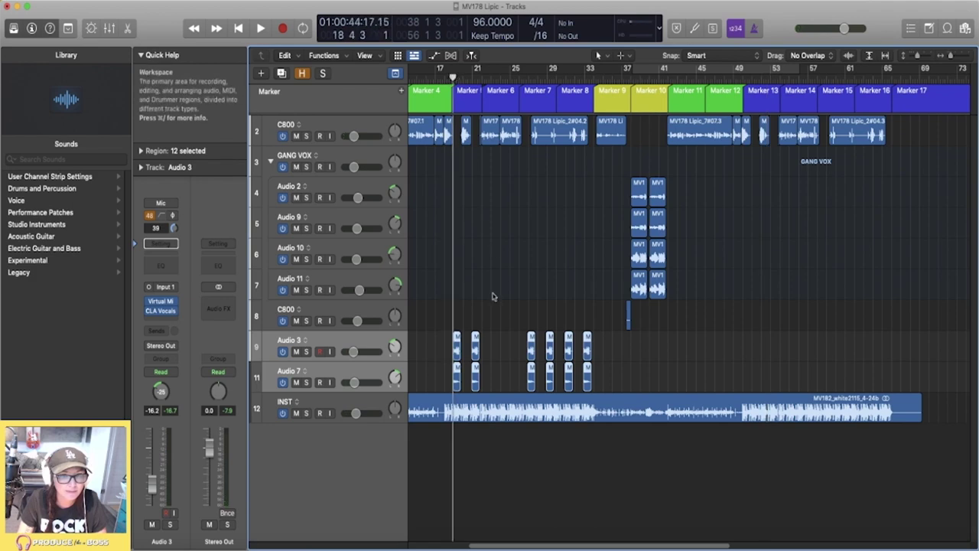
left_click_drag(457, 350, 749, 360)
key("space")
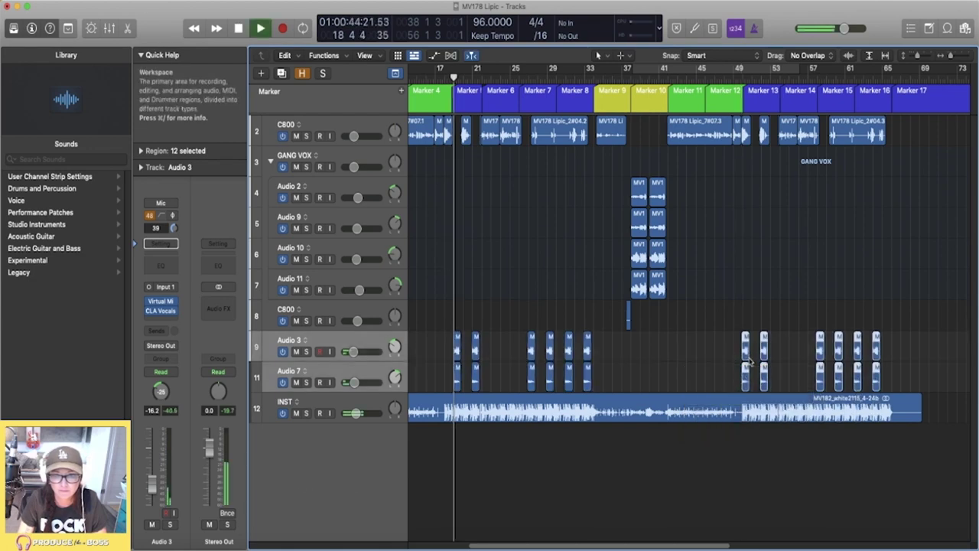
left_click(734, 78)
scroll(757, 146, "up", 5)
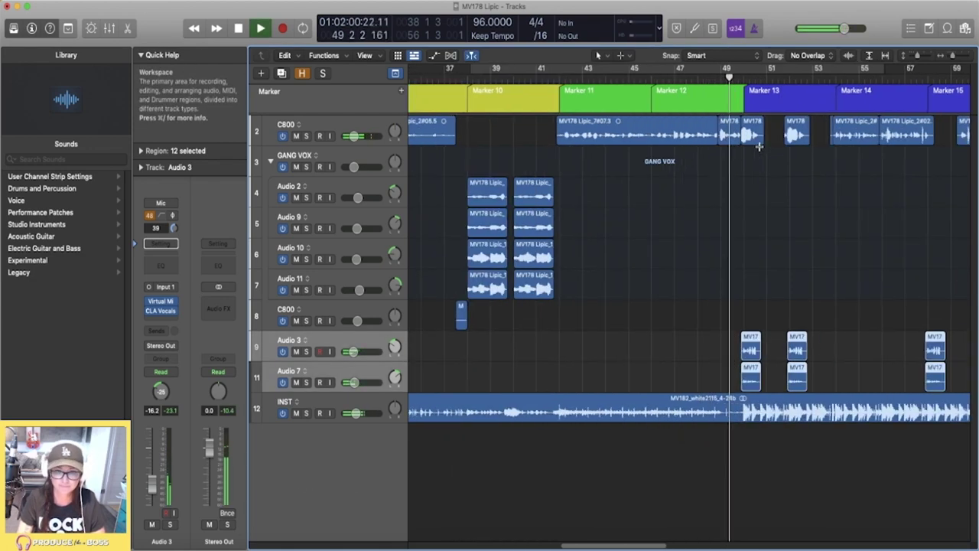
scroll(758, 155, "right", 2)
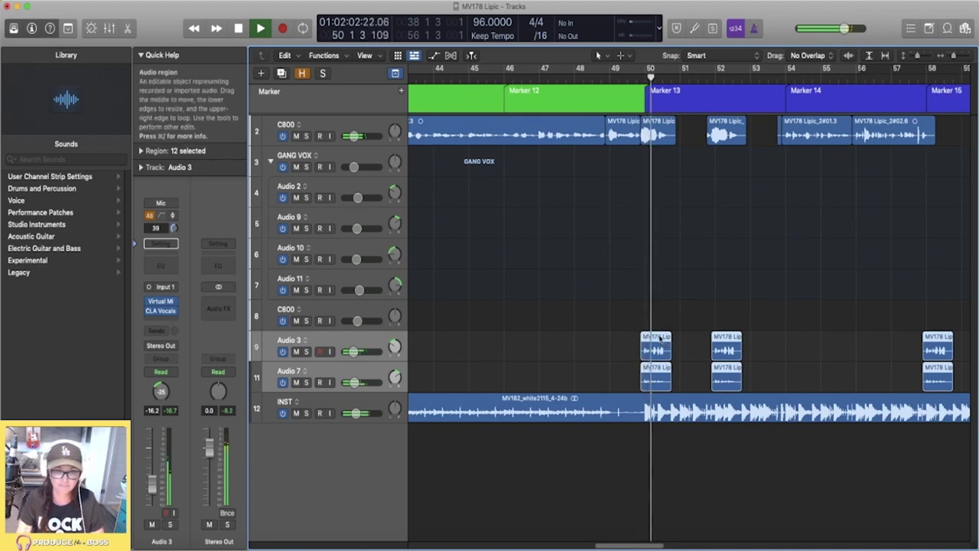
left_click(651, 384)
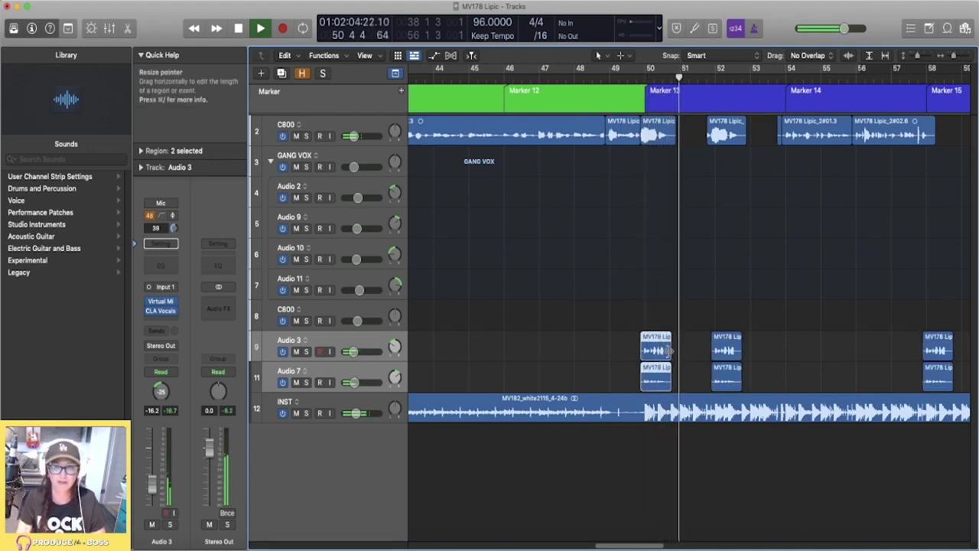
Move all the copied Audio 3 and Audio 7 regions about one bar later and play them.
key("space")
key("super+Left")
key("super+Left")
left_click_drag(622, 317, 898, 390)
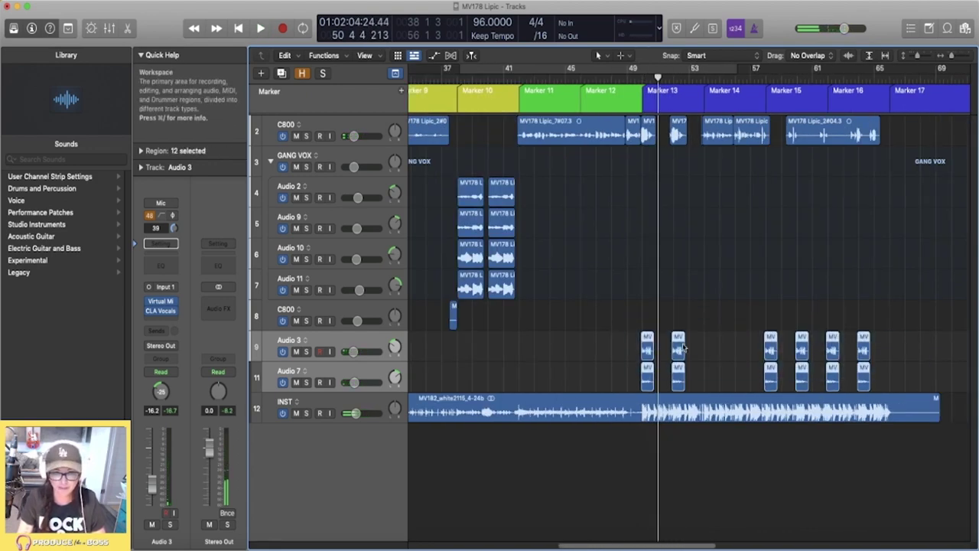
left_click_drag(648, 348, 664, 348)
key("space")
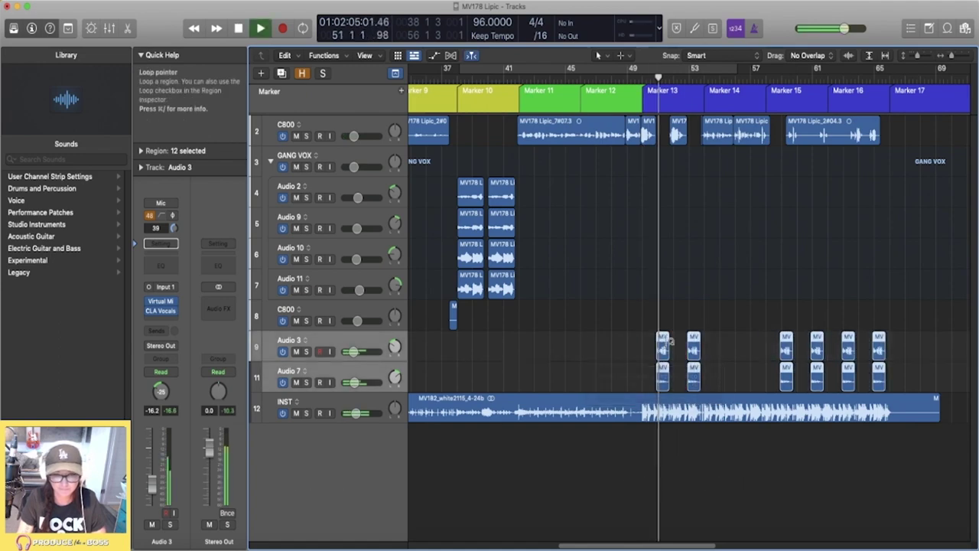
Return to the beginning of the song, select the GANG VOX track and start playback with the full arrangement in view.
key("super+Left")
key("Return")
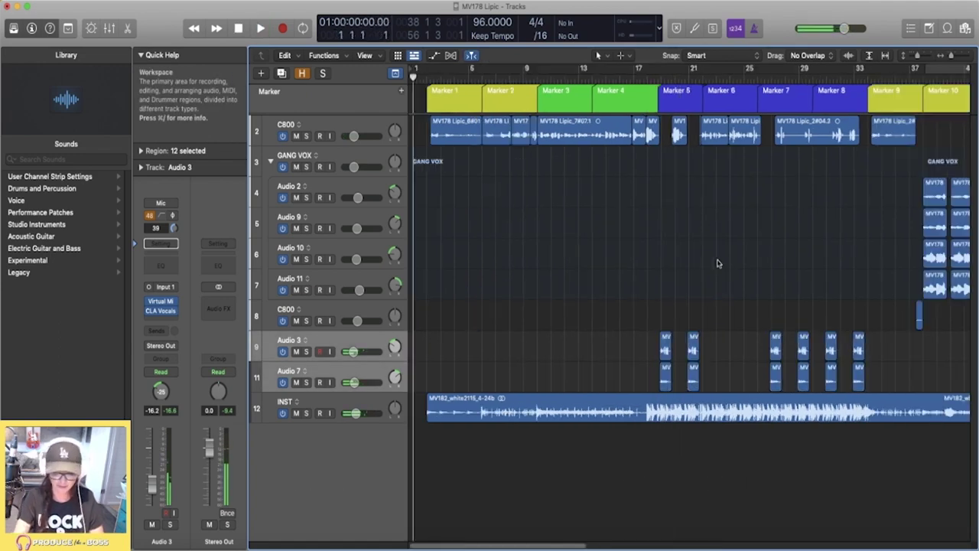
key("super+Left")
key("super+Left")
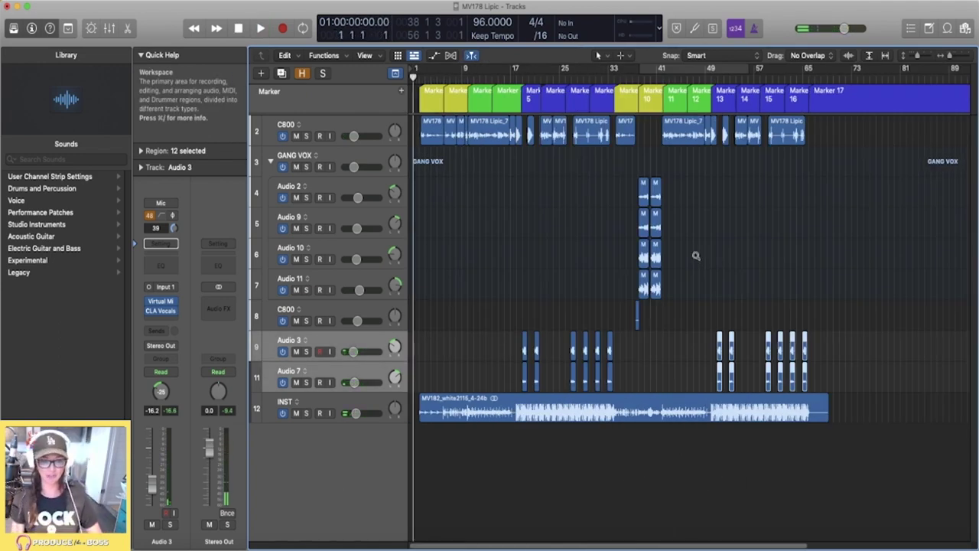
scroll(695, 258, "up", 2)
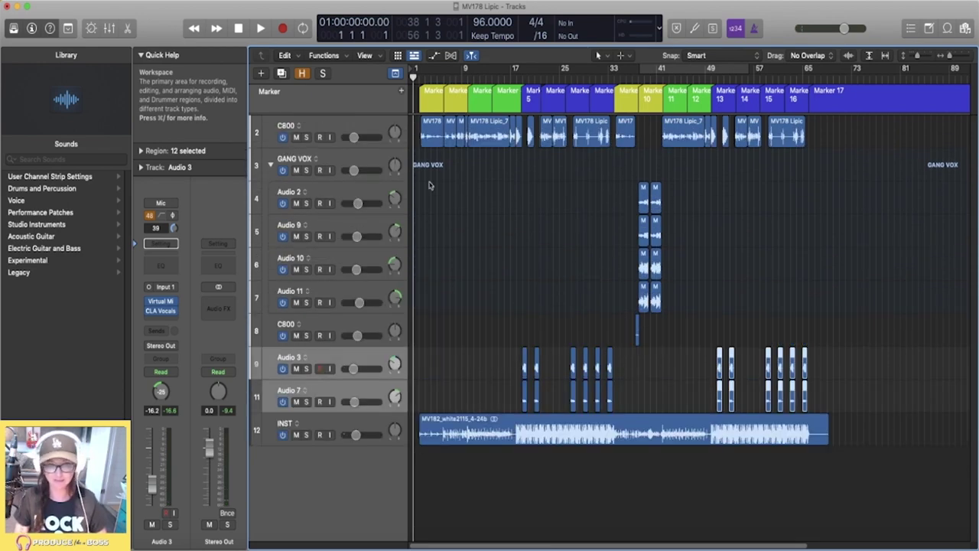
left_click(353, 160)
key("space")
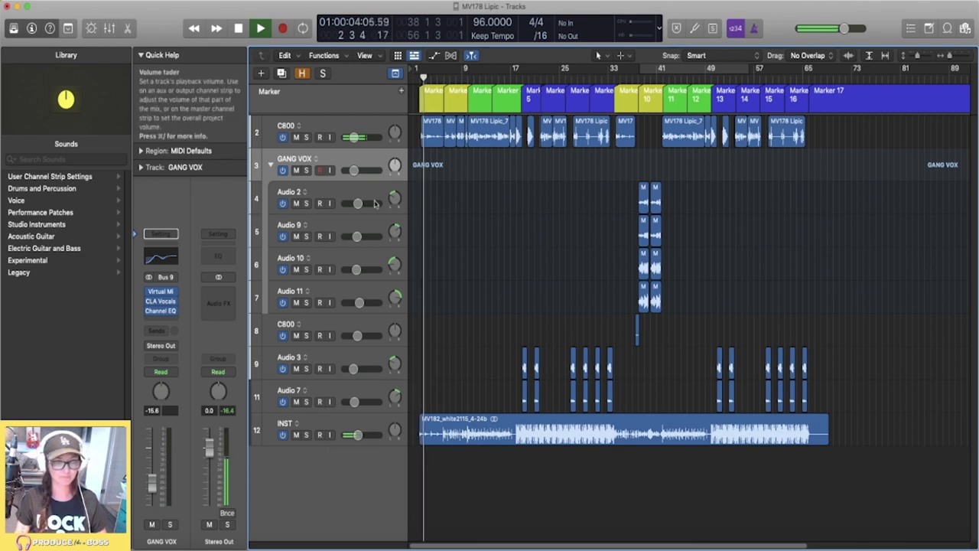
Set the first C800 vocal track's volume to -13.2 dB and rename the track as KB GUIDE.
double_click(344, 123)
type("B GUID")
key("super+a")
type("KB G")
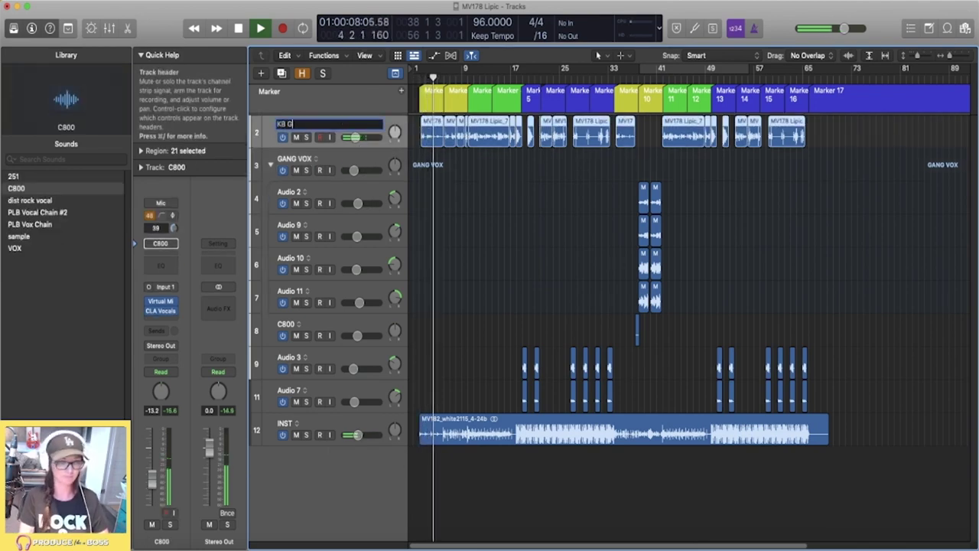
type("UIDE")
key("Return")
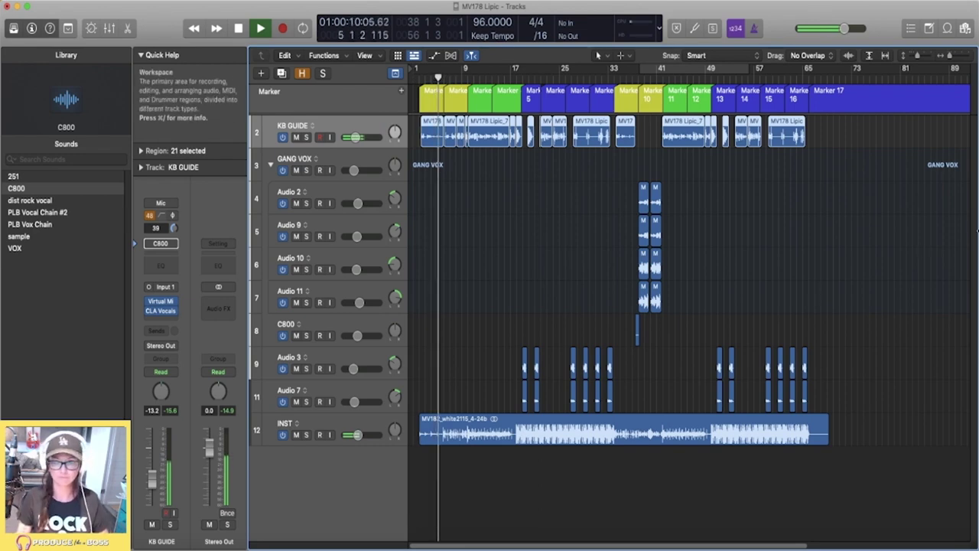
Remove a short section of the KB GUIDE vocal at the join where Marker 2 begins.
key("super+Right")
key("super+Right")
key("super+Right")
key("super+Right")
key("super+Right")
key("super+Right")
key("super+Right")
key("super+Right")
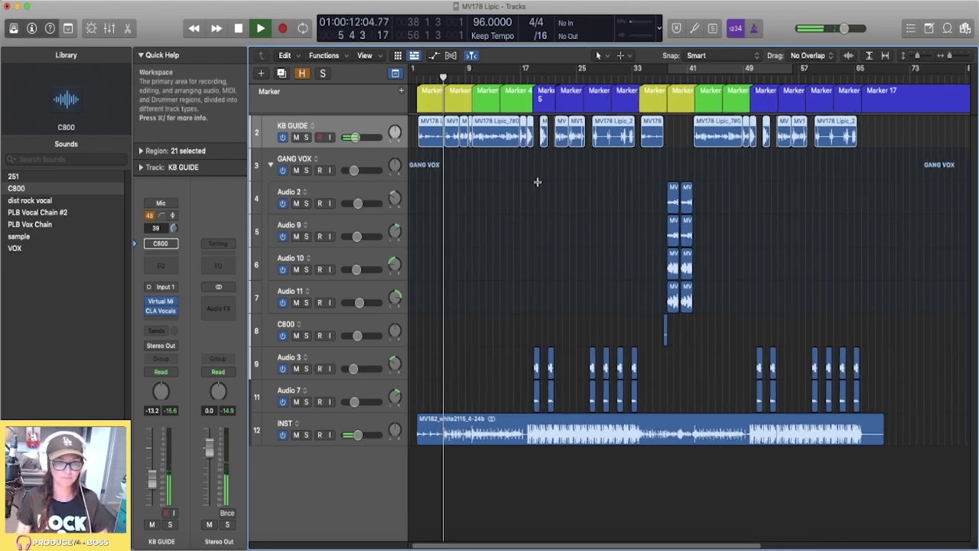
left_click_drag(613, 134, 646, 138)
key("Delete")
Listen to the KB GUIDE vocal with the instrumental from Marker 2 into Marker 3.
key("super+Left")
key("super+Left")
key("super+Left")
scroll(653, 151, "right", 3)
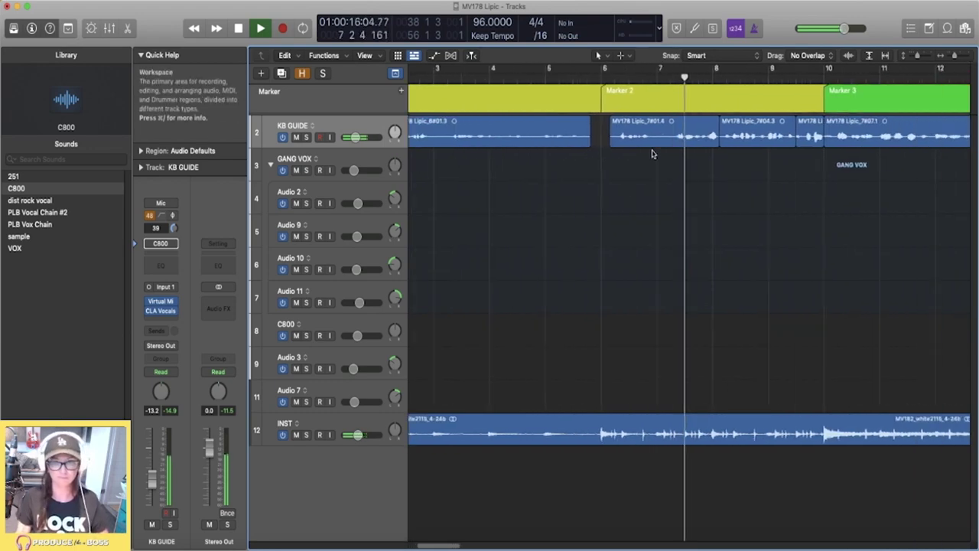
key("super+Left")
scroll(651, 162, "down", 2)
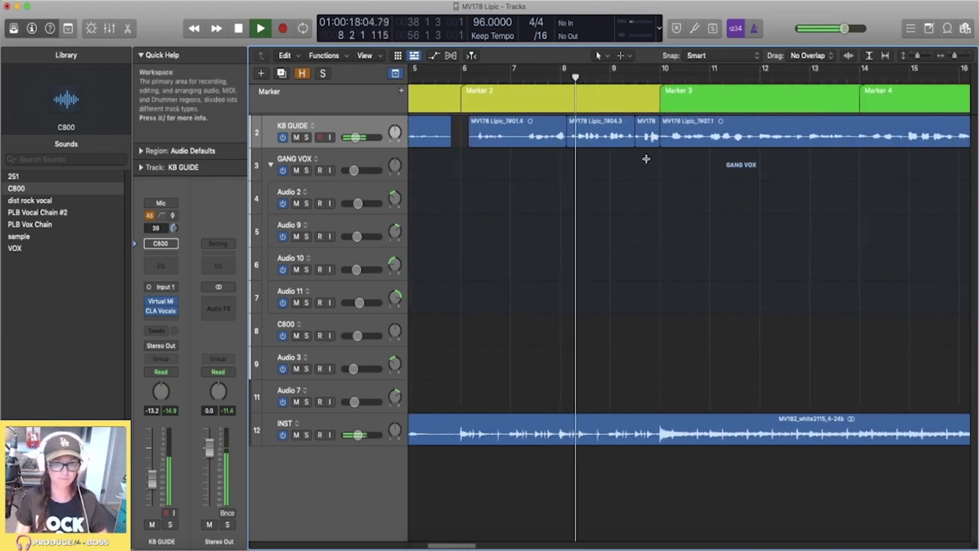
scroll(648, 167, "down", 2)
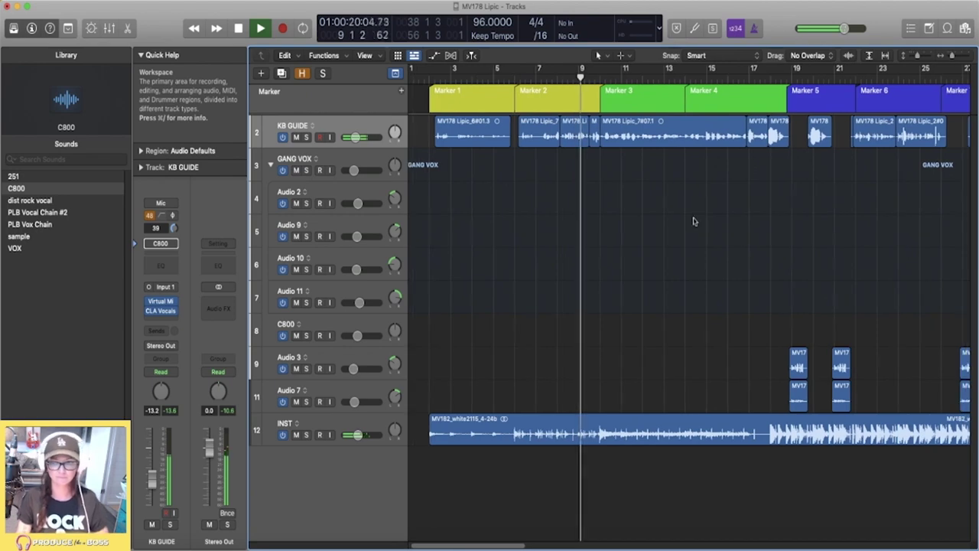
scroll(634, 165, "up", 1)
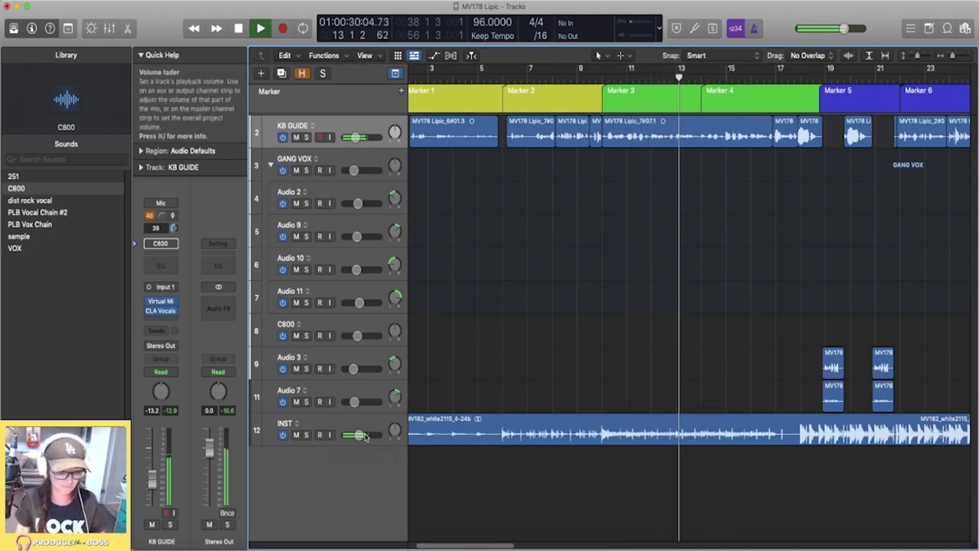
Set the KB GUIDE track's volume to -11.6 dB and keep listening through Marker 4.
left_click_drag(356, 138, 358, 138)
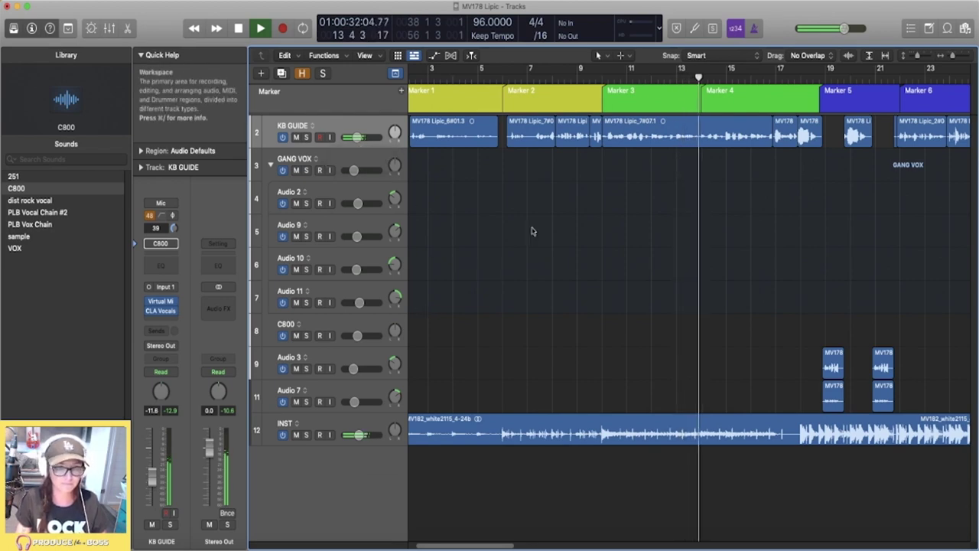
scroll(532, 229, "right", 2)
key("super+Left")
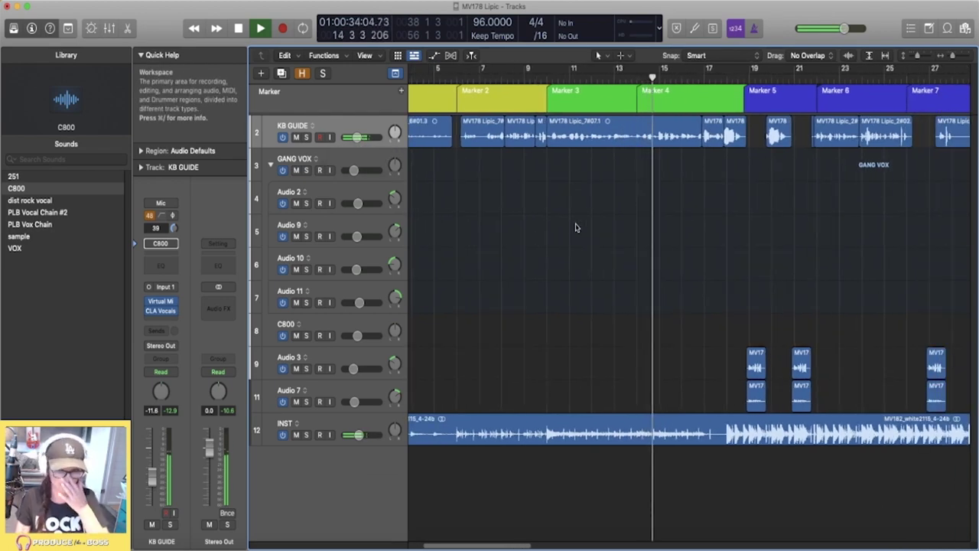
key("super+Left")
scroll(587, 264, "right", 3)
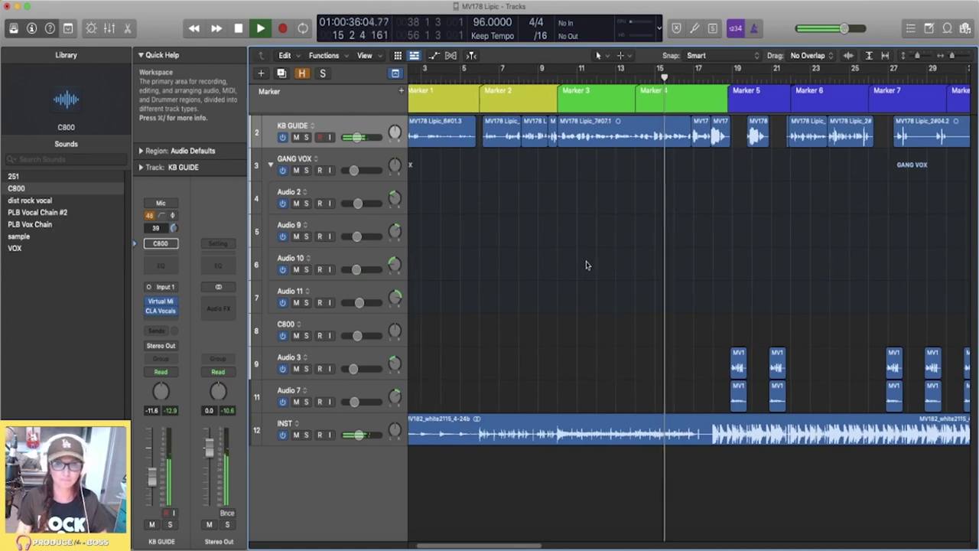
scroll(592, 282, "right", 2)
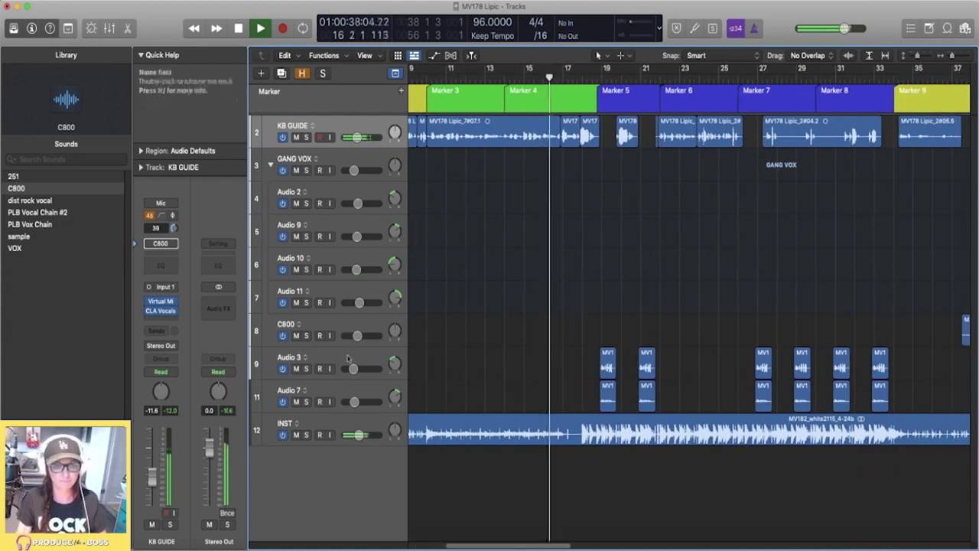
Move the remaining C800 track directly below KB GUIDE, outside the GANG VOX stack, and rename it echo.
left_click(358, 327)
key("super+Left")
key("super+Left")
key("super+Left")
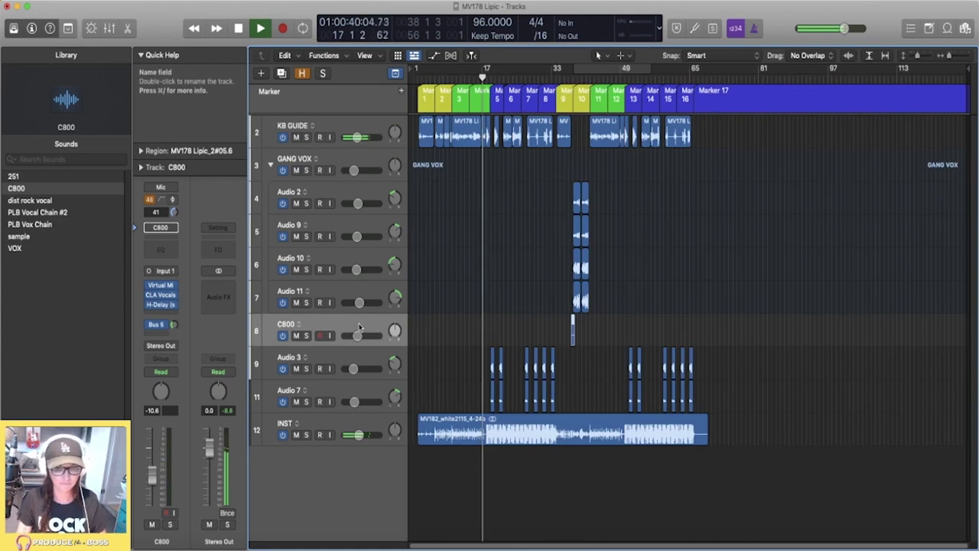
left_click_drag(361, 324, 353, 157)
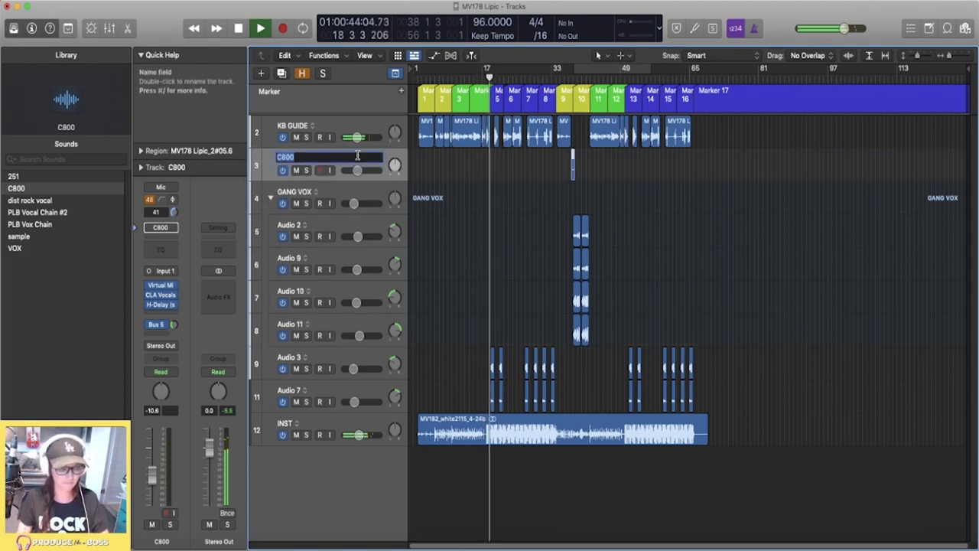
key("Return")
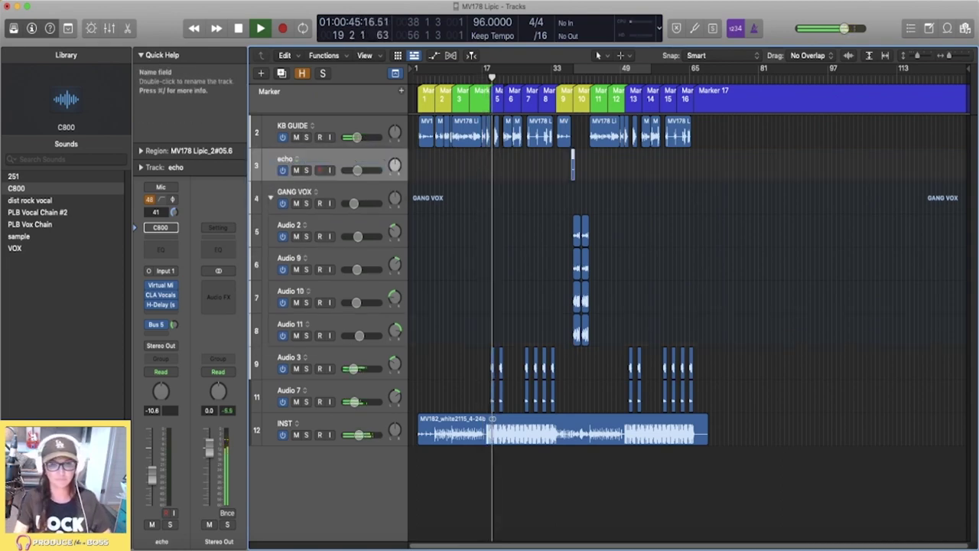
Rename the Audio 3 and Audio 7 tracks as bgv and bgv 2.
double_click(338, 361)
type("bgv")
key("Tab")
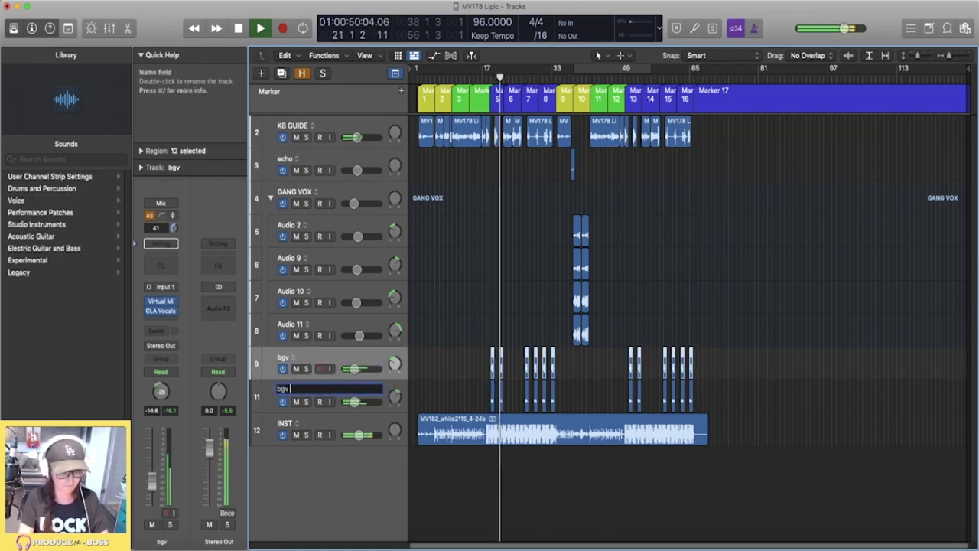
Show the mixer and check the CLA Vocals settings on the bgv track.
key("x")
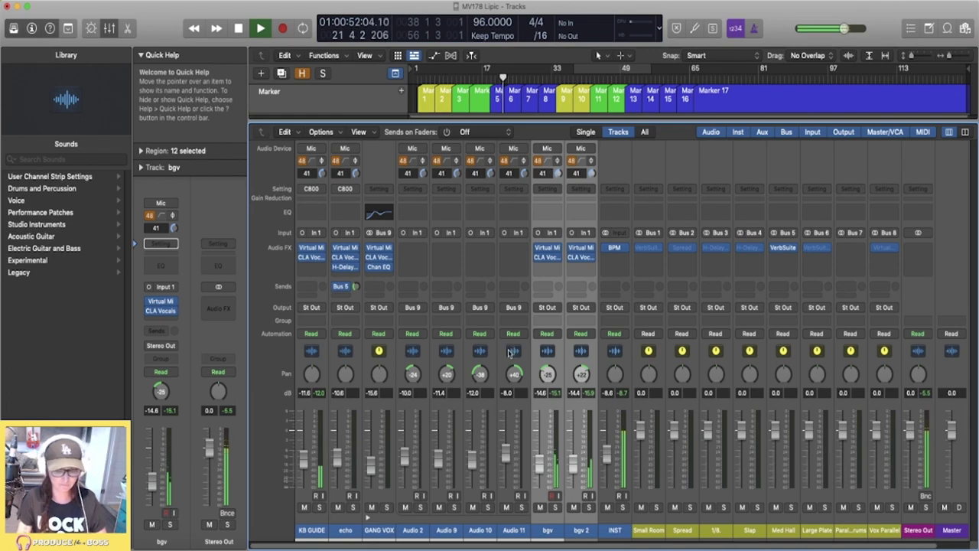
left_click(546, 257)
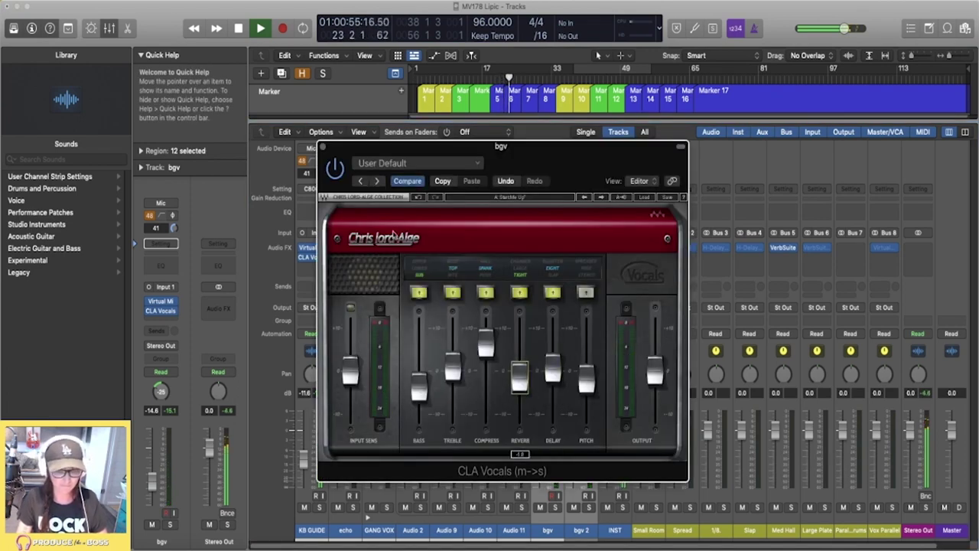
left_click(321, 146)
Try removing the CLA Vocals plug-in from the bgv and bgv 2 tracks and undo the removal.
left_click(588, 257)
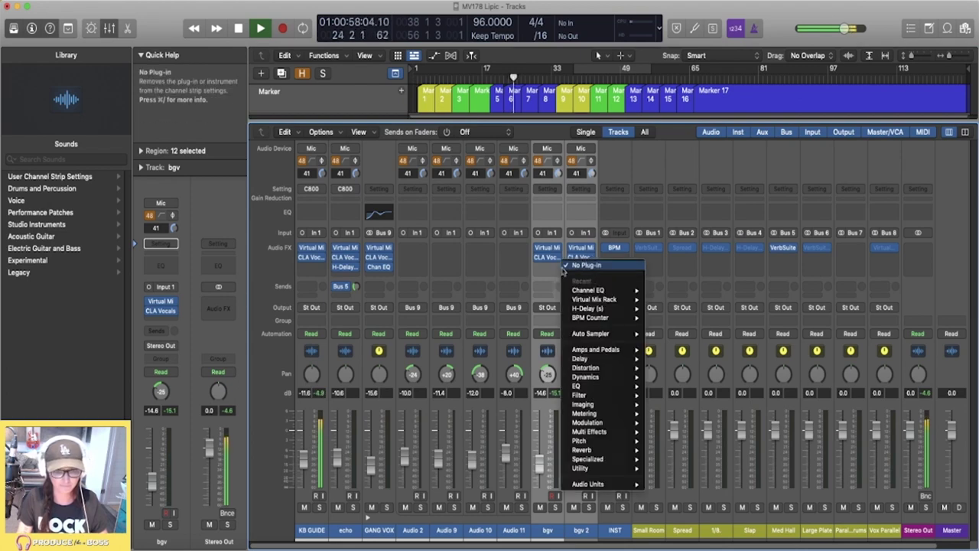
left_click(589, 257)
left_click(593, 258)
left_click(615, 272)
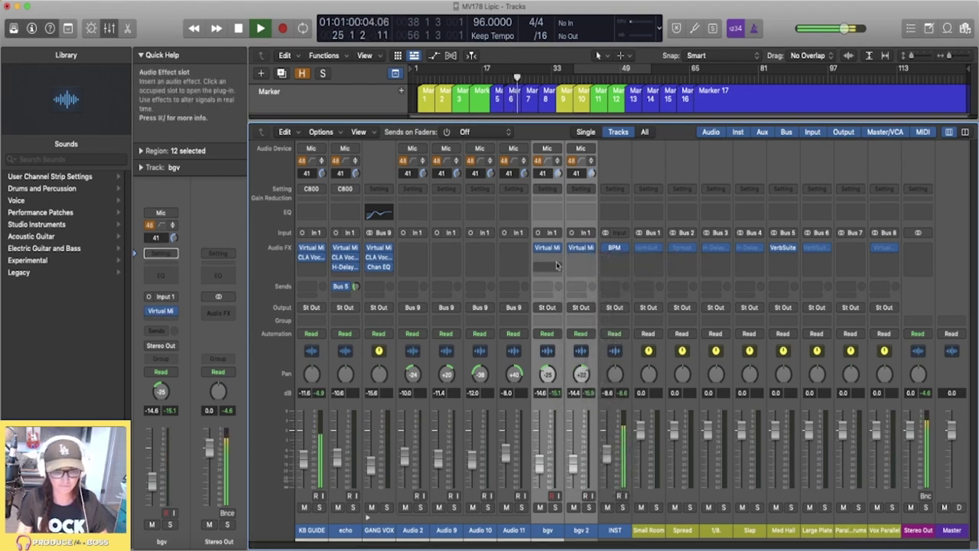
key("super+z")
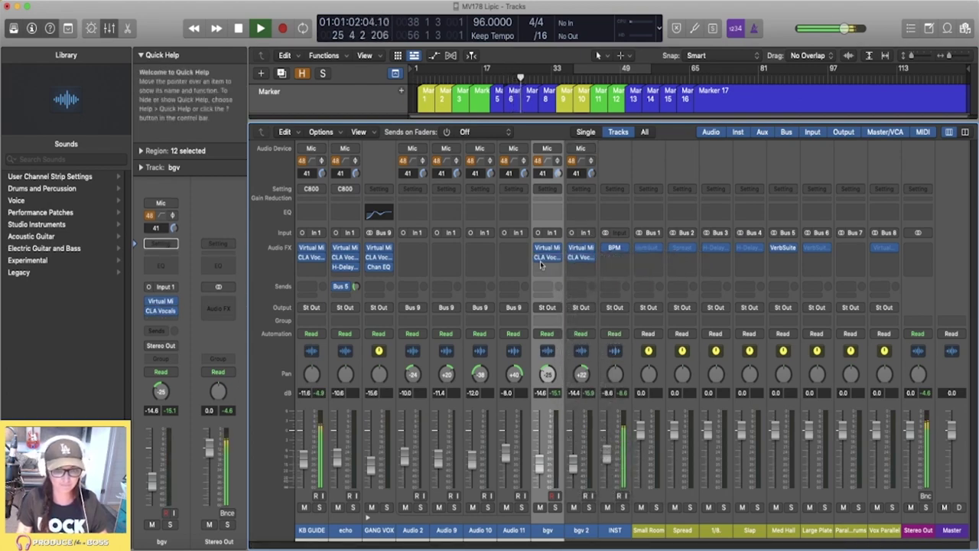
Review the CLA Vocals effect on the bgv track once more and return to the arrangement.
left_click(579, 269)
left_click(588, 267)
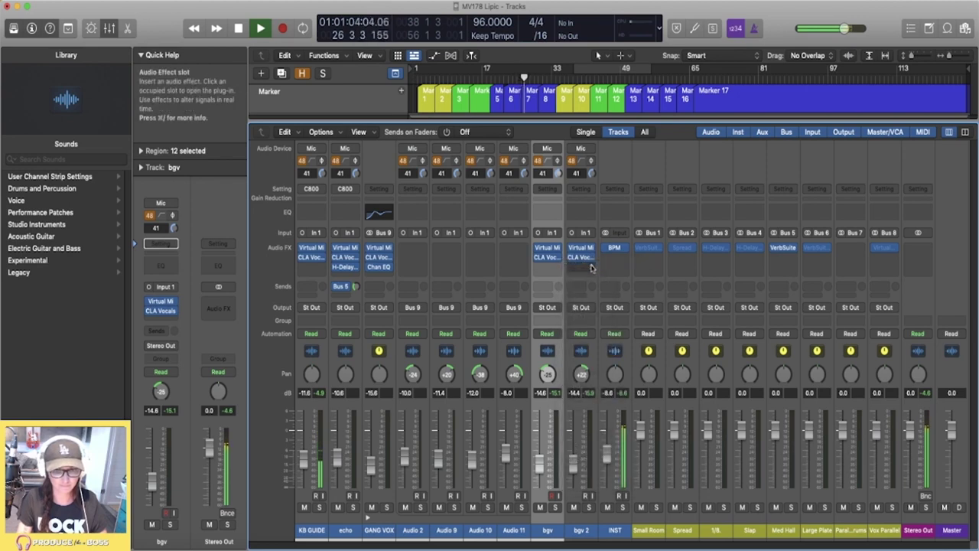
left_click(594, 258)
left_click(614, 272)
left_click_drag(578, 260, 575, 264)
left_click(547, 258)
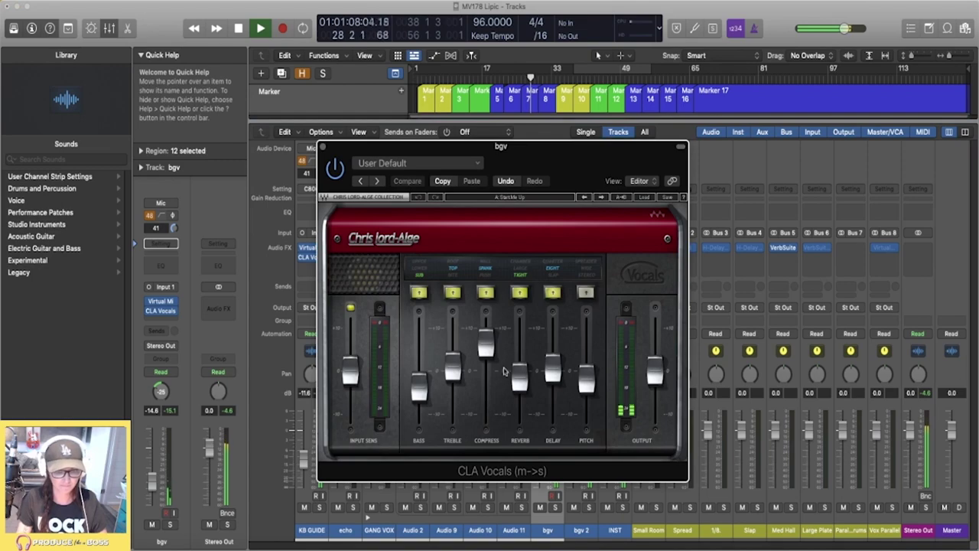
left_click(323, 146)
key("x")
Set the INST track's volume to -7.4 dB and follow playback up to the gang vocals at Marker 10.
scroll(581, 282, "up", 5)
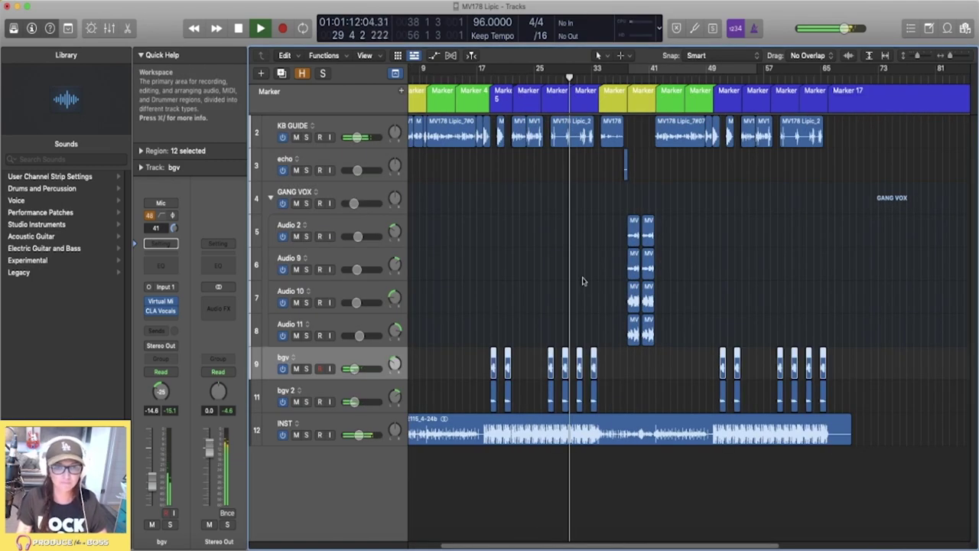
scroll(597, 272, "down", 2)
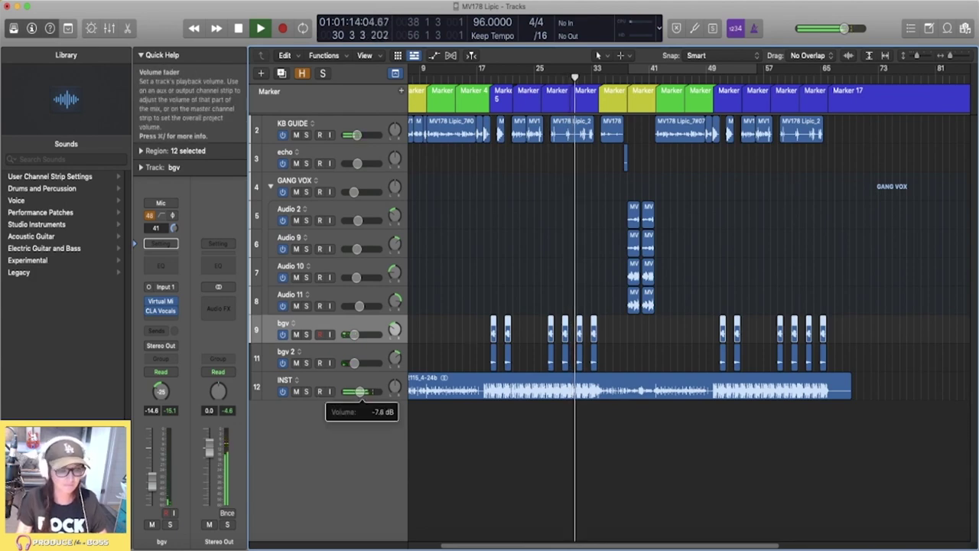
key("XF86AudioRaiseVolume")
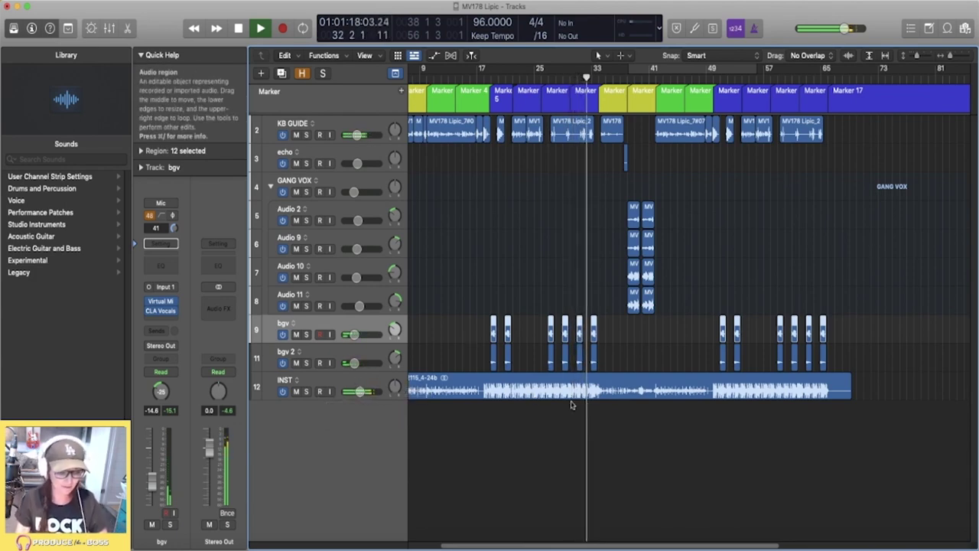
scroll(637, 367, "up", 1)
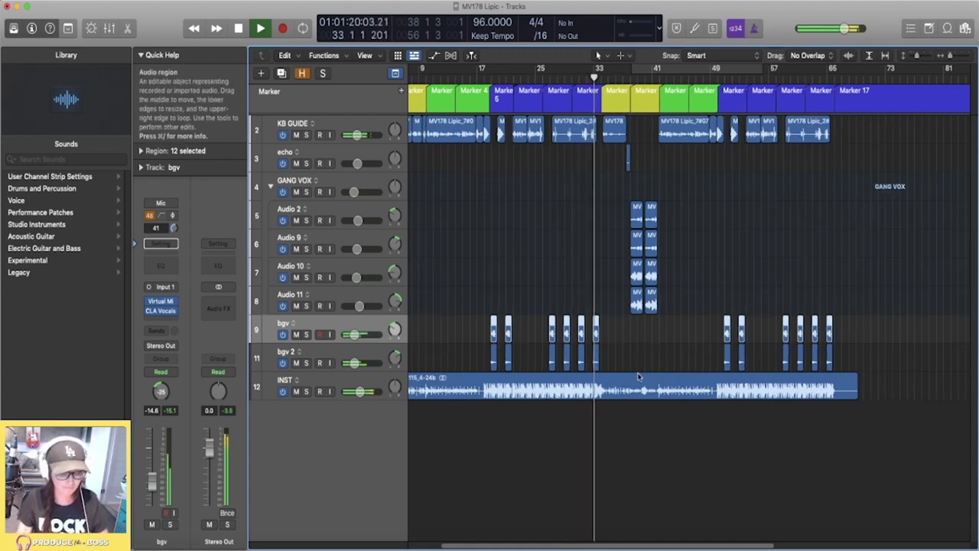
scroll(638, 375, "right", 2)
scroll(544, 252, "up", 3)
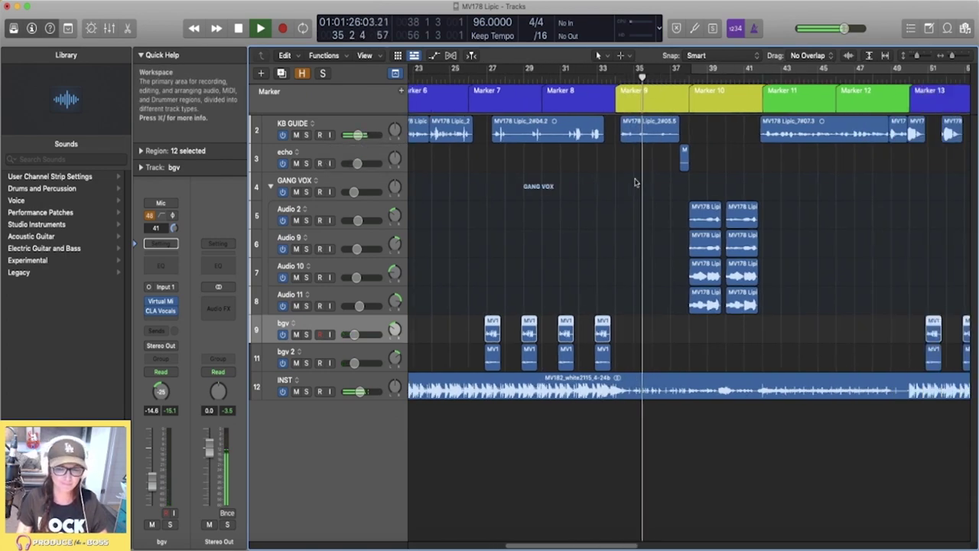
scroll(642, 183, "right", 5)
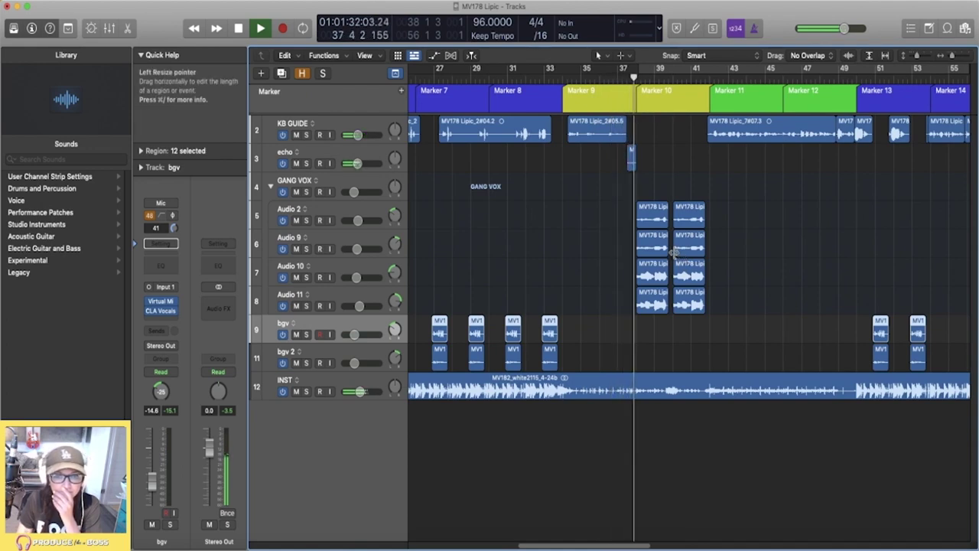
Split the instrumental at bar 38, shift everything from there on one bar later to bar 39, and play across the gap.
key("space")
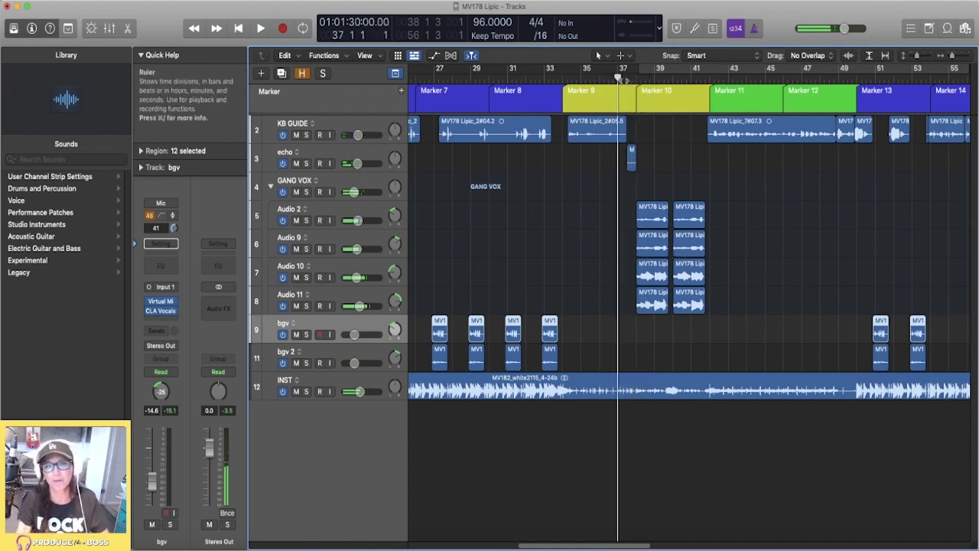
left_click(637, 387)
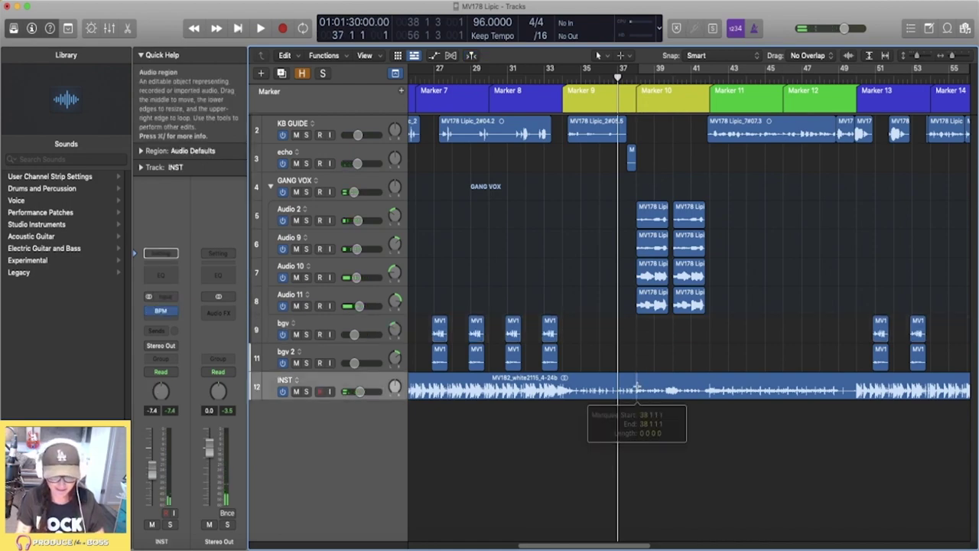
key("shift+f")
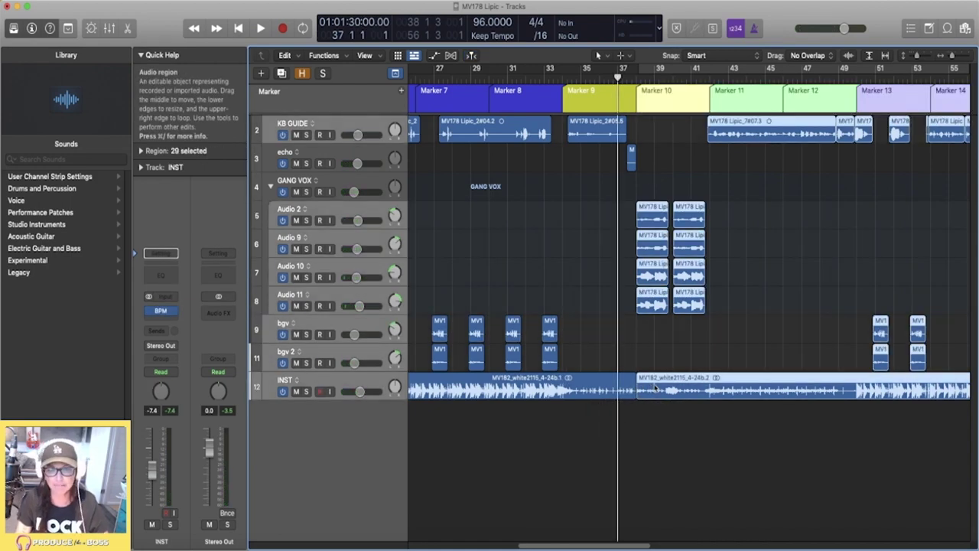
left_click_drag(655, 387, 673, 388)
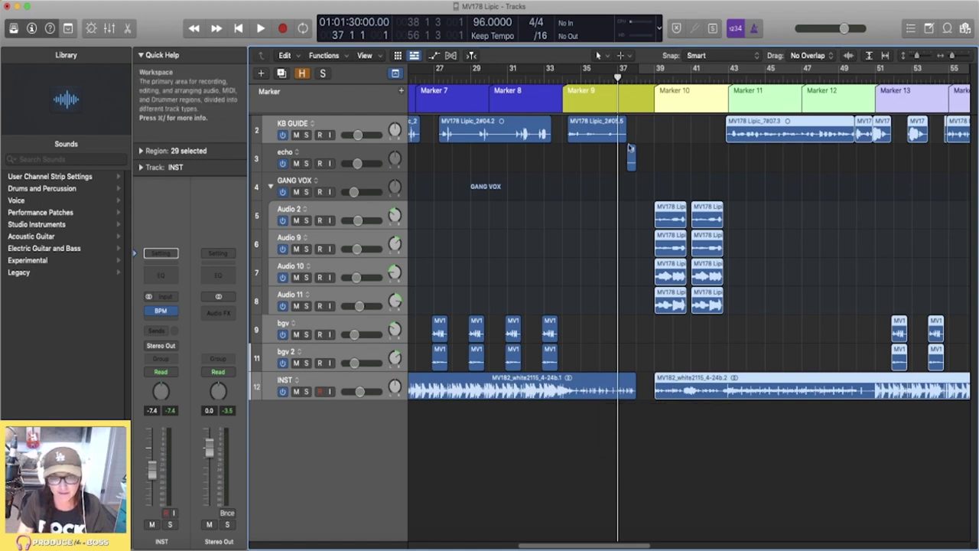
key("space")
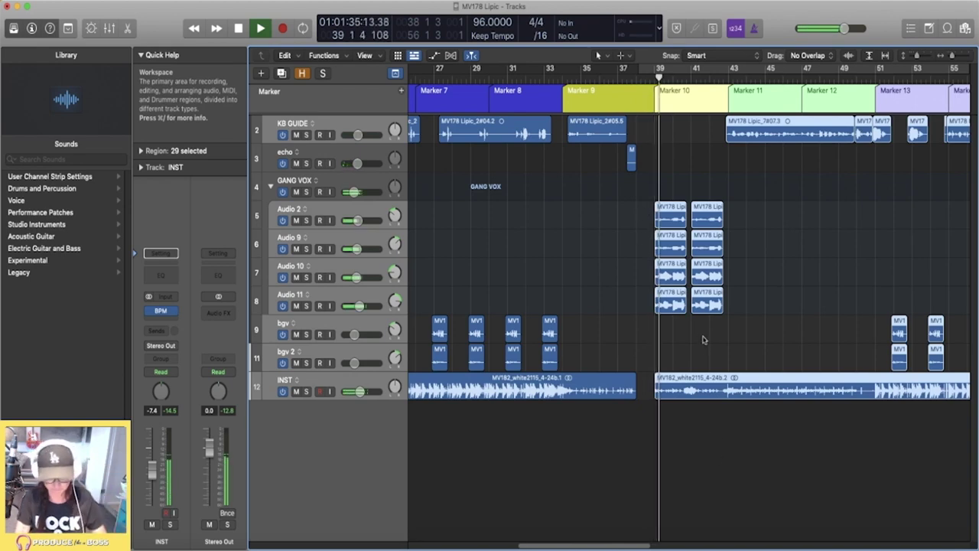
key("space")
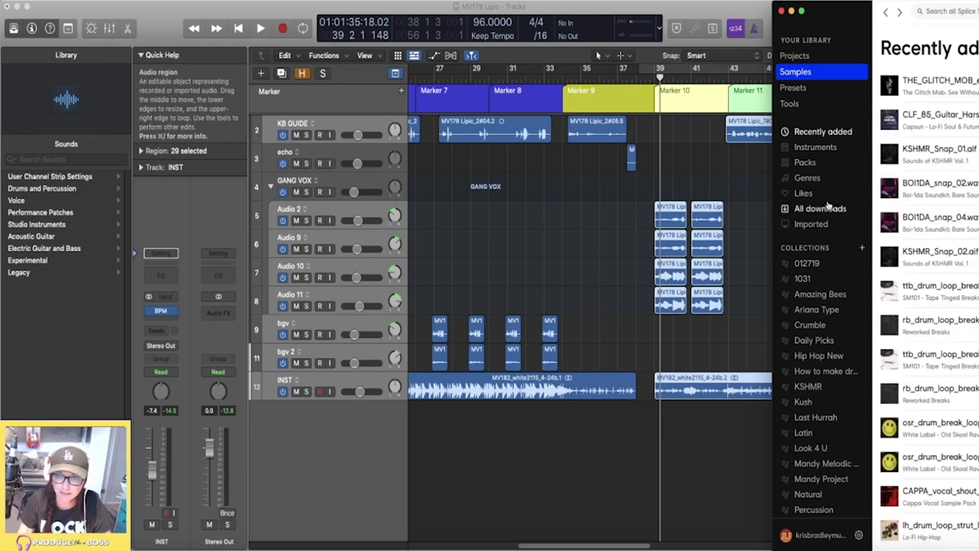
Search the FX samples in Splice for "riser" and add BBL_fx_spring_noise_riser on a new track below INST.
left_click(811, 149)
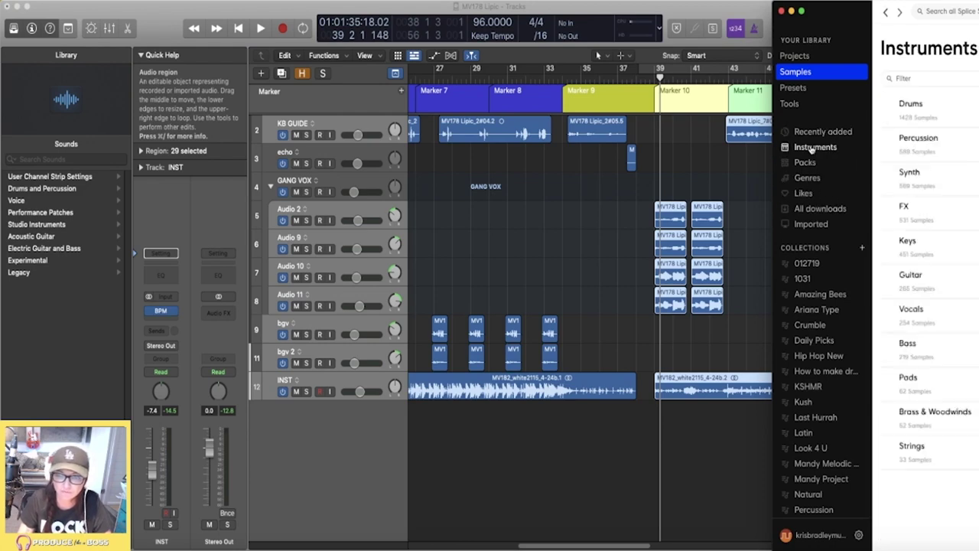
left_click(931, 213)
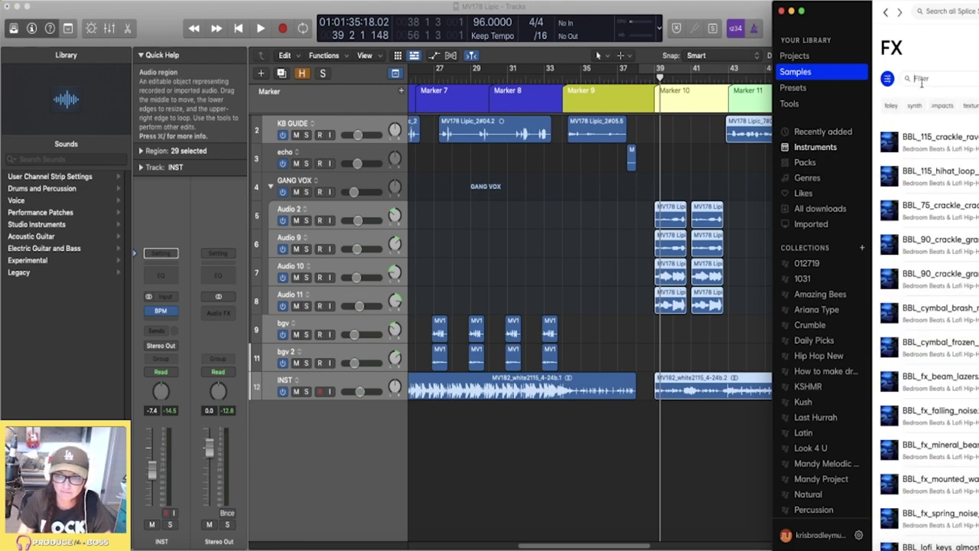
type("riser")
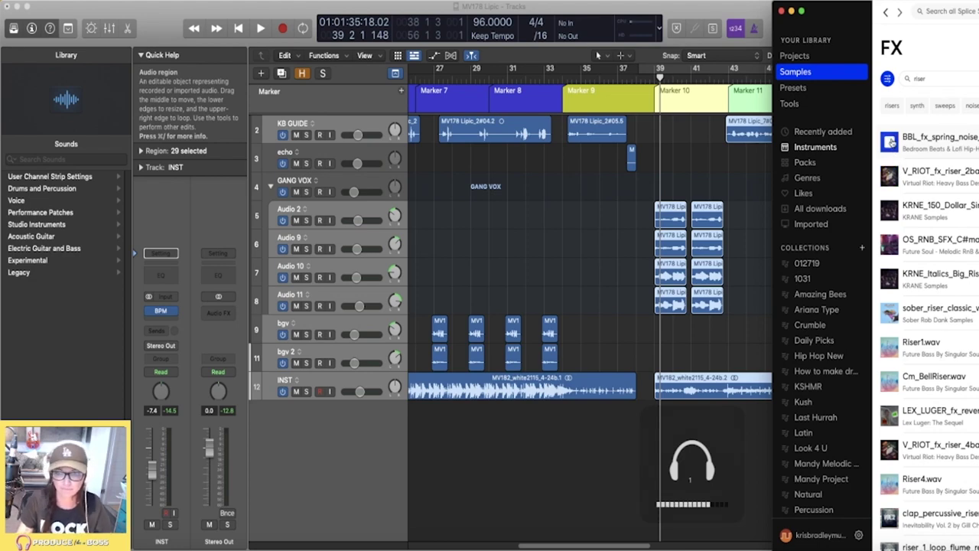
left_click_drag(906, 142, 682, 457)
Set a playback loop from bar 37 to bar 43 around the gap and start playing it.
key("super+Down")
key("super+Right")
key("super+Right")
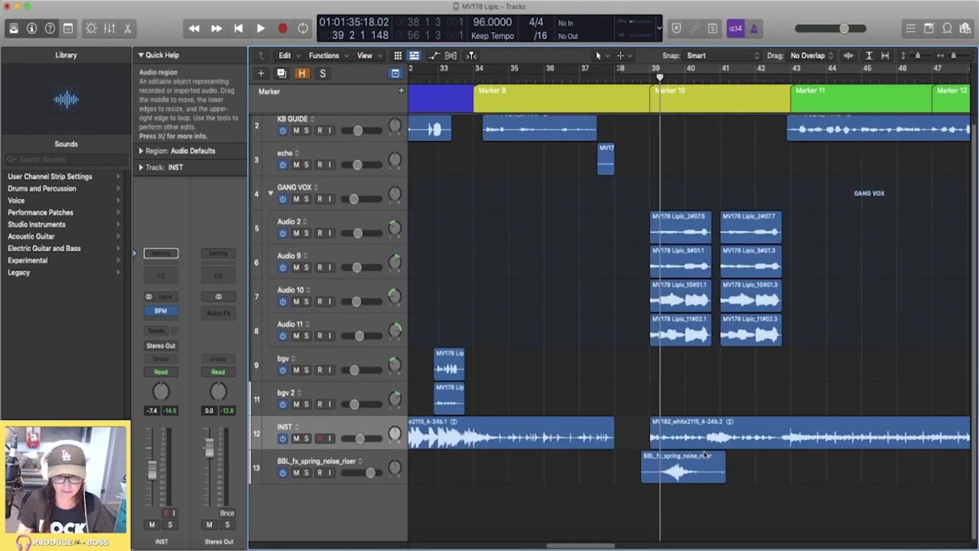
left_click_drag(585, 75, 790, 74)
key("space")
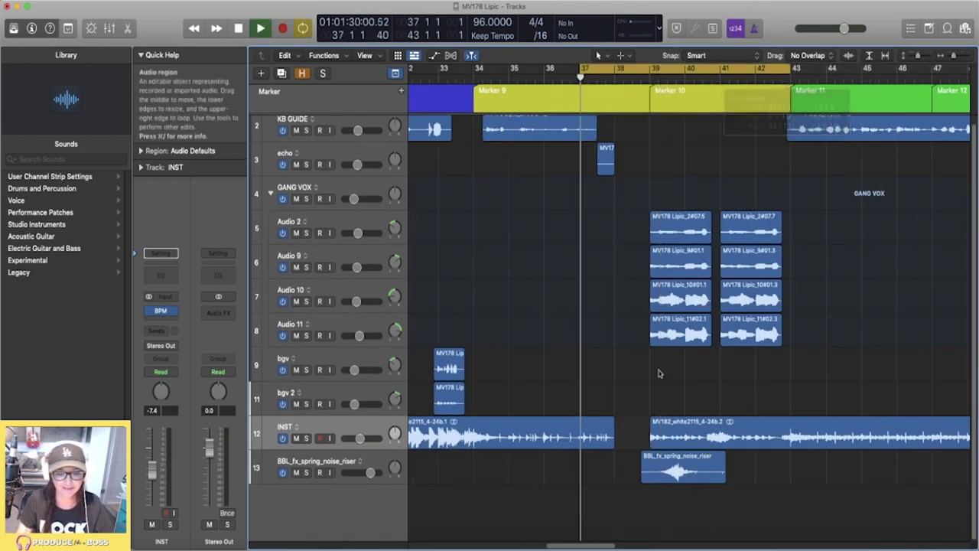
Move the riser region to start at bar 38 and lower its track's volume to -8.0 dB.
key("super+Down")
scroll(681, 398, "down", 1)
left_click_drag(689, 479, 663, 476)
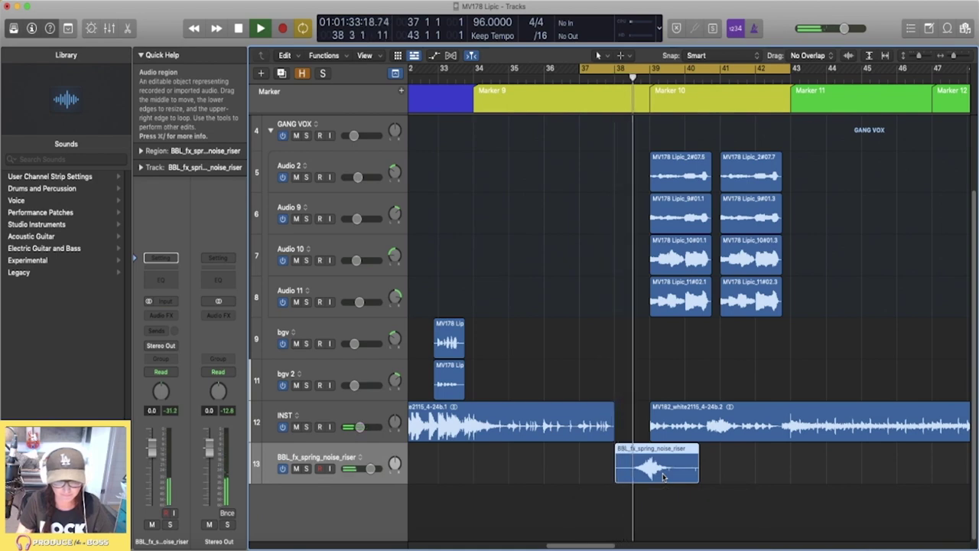
left_click_drag(370, 468, 359, 469)
key("space")
key("space")
Nudge the riser region to start just before bar 38 and set its track's volume to -10.4 dB.
key("super+Down")
key("super+Right")
key("super+Right")
key("super+Right")
left_click_drag(763, 487, 753, 486)
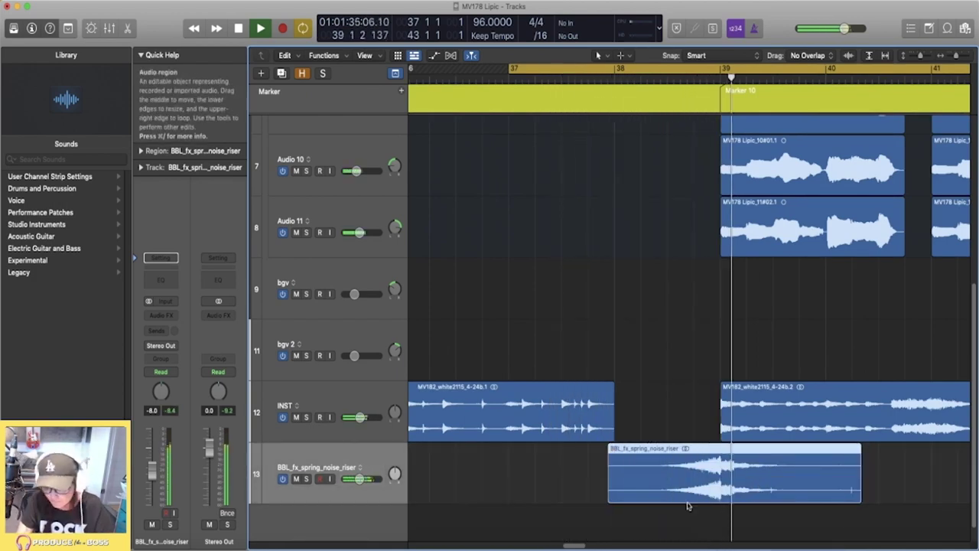
left_click_drag(361, 479, 356, 478)
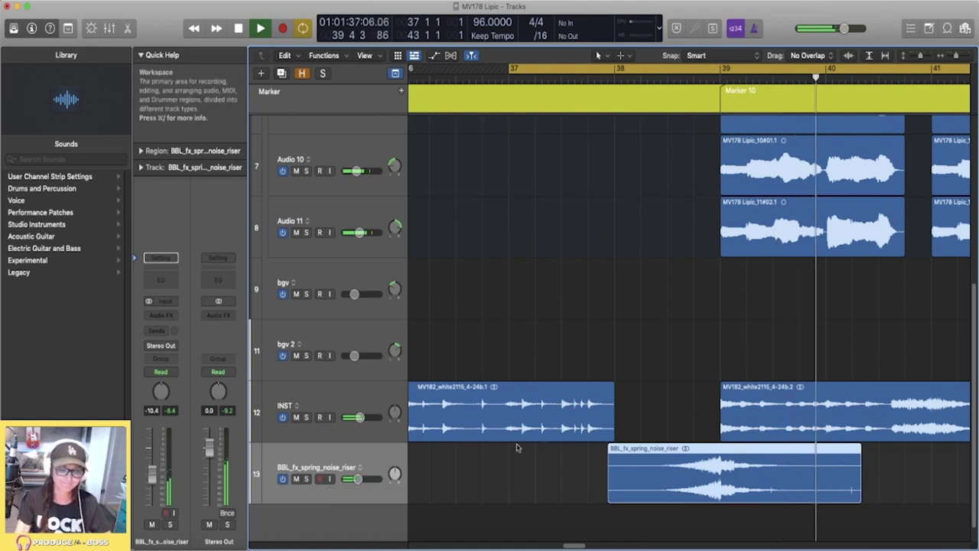
Turn off the loop and play the song from bar 34 through the gap to check the riser in context.
key("super+Up")
key("space")
key("super+Up")
key("super+Up")
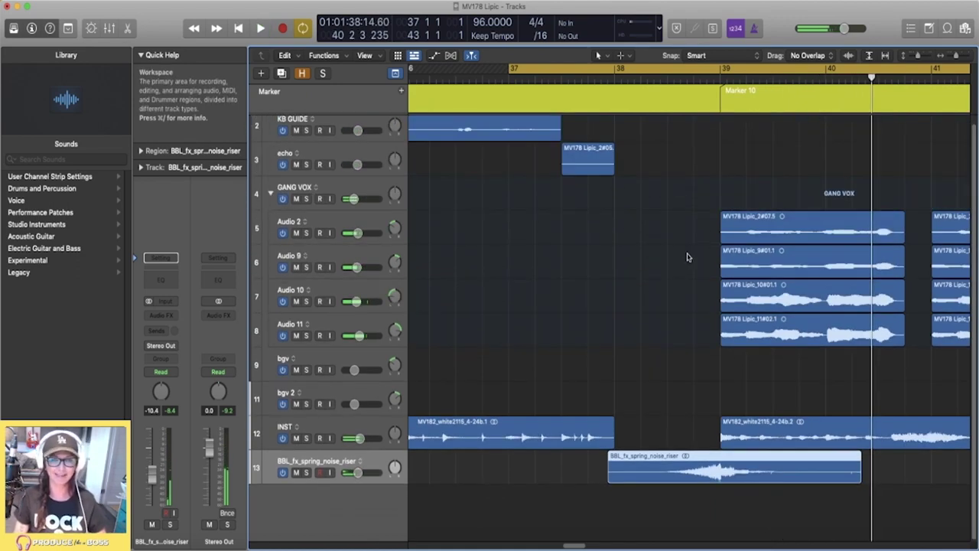
key("super+Left")
key("super+Left")
key("super+Left")
left_click(625, 70)
left_click(562, 82)
key("space")
key("space")
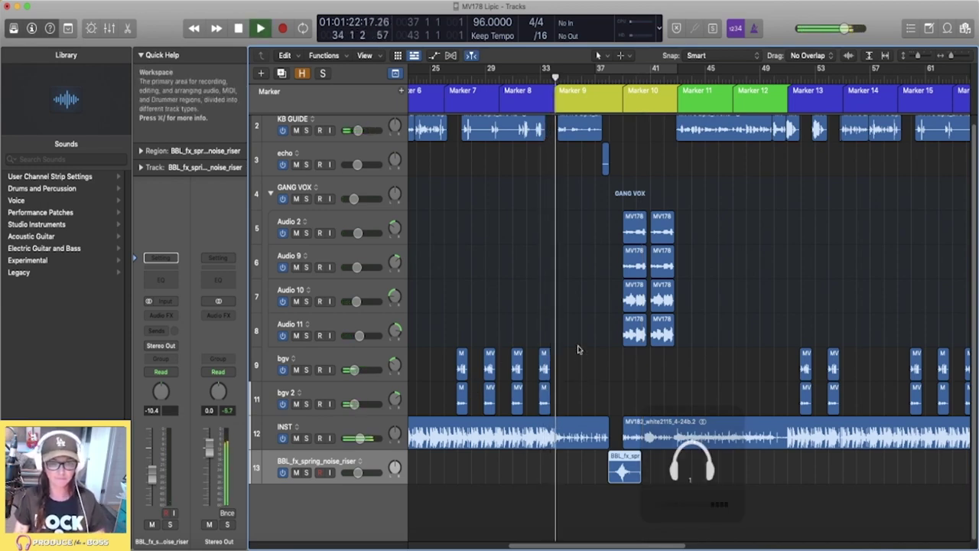
scroll(577, 345, "up", 1)
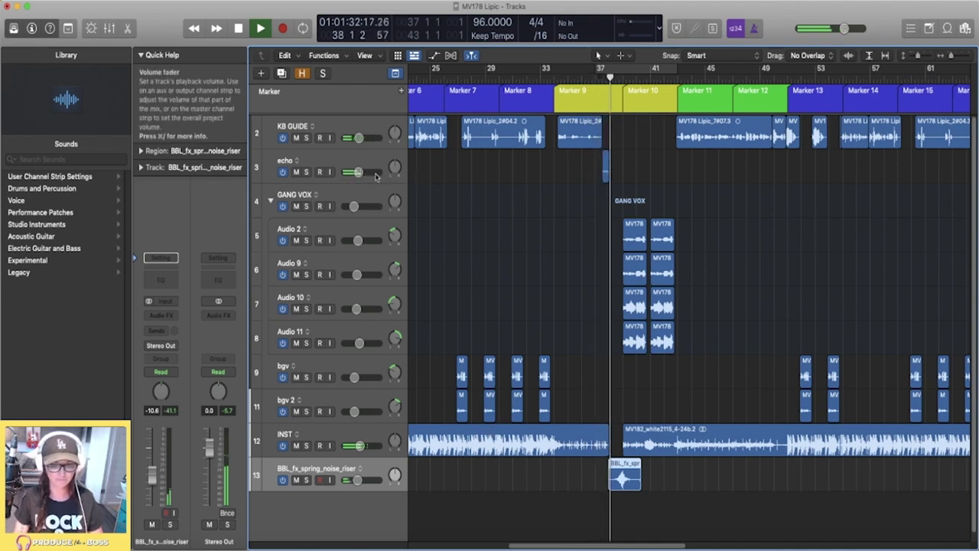
key("space")
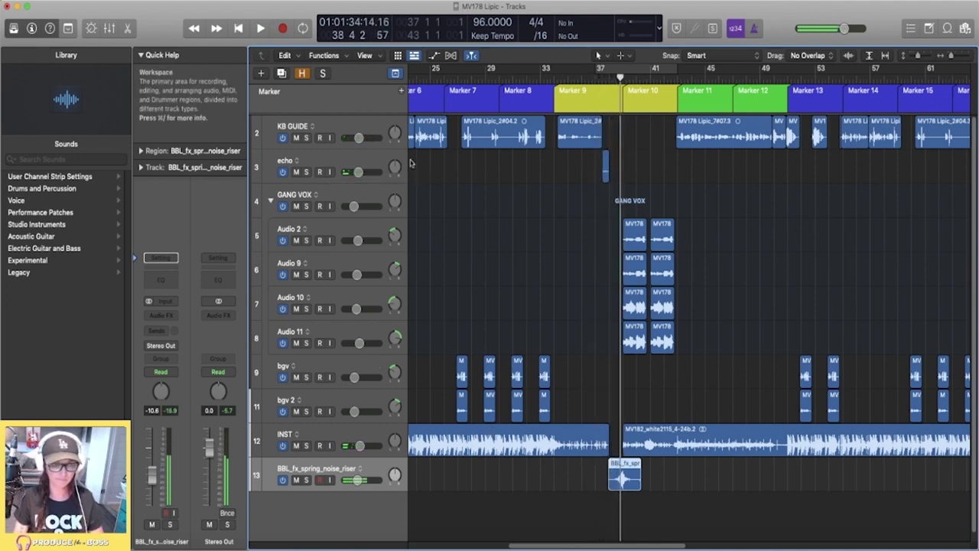
Turn the bar 37 to 43 loop back on and play it with the echo track soloed.
left_click(380, 161)
left_click(603, 69)
key("space")
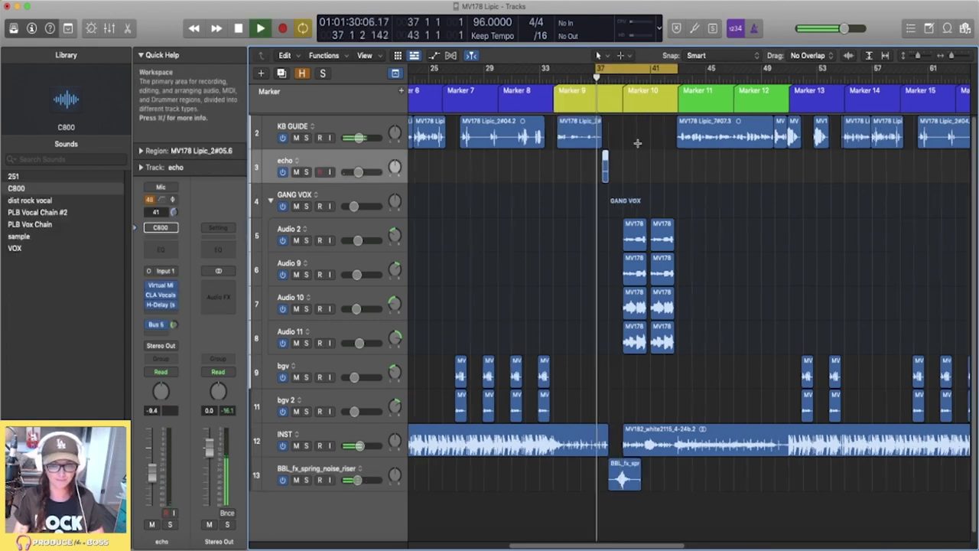
key("super+Right")
key("super+Right")
key("s")
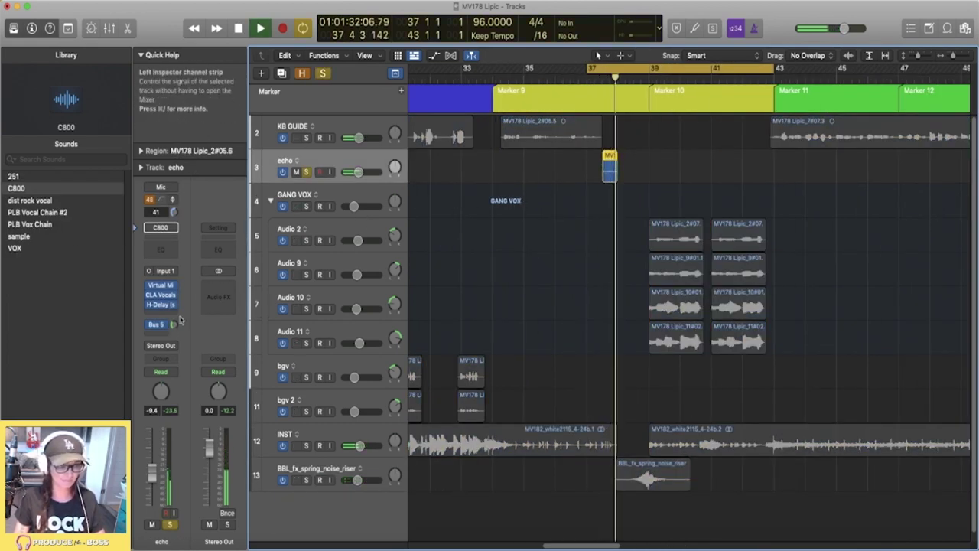
key("space")
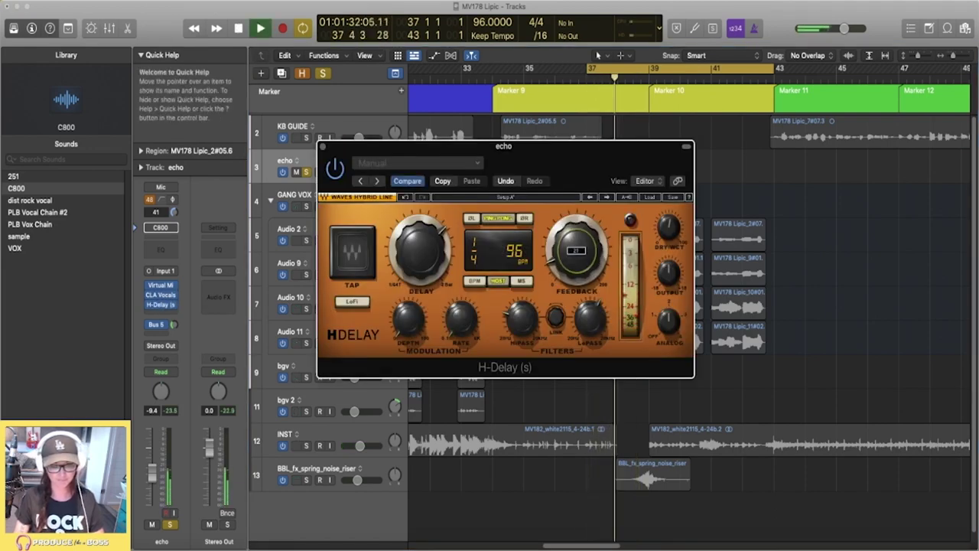
Adjust the dry/wet mix and feedback in the echo track's H-Delay, unsolo the track, stop playback and close the plug-in.
left_click_drag(663, 231, 664, 225)
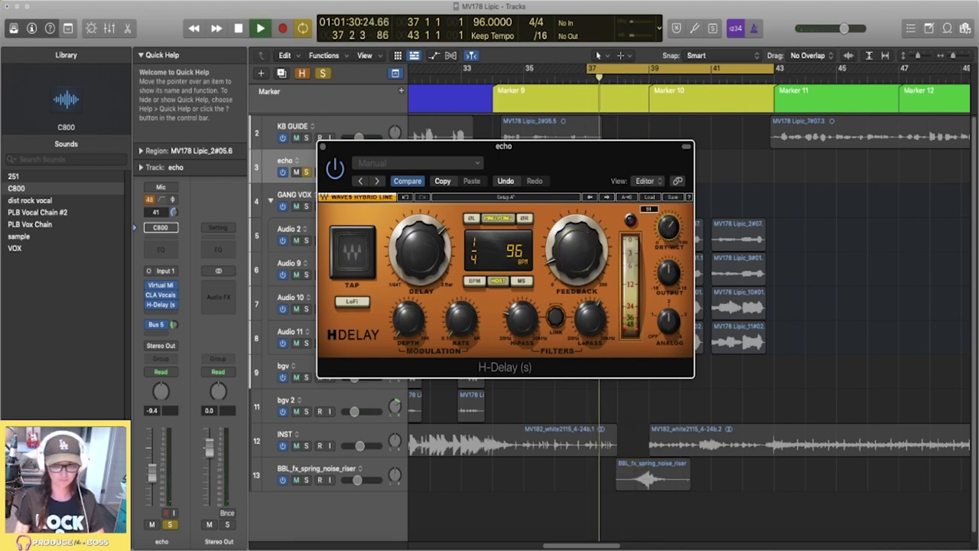
left_click(576, 268)
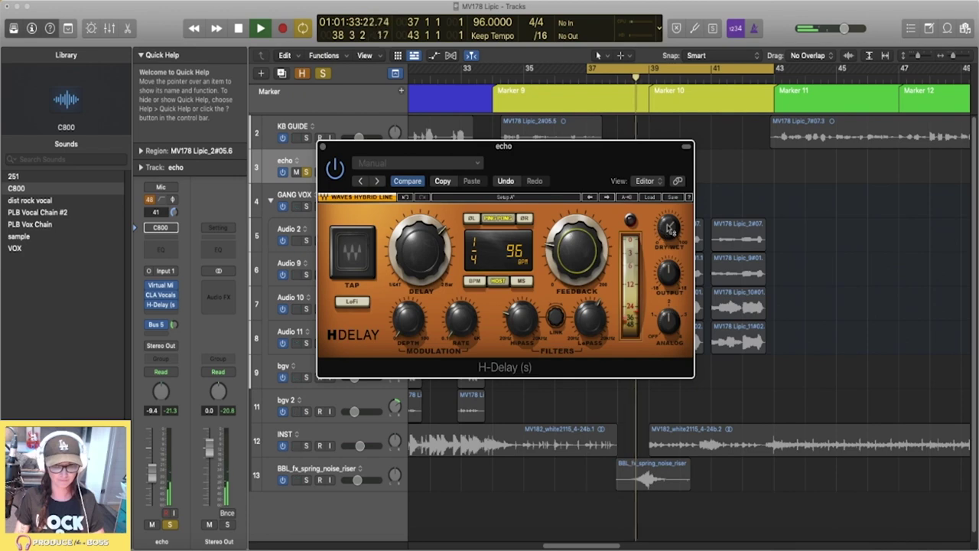
key("s")
key("space")
left_click(323, 146)
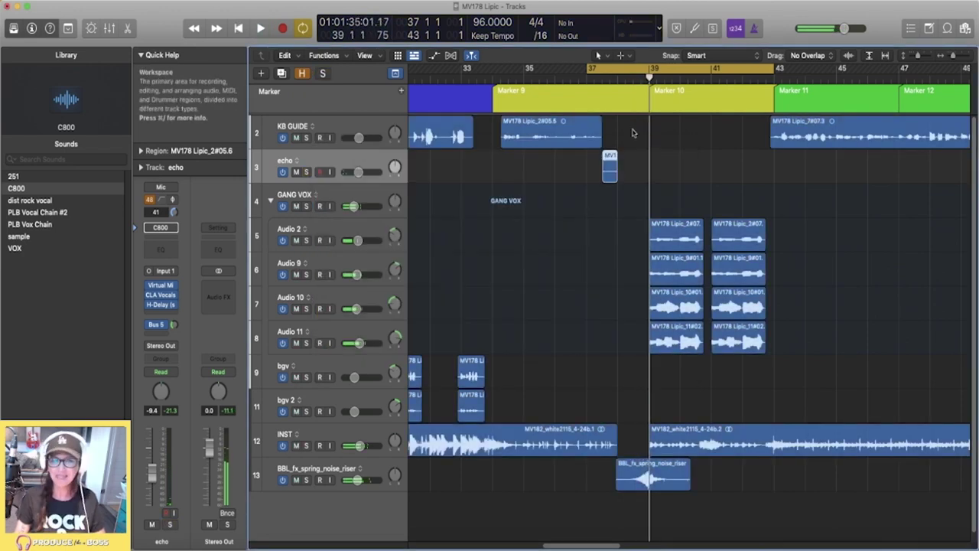
Turn off the loop and play from just before Marker 9, raising the listening volume to check the echo and riser.
left_click(639, 66)
left_click(485, 80)
key("space")
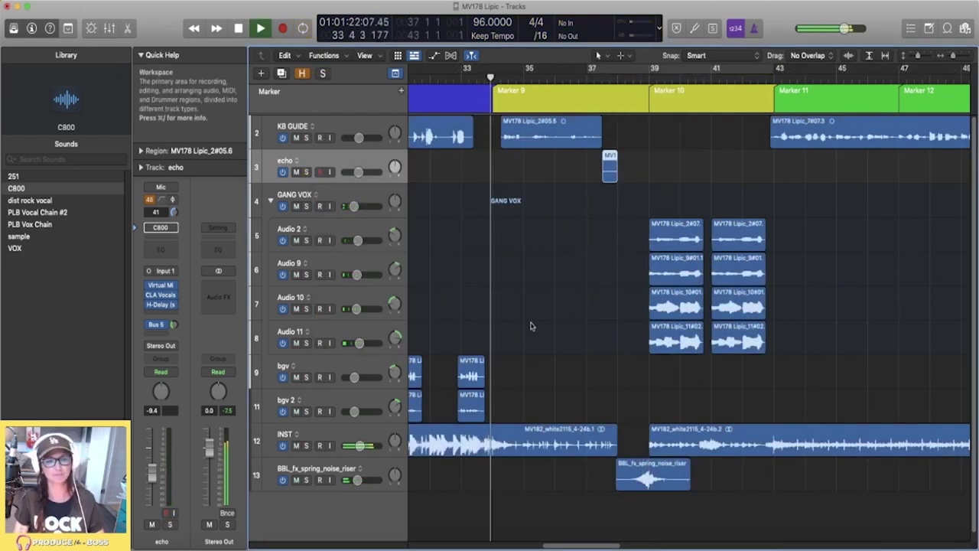
key("XF86AudioRaiseVolume")
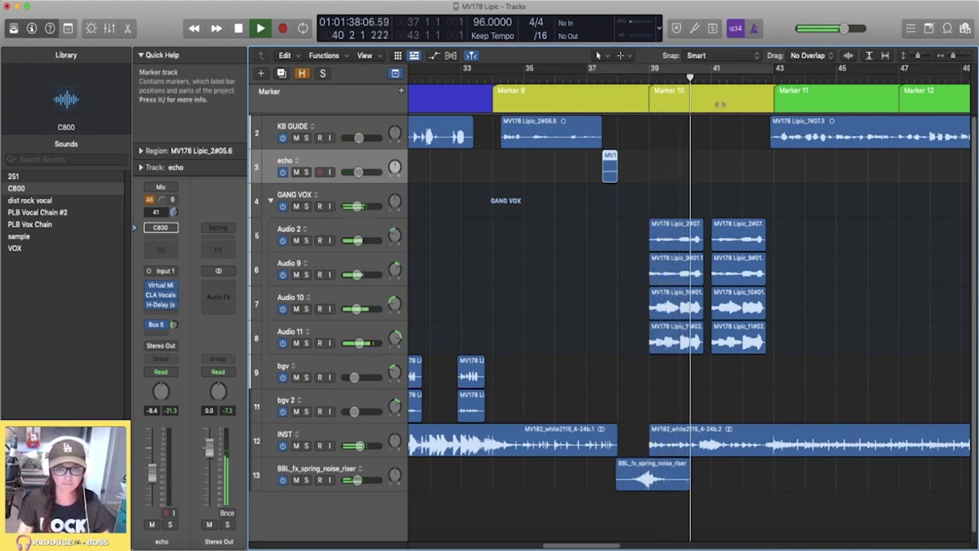
Recolour Marker 10 teal and close the colour palette.
left_click(719, 102)
key("alt+c")
left_click(977, 235)
left_click(836, 222)
Listen on past Marker 10, skip to around bar 50 to hear the transition into Marker 13, and stop playback.
scroll(789, 354, "right", 5)
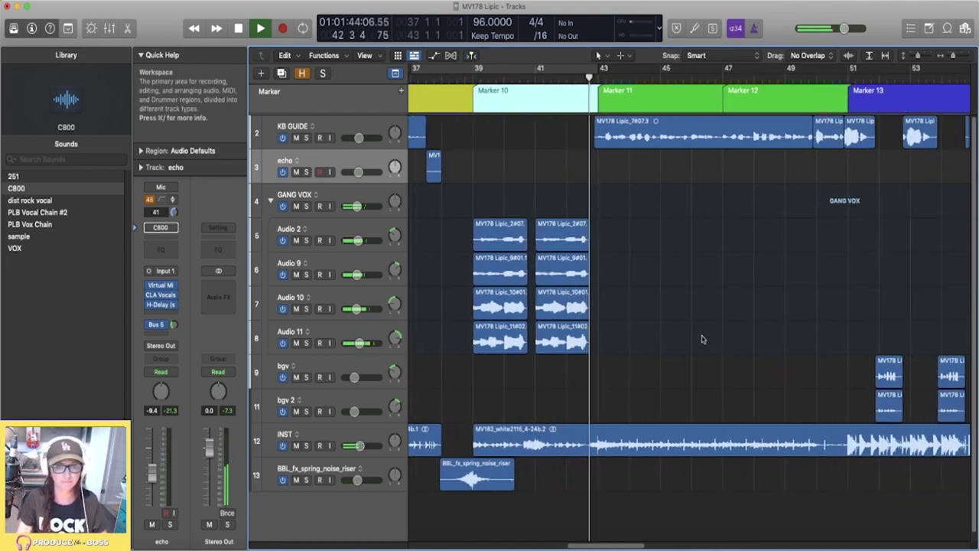
key("super+Left")
key("super+Left")
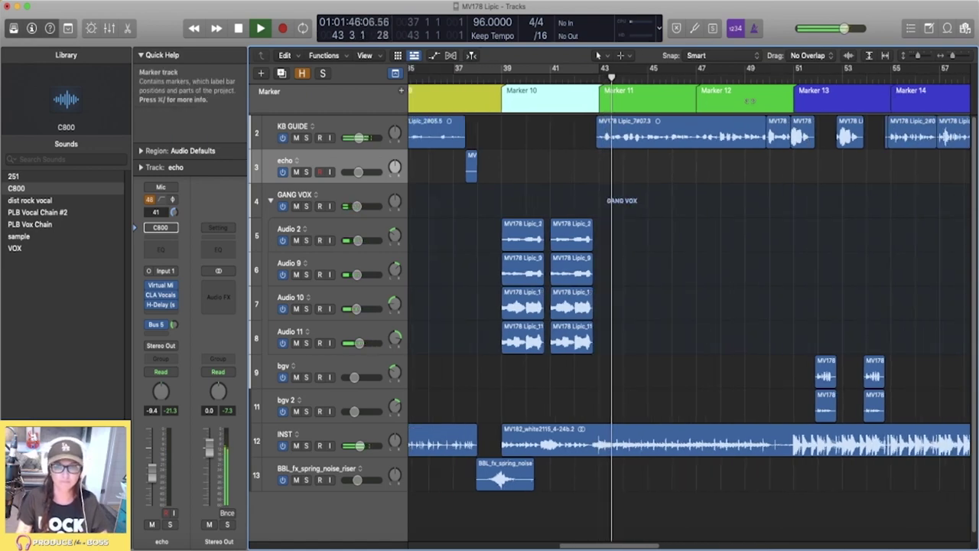
left_click(760, 78)
key("super+Left")
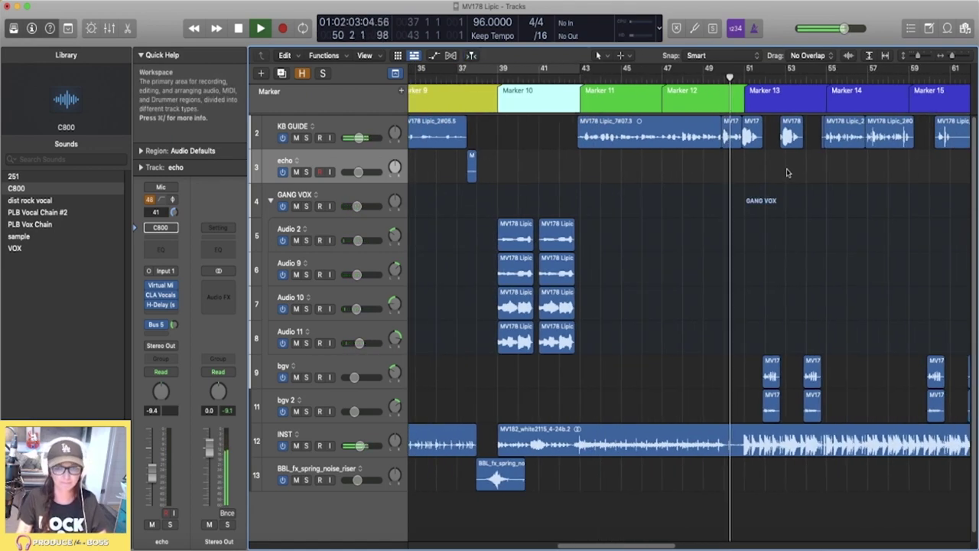
scroll(787, 184, "right", 8)
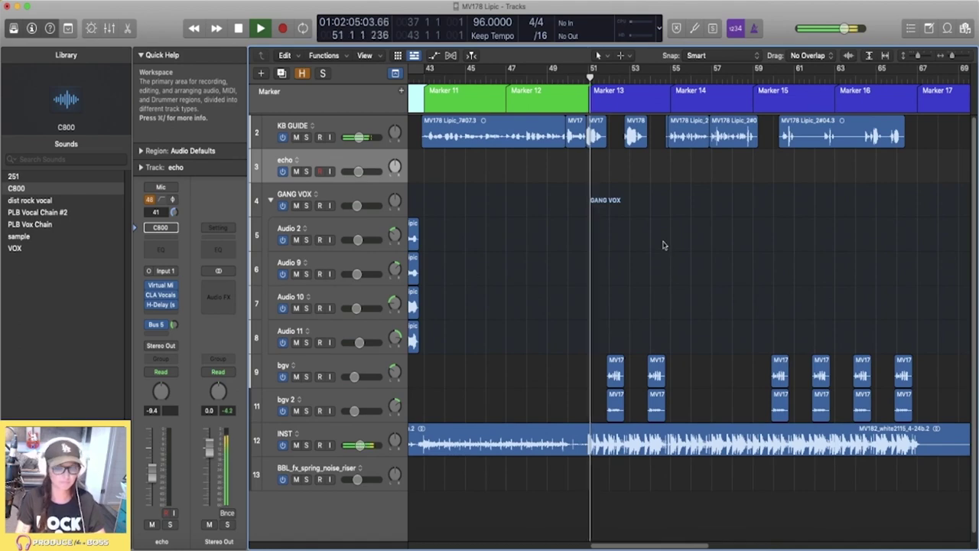
key("super+Left")
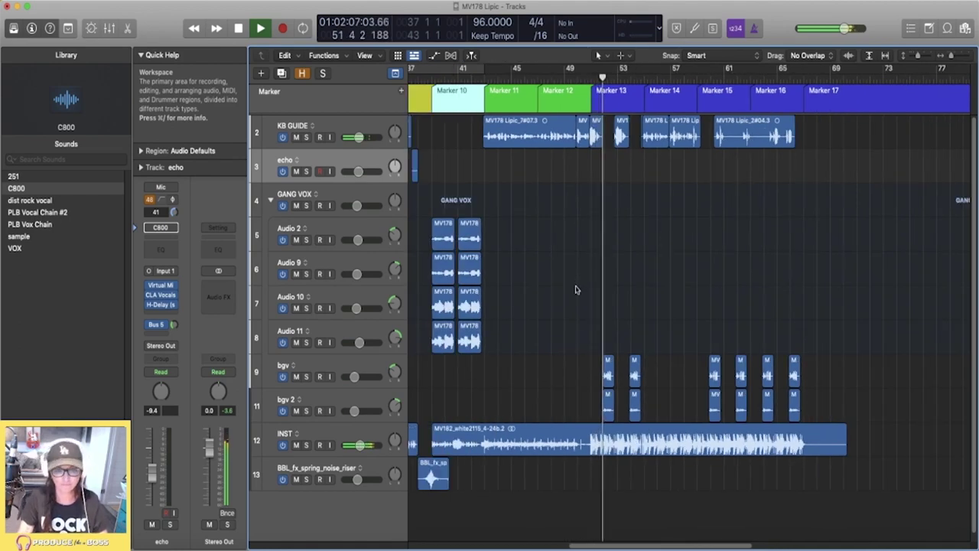
key("space")
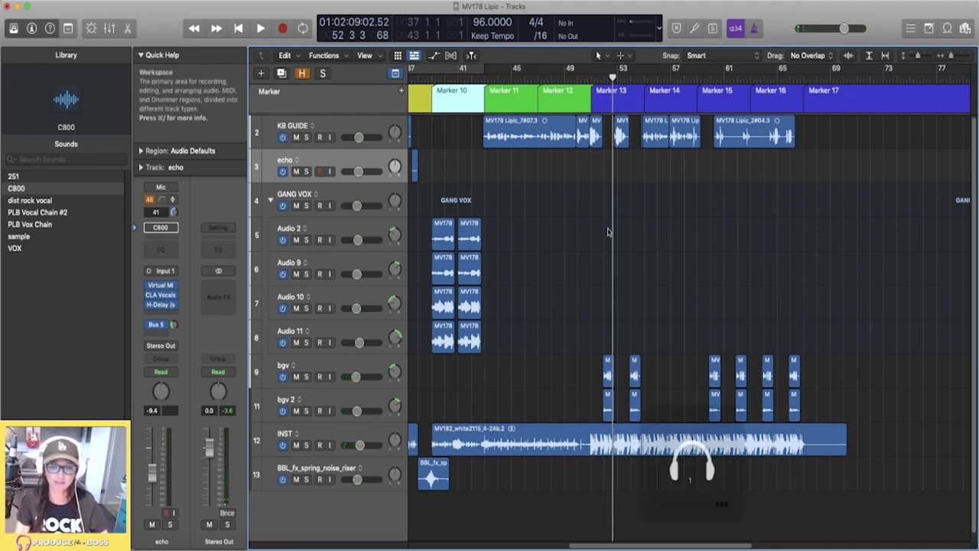
Set the cycle range to cover the whole song, from bar 1 to bar 71.
key("super+Left")
key("super+Left")
key("super+Up")
key("super+Left")
left_click_drag(715, 70, 412, 71)
key("super+Right")
scroll(537, 218, "up", 3)
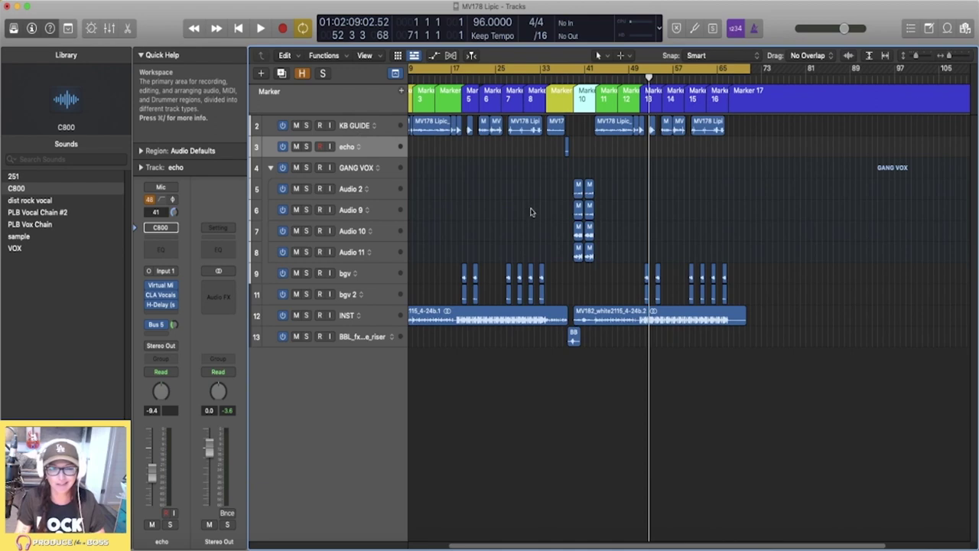
Recolour the BBL_fx_spring_noise_riser region yellow and close the colour palette.
scroll(544, 218, "up", 2)
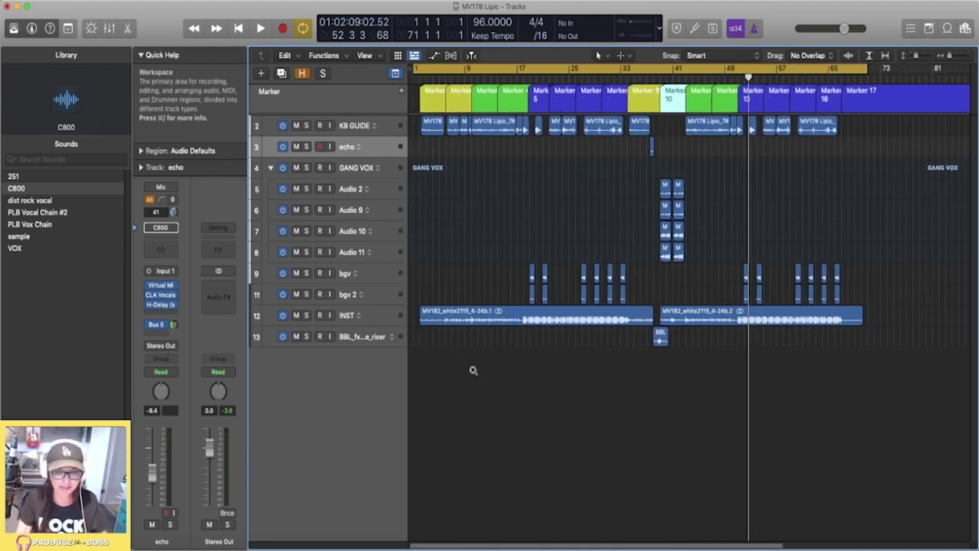
scroll(473, 370, "up", 1)
left_click(663, 347)
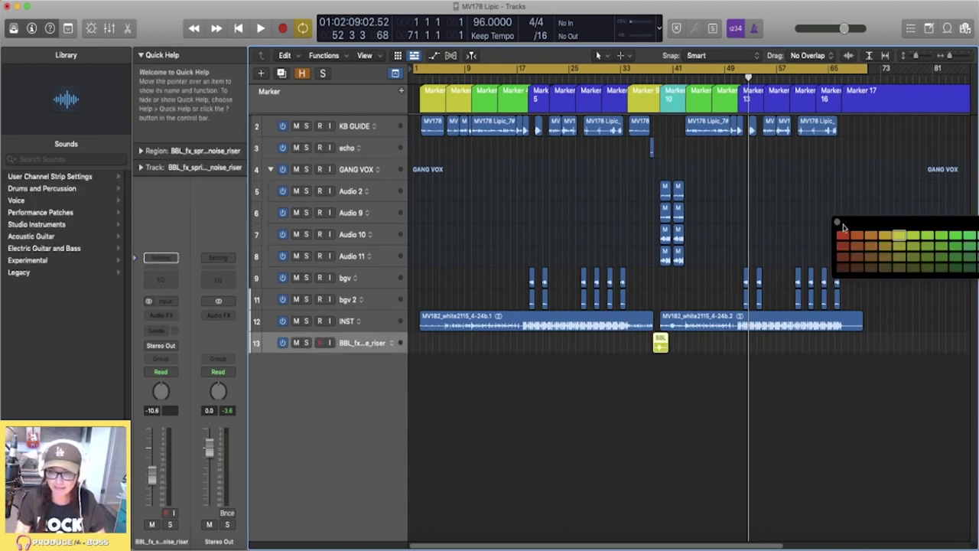
left_click(837, 223)
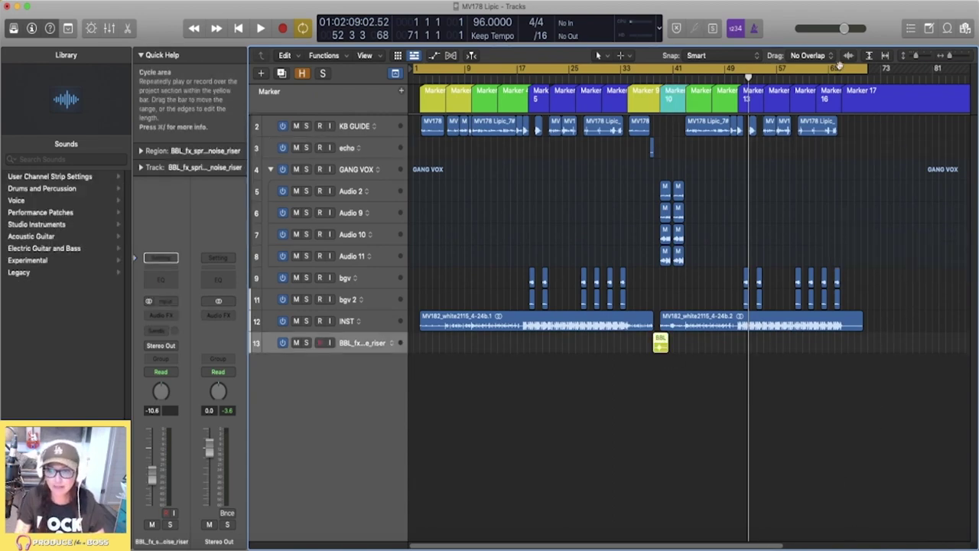